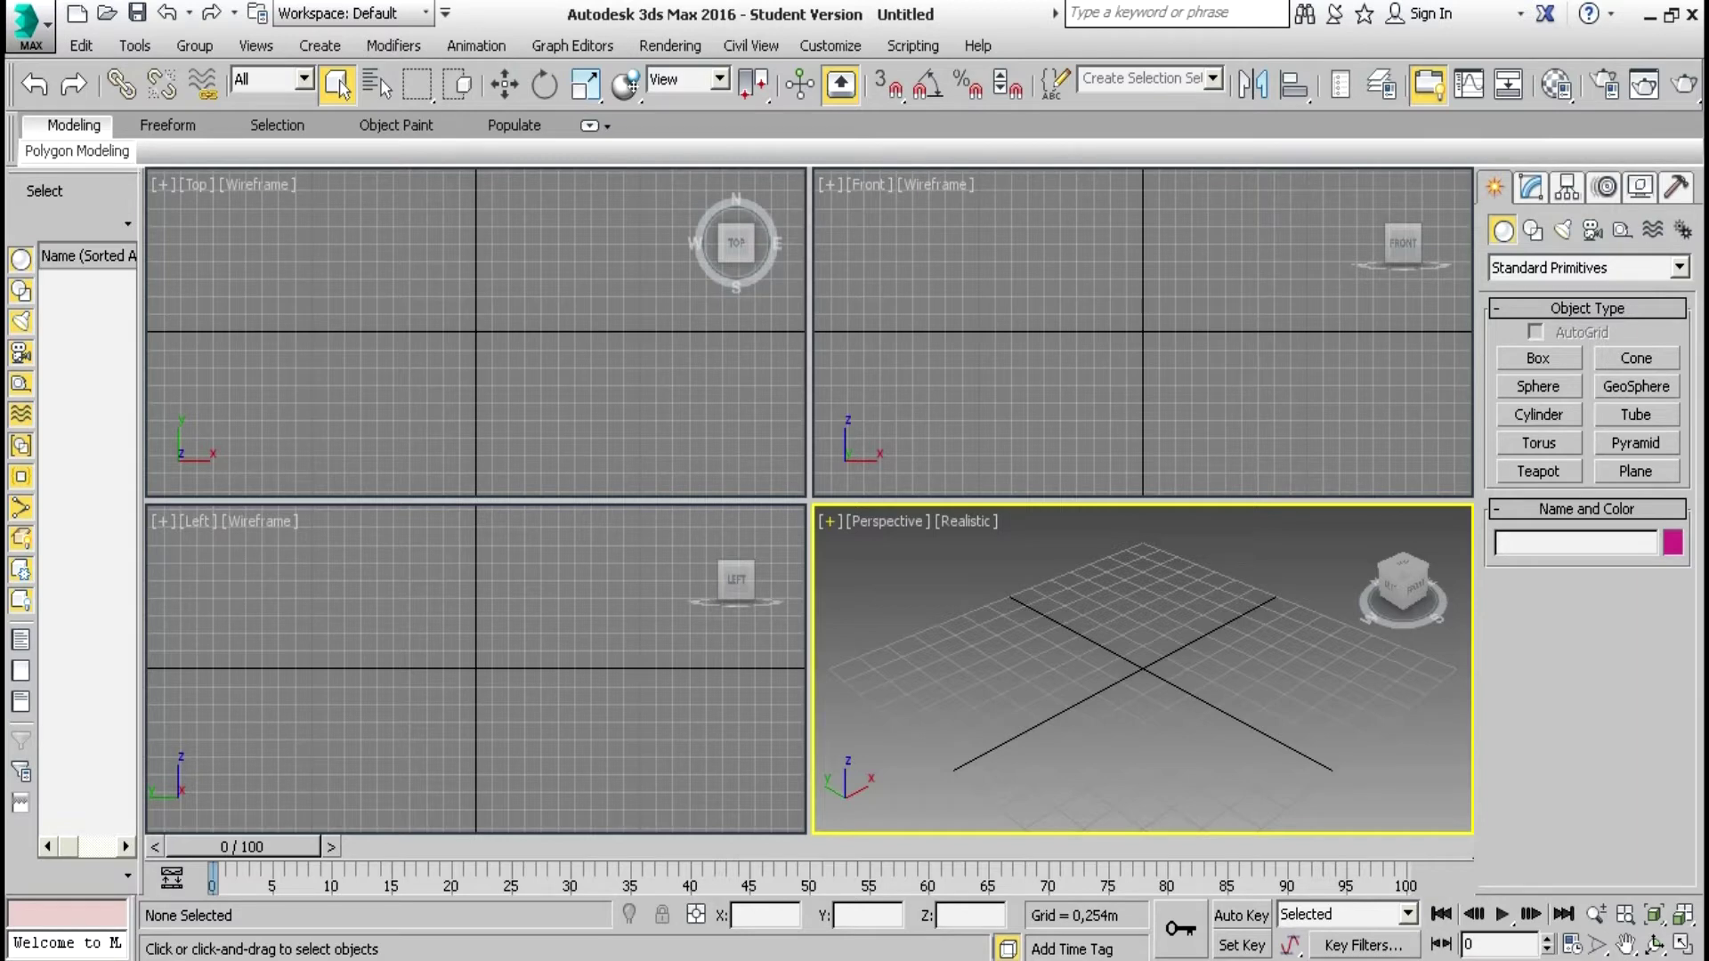
left_click(476, 332)
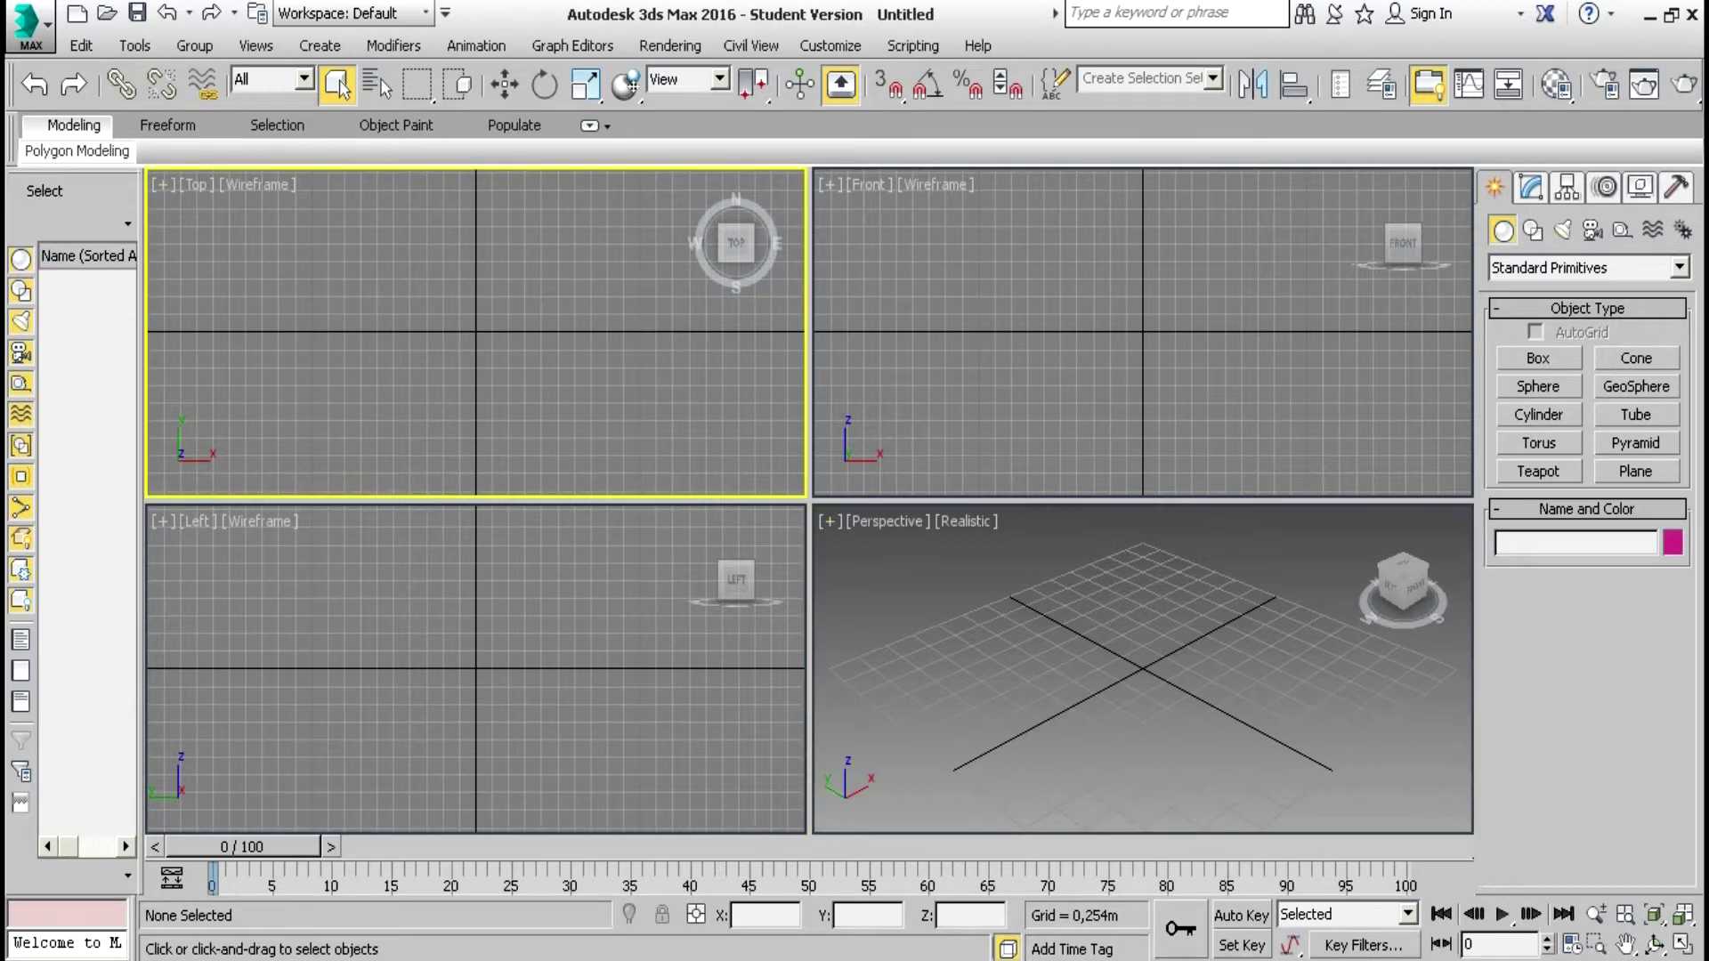
left_click(1142, 332)
left_click(475, 668)
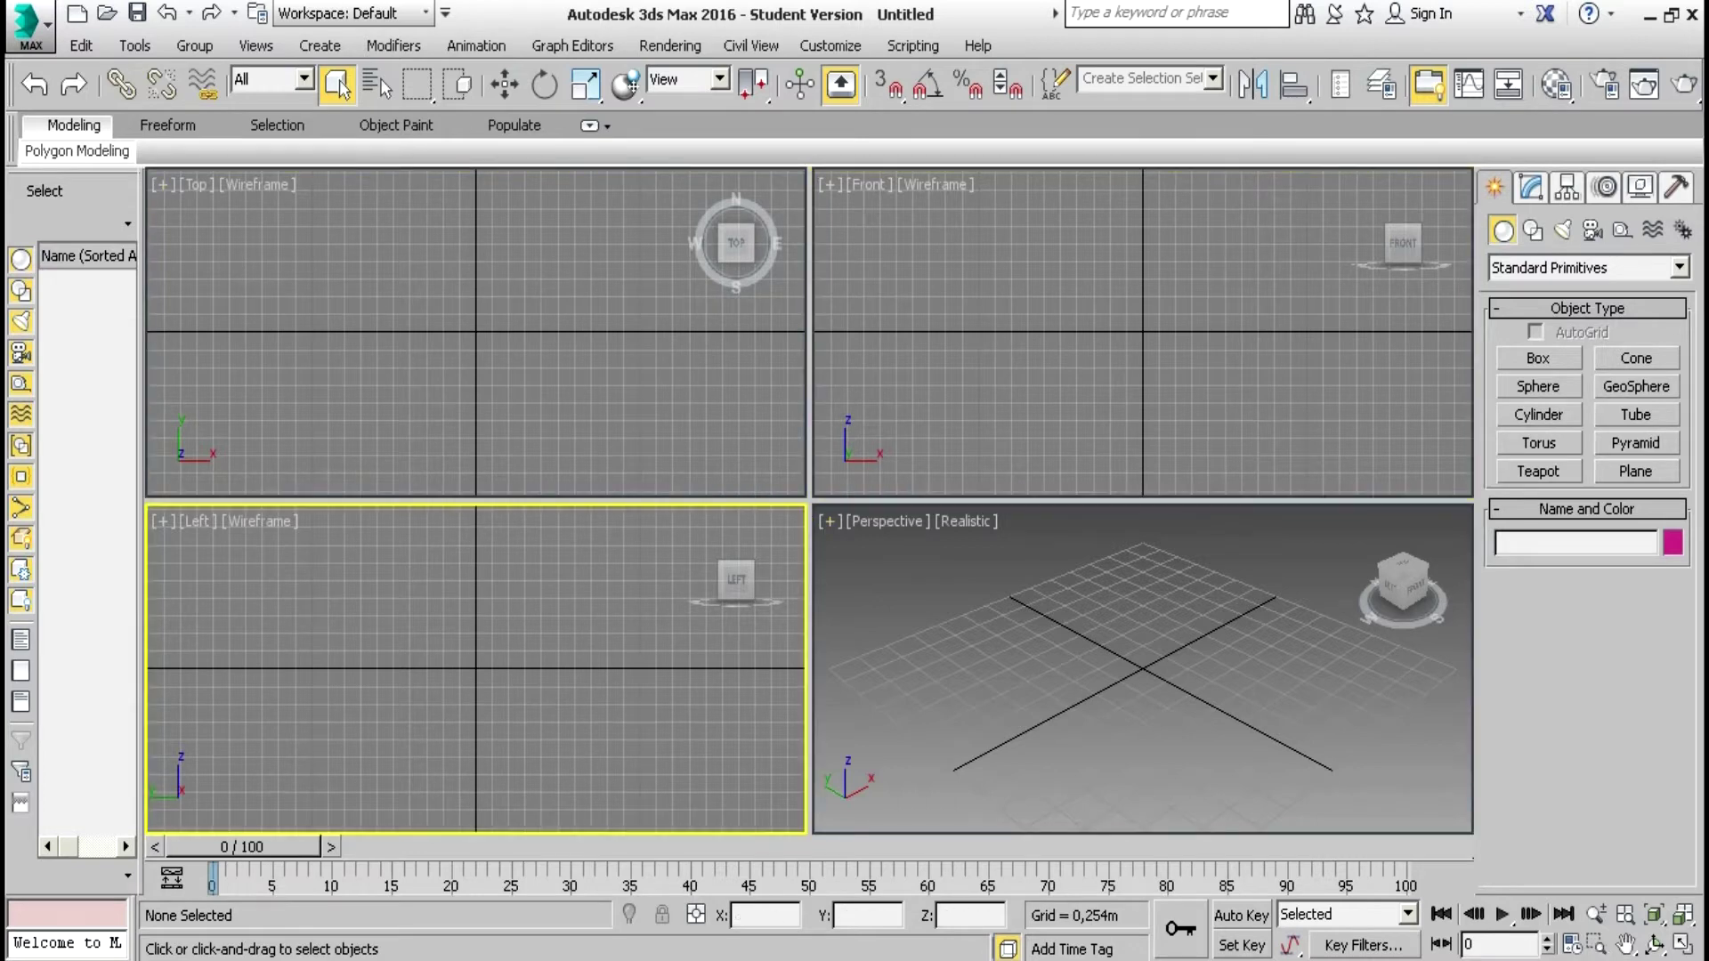
left_click(1143, 668)
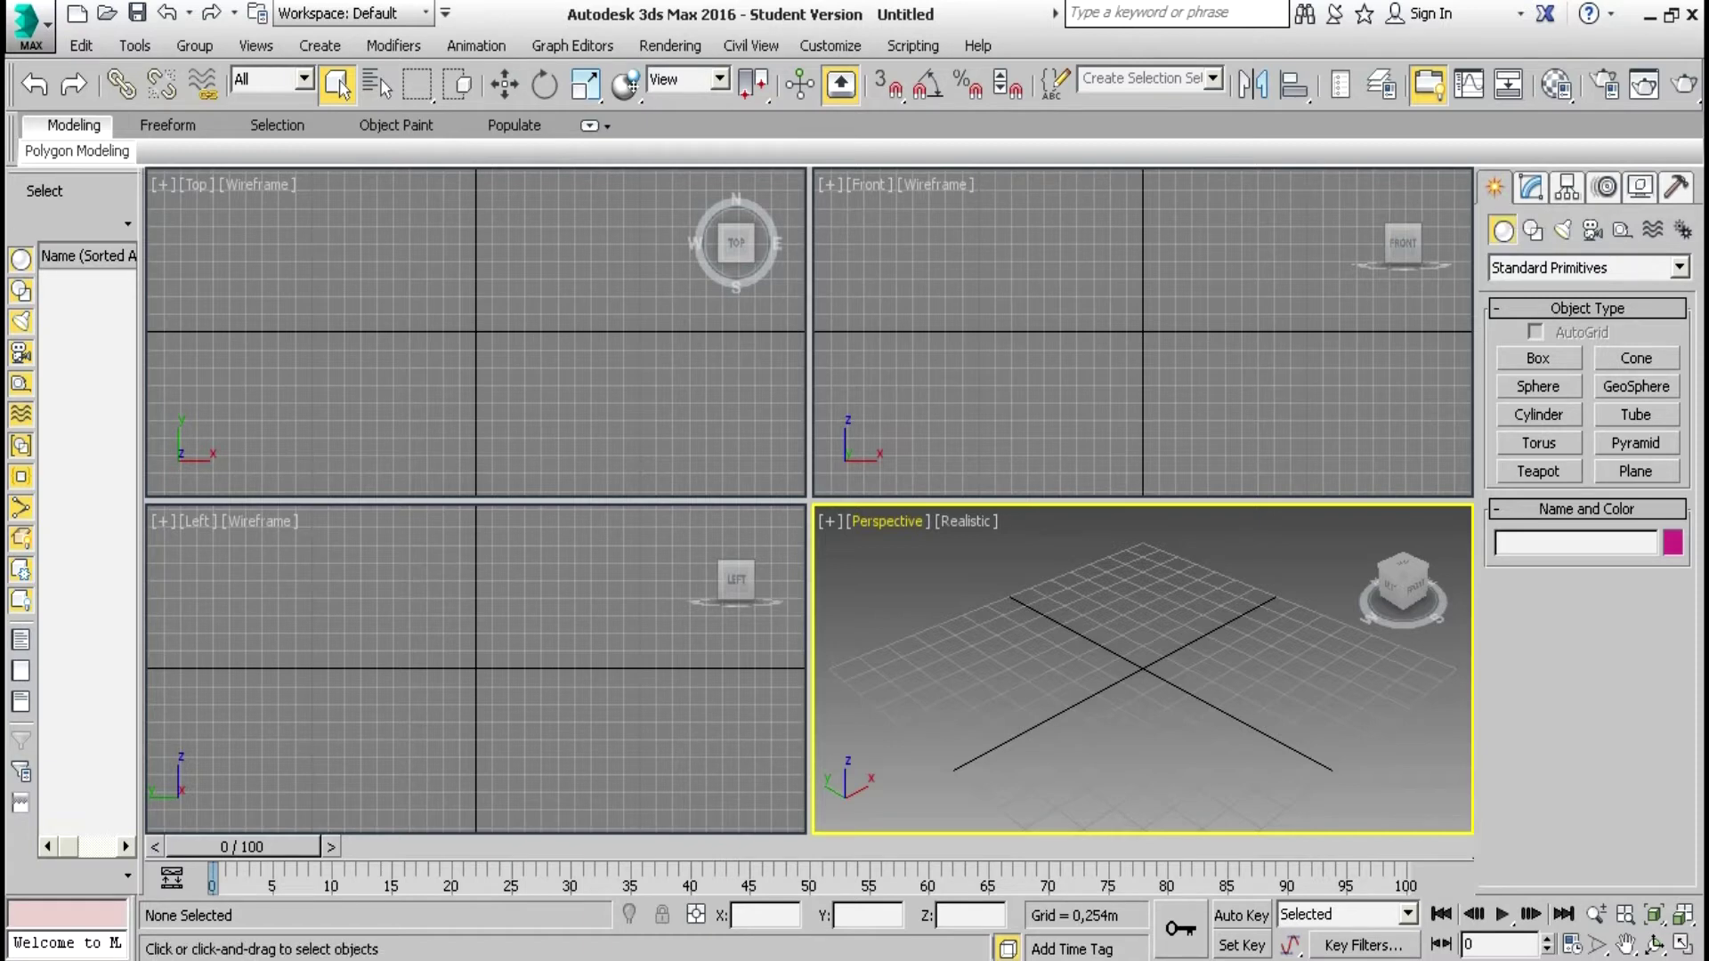
left_click(1589, 267)
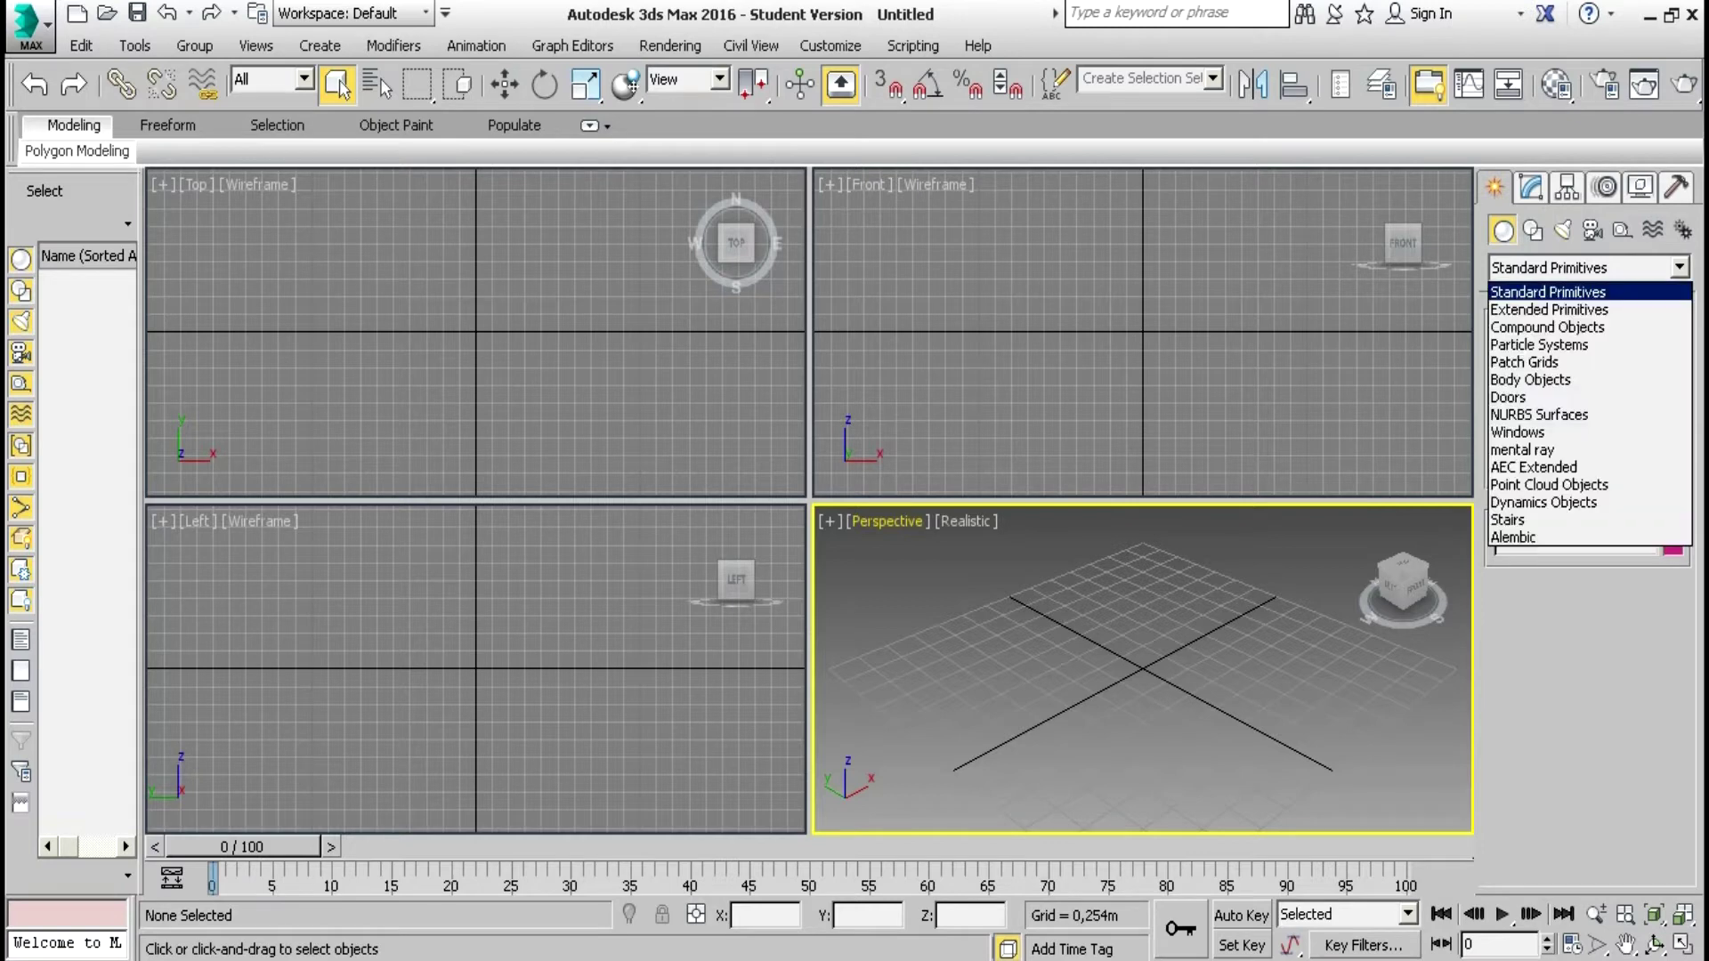
key("Escape")
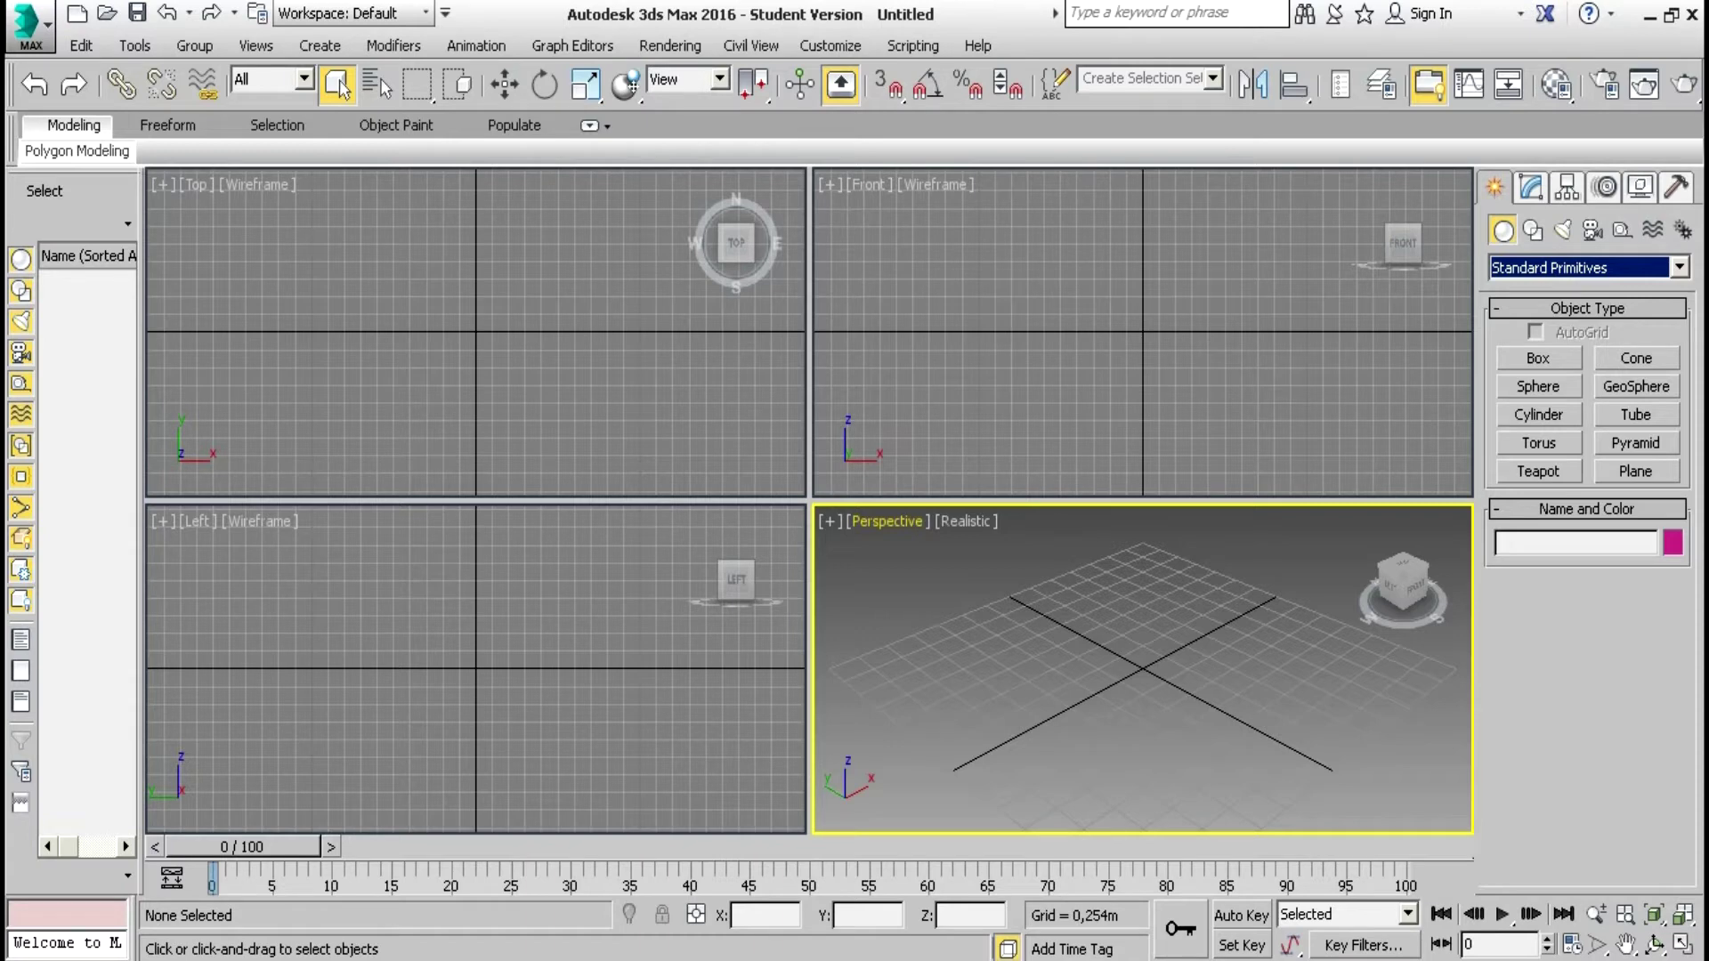
Create a box centred on the origin in the Top view, about 2.09 m long, 2.46 m wide and 2.13 m high
left_click(1538, 358)
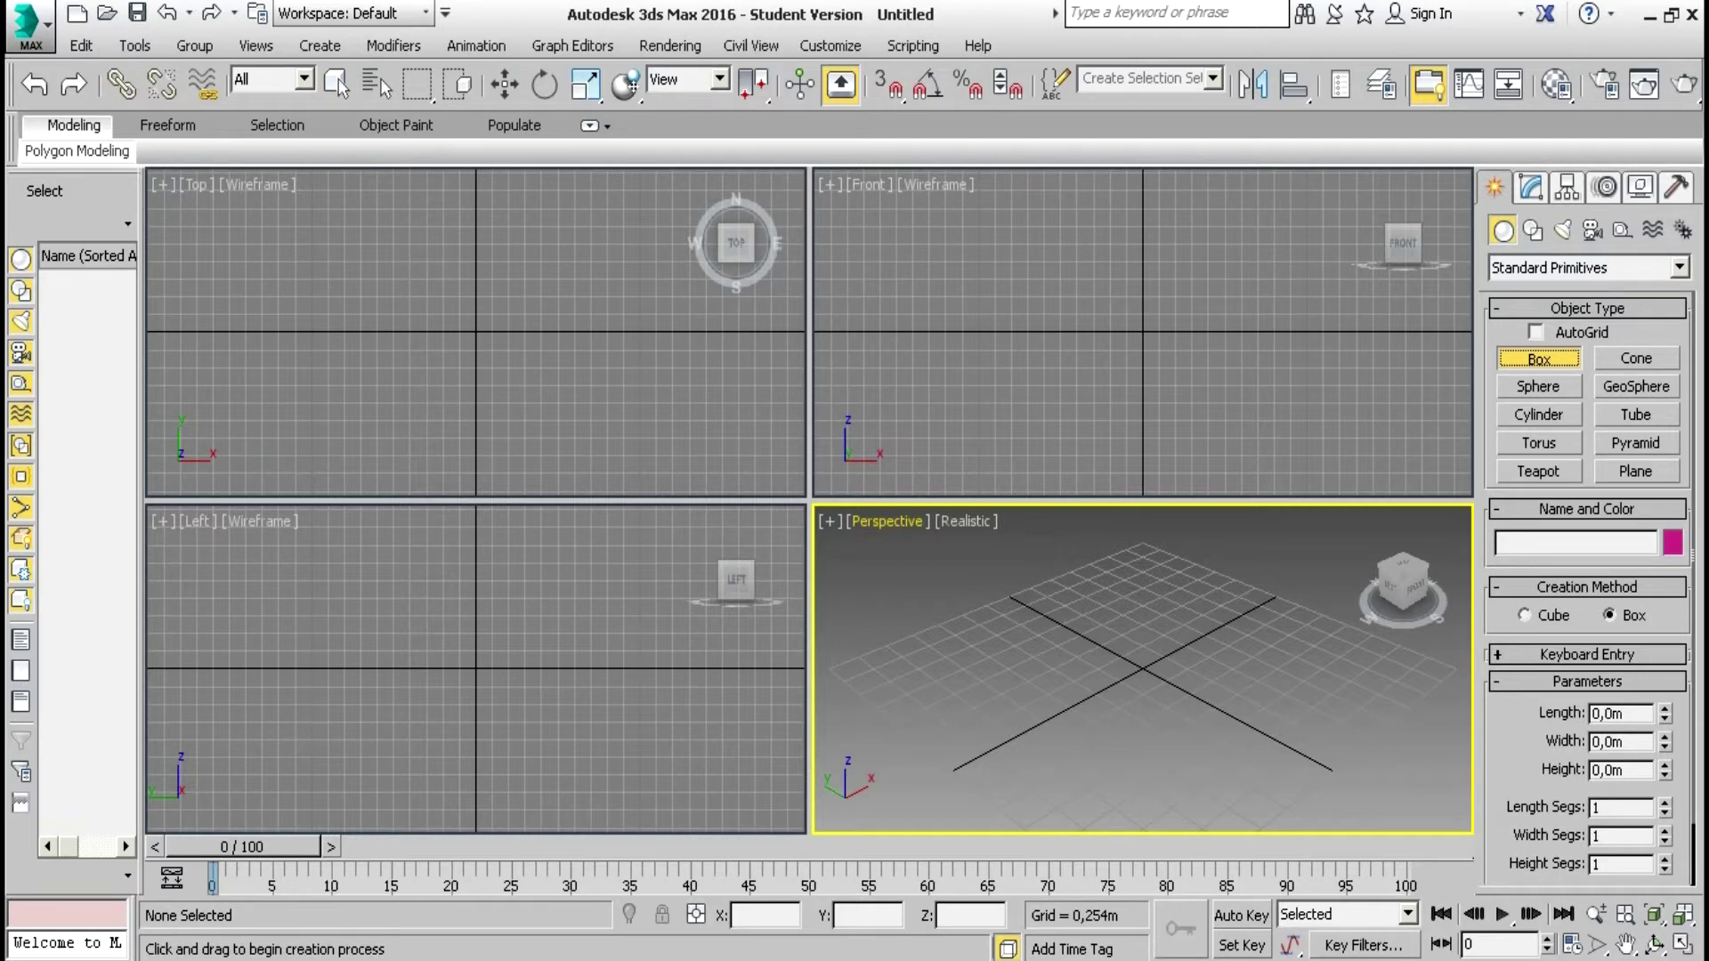
left_click_drag(395, 259, 556, 407)
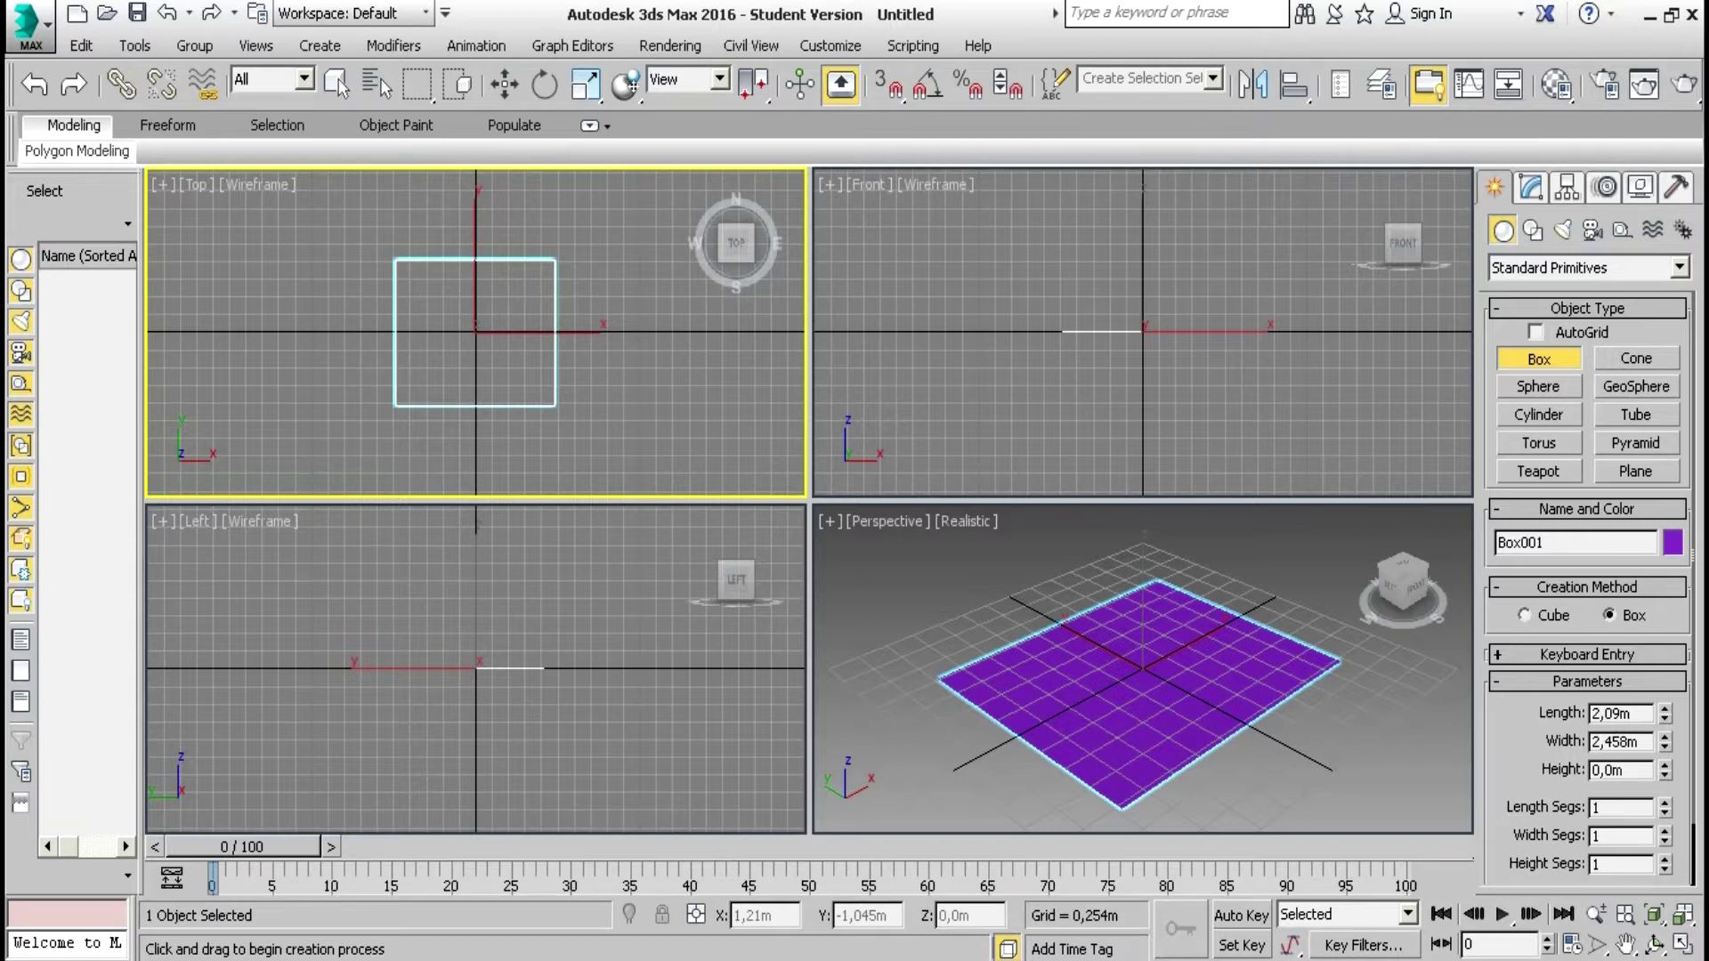
left_click_drag(555, 406, 555, 406)
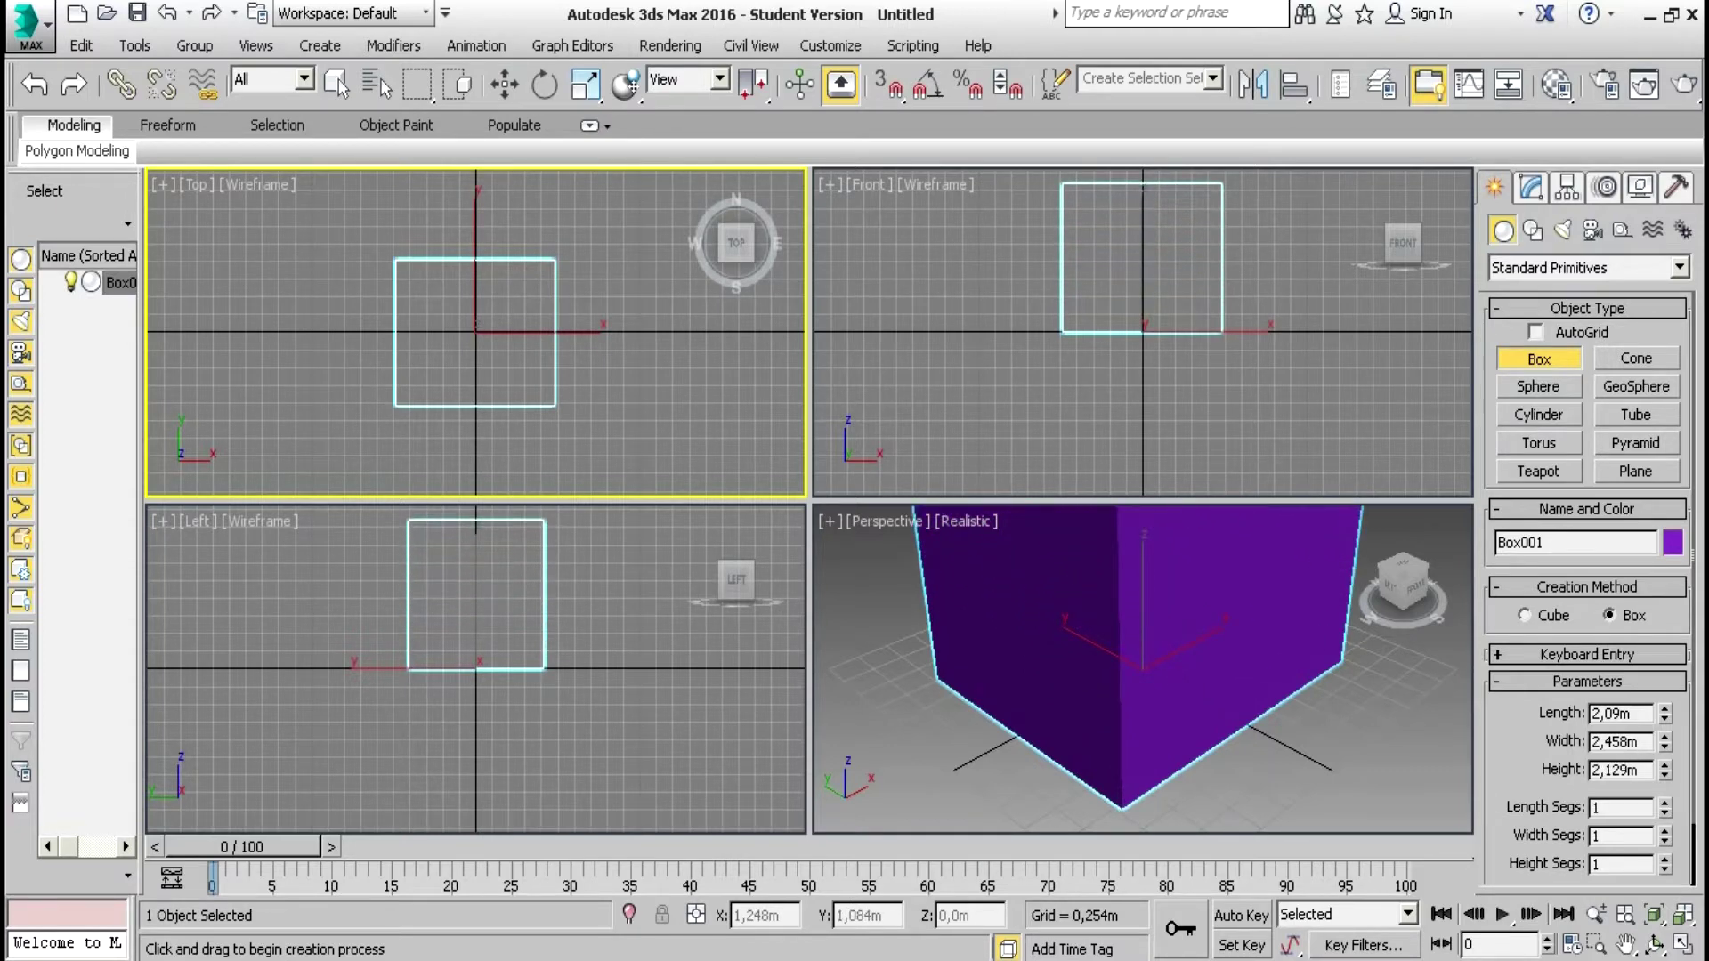
Examine the box from several angles and distances in the Perspective view, and in the Left, Front and Top views
left_click(504, 85)
left_click(1625, 943)
left_click_drag(1142, 668, 1134, 702)
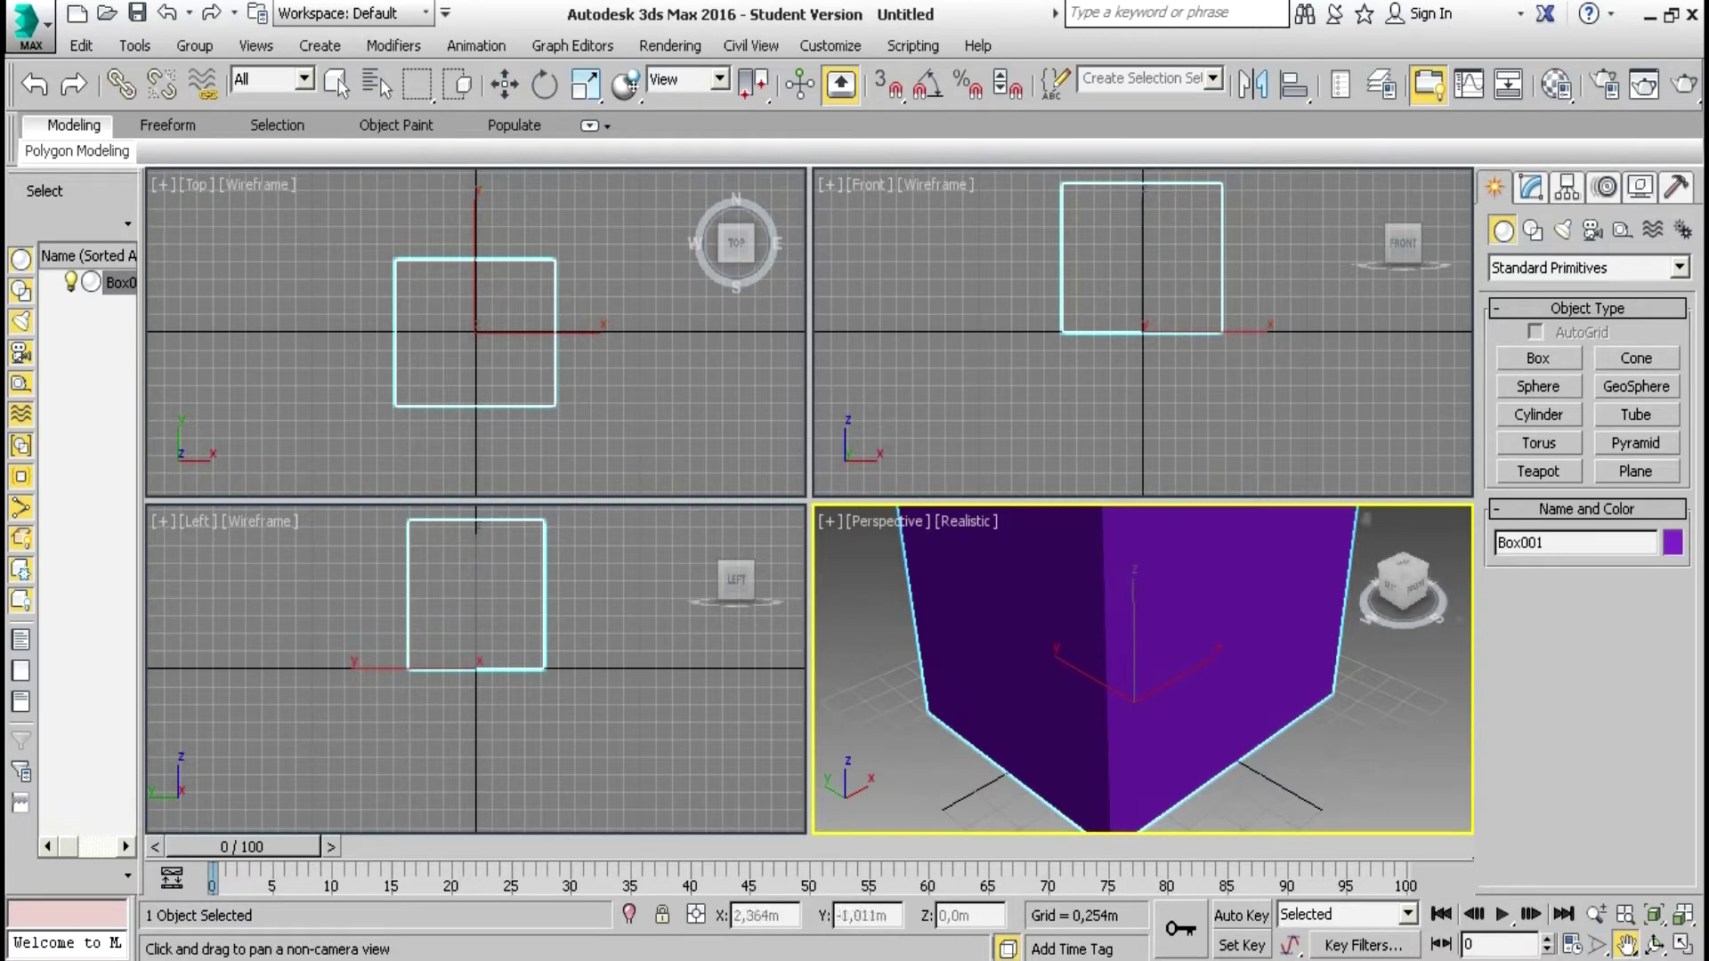
mouse_move(1414, 587)
left_mouse_down()
mouse_move(1410, 636)
mouse_move(1392, 632)
mouse_move(1401, 579)
left_mouse_up()
left_click_drag(1298, 585, 1191, 628)
left_click_drag(1402, 581, 1402, 590)
scroll(1116, 685, "down", 5)
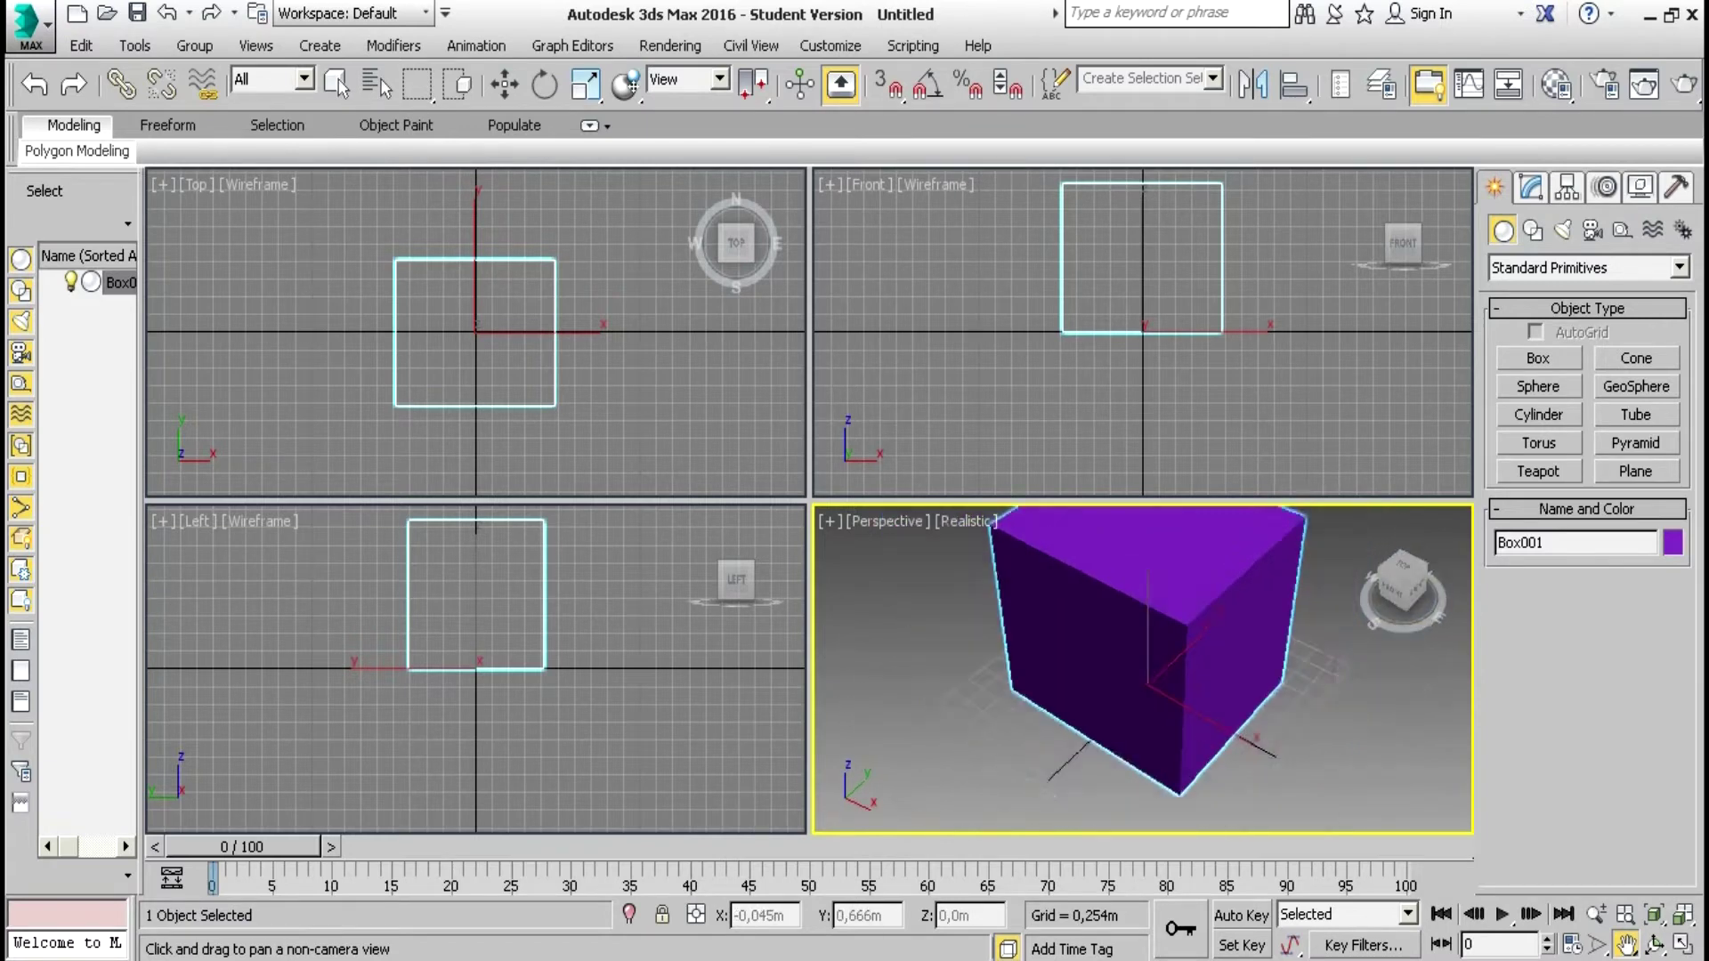
left_click_drag(1205, 686, 1163, 688)
scroll(1175, 676, "down", 4)
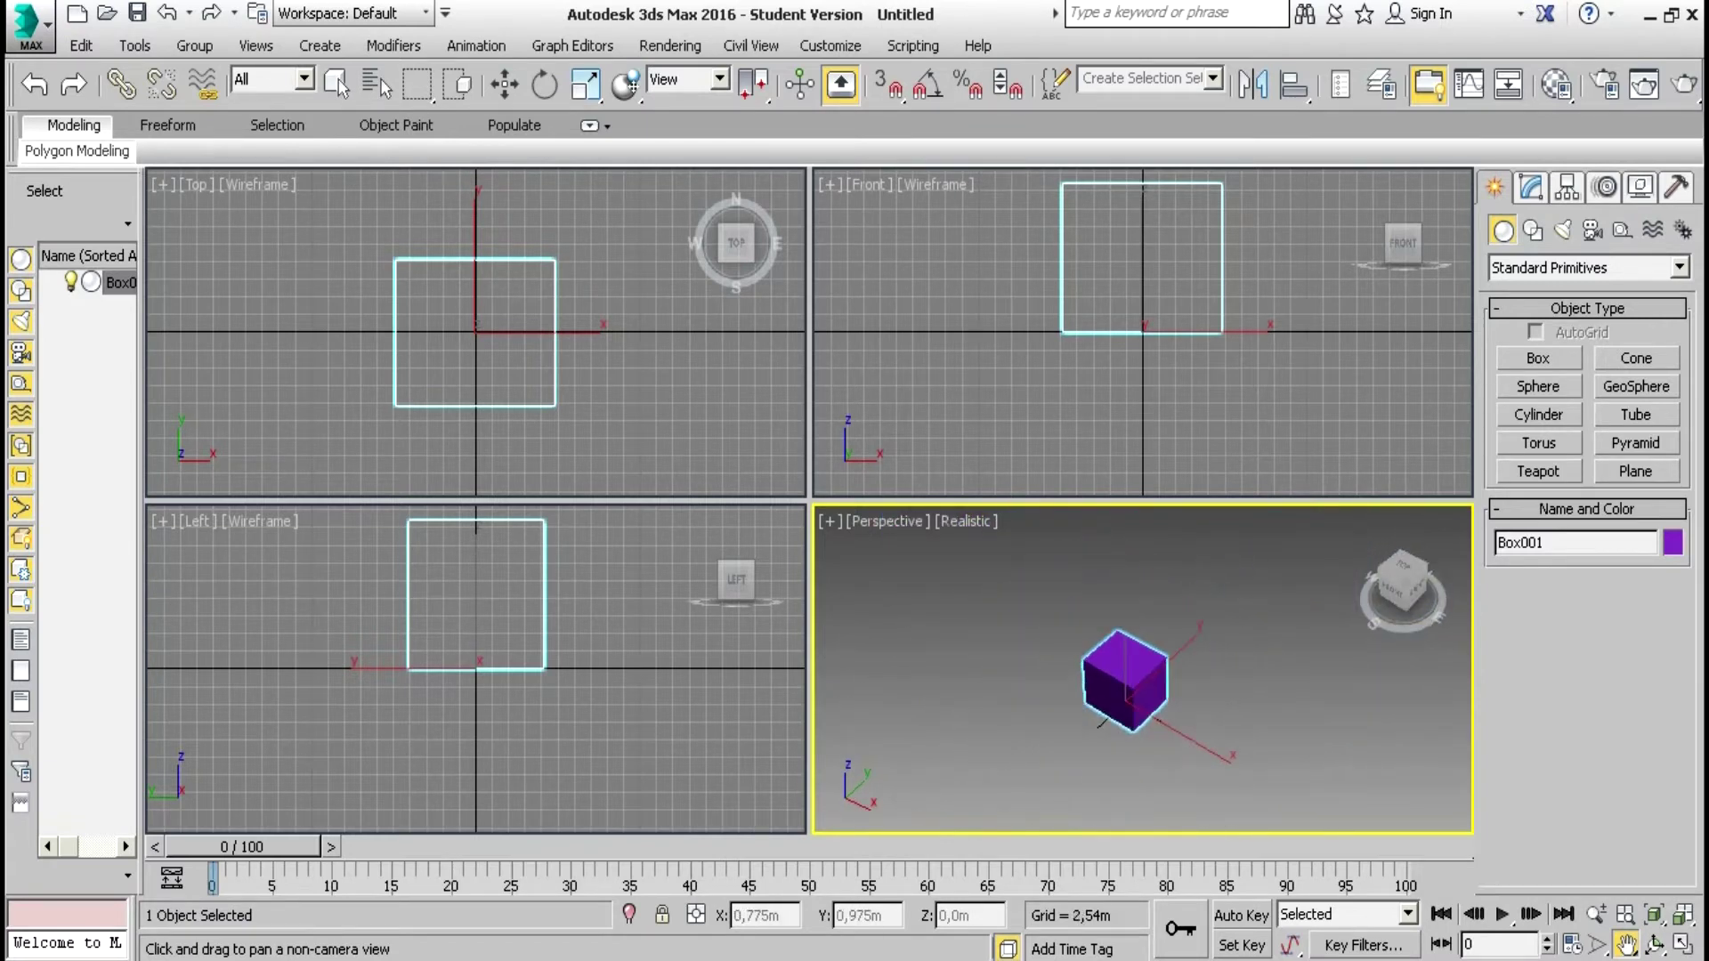
scroll(1174, 677, "up", 7)
scroll(1142, 670, "down", 5)
scroll(1142, 669, "up", 5)
scroll(1142, 670, "down", 3)
scroll(1130, 676, "up", 5)
scroll(1131, 676, "down", 8)
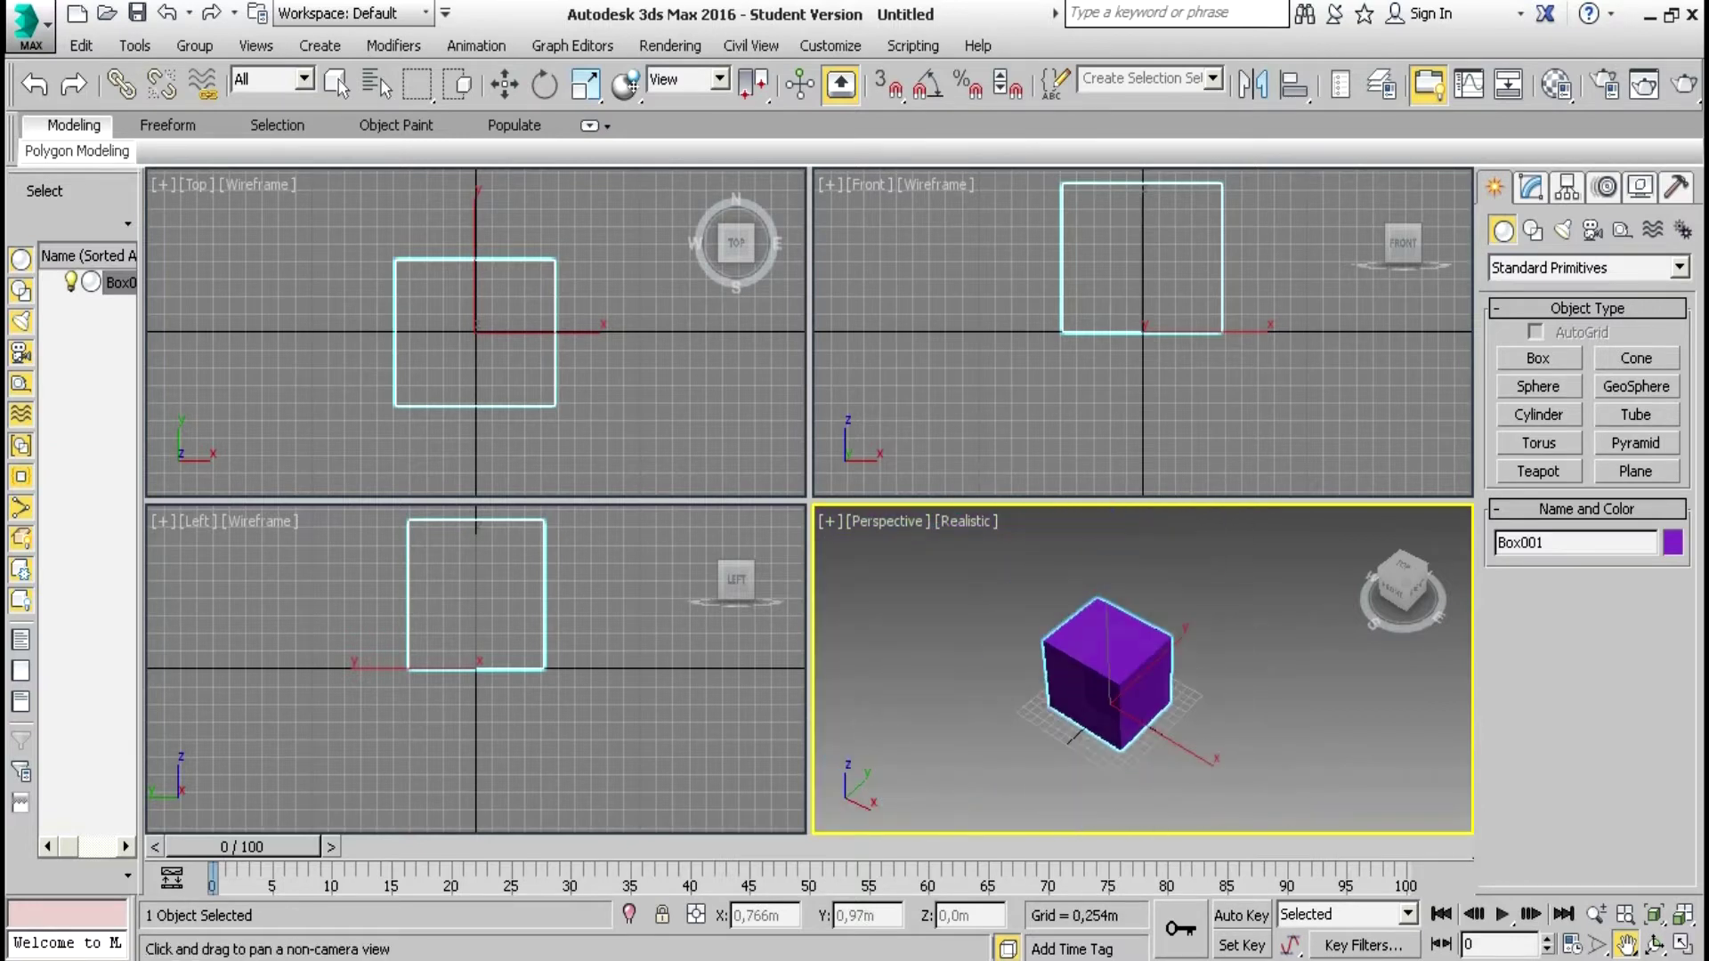
scroll(1130, 676, "up", 6)
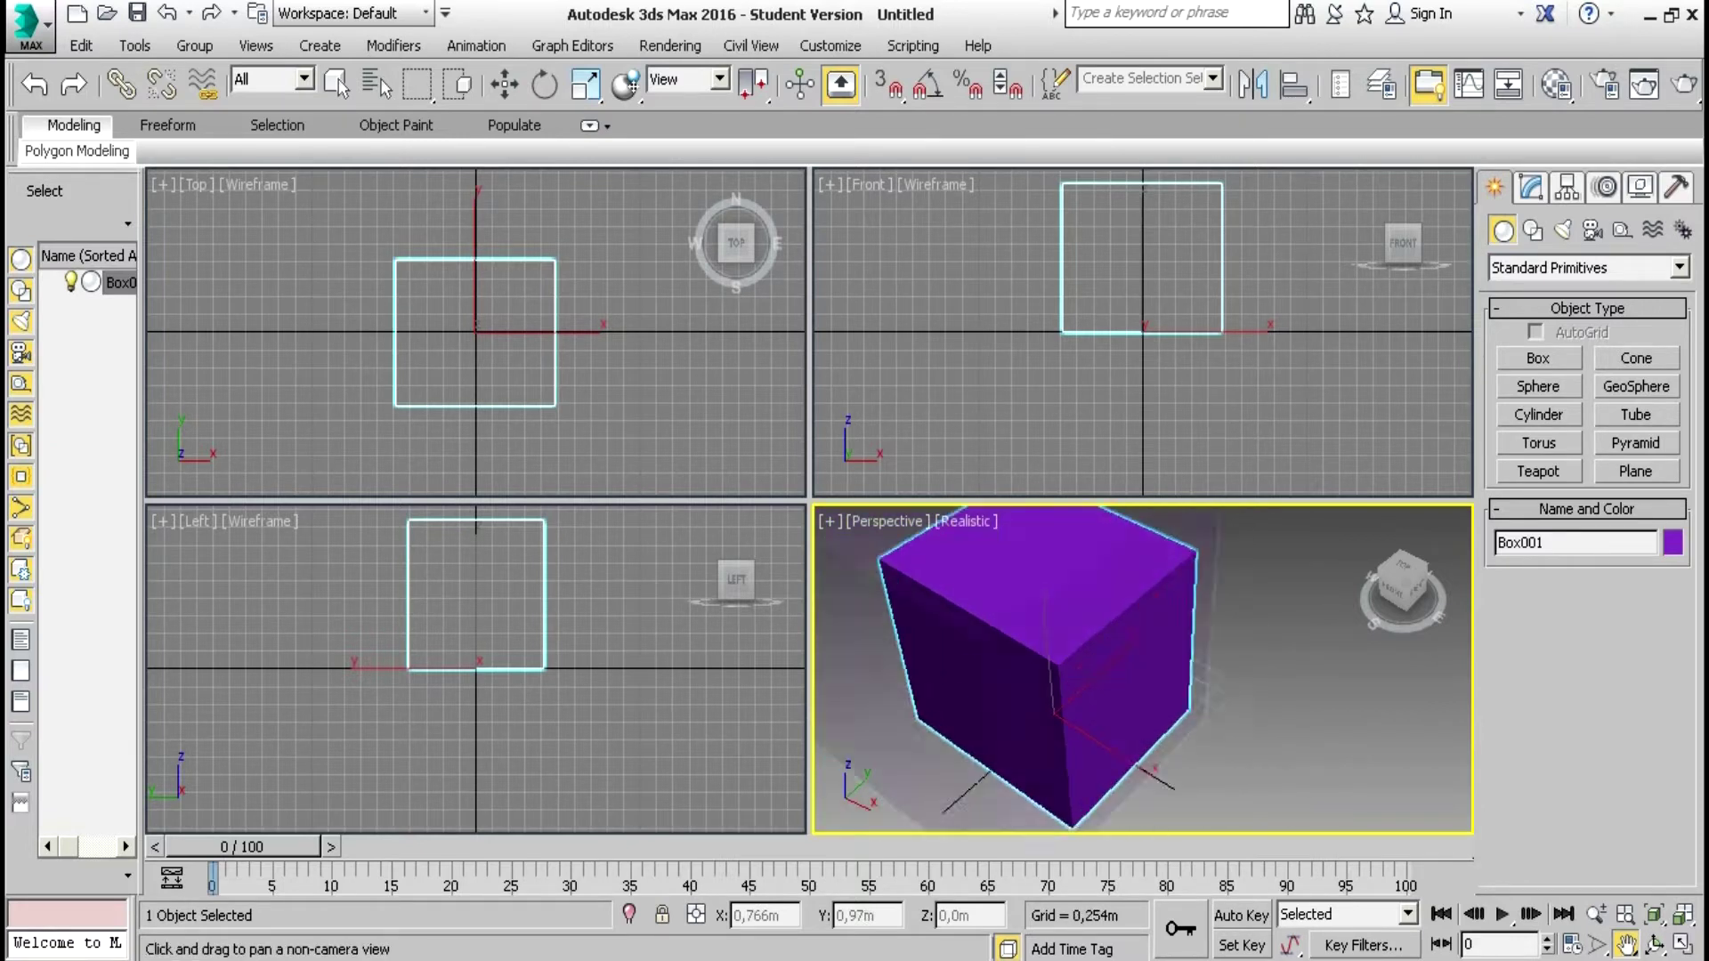
scroll(1130, 676, "down", 6)
scroll(1130, 676, "up", 4)
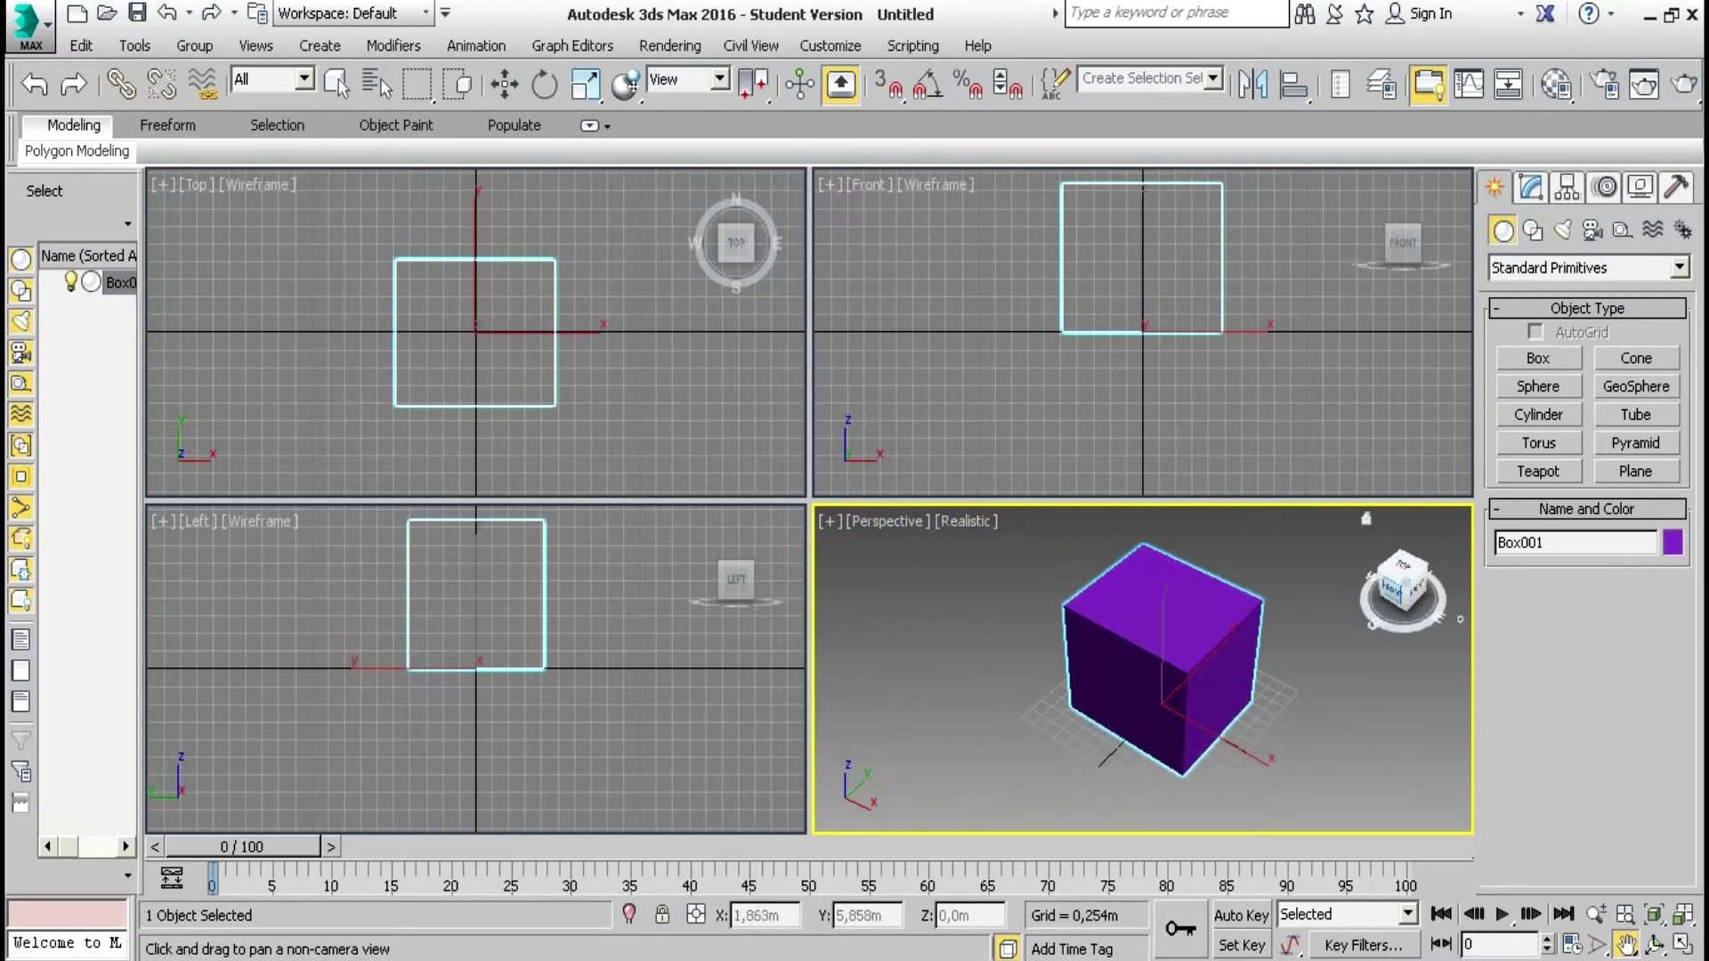
left_click_drag(1404, 578, 1165, 605)
left_click_drag(614, 646, 607, 707)
left_click_drag(979, 340, 979, 395)
left_click_drag(658, 400, 658, 392)
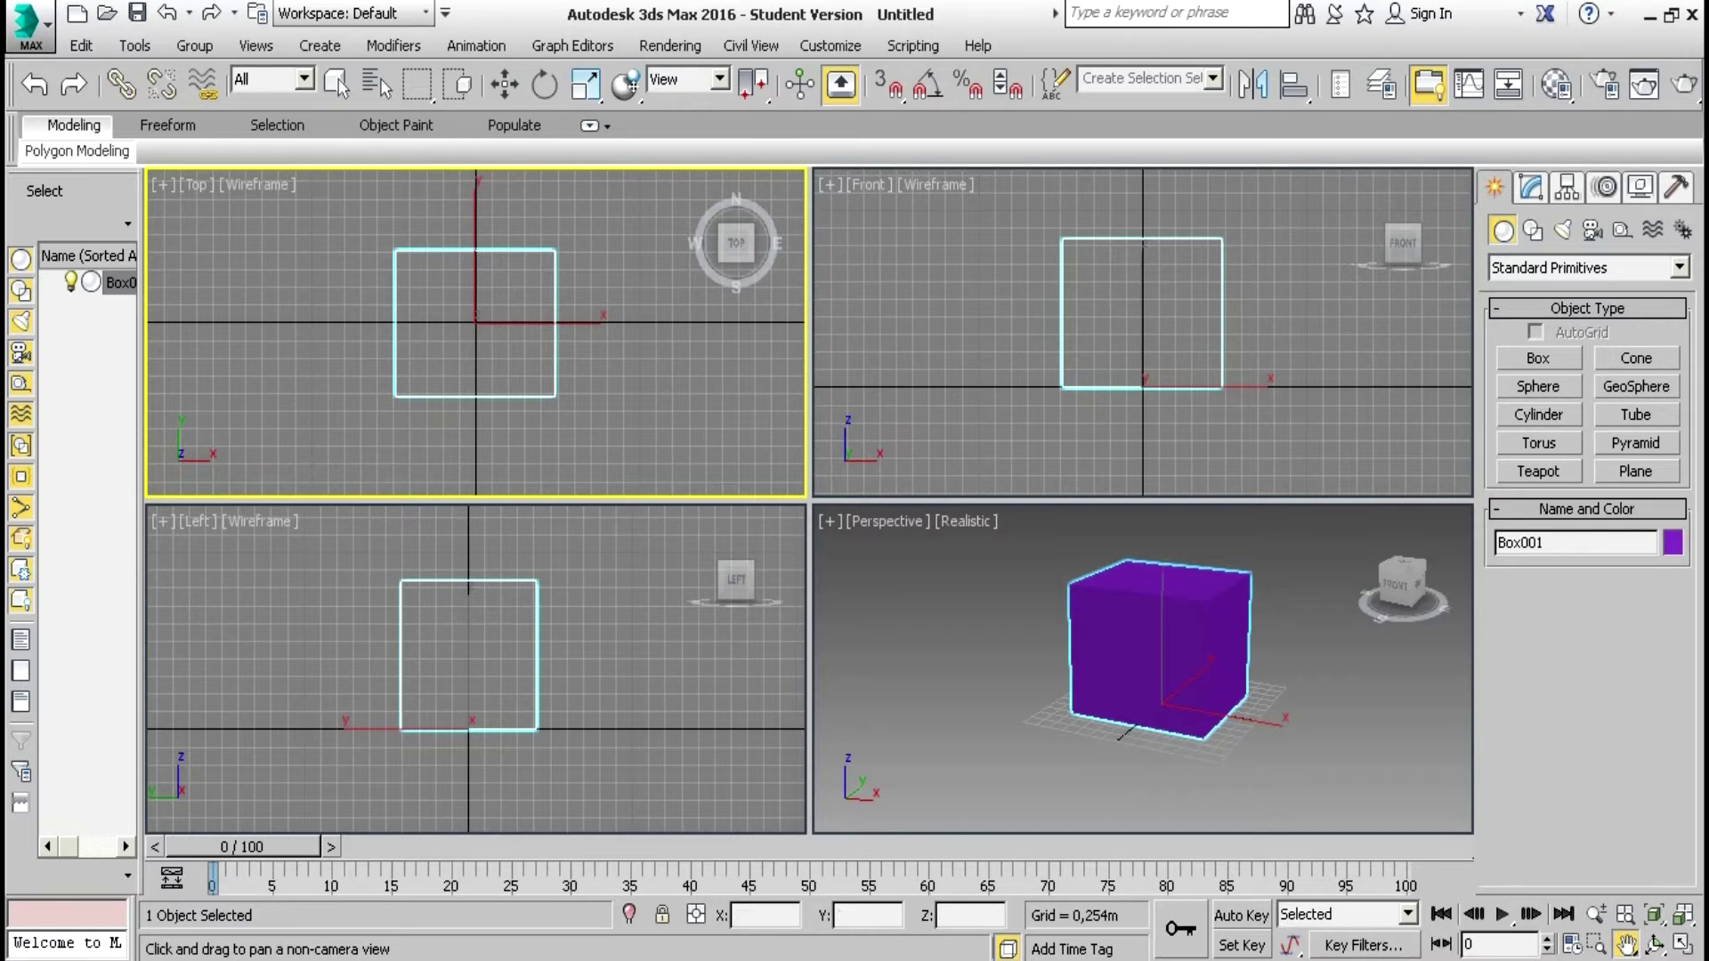
Create a sphere with a radius of about 0.97 m in front of the box in the Top view
left_click(1538, 386)
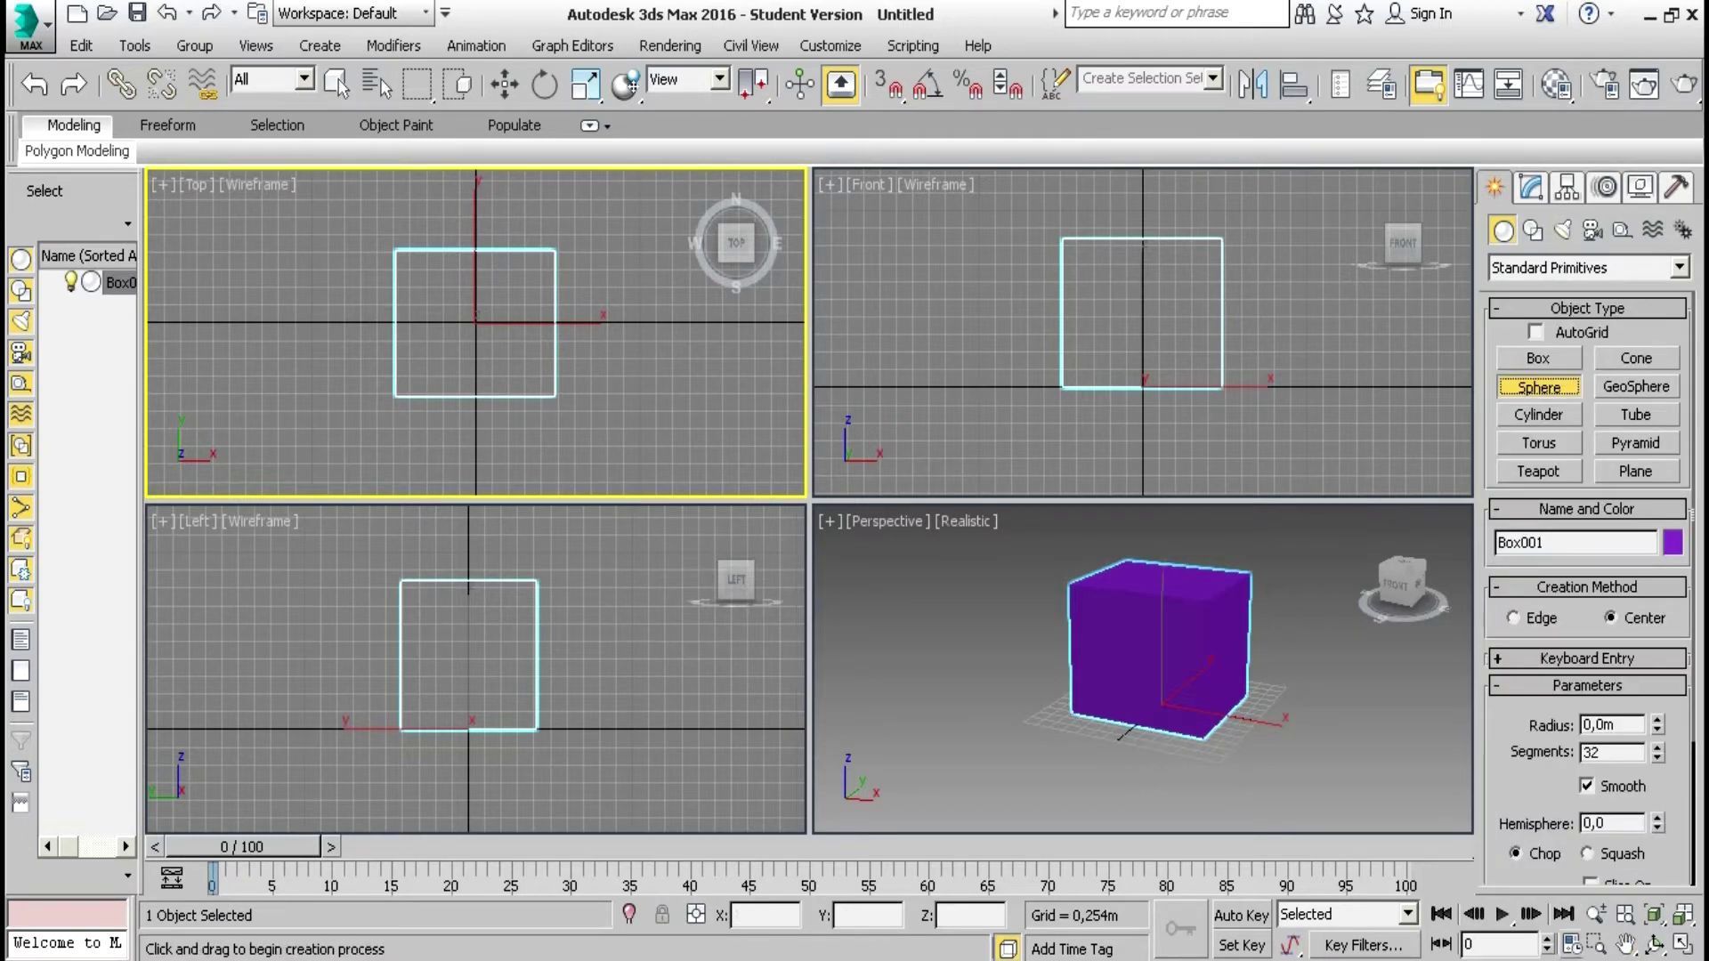
left_click(1626, 945)
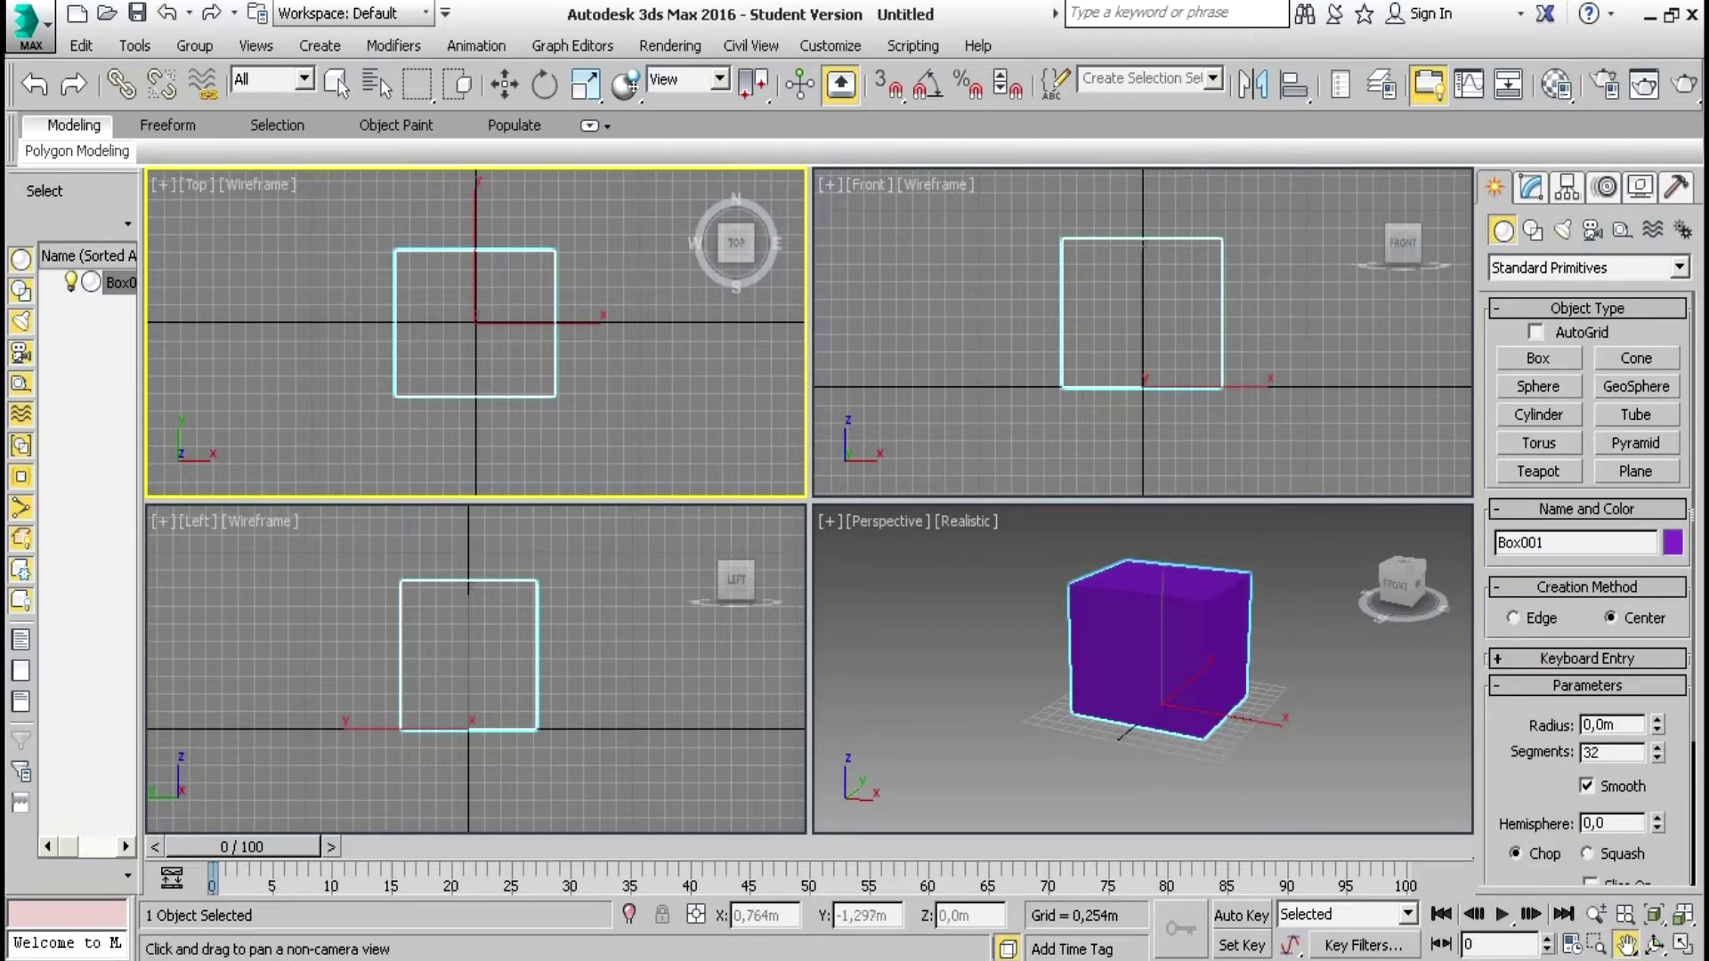
scroll(527, 409, "down", 3)
left_click_drag(527, 402, 534, 311)
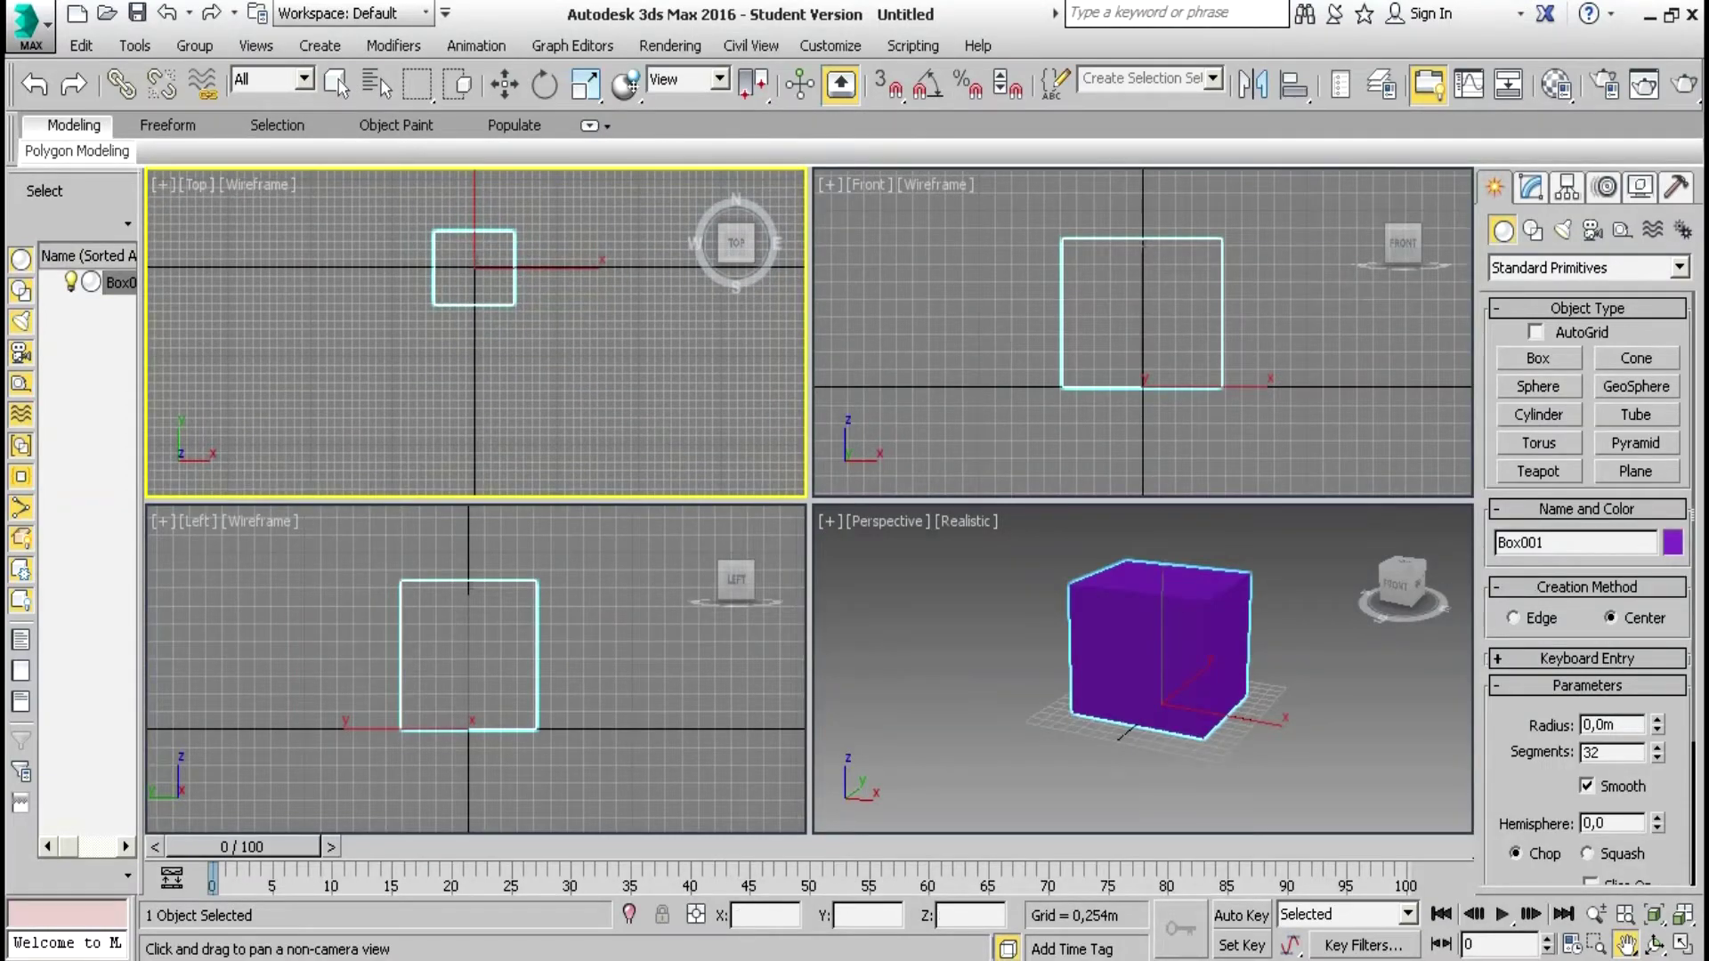
key("Escape")
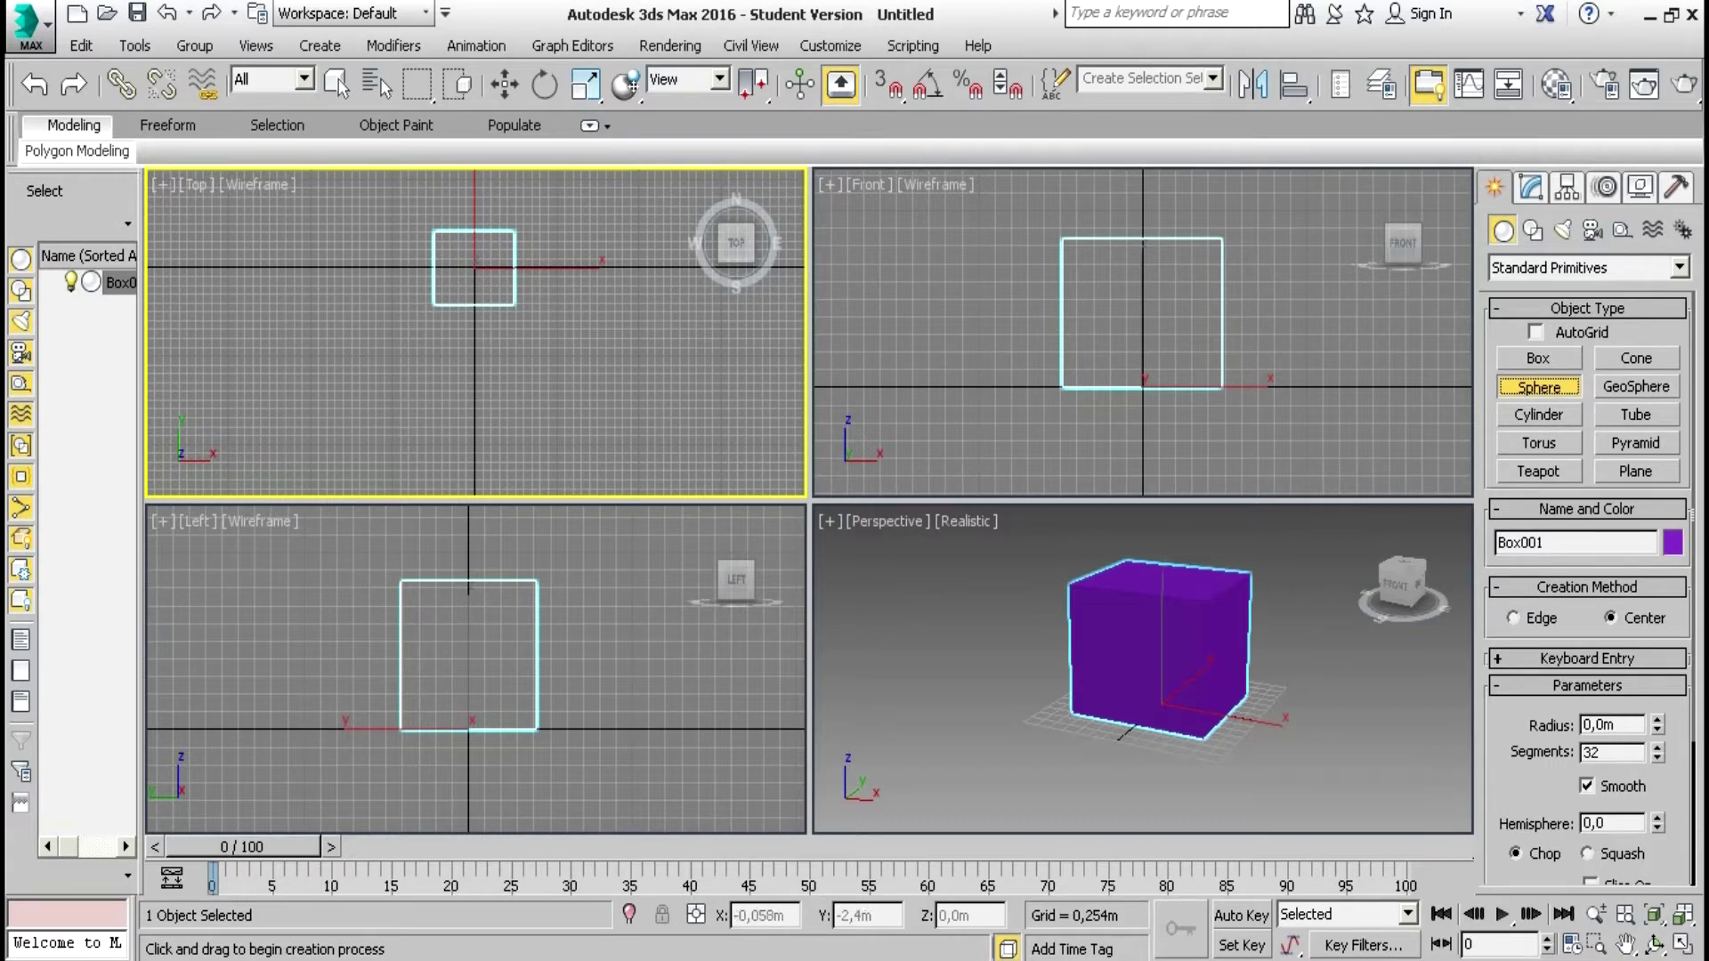
left_click_drag(472, 350, 474, 384)
Raise the sphere in the Front view to about Z 0.971 m so it rests level with the box's base
left_click(504, 84)
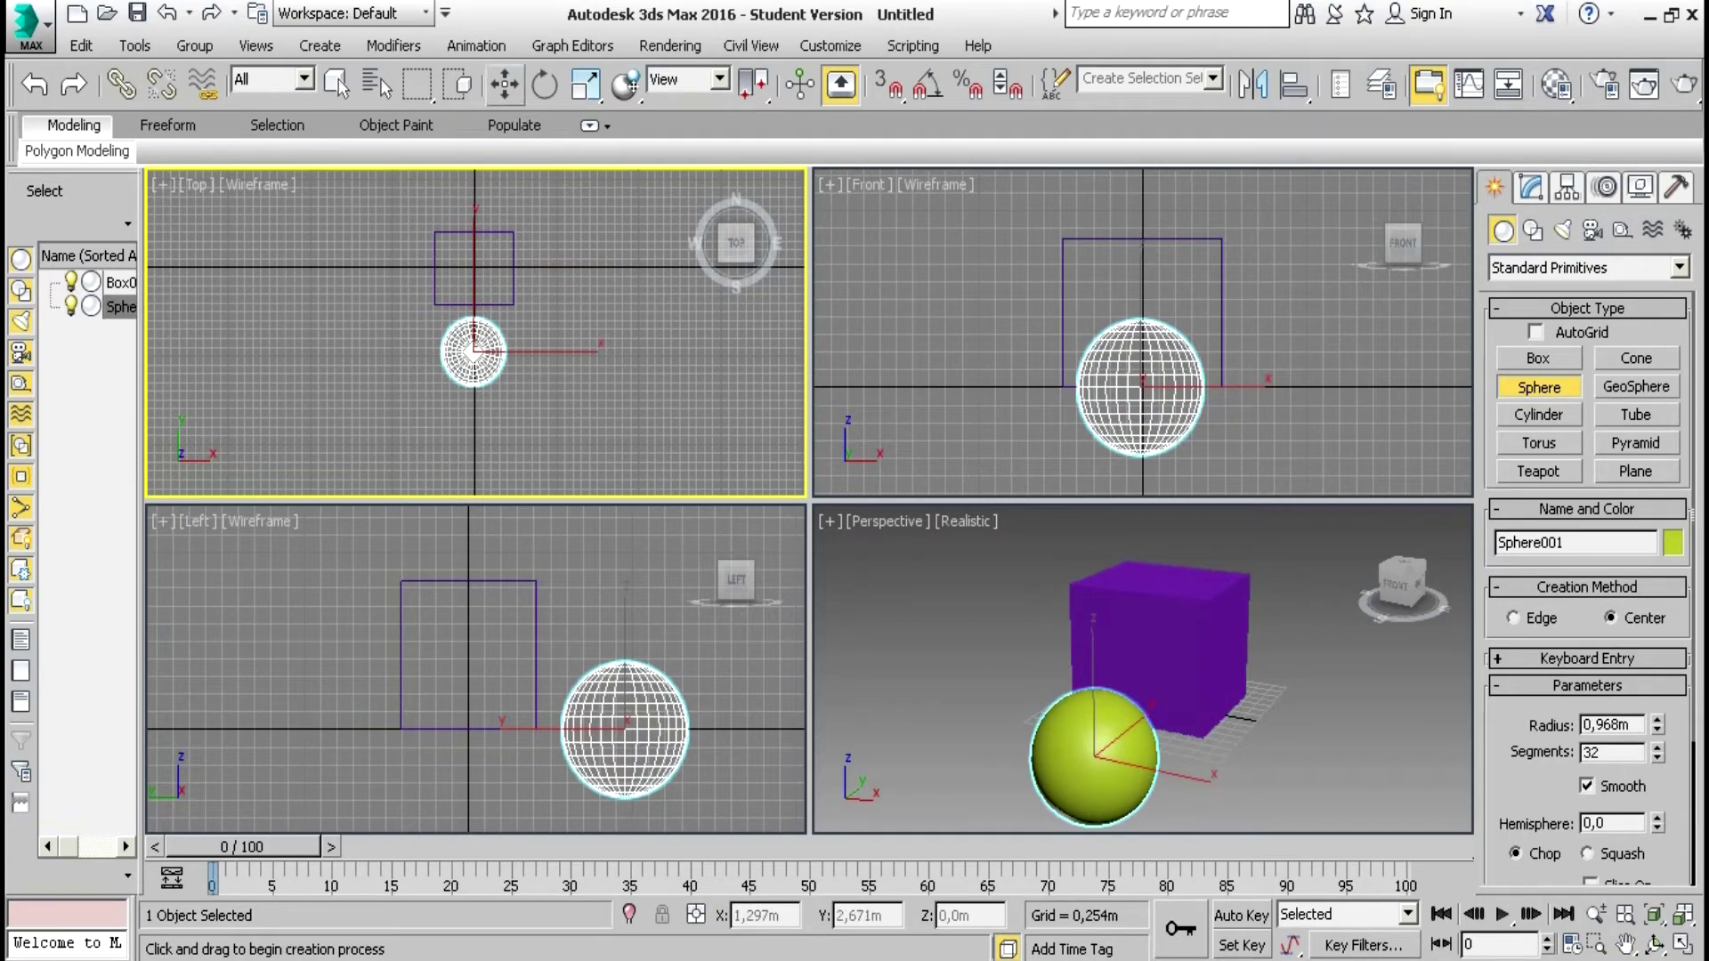
left_click_drag(1140, 294, 1140, 219)
left_click_drag(1140, 300, 1140, 307)
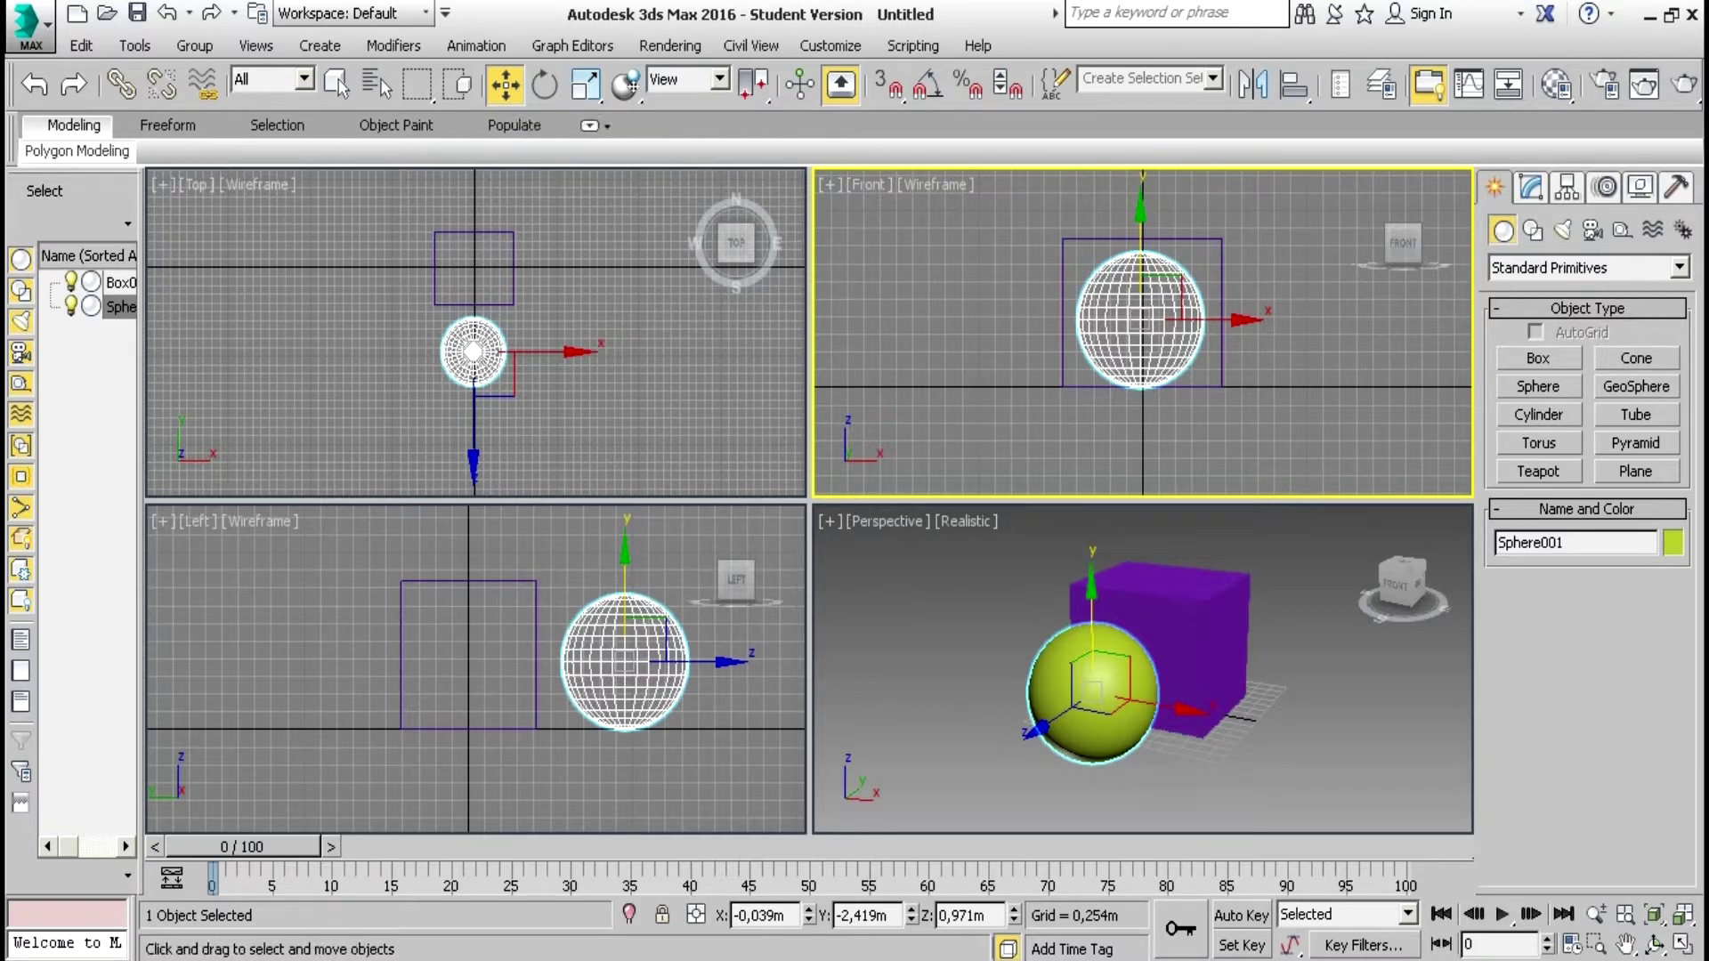
Move the sphere in the Top view to about X 0.04 m and Y -2.571 m, aligned in front of the box
left_click(423, 325)
left_click(473, 352)
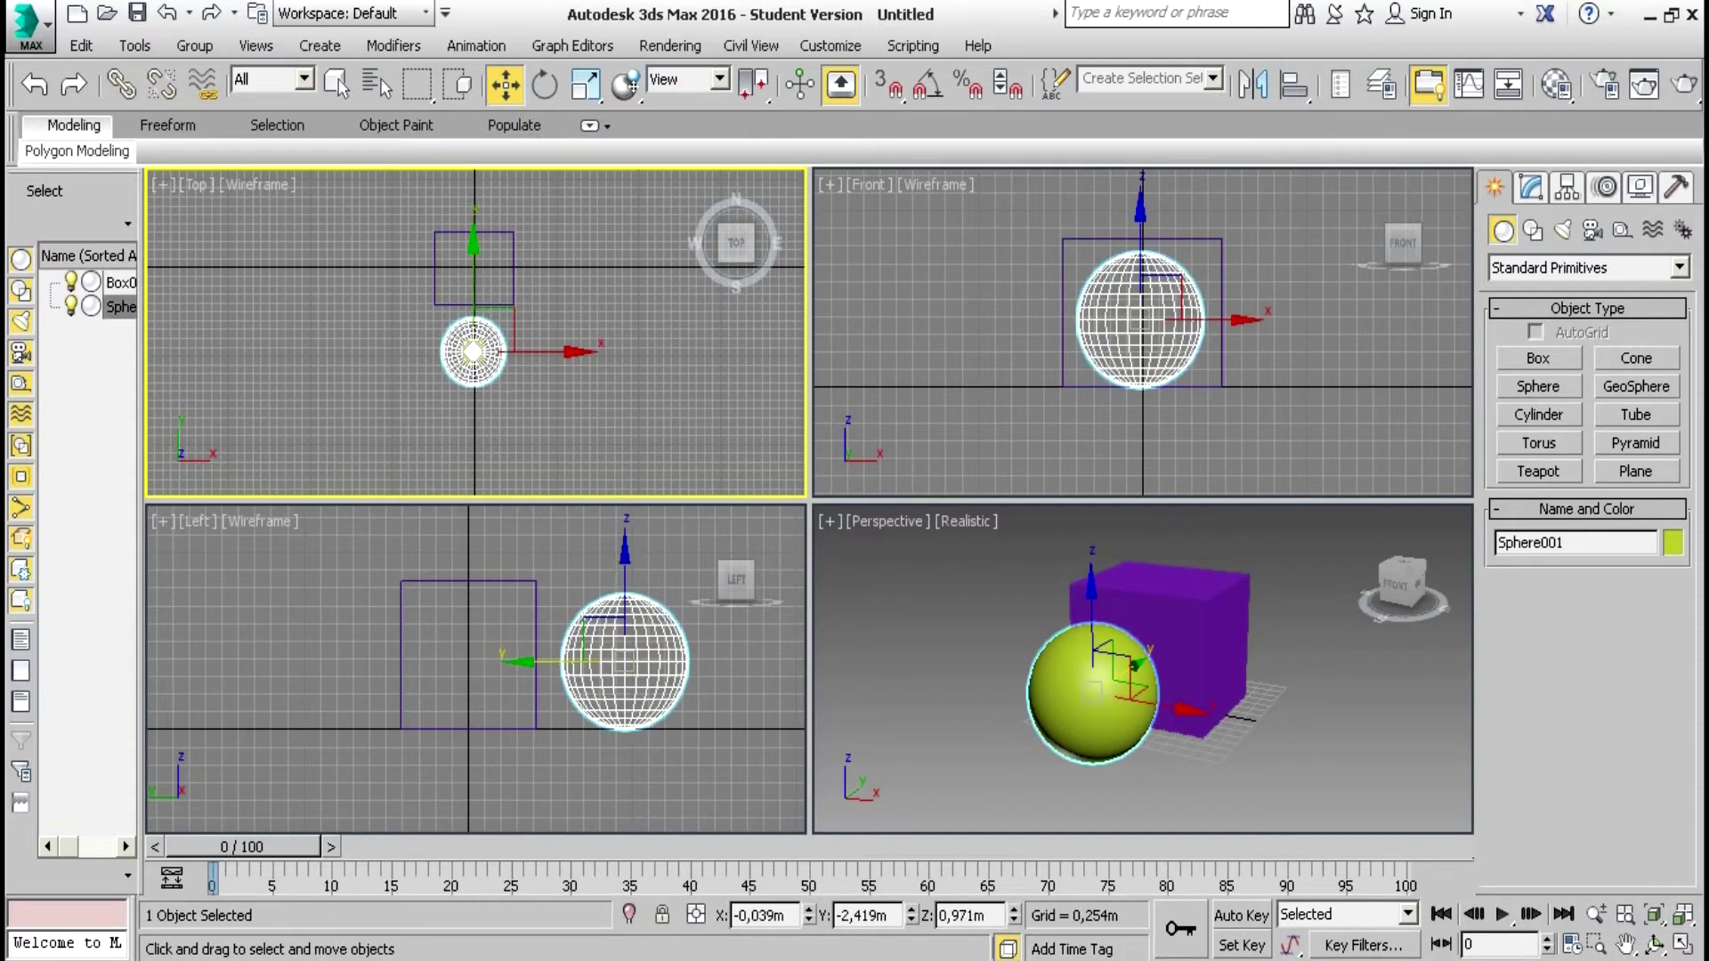
mouse_move(534, 351)
left_mouse_down()
mouse_move(613, 351)
mouse_move(434, 351)
mouse_move(535, 351)
left_mouse_up()
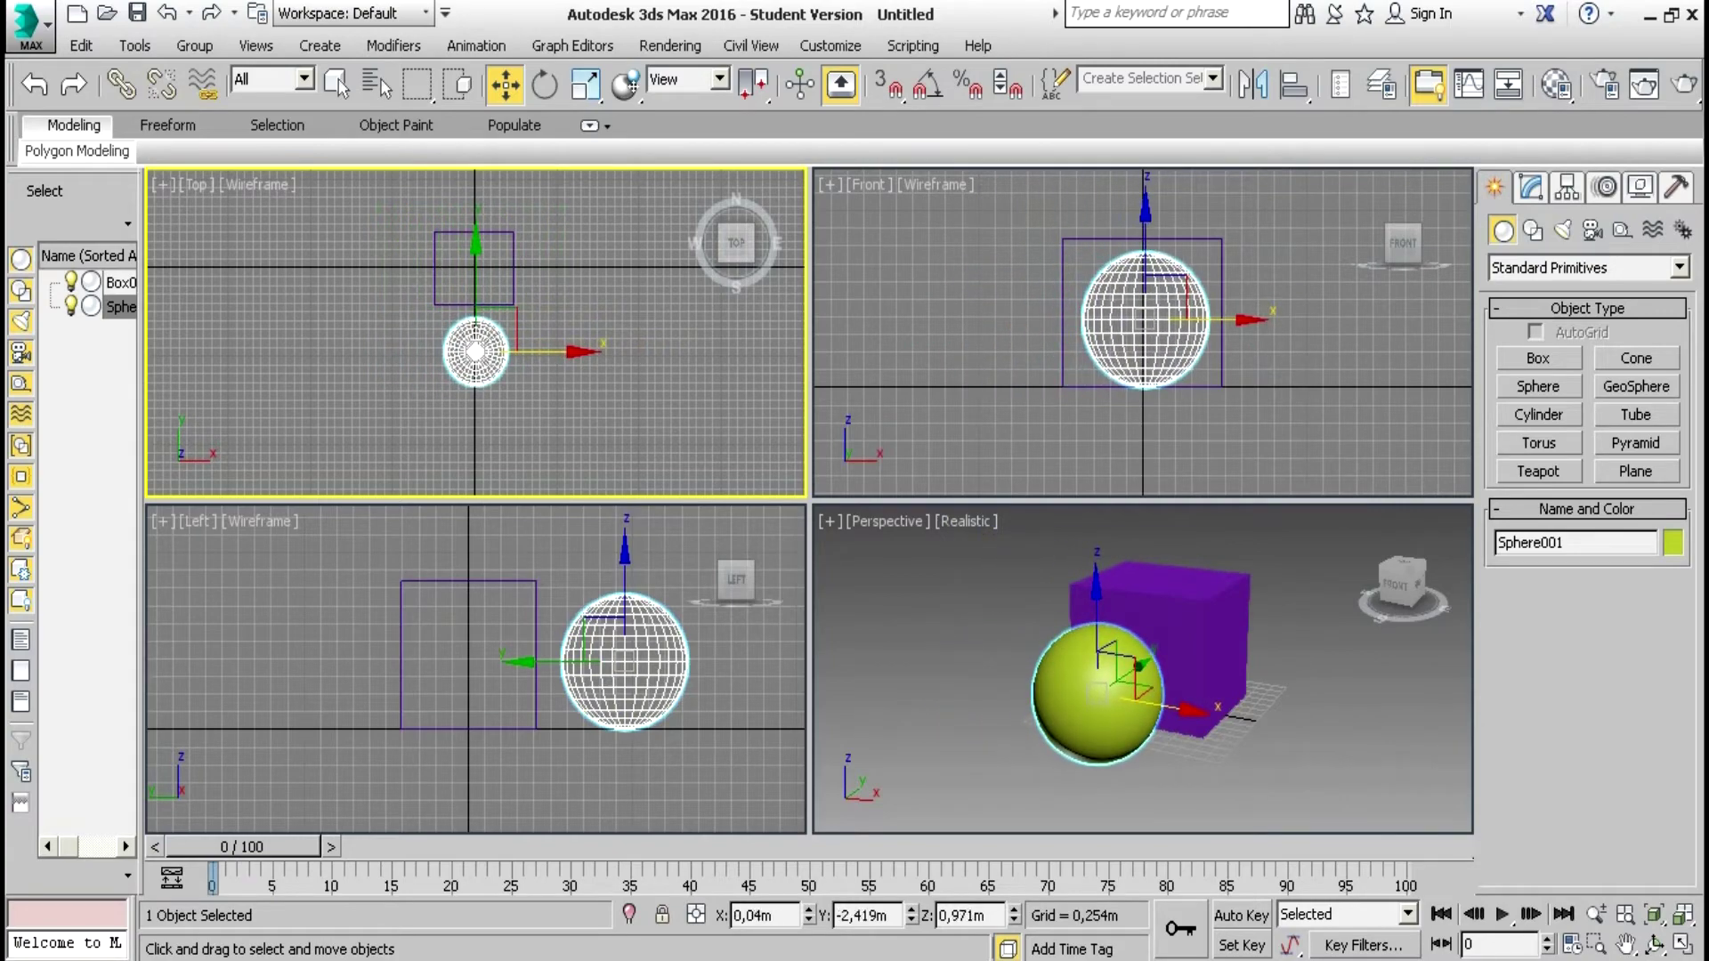
mouse_move(476, 293)
left_mouse_down()
mouse_move(476, 358)
mouse_move(476, 298)
left_mouse_up()
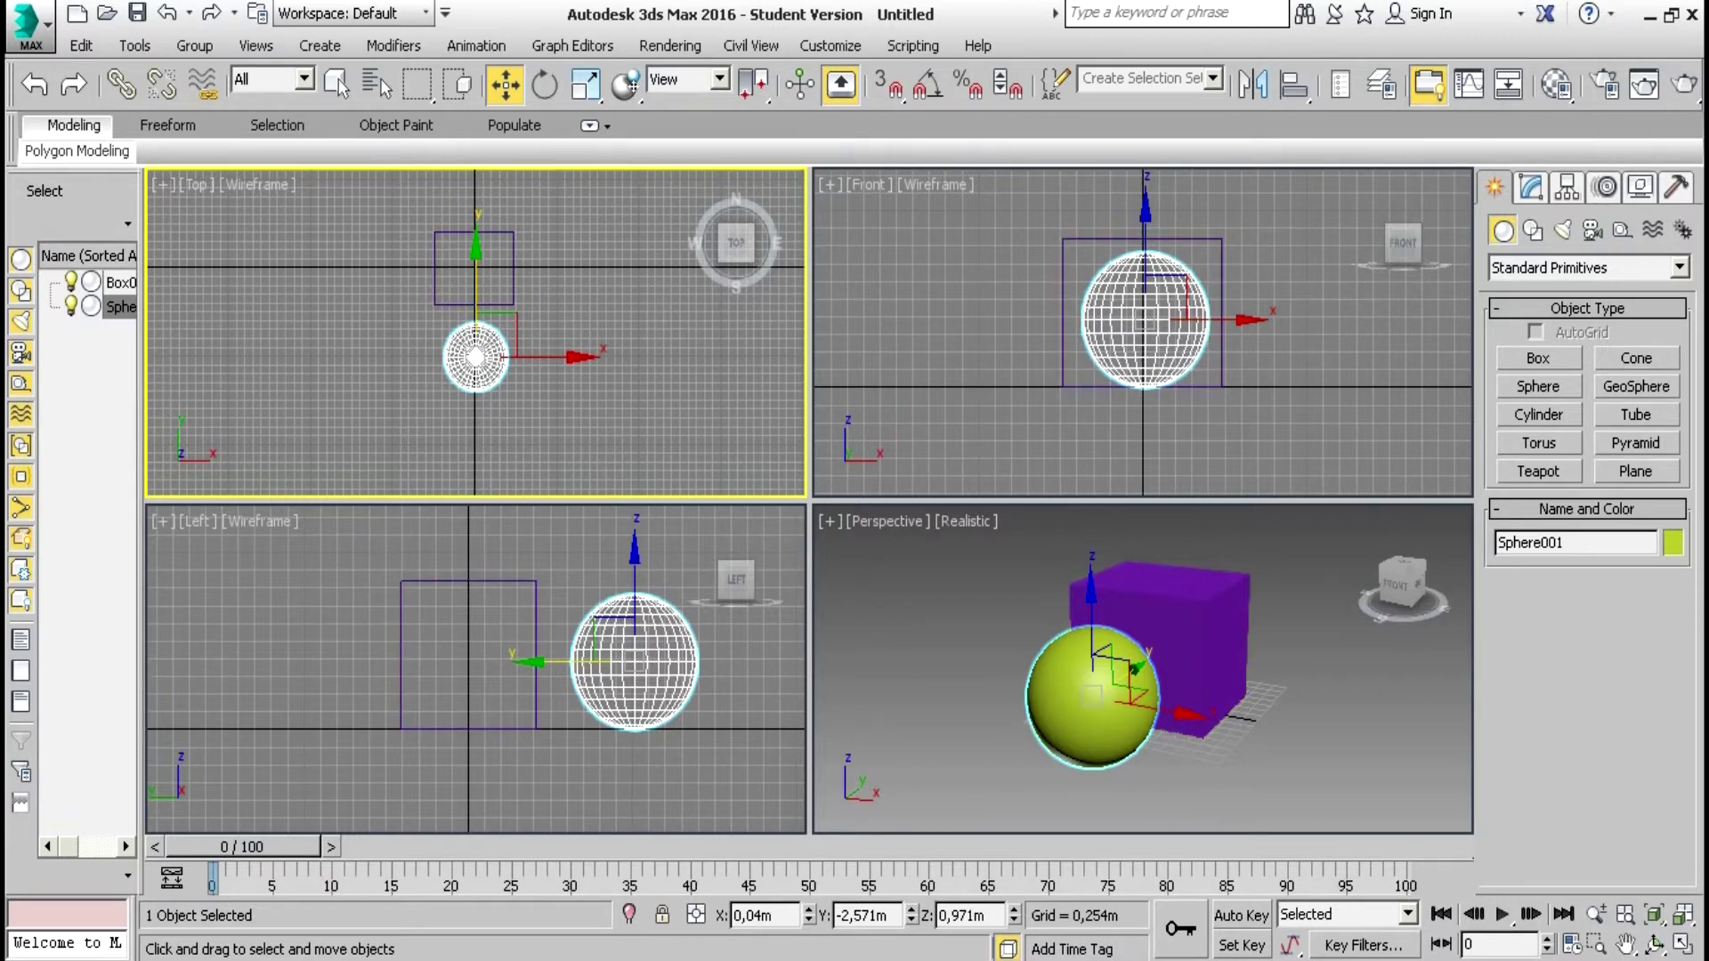
Deselect the sphere and set the Front view's shading style to Realistic
left_click(1625, 944)
left_click_drag(1182, 358, 1179, 398)
left_click(504, 84)
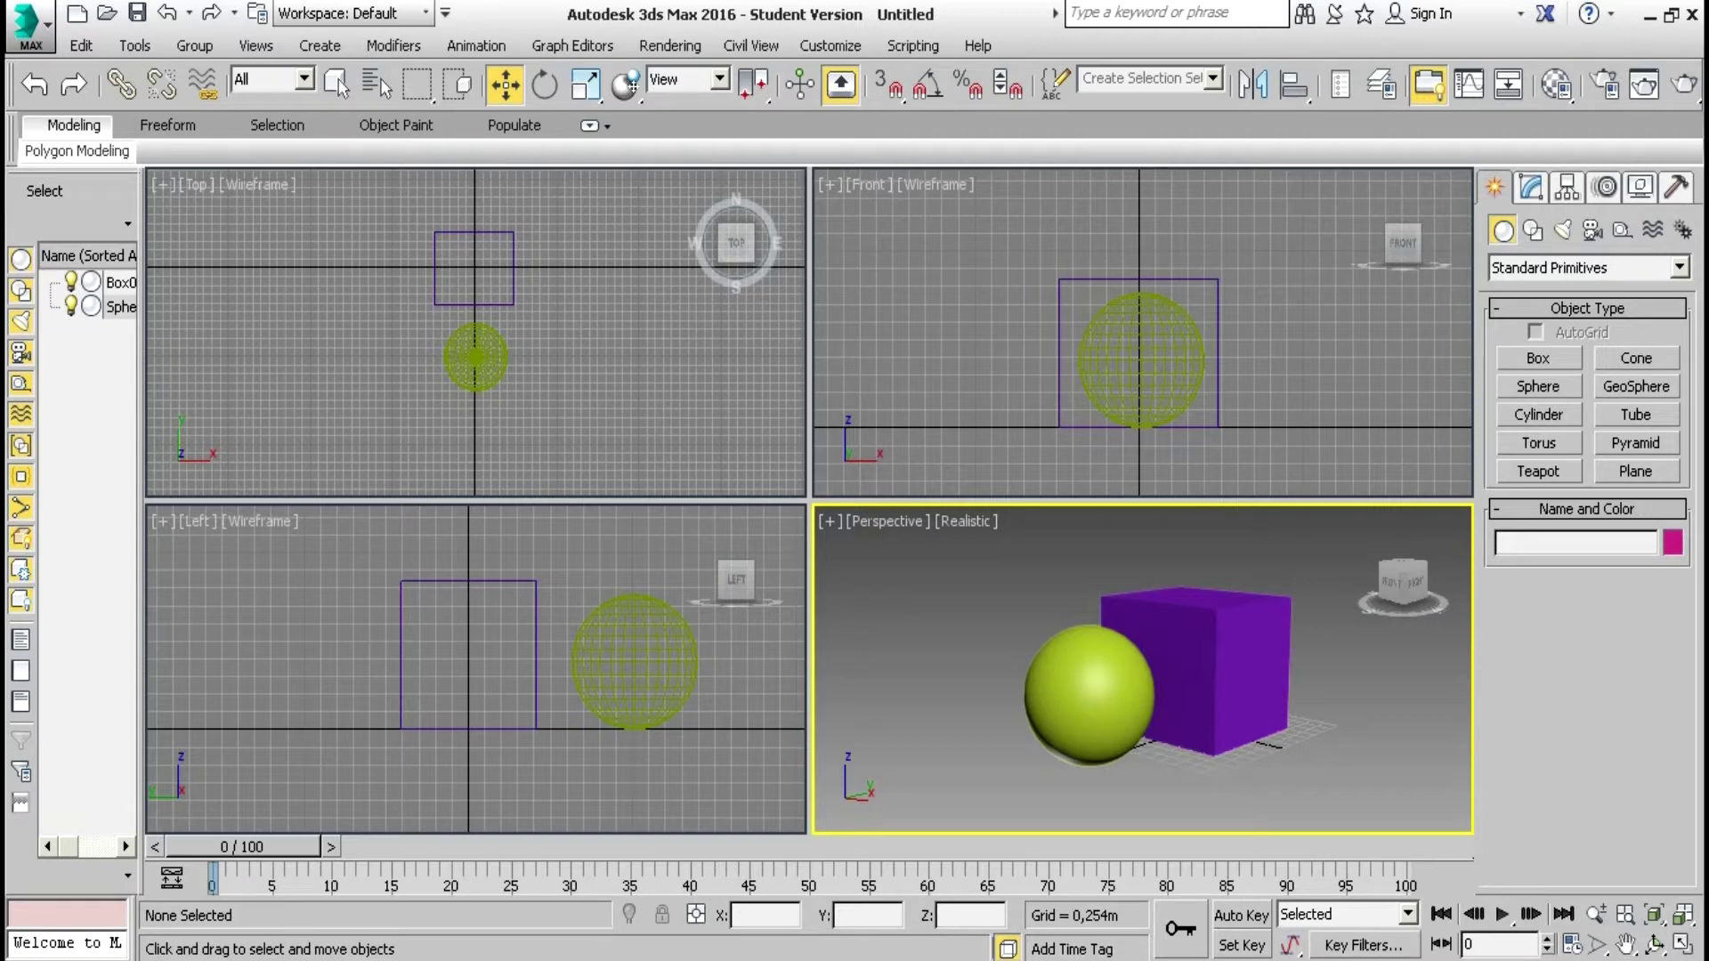
left_click(934, 184)
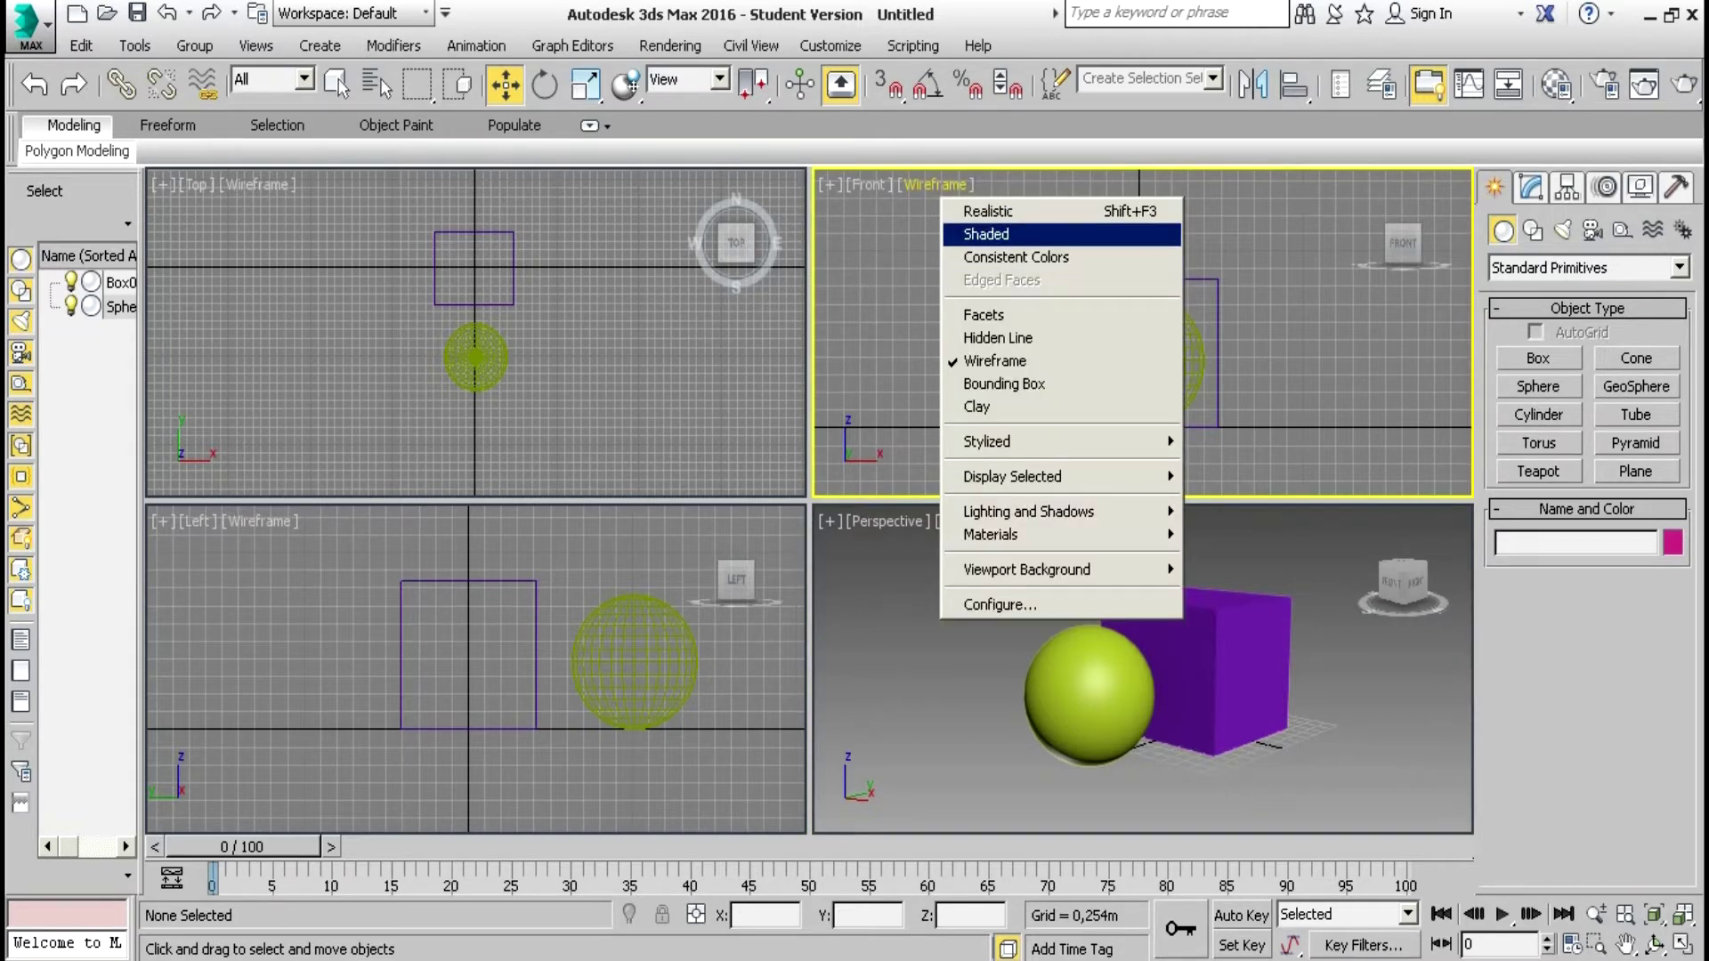
left_click(986, 234)
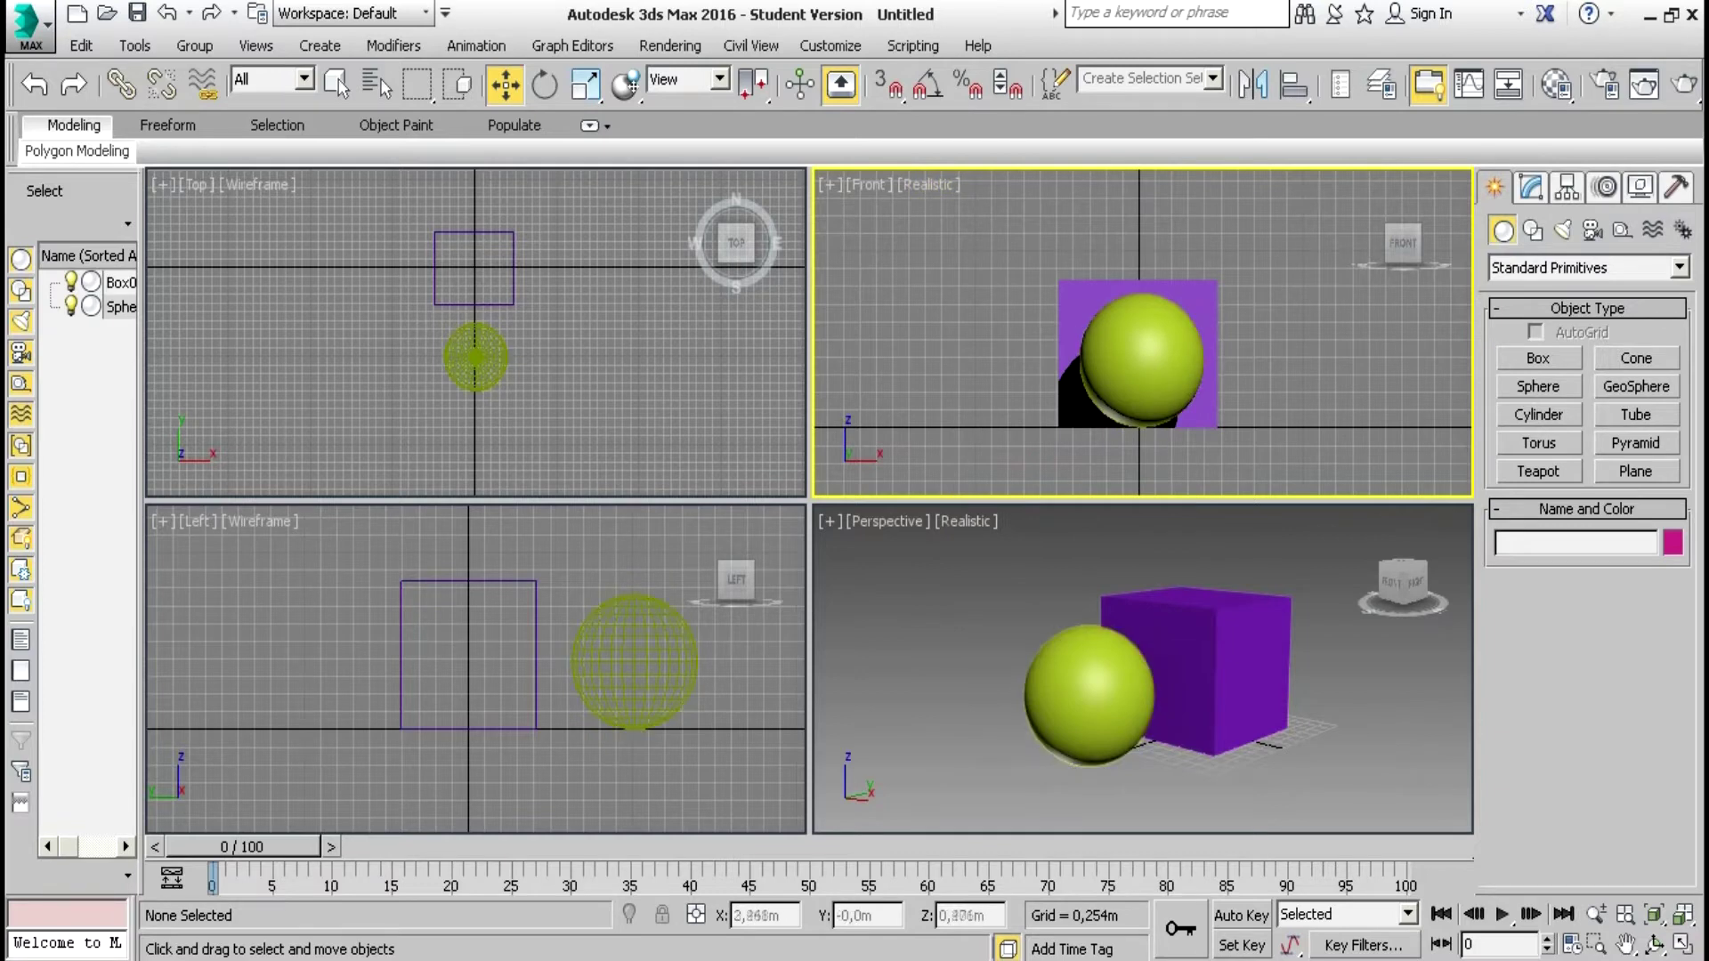
Examine the sphere overlapping the box up close in the Front view, leaving nothing selected
left_click(1625, 944)
mouse_move(1287, 343)
left_mouse_down()
mouse_move(1256, 365)
mouse_move(1311, 359)
mouse_move(1288, 347)
left_mouse_up()
scroll(1251, 431, "up", 3)
scroll(1270, 349, "up", 2)
scroll(1312, 358, "down", 2)
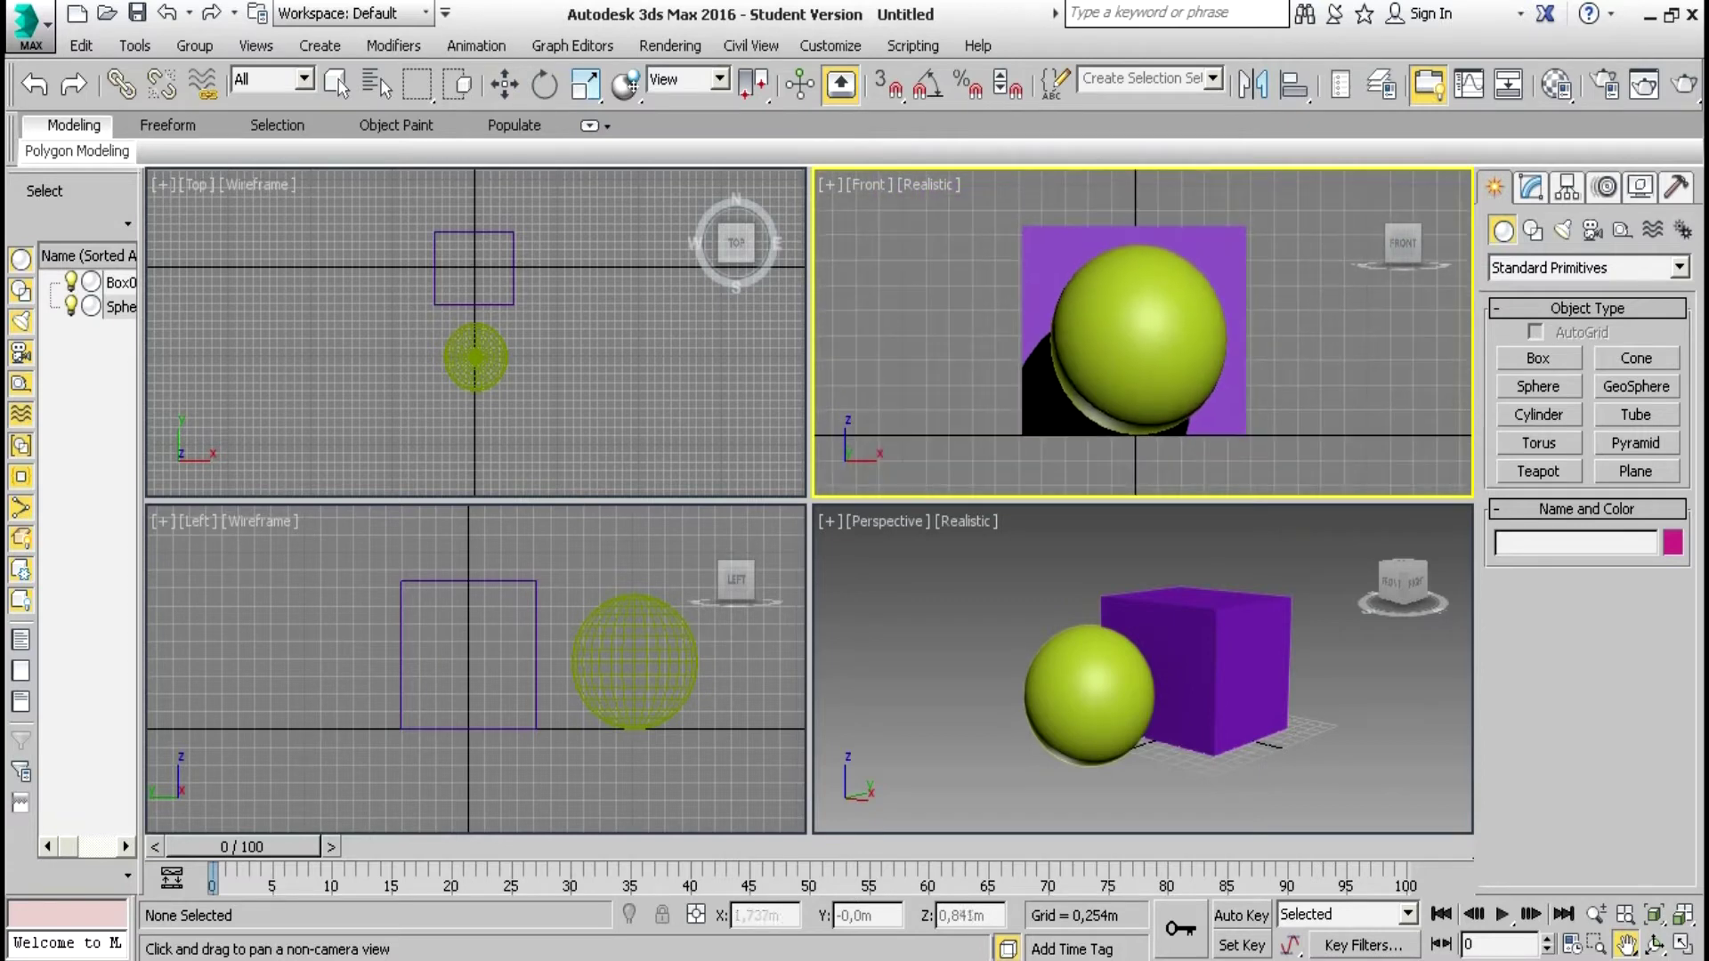
left_click(504, 85)
left_click(1139, 338)
key("ctrl+d")
left_click(1219, 267)
left_click(897, 332)
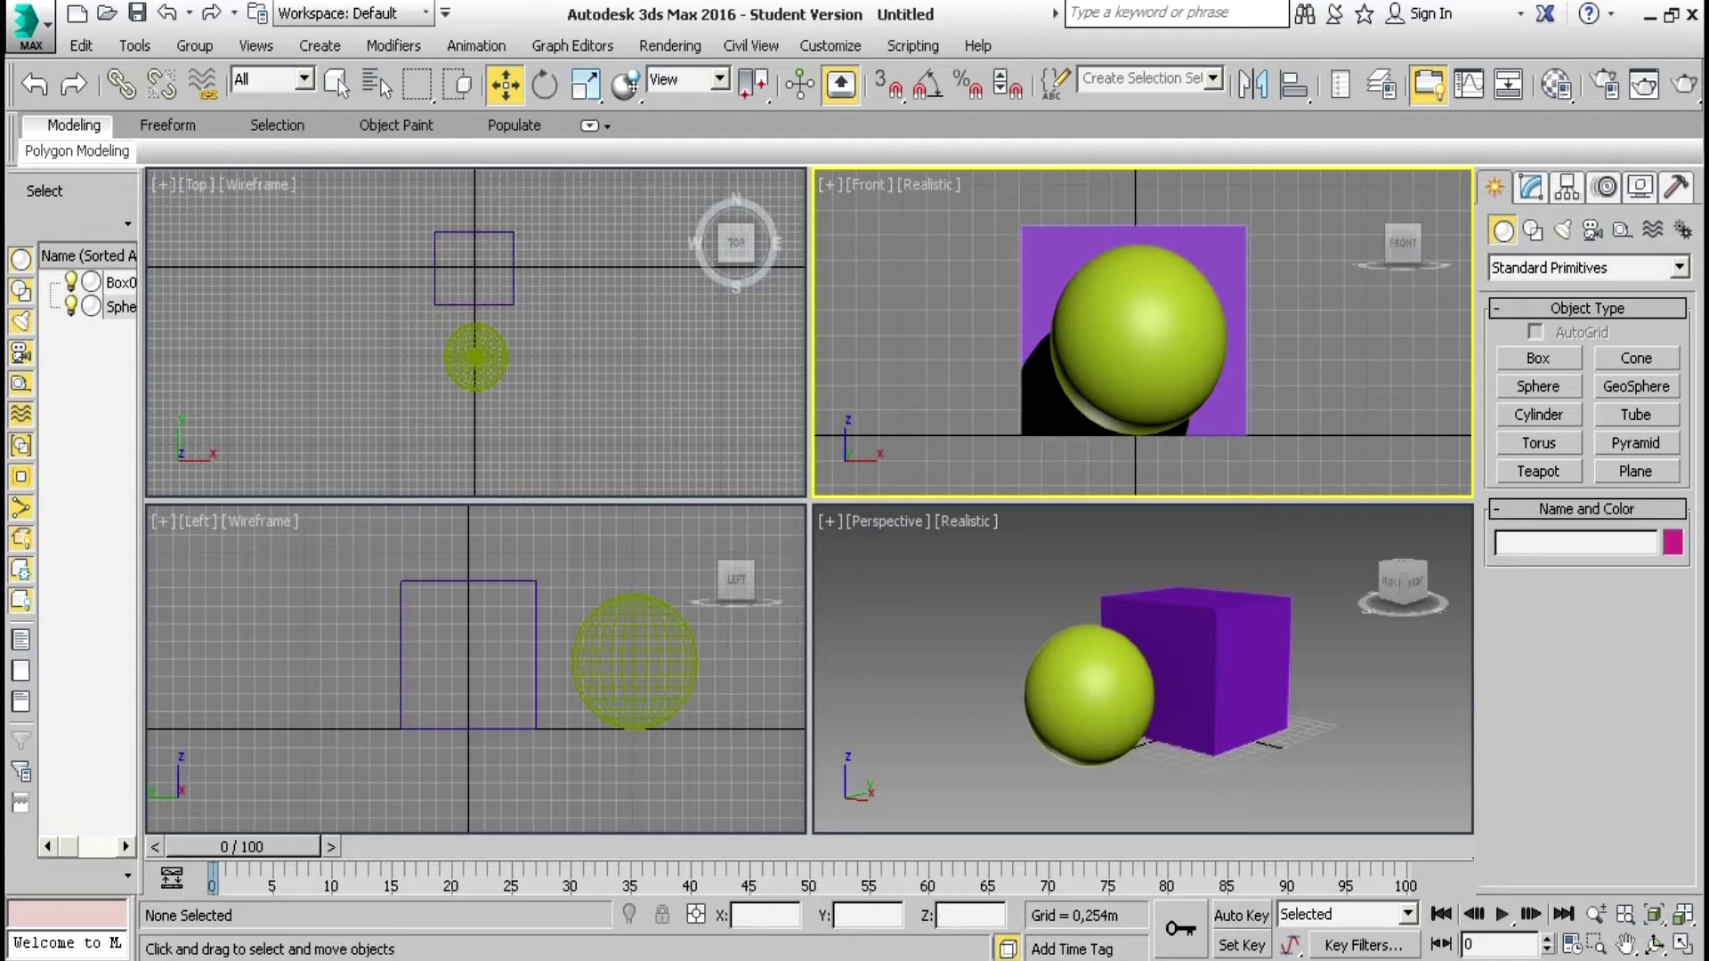
Compare the positions of the sphere and box in the Perspective view from the front, the side and angled directions
left_click(1391, 583)
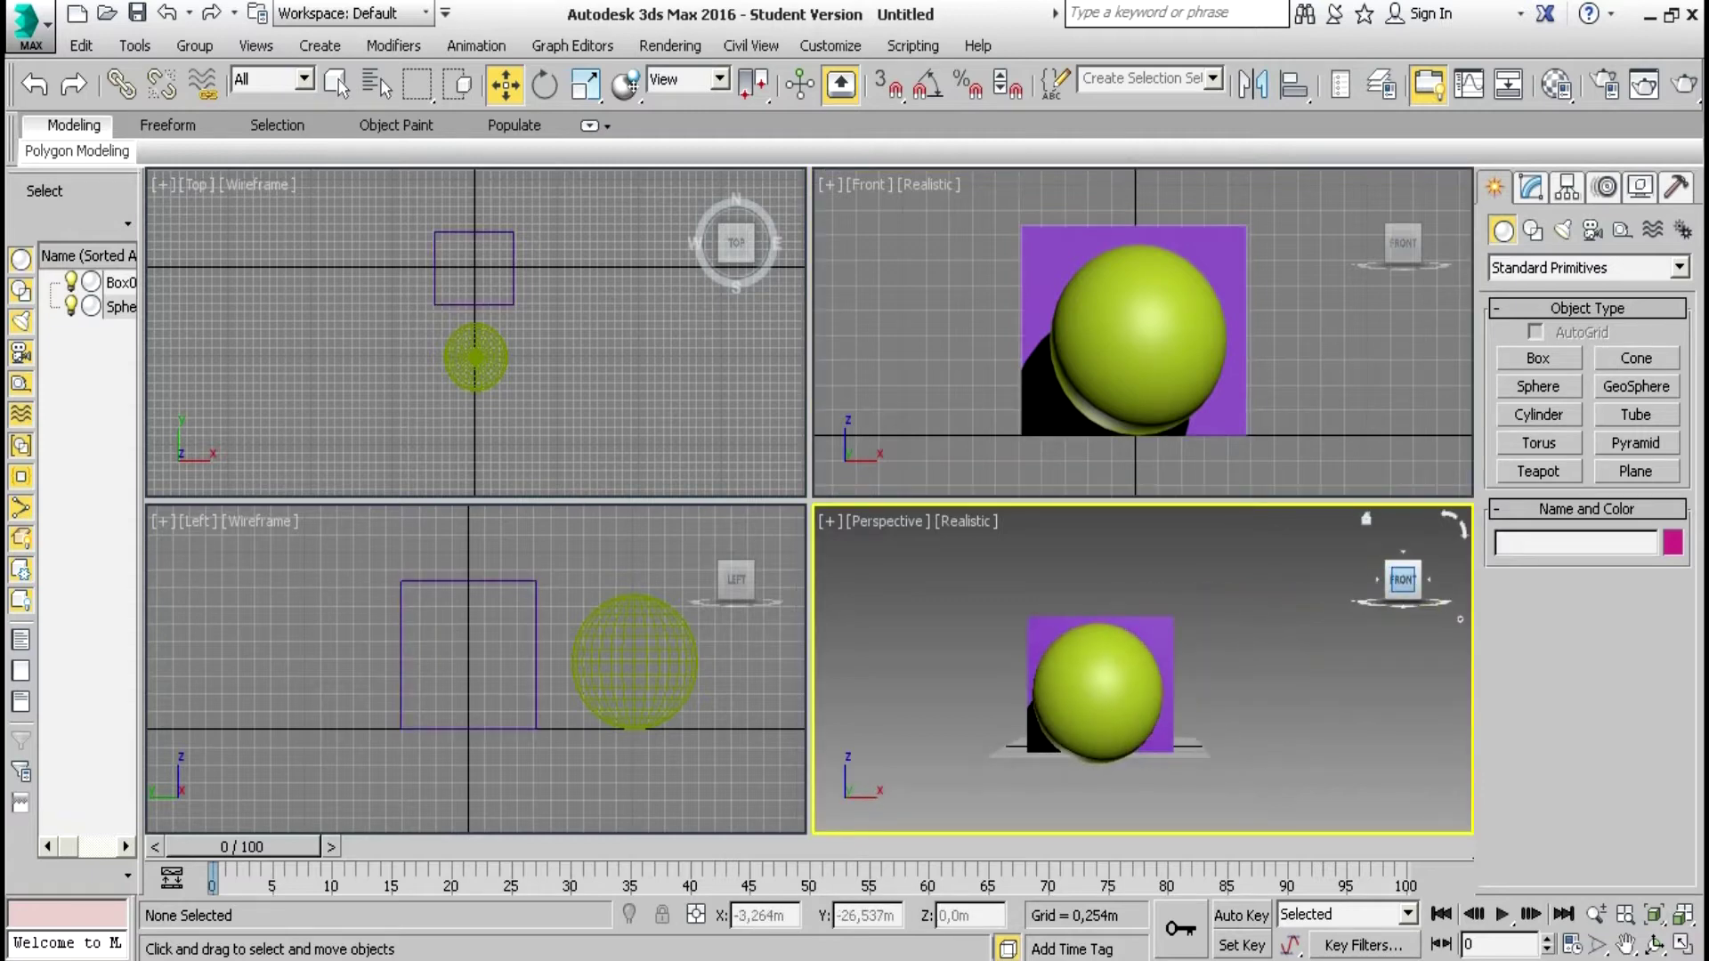
left_click_drag(1403, 580, 1398, 603)
middle_click_drag(1093, 692, 1093, 738, "alt")
left_click(1093, 693)
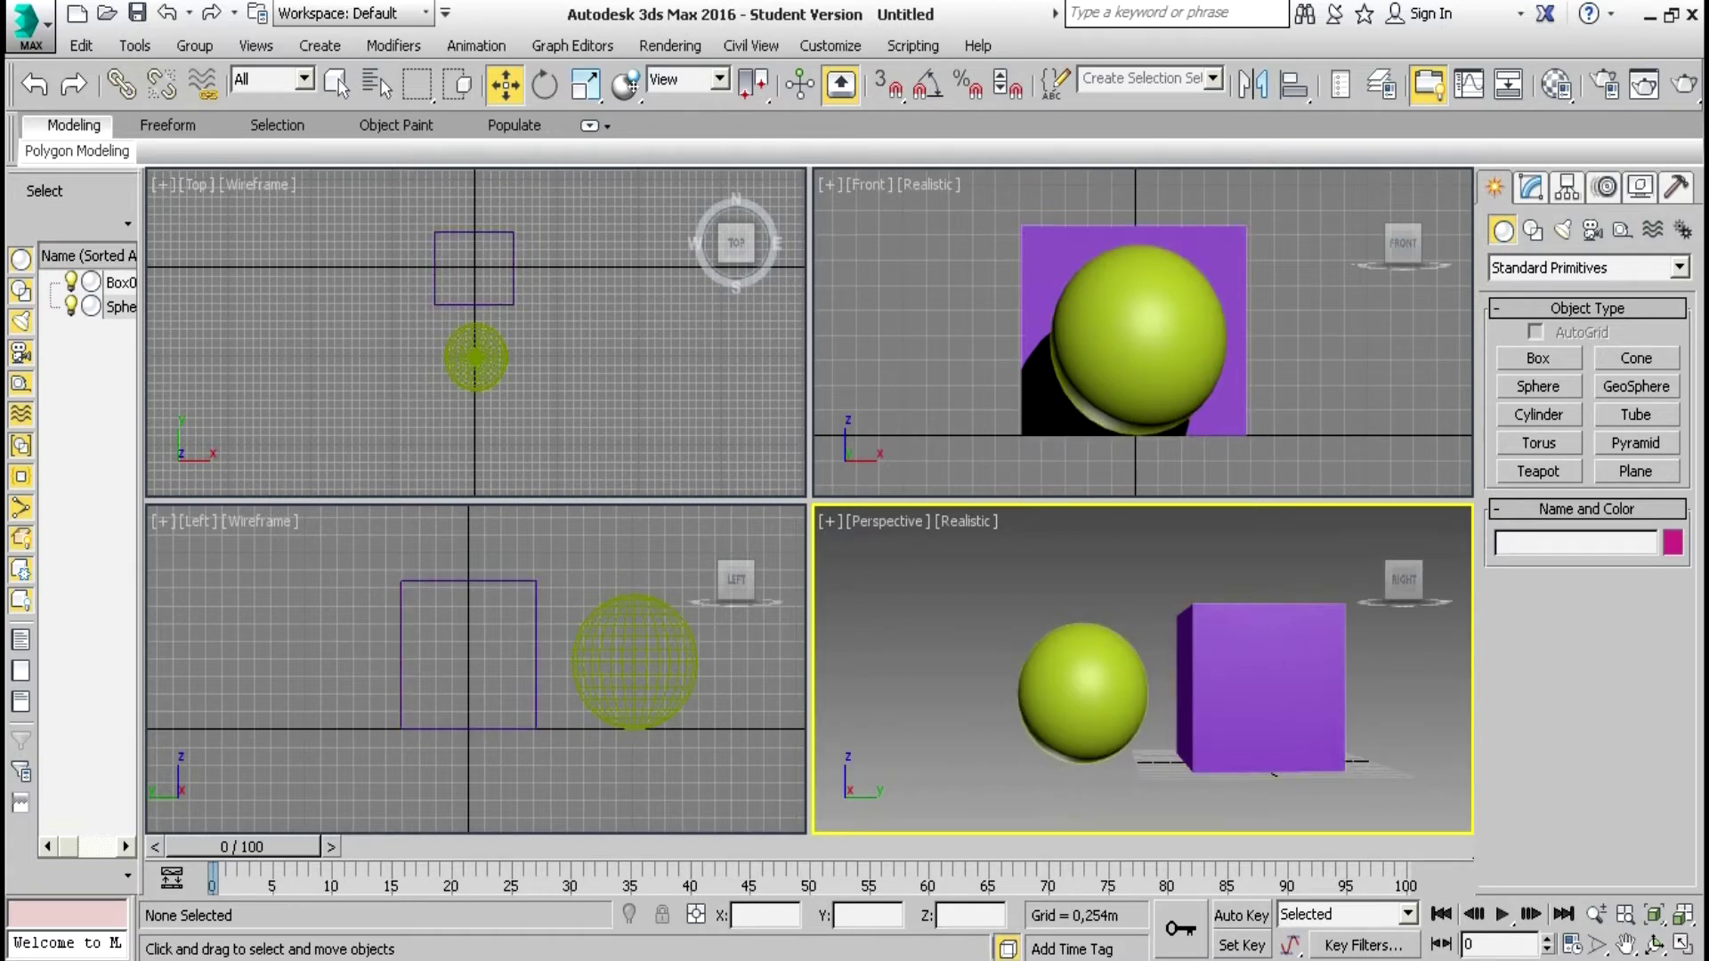
left_click_drag(1403, 579, 1432, 580)
middle_click_drag(1093, 692, 1093, 693, "alt")
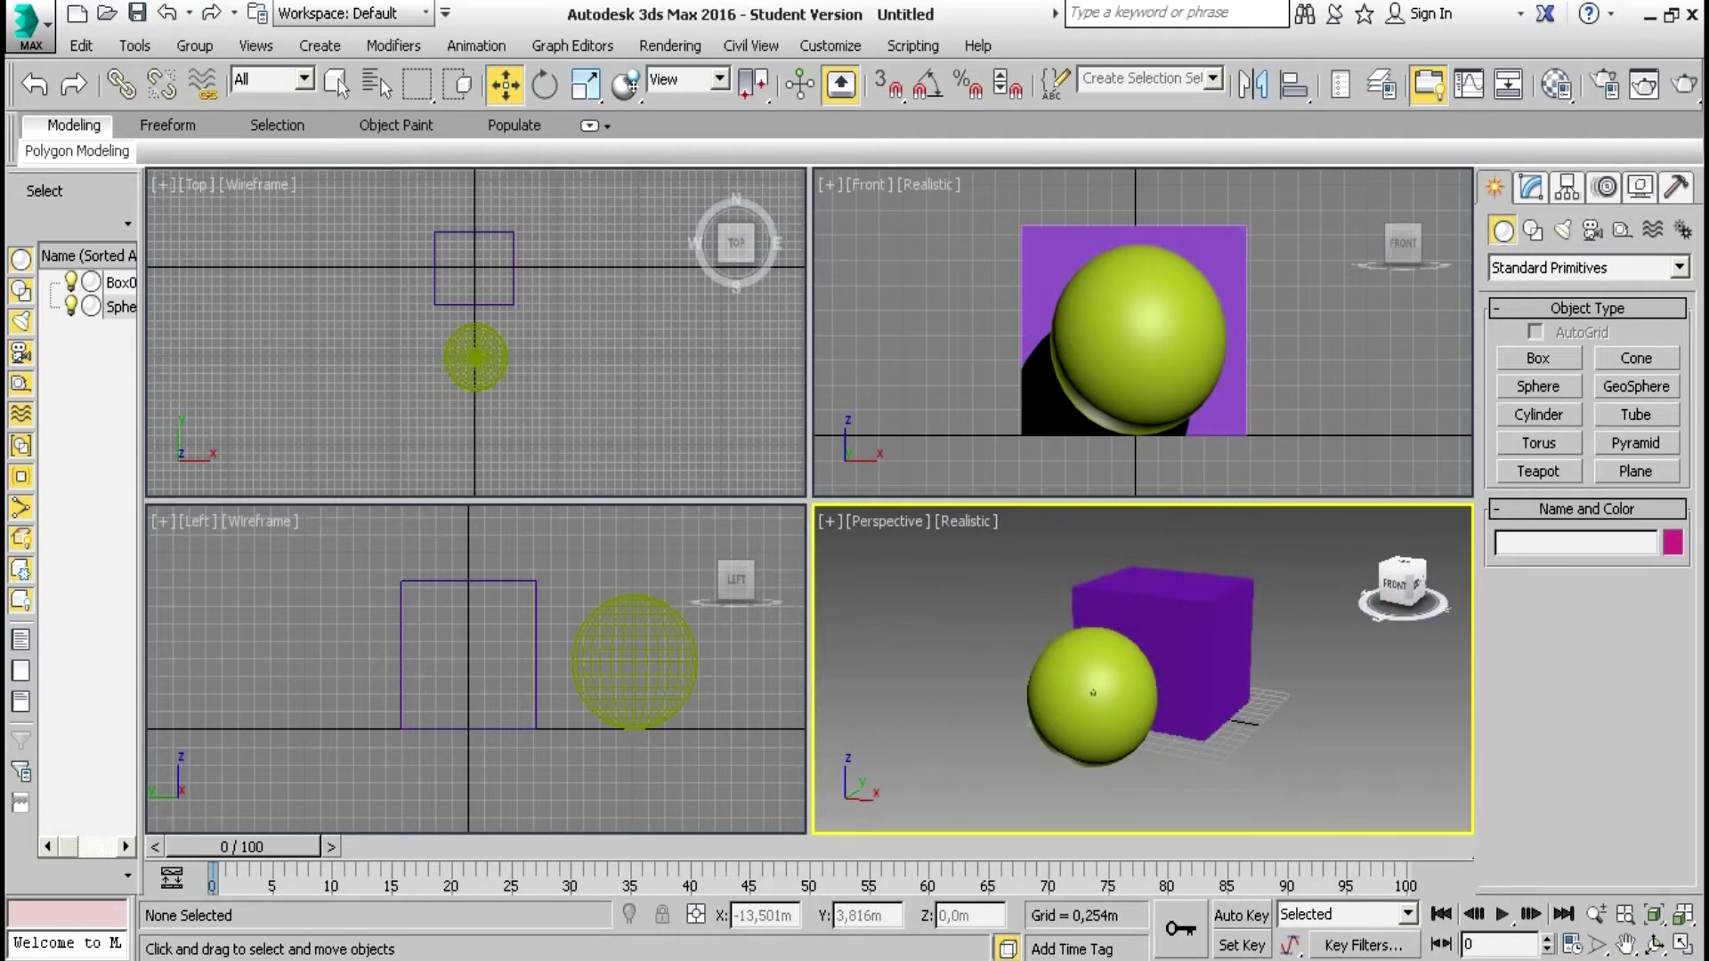
middle_click_drag(1093, 692, 1092, 693, "alt")
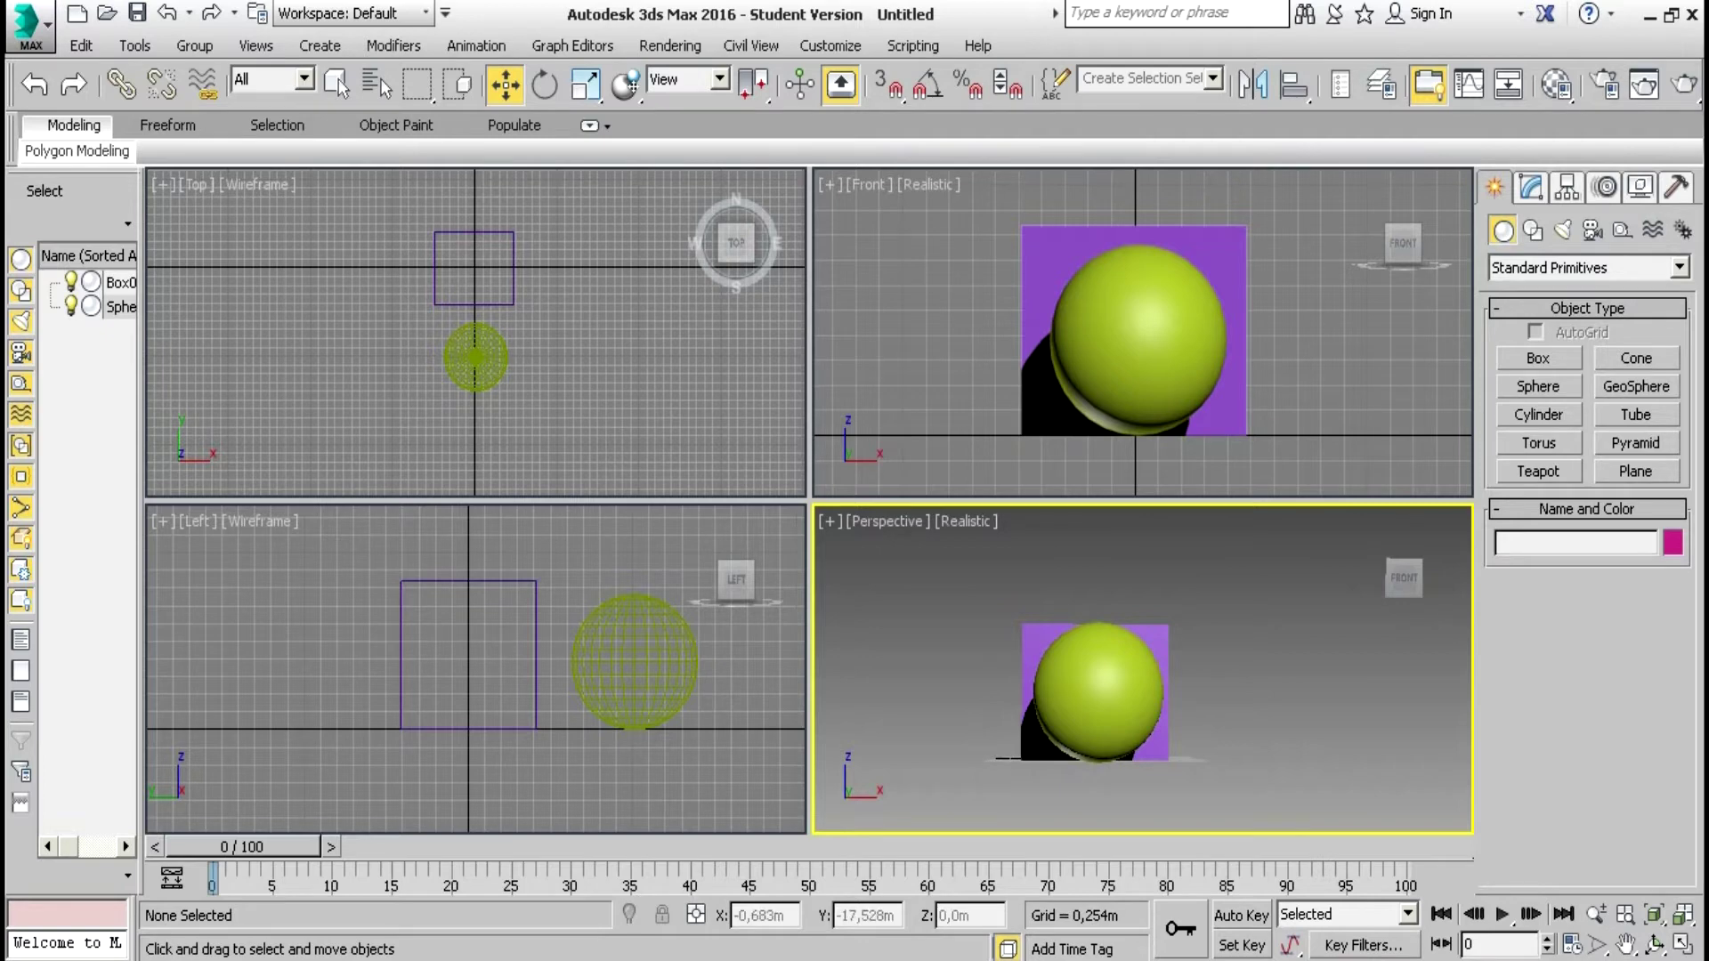
left_click_drag(1403, 578, 1359, 586)
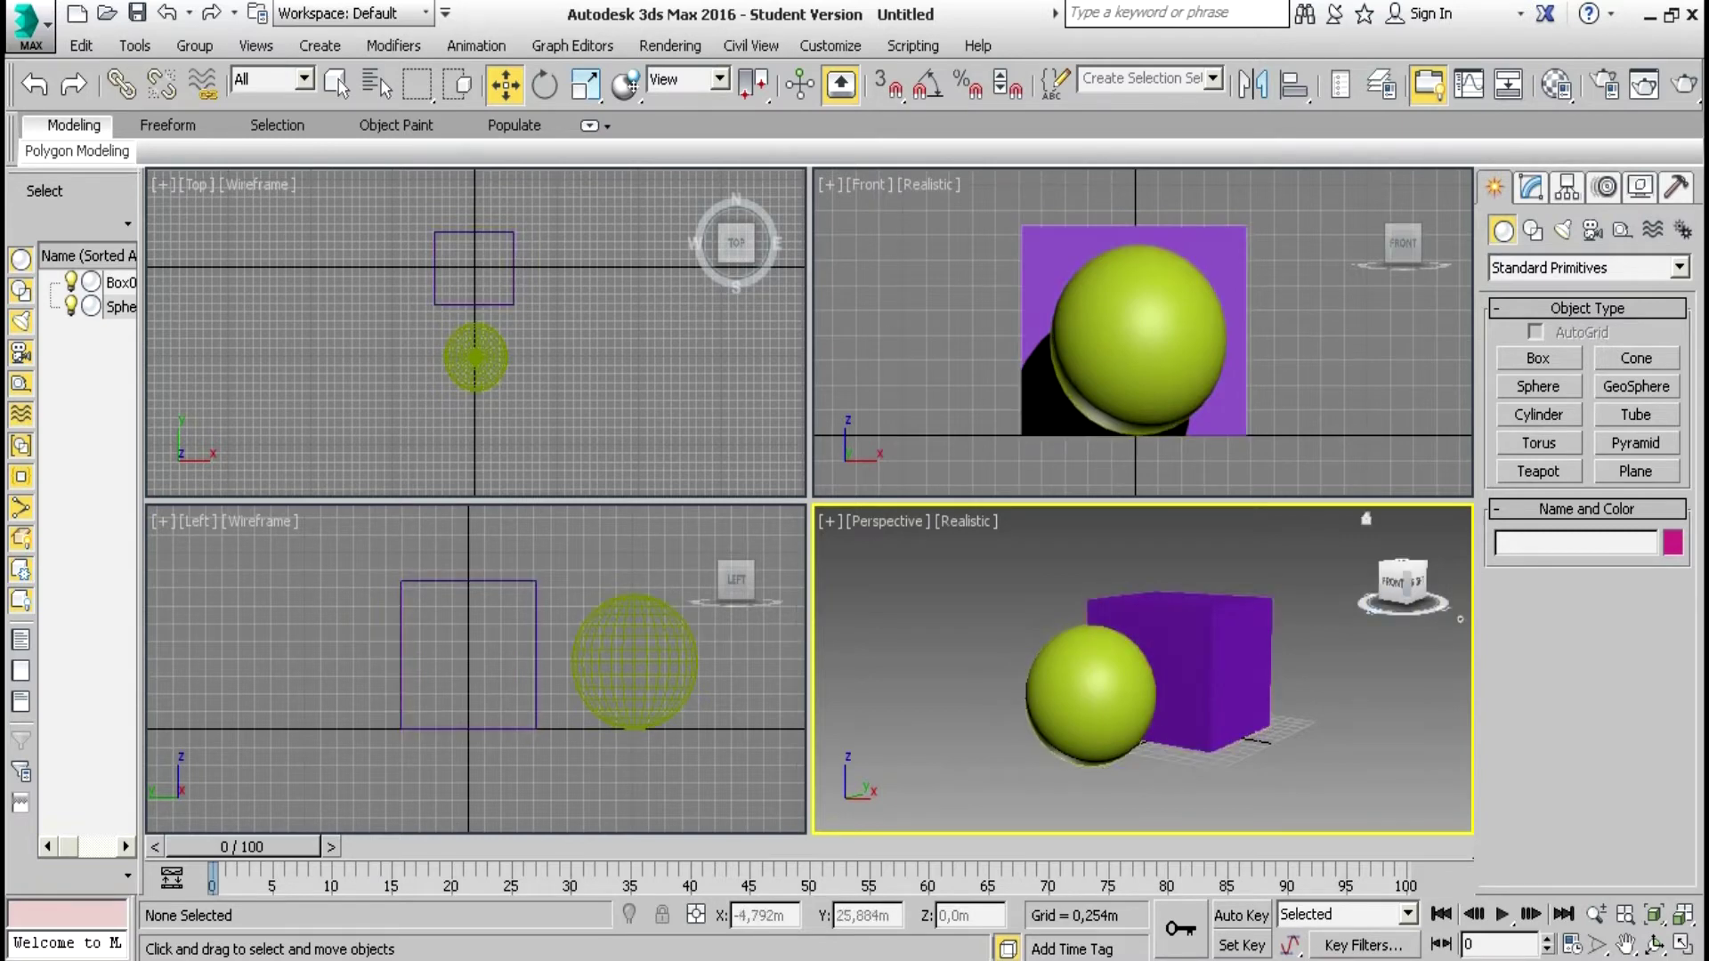
left_click_drag(1389, 583, 1425, 591)
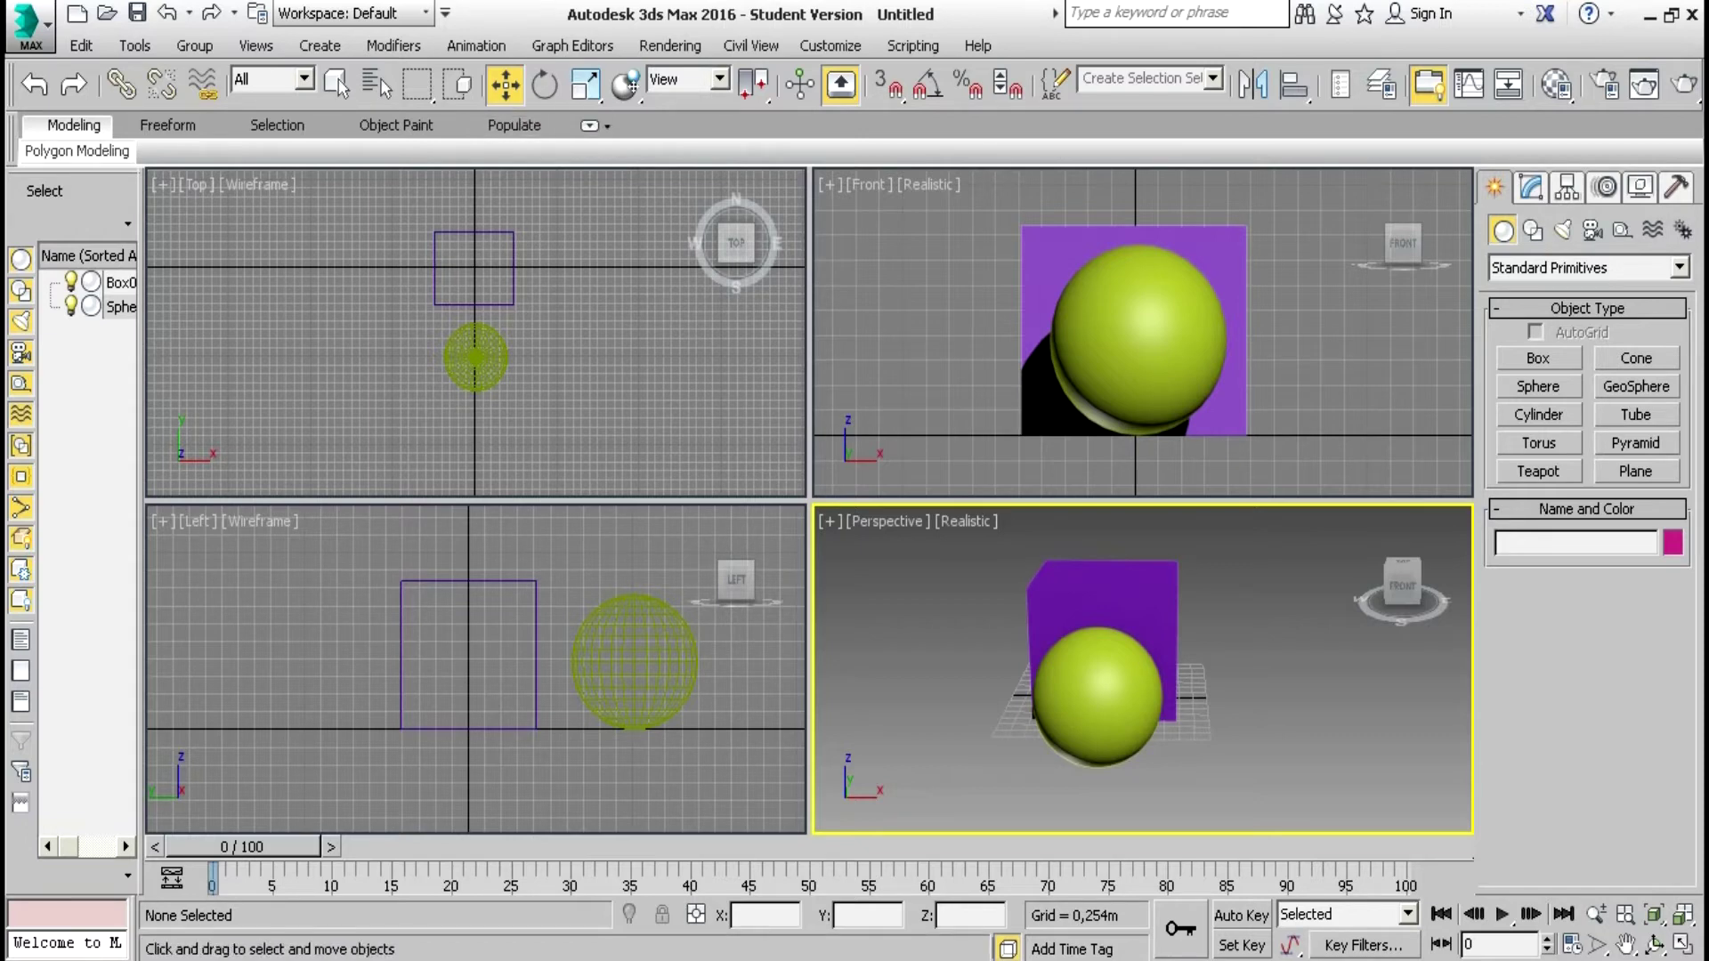
Move the sphere in the Top view to about X -0.114 m and Y -2.528 m
left_click(475, 356)
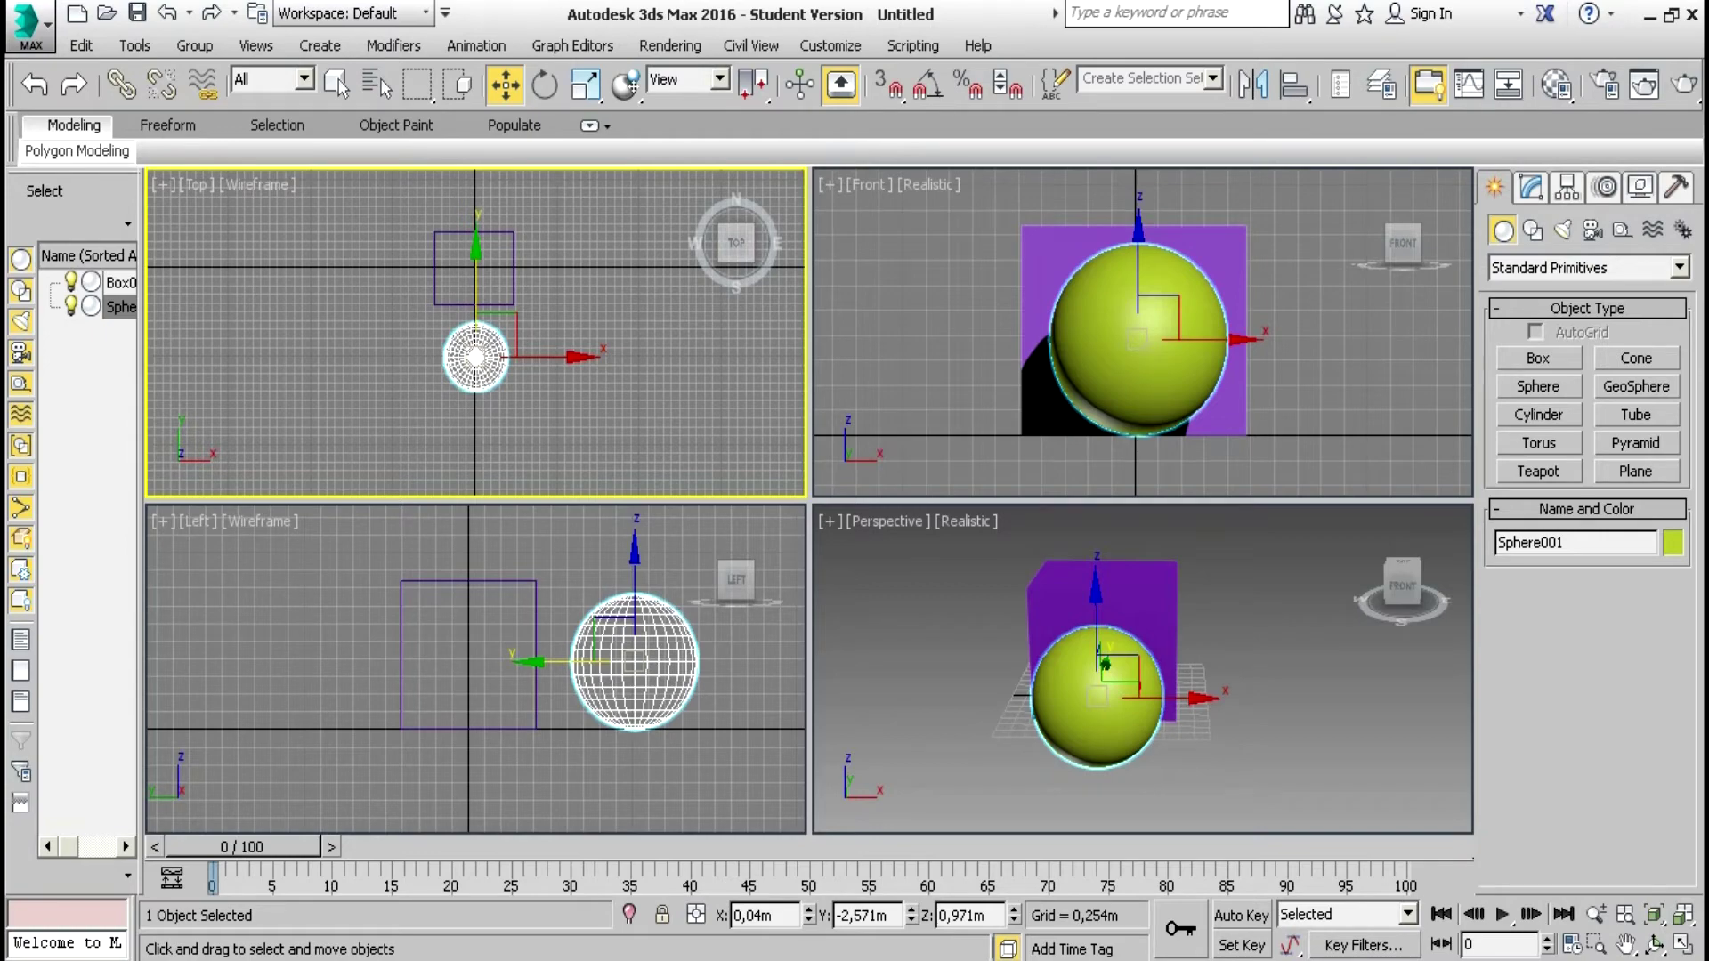
mouse_move(475, 293)
left_mouse_down()
mouse_move(475, 263)
mouse_move(475, 292)
left_mouse_up()
mouse_move(504, 355)
left_mouse_down()
mouse_move(639, 355)
mouse_move(429, 356)
mouse_move(574, 356)
mouse_move(529, 356)
left_mouse_up()
Move the box in the Top and Front views to about X 0.031 m, Y -0.055 m and Z 0.018 m
left_click(513, 270)
mouse_move(525, 267)
left_mouse_down()
mouse_move(473, 267)
mouse_move(506, 269)
left_mouse_up()
mouse_move(474, 213)
left_mouse_down()
mouse_move(473, 199)
mouse_move(474, 215)
left_mouse_up()
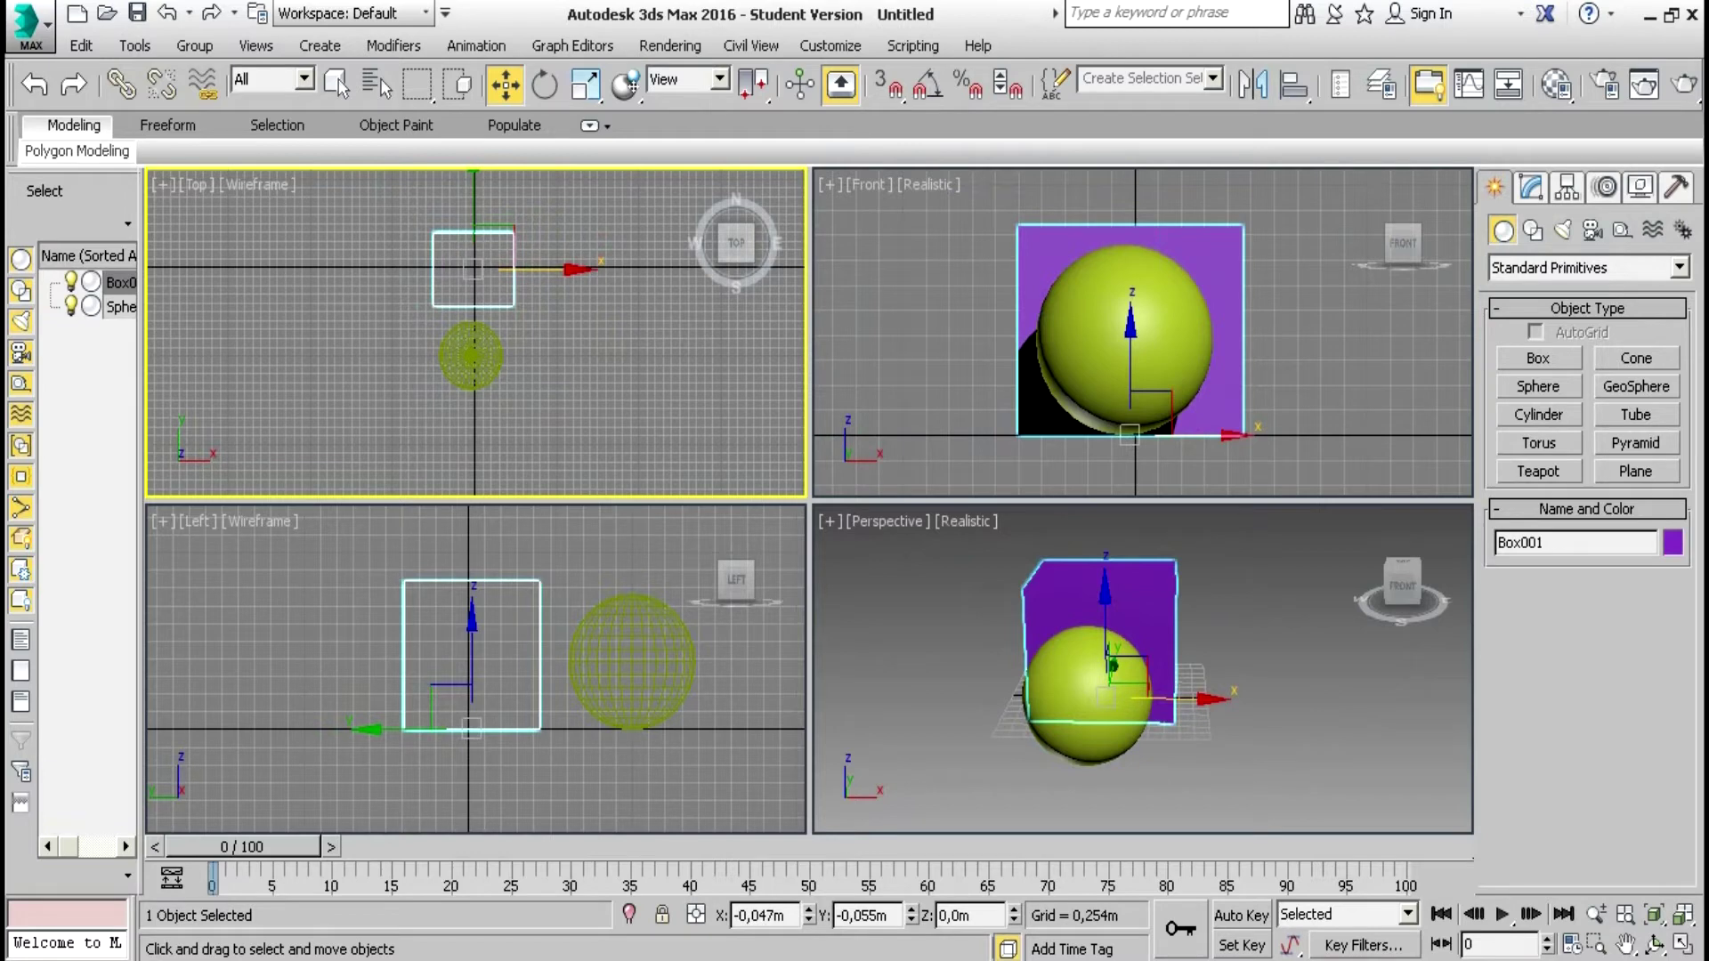
mouse_move(534, 268)
left_mouse_down()
mouse_move(667, 268)
mouse_move(357, 268)
mouse_move(537, 268)
left_mouse_up()
mouse_move(1137, 356)
left_mouse_down()
mouse_move(1138, 142)
mouse_move(1138, 375)
left_mouse_up()
Move the sphere in the Front view to about X 0.037 m and Z 1.068 m
left_click(1095, 329)
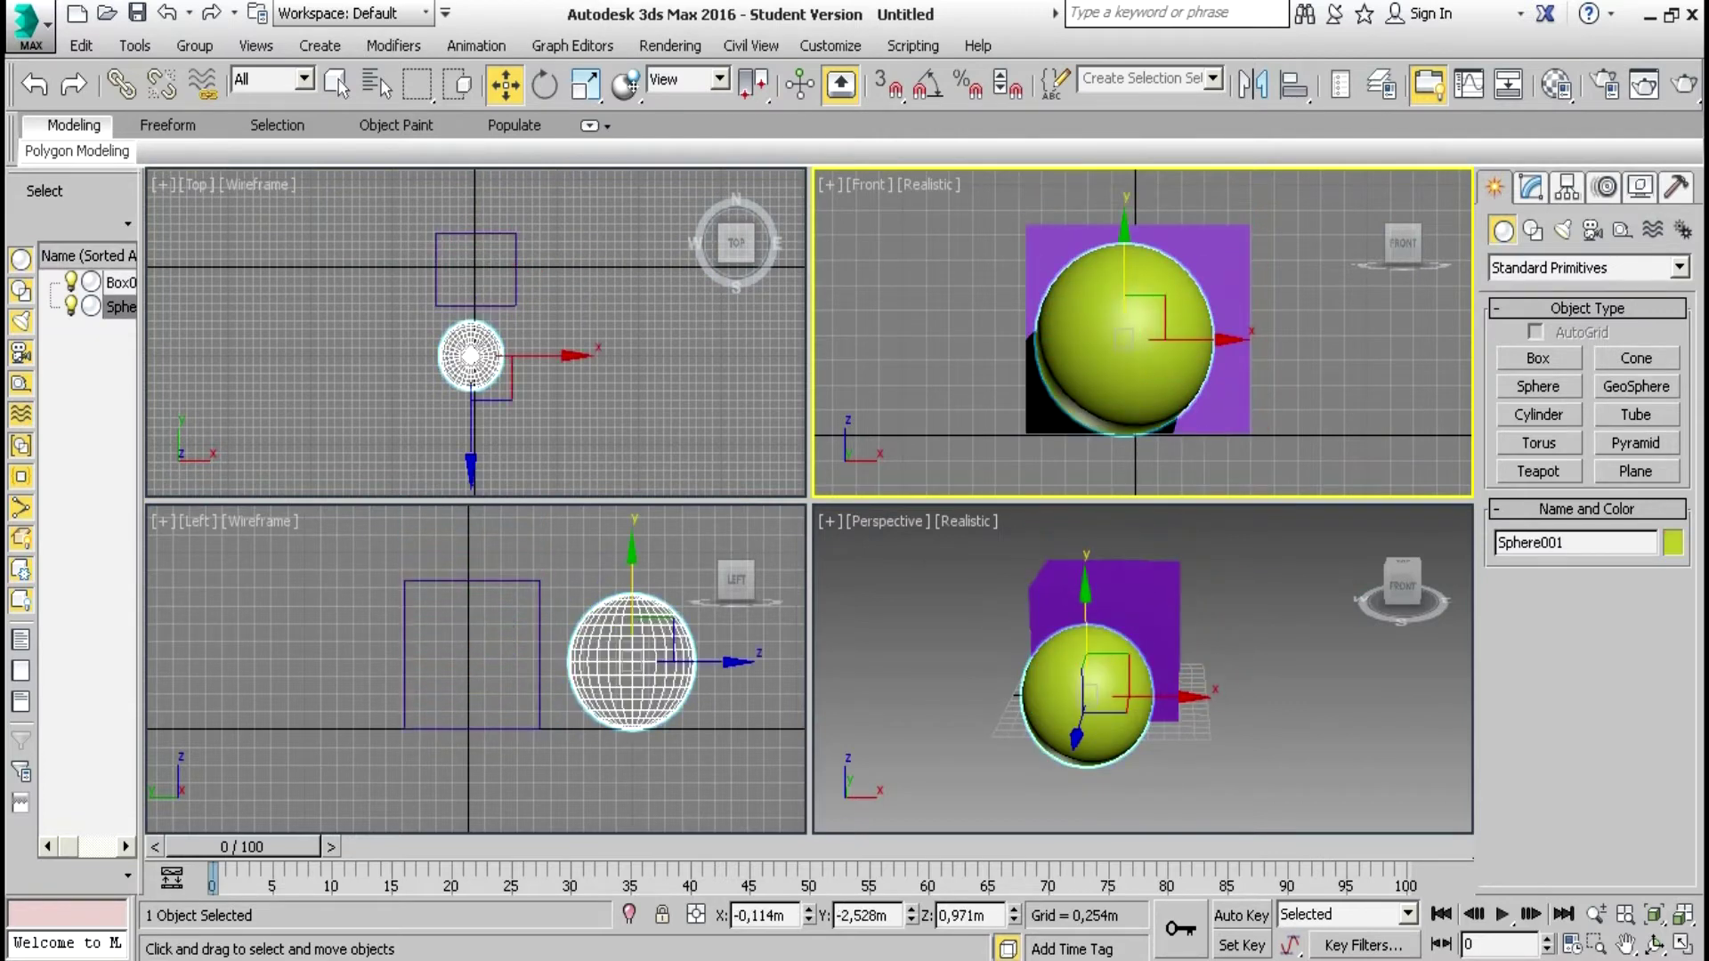
left_click_drag(1124, 267, 1124, 258)
mouse_move(1192, 330)
left_mouse_down()
mouse_move(1139, 325)
mouse_move(1207, 330)
left_mouse_up()
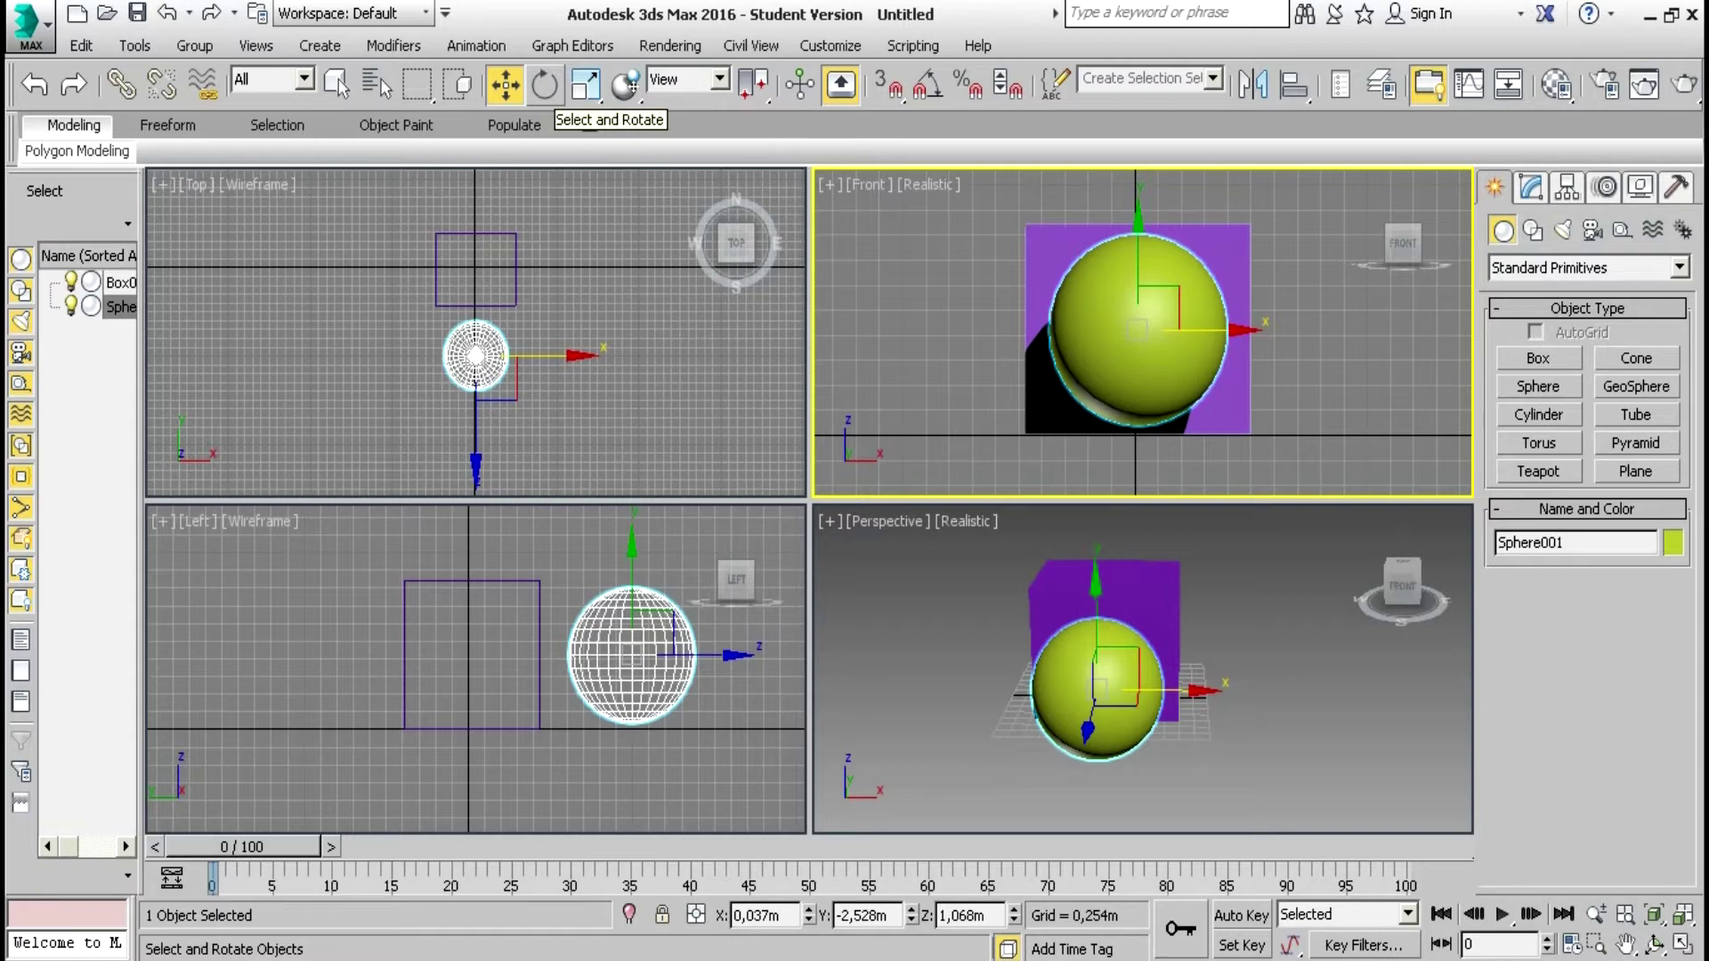
Rotate the sphere about its vertical axis in the Top view to about -42 degrees
left_click(544, 85)
right_click(578, 279)
left_click_drag(578, 279, 571, 368)
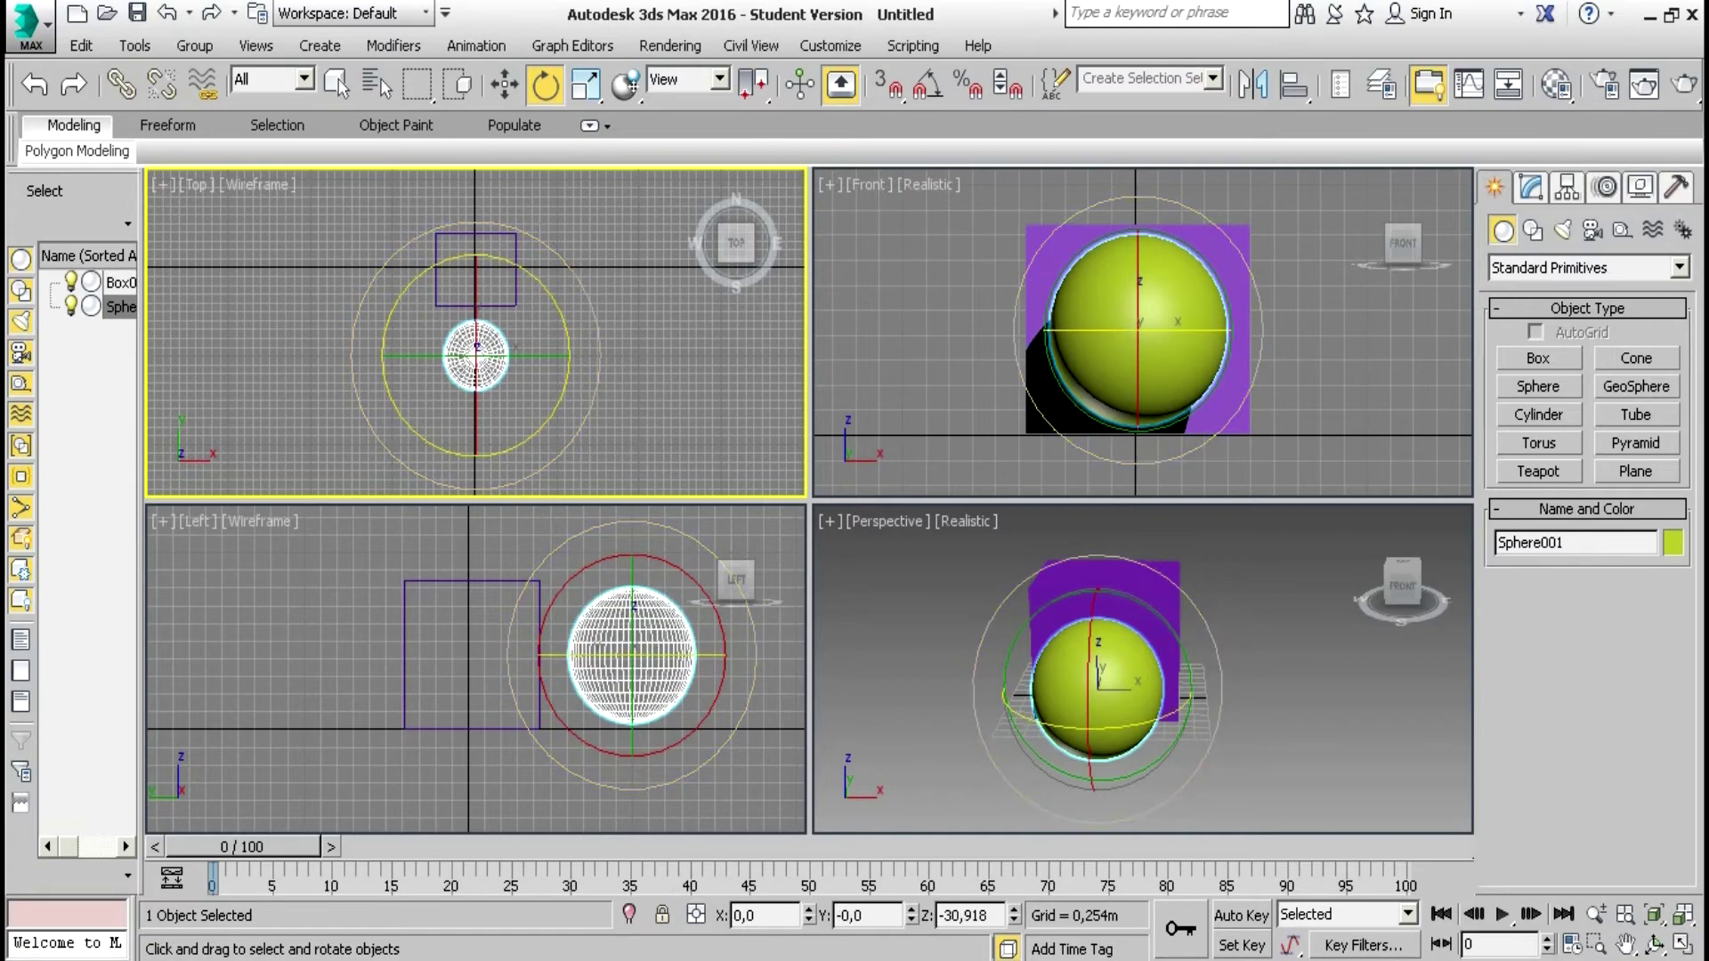
scroll(537, 367, "up", 5)
left_click_drag(479, 274, 496, 331)
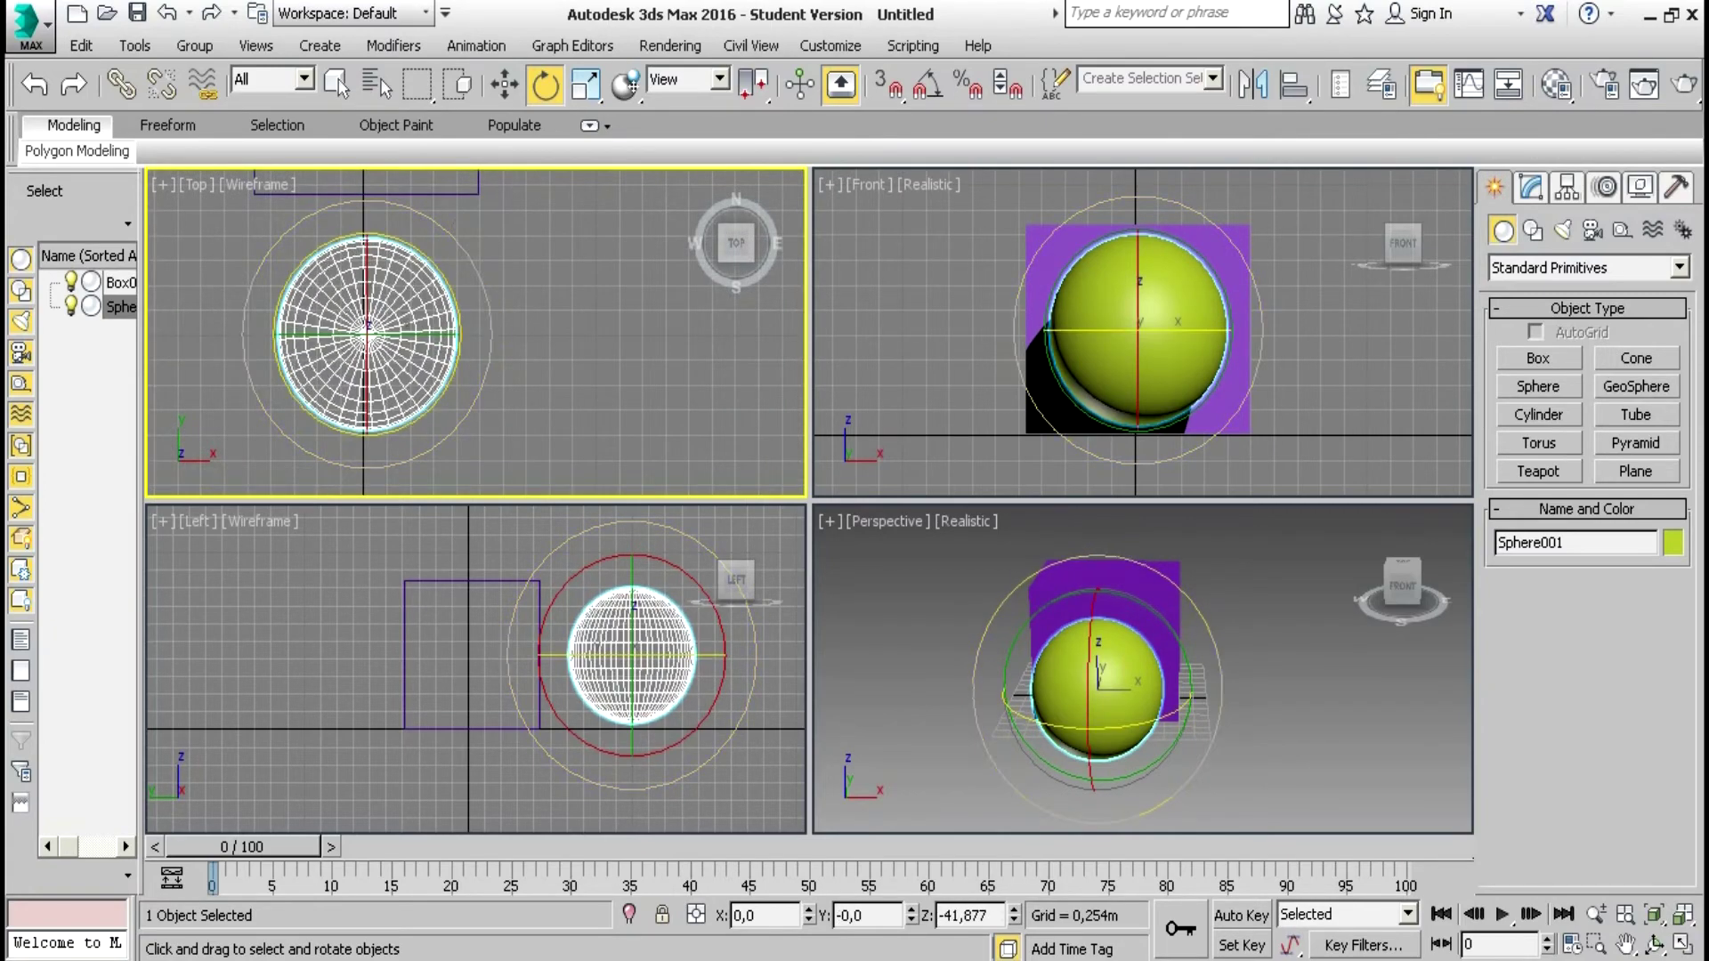
left_click(585, 297)
Rotate the box slightly about its vertical axis in the Top view, to about -3.6 degrees
scroll(584, 297, "down", 5)
left_click(545, 236)
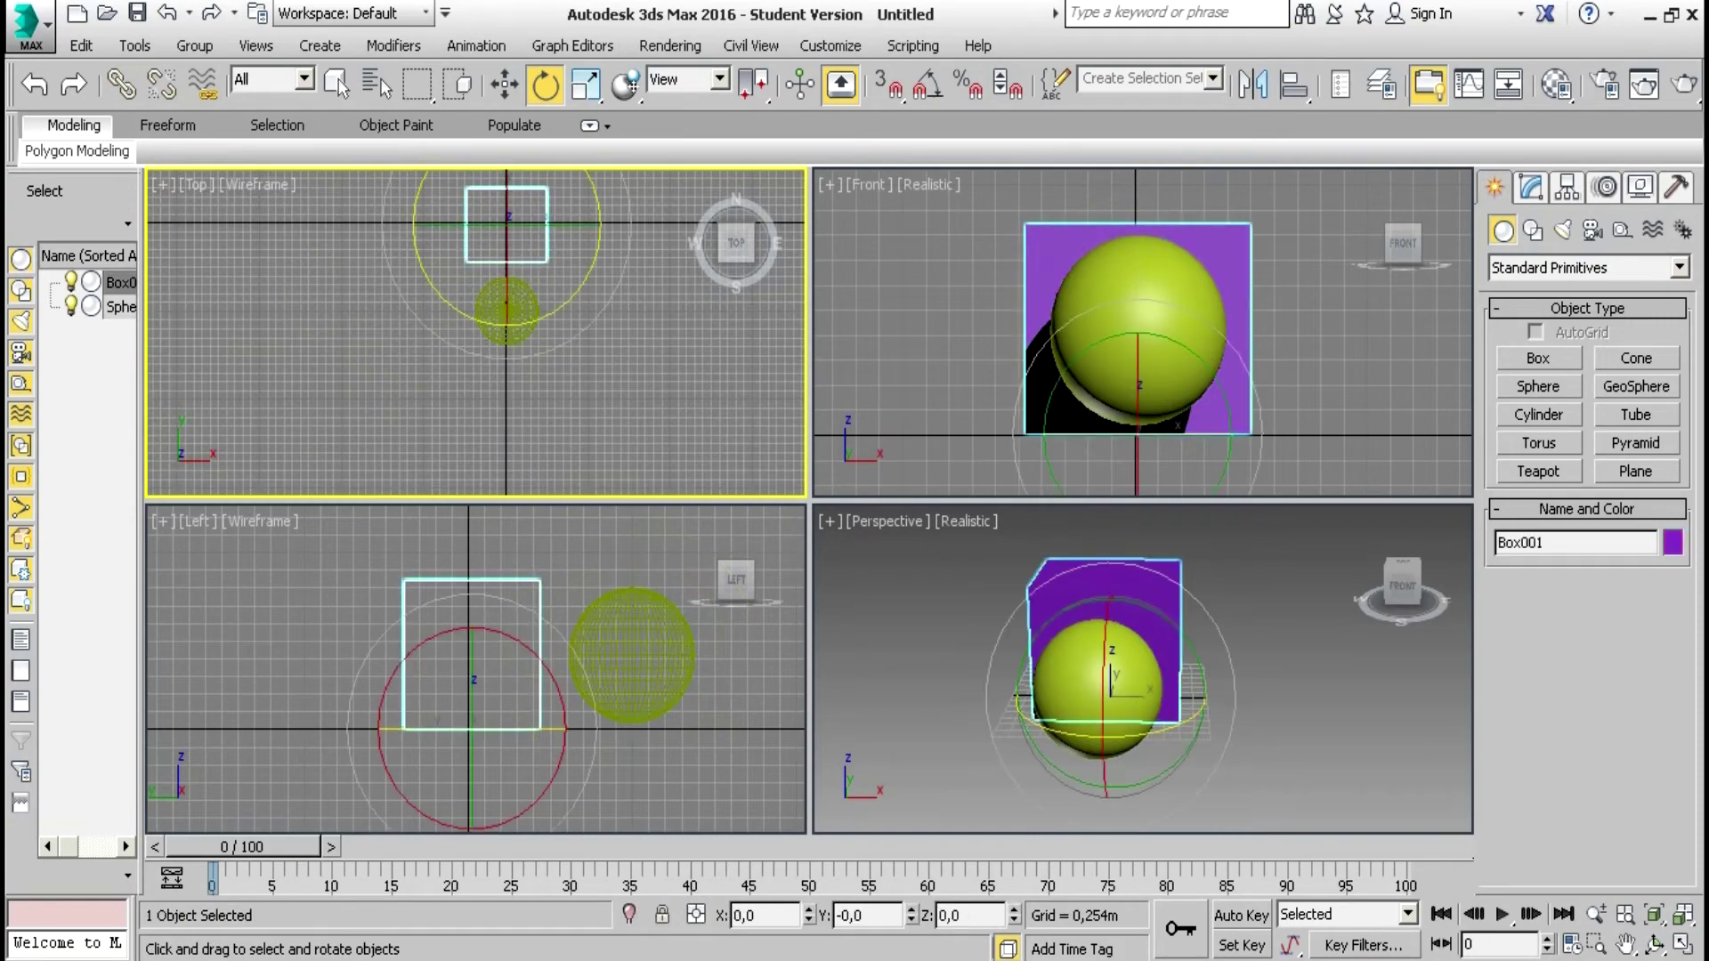
left_click(1626, 945)
left_click_drag(575, 280, 604, 424)
scroll(575, 360, "up", 3)
left_click(545, 84)
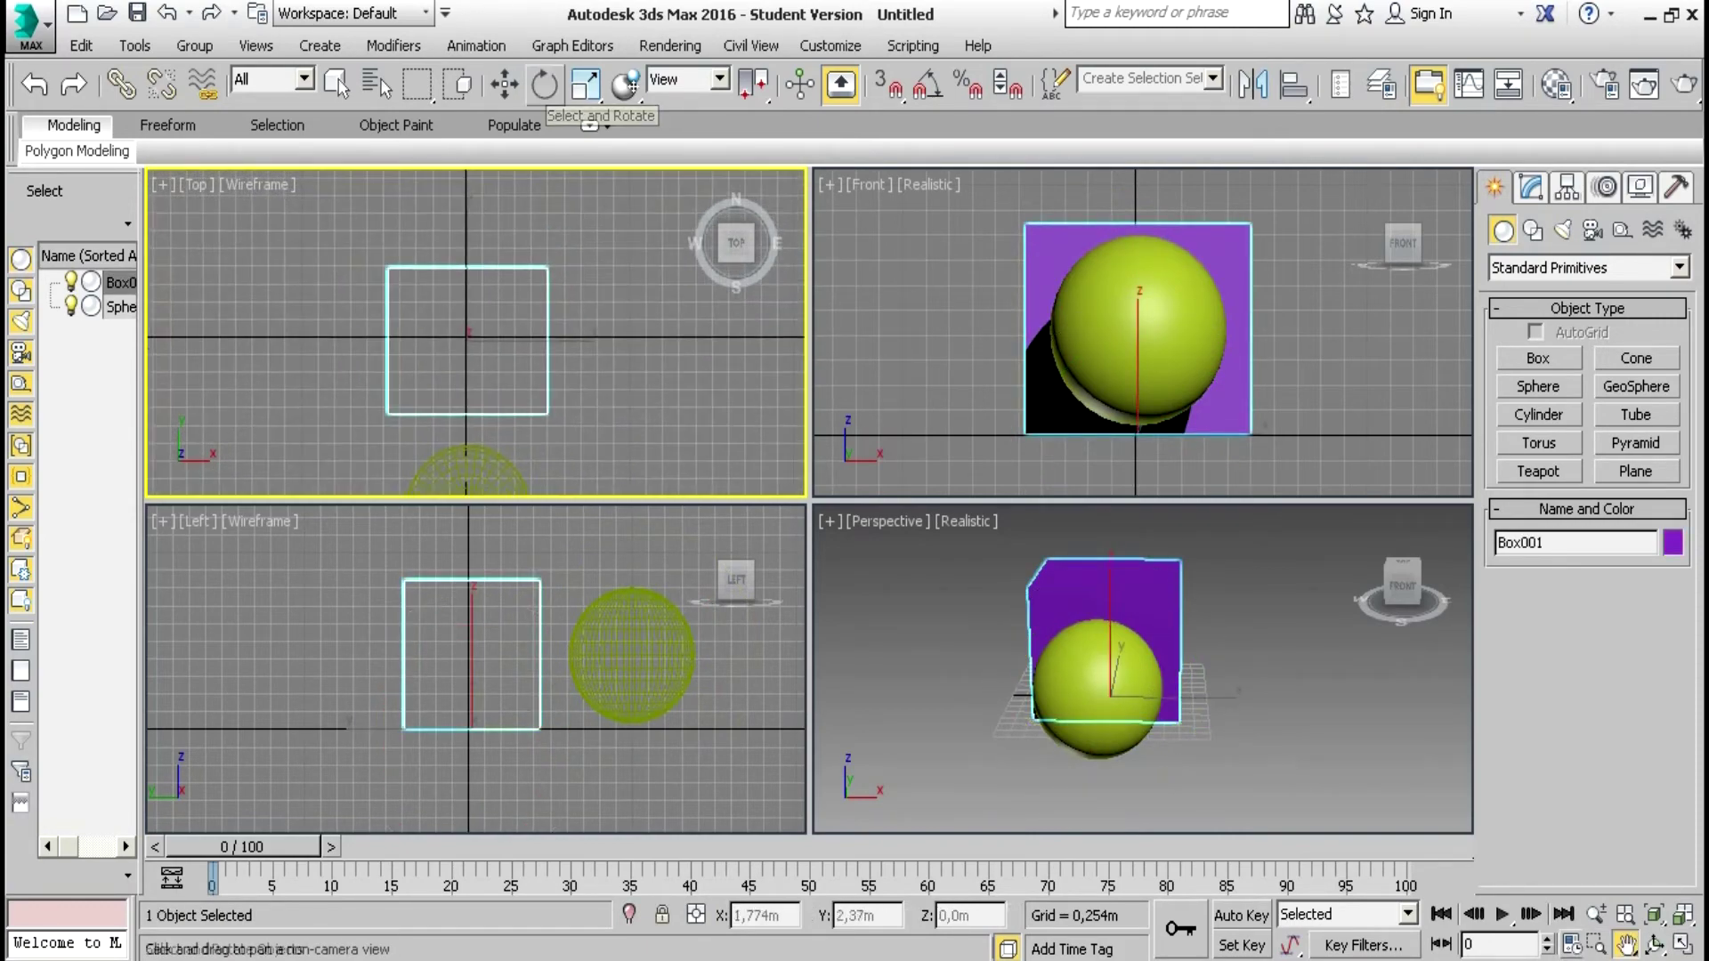
left_click(623, 373)
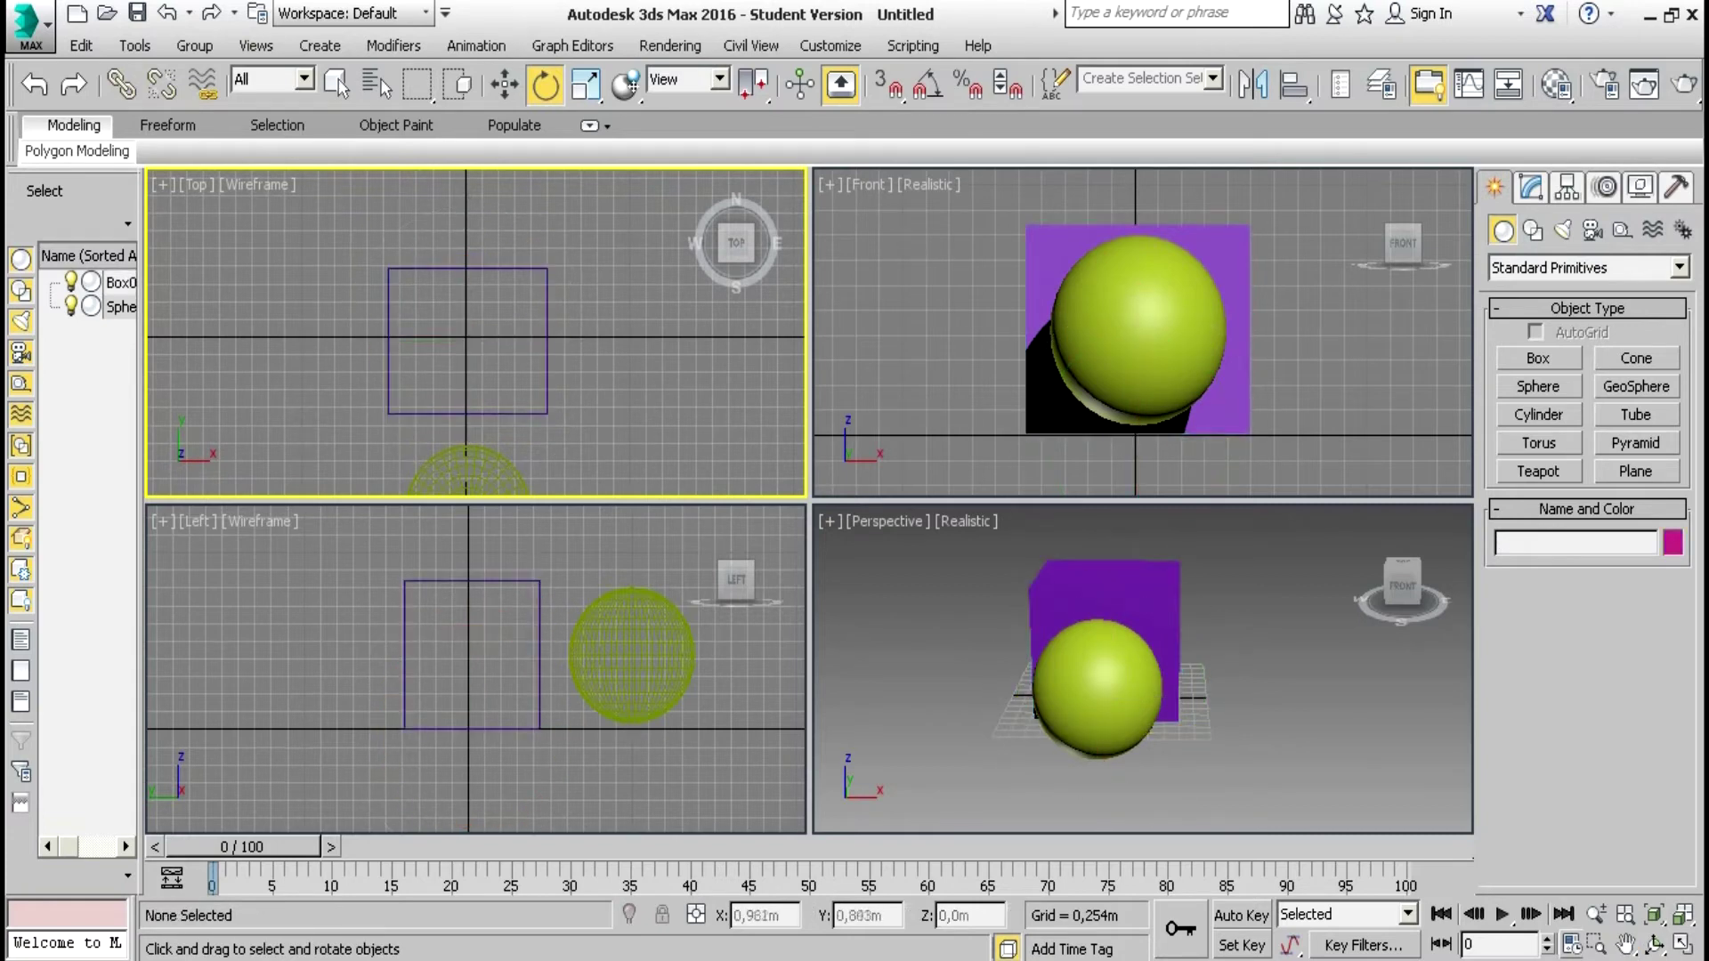
left_click(548, 374)
left_click_drag(548, 378, 600, 320)
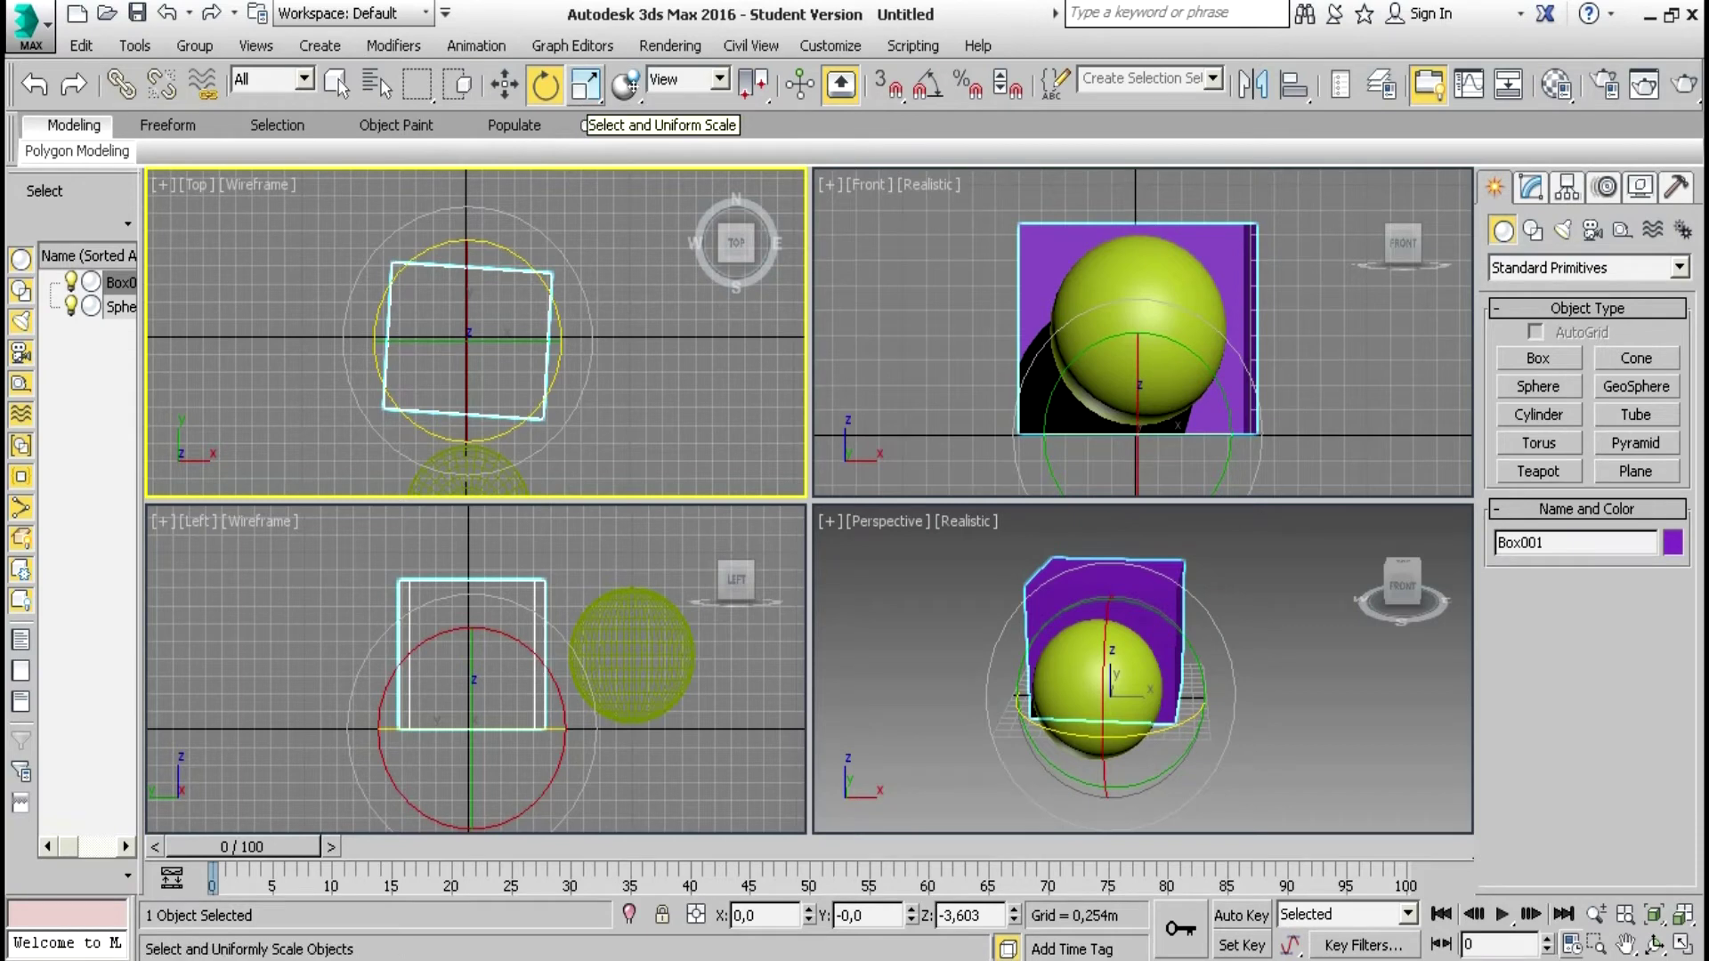
Scale the box uniformly to about 75 percent in the Front view
left_click(585, 84)
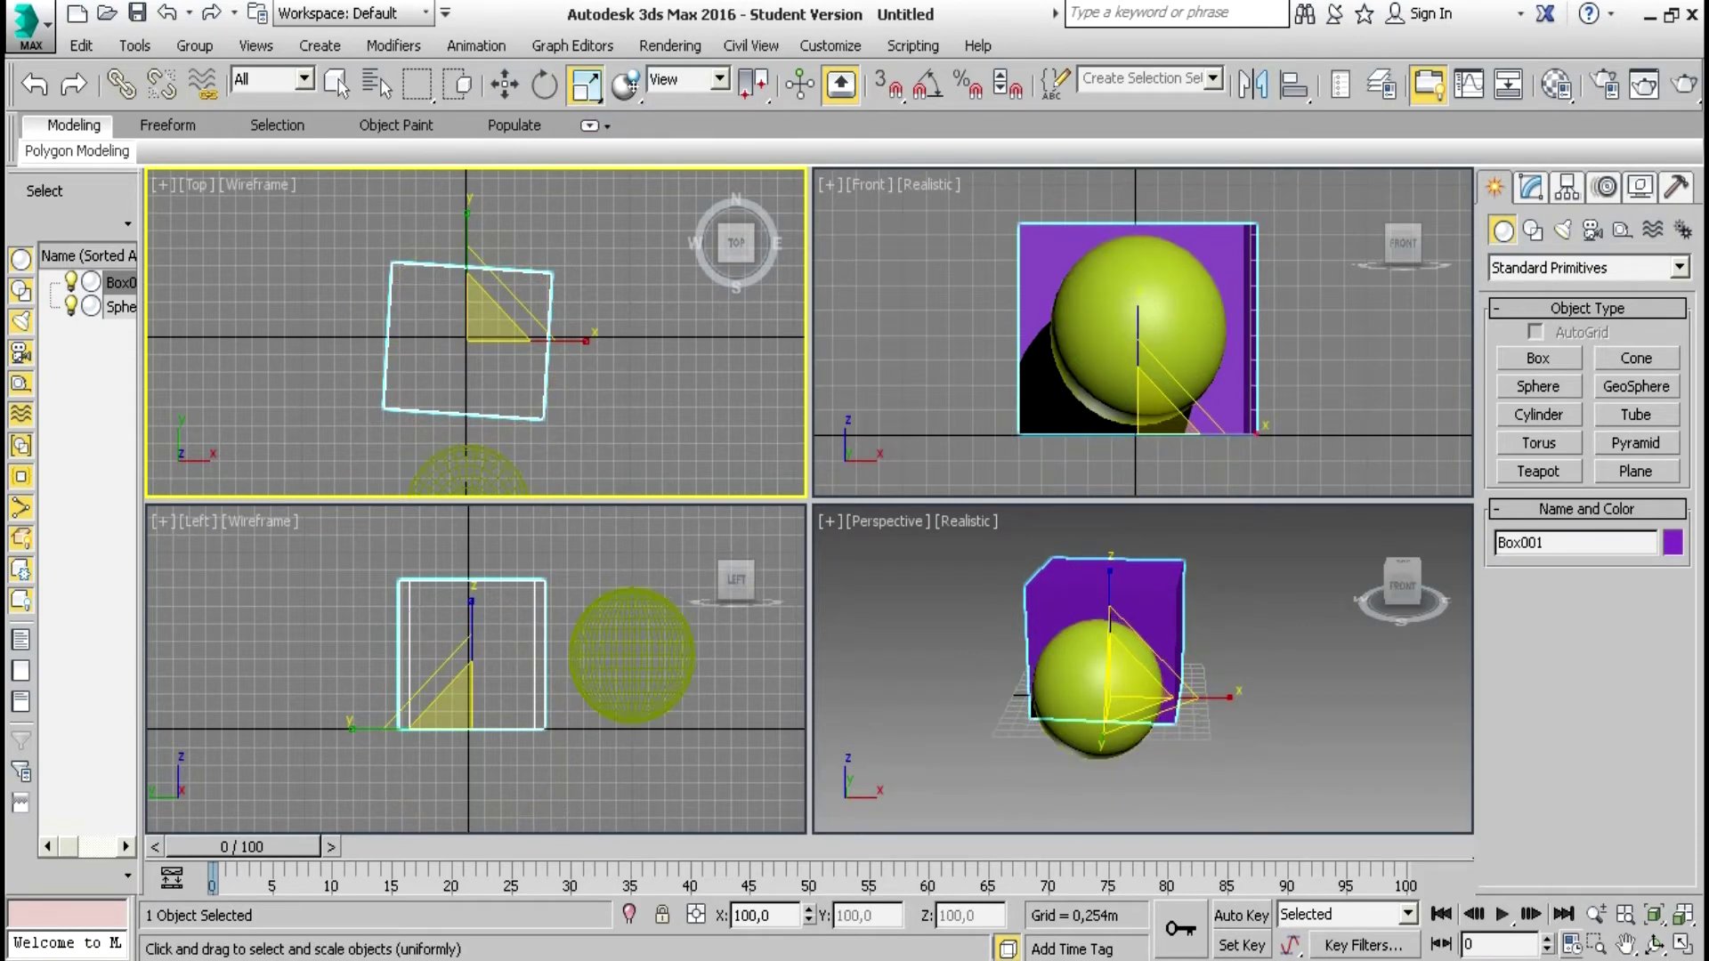
right_click(1142, 332)
mouse_move(1157, 405)
left_mouse_down()
mouse_move(1157, 282)
mouse_move(1157, 469)
mouse_move(1157, 251)
mouse_move(1157, 435)
left_mouse_up()
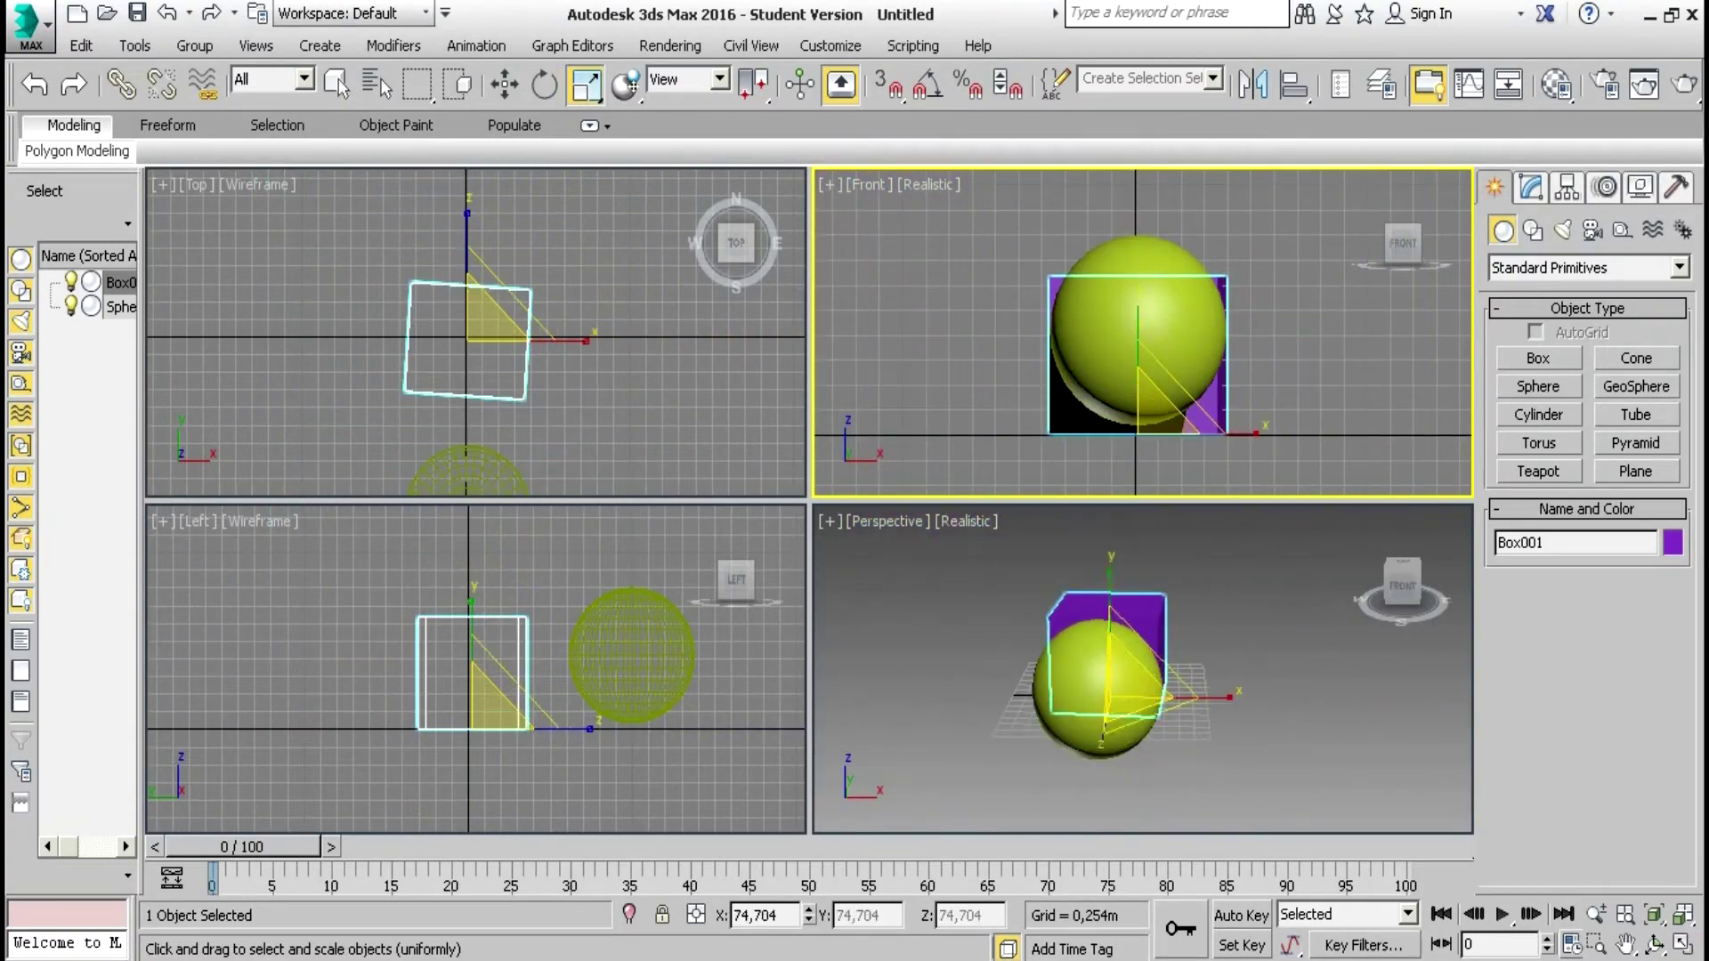
Straighten the box in the Top view by rotating it freely about Z to about 0.1 degrees
left_click(545, 84)
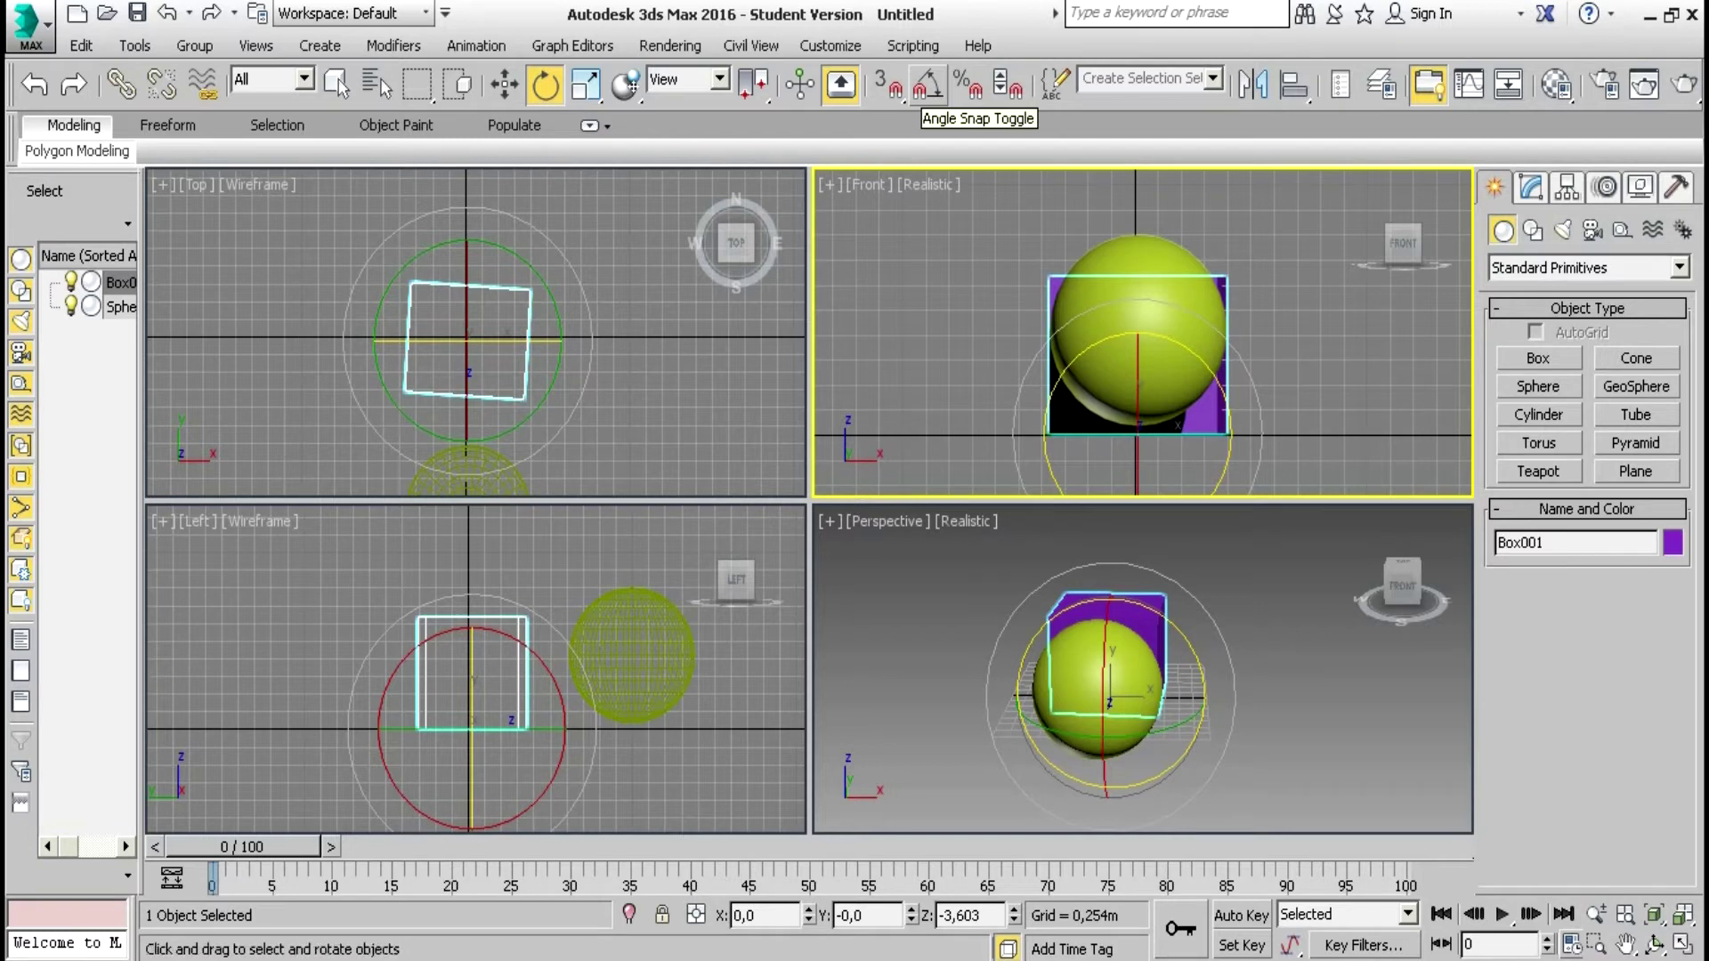
left_click(926, 85)
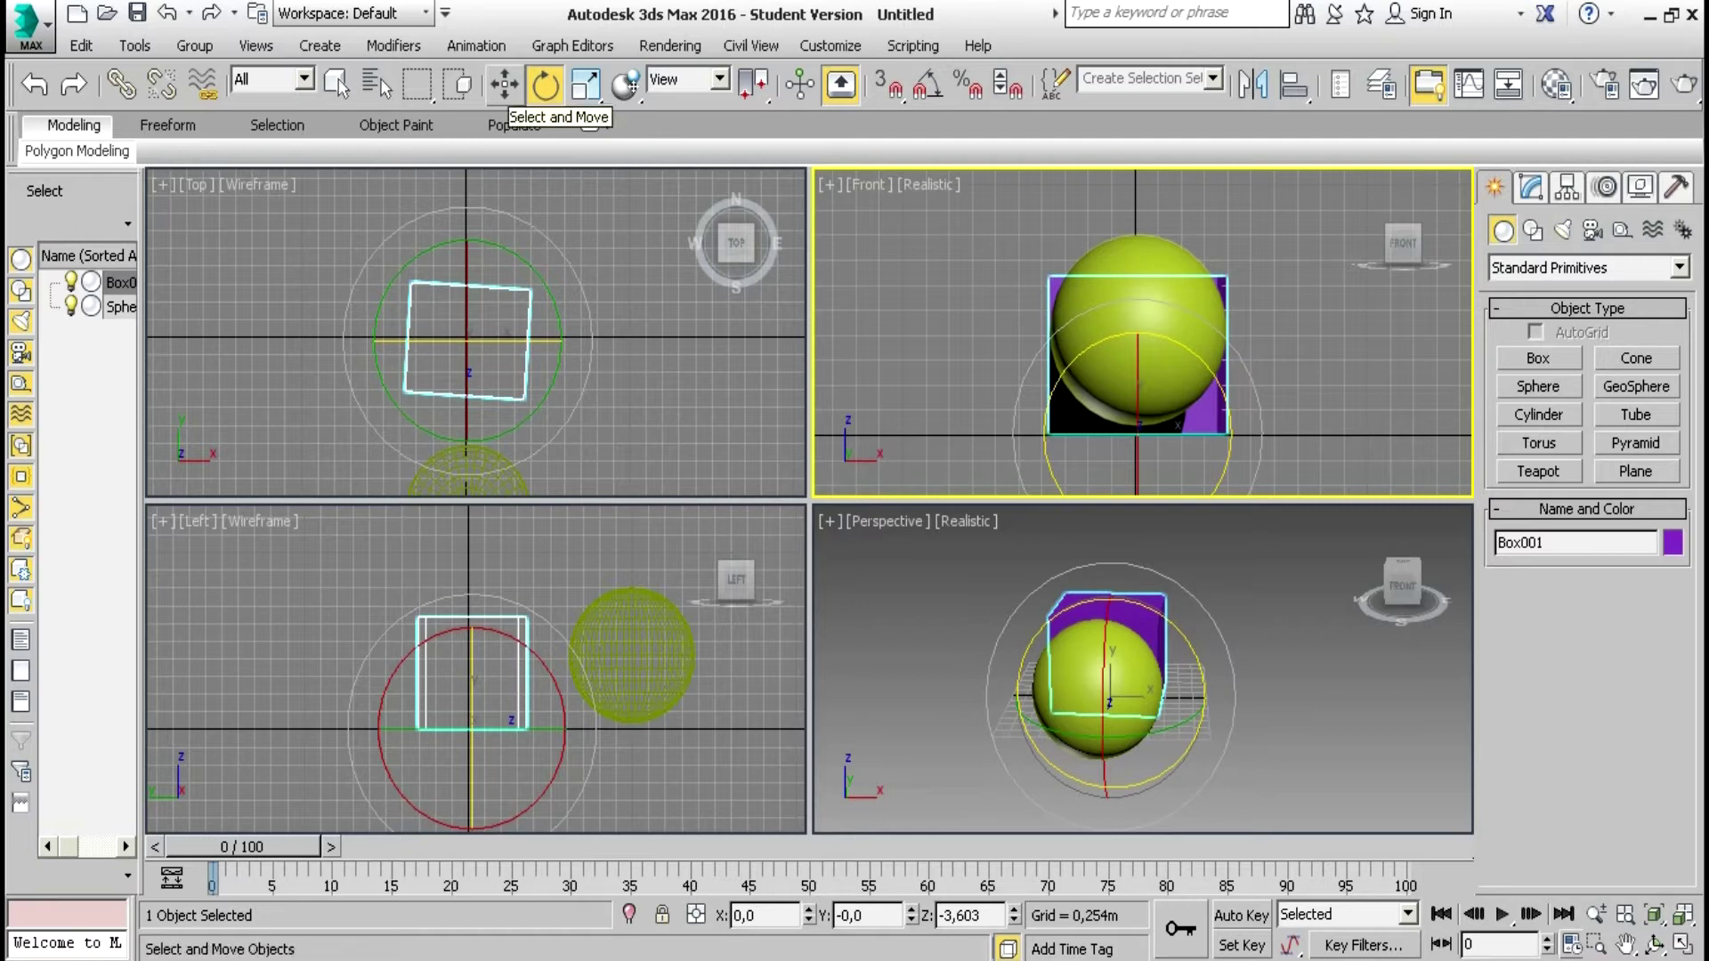
left_click(466, 247)
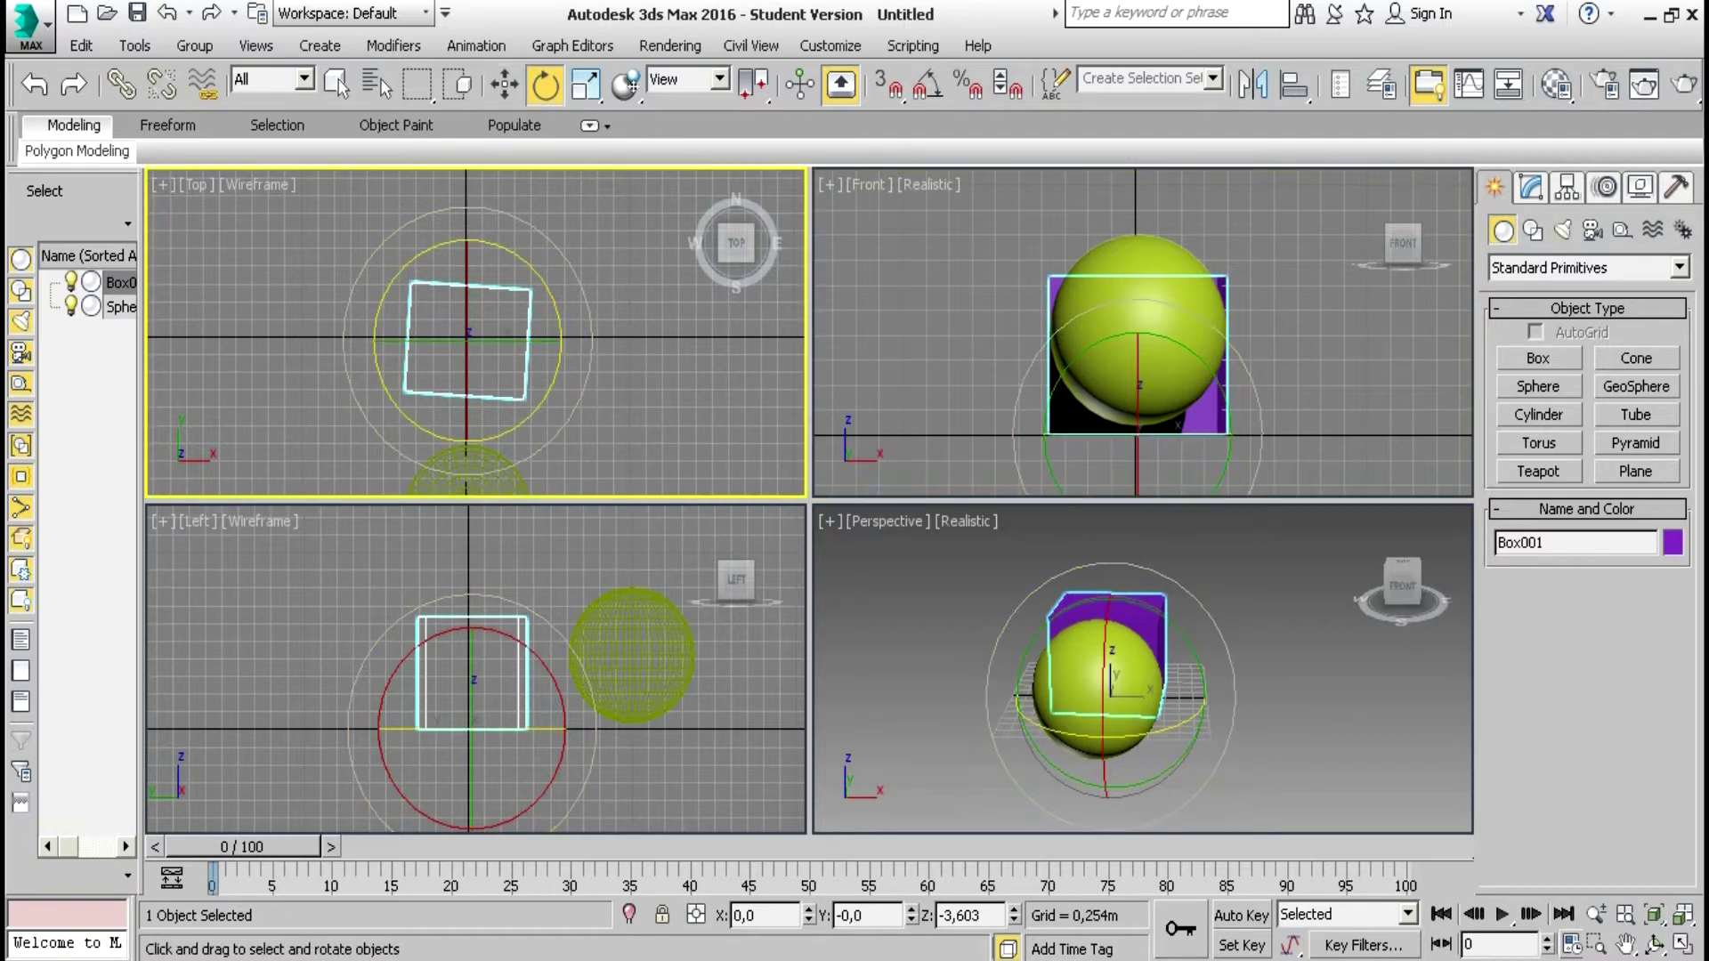
left_click_drag(584, 292, 555, 223)
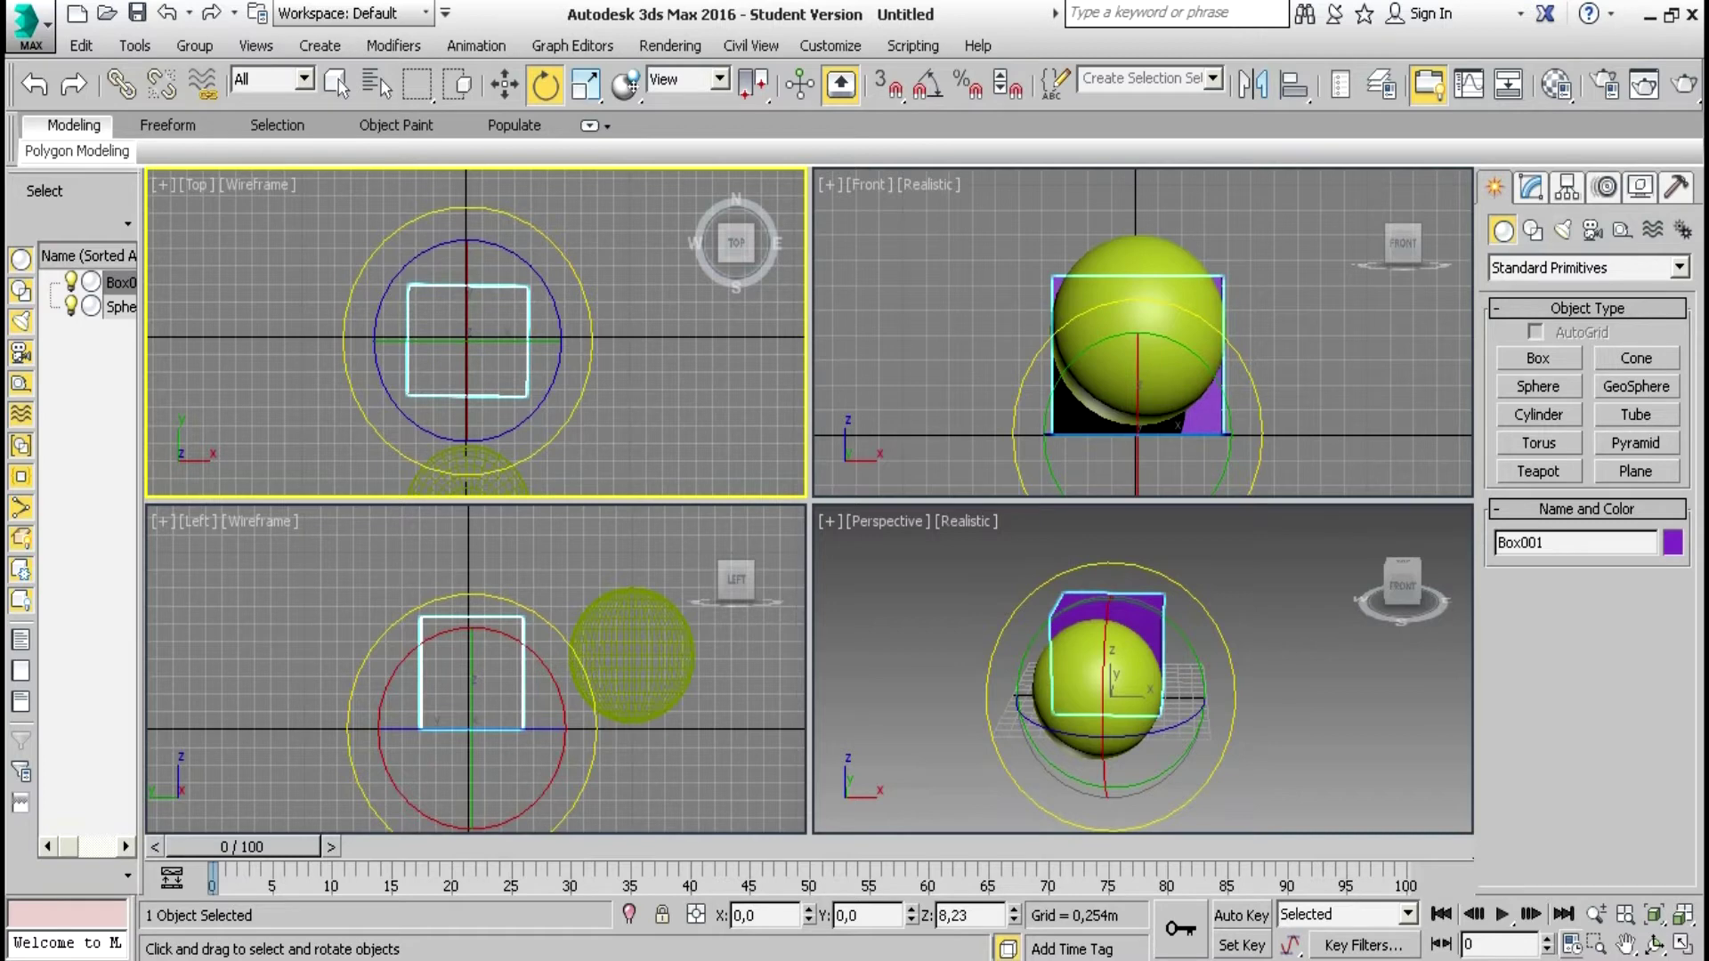
left_click_drag(555, 222, 554, 219)
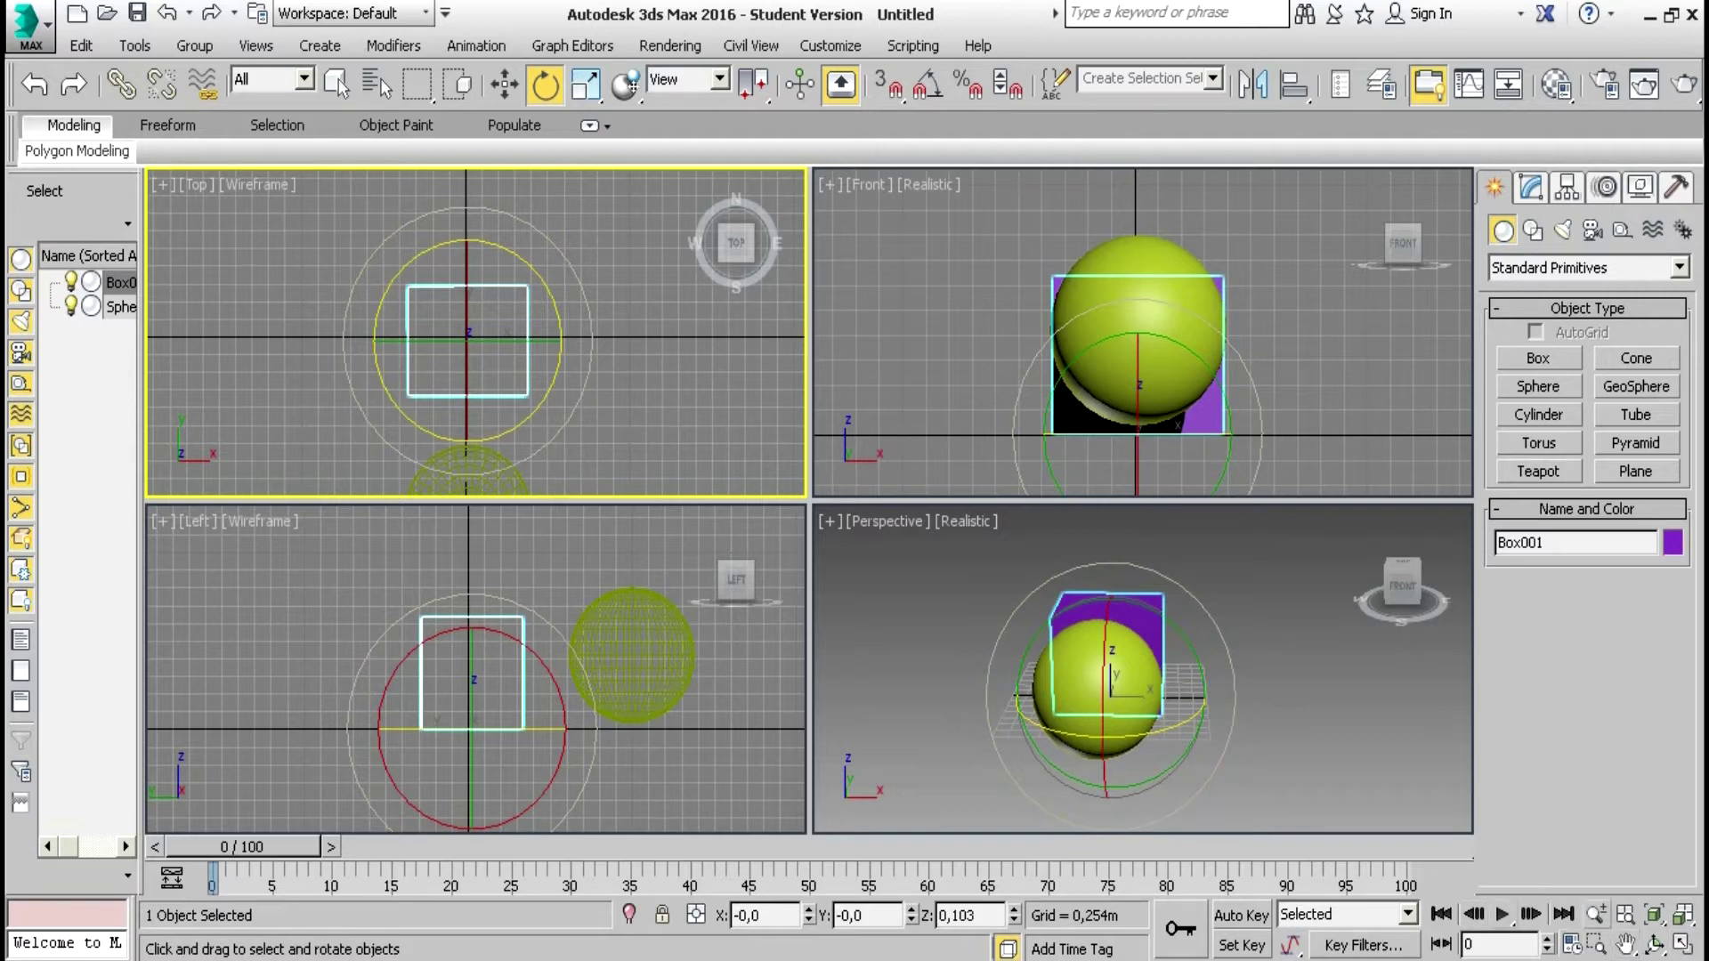
Fine-tune the box's Z rotation to about -0.2 degrees, checking its upper edge close up in the Top view
left_click(1595, 945)
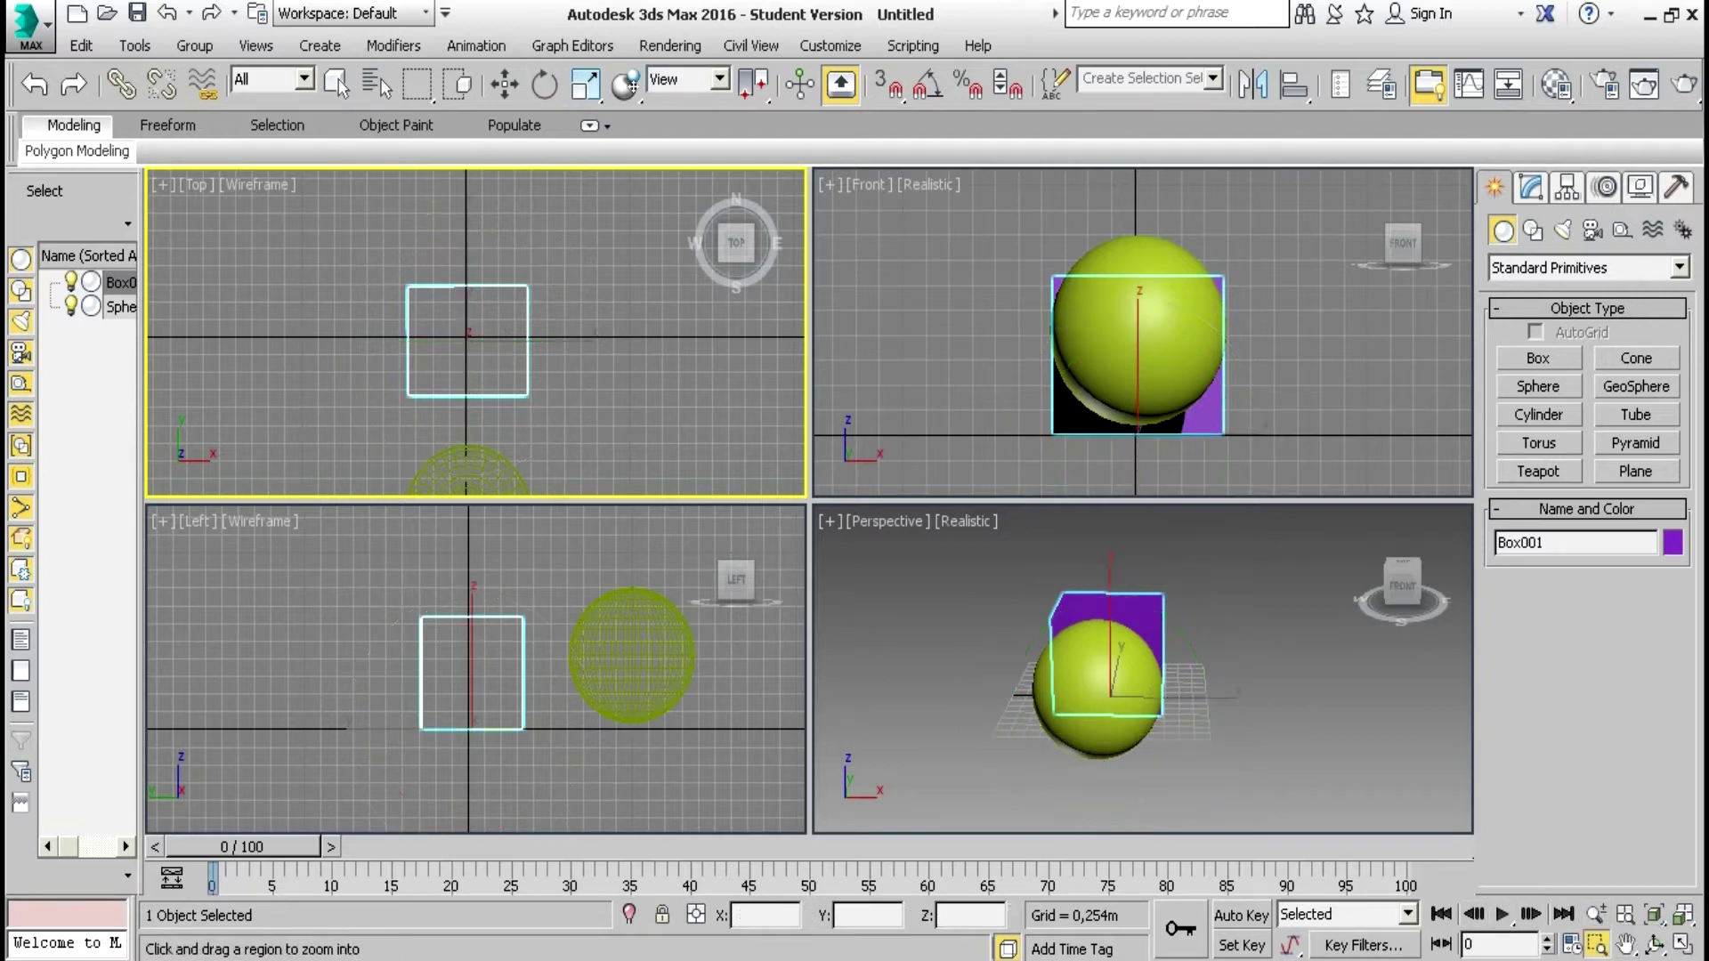
left_click_drag(371, 255, 557, 426)
left_click_drag(556, 427, 556, 427)
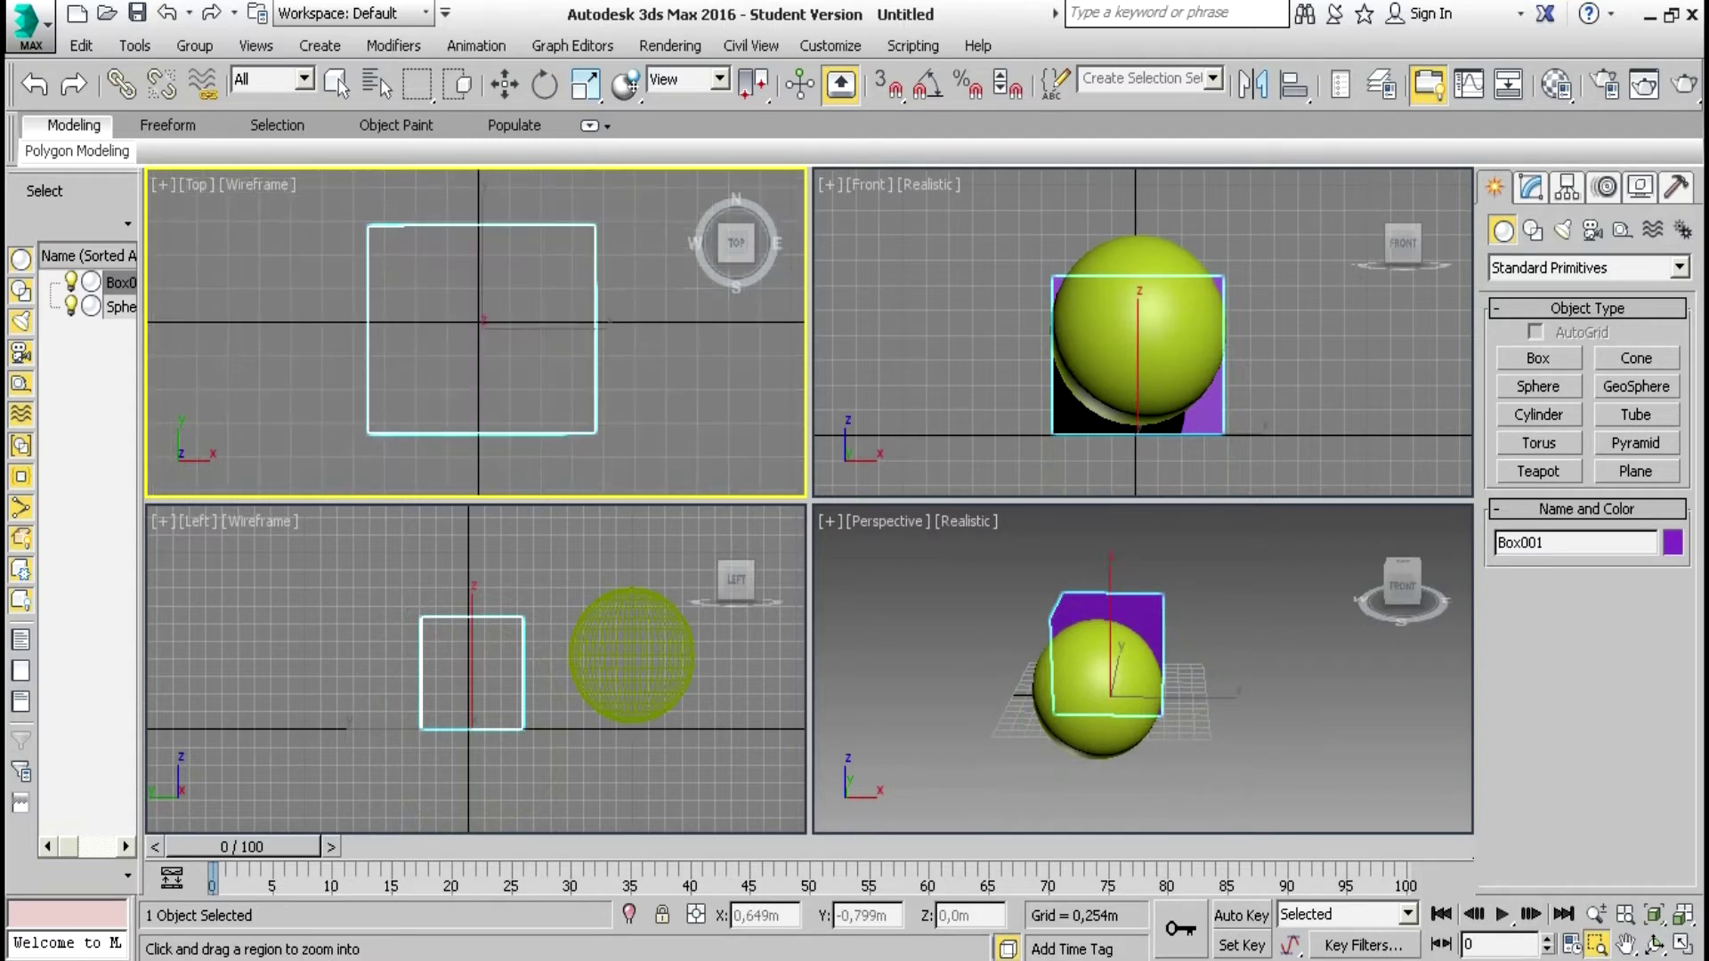
left_click_drag(436, 218, 628, 293)
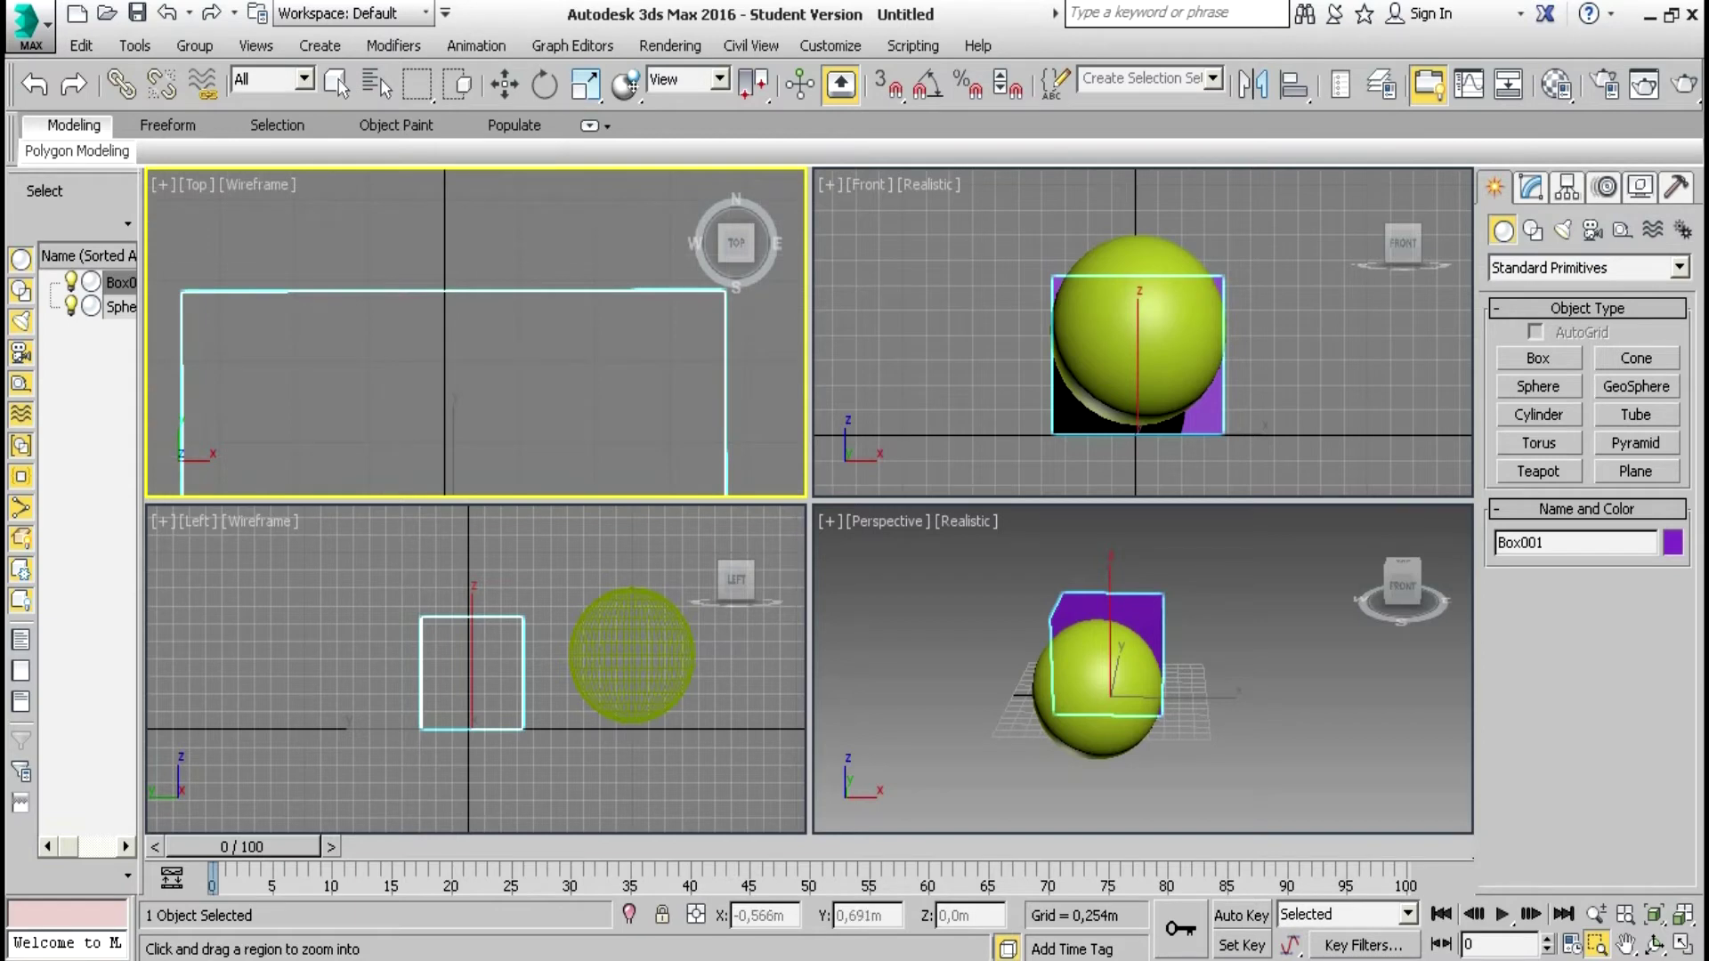
left_click(543, 84)
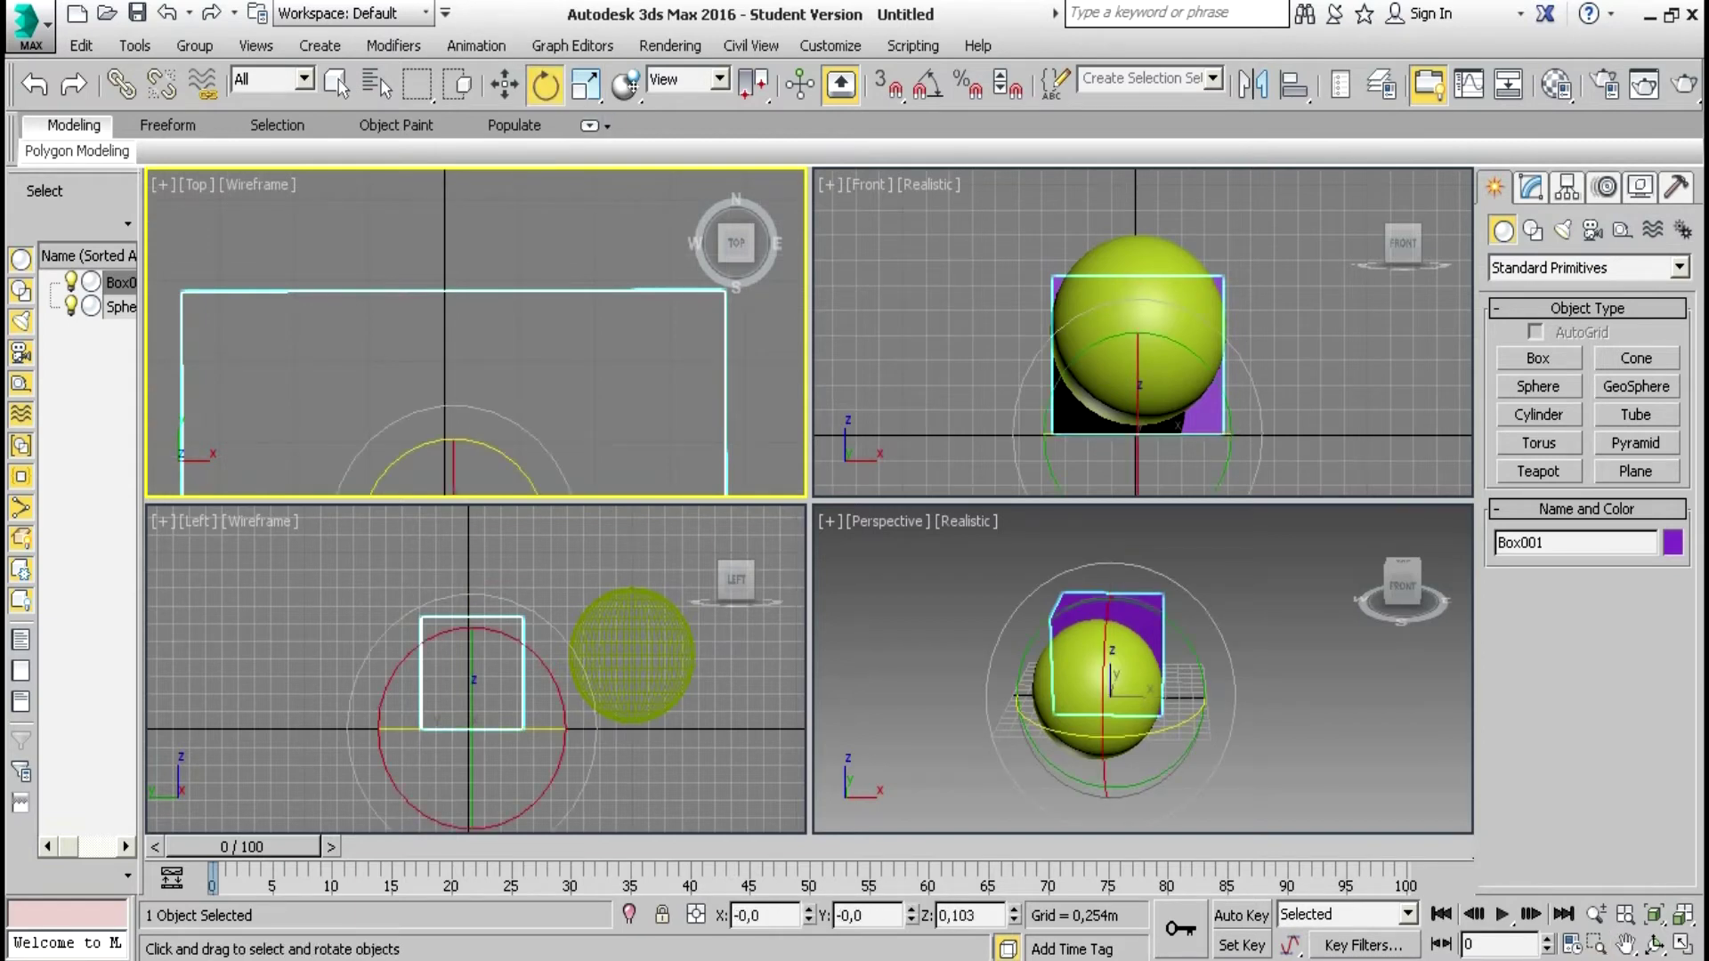
left_click_drag(554, 449, 554, 449)
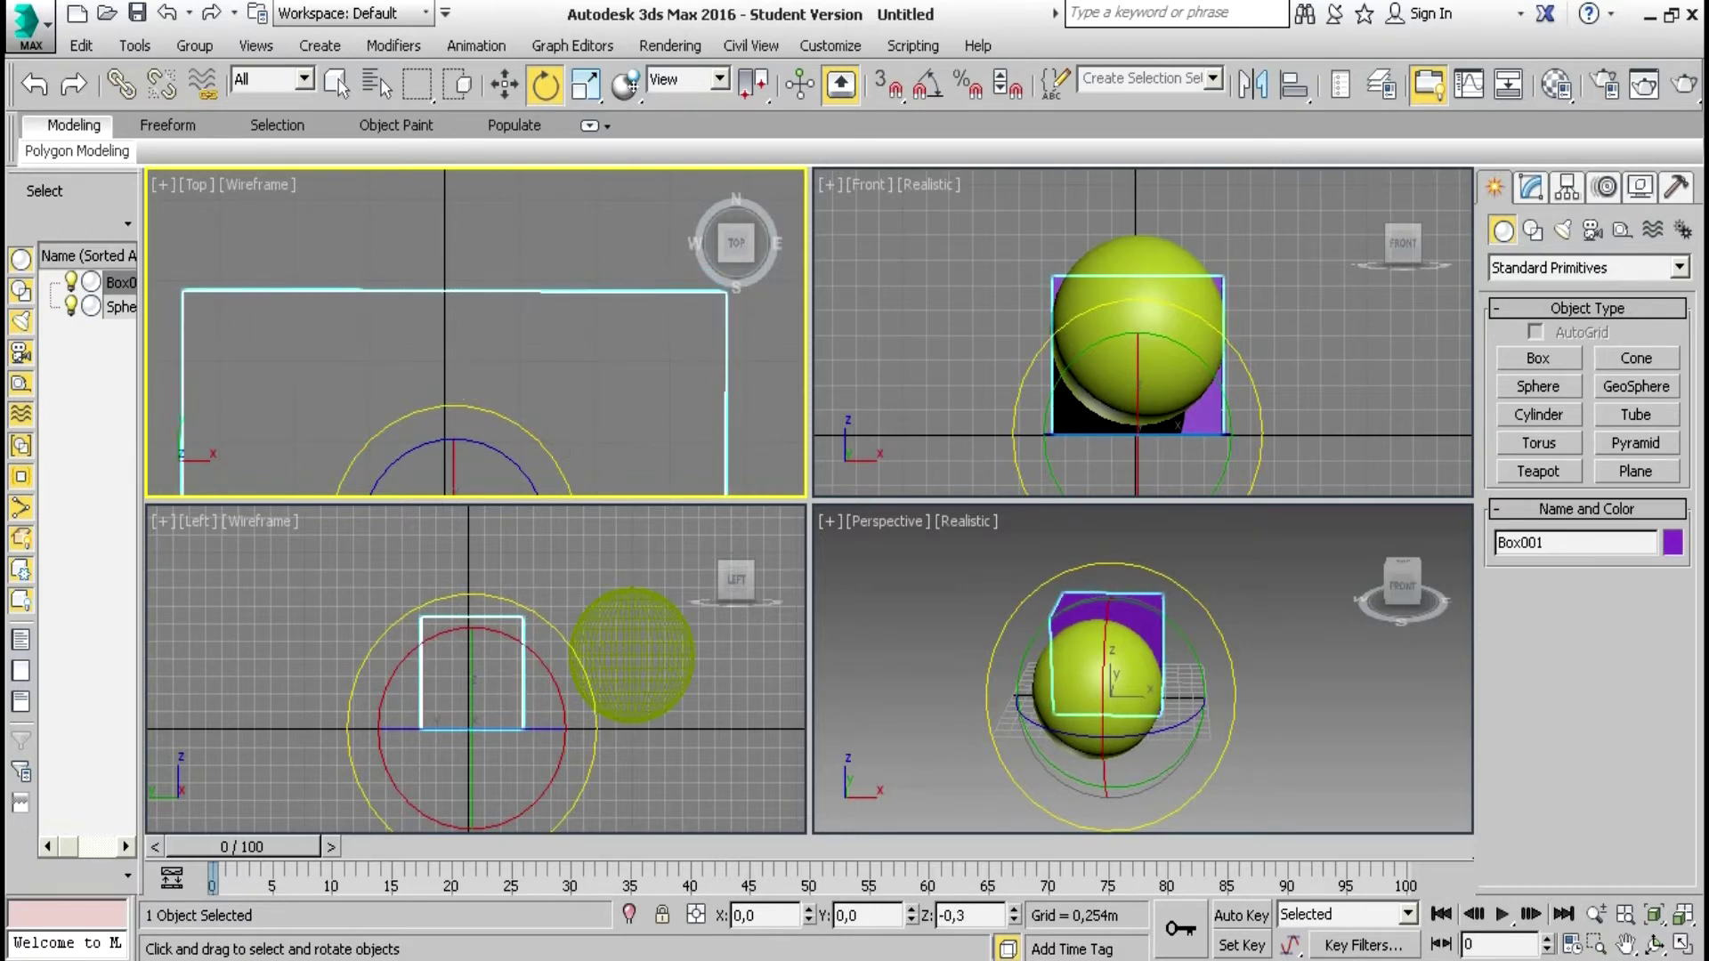
Recentre the box in the Top view and turn on angle snapping
scroll(596, 350, "down", 4)
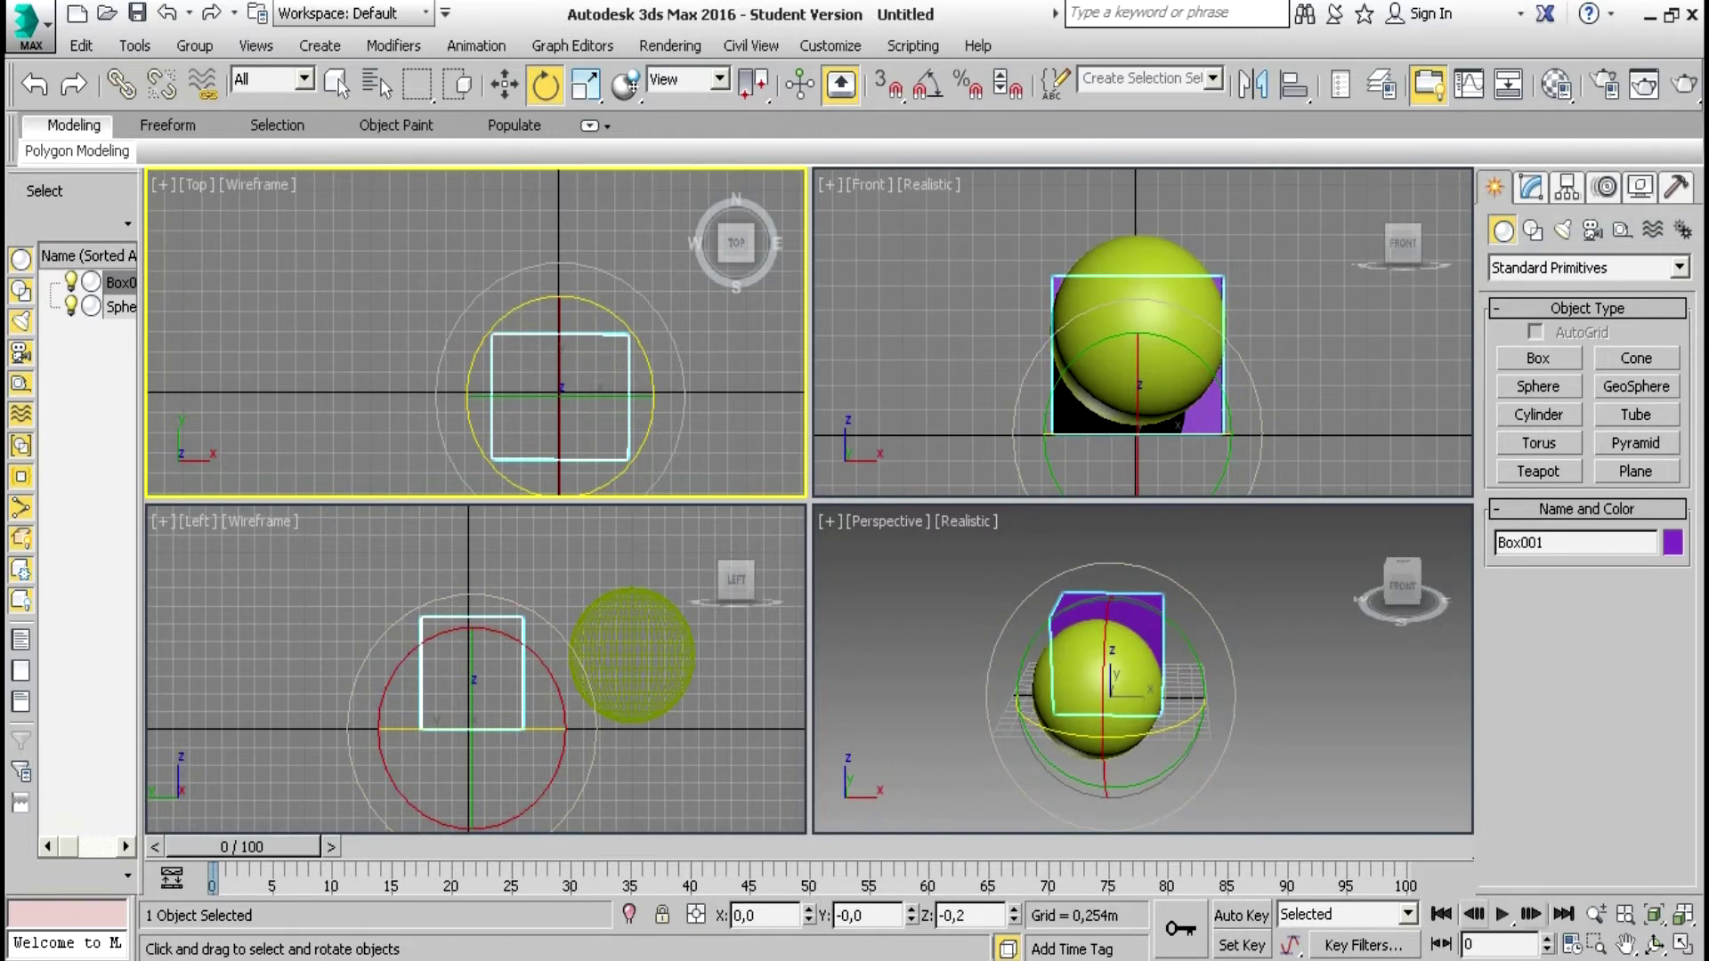
left_click(1626, 945)
left_click_drag(663, 388, 576, 319)
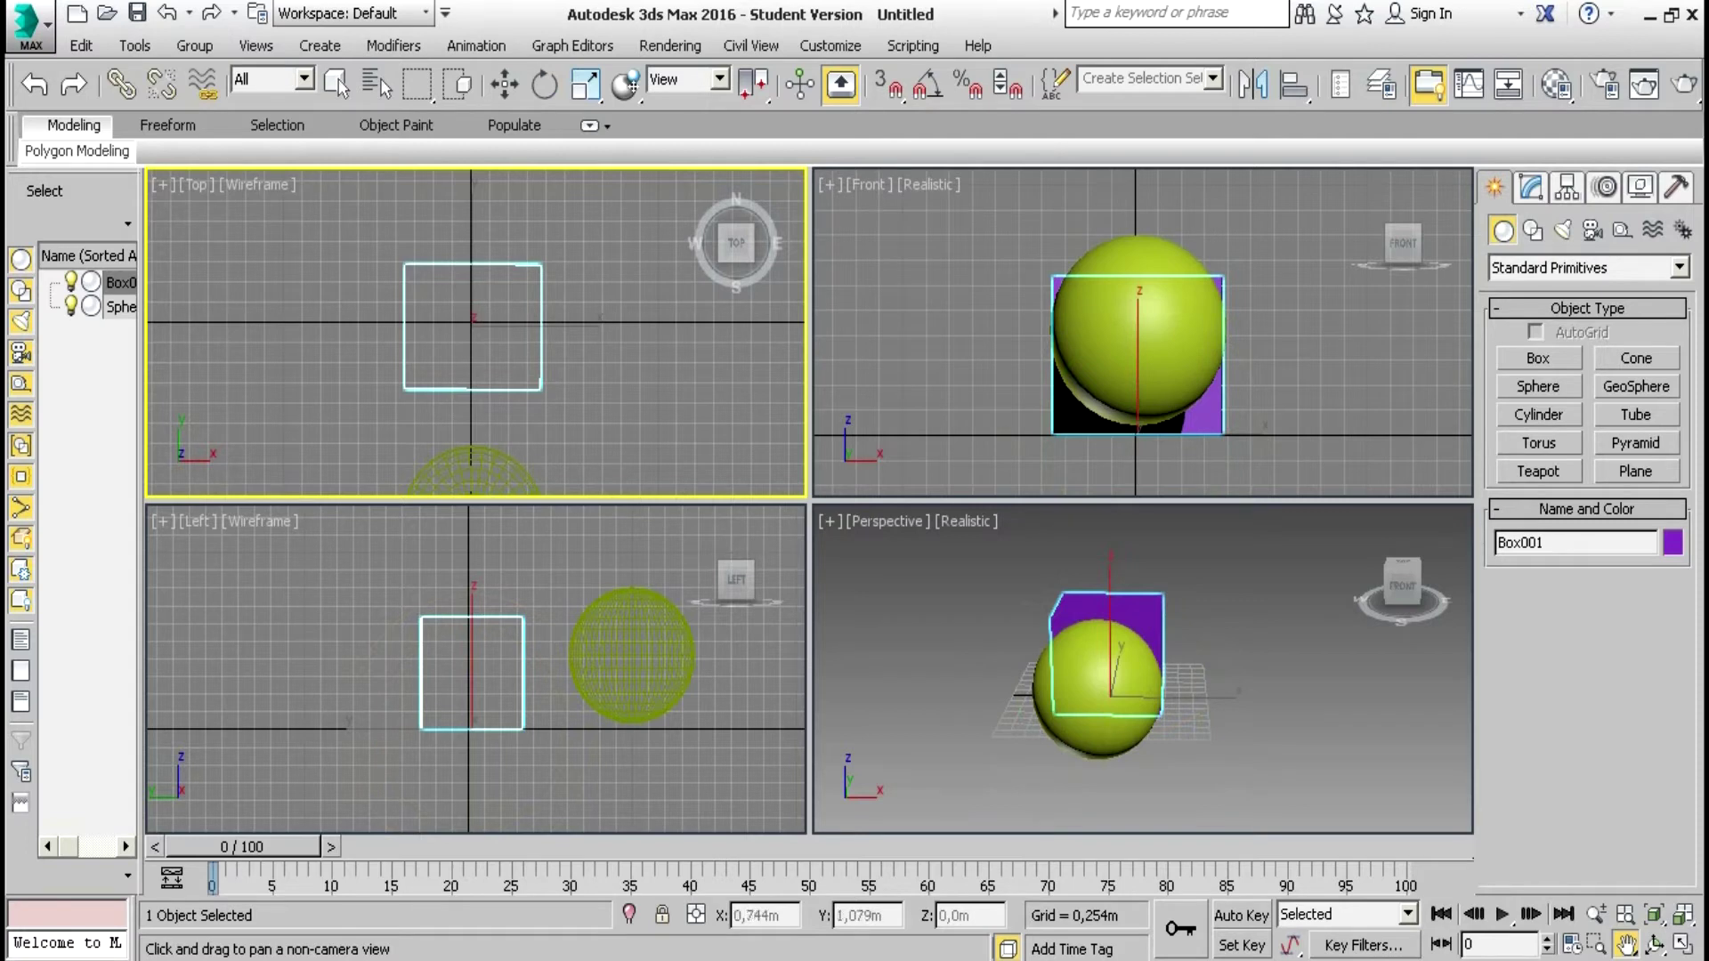
left_click(505, 85)
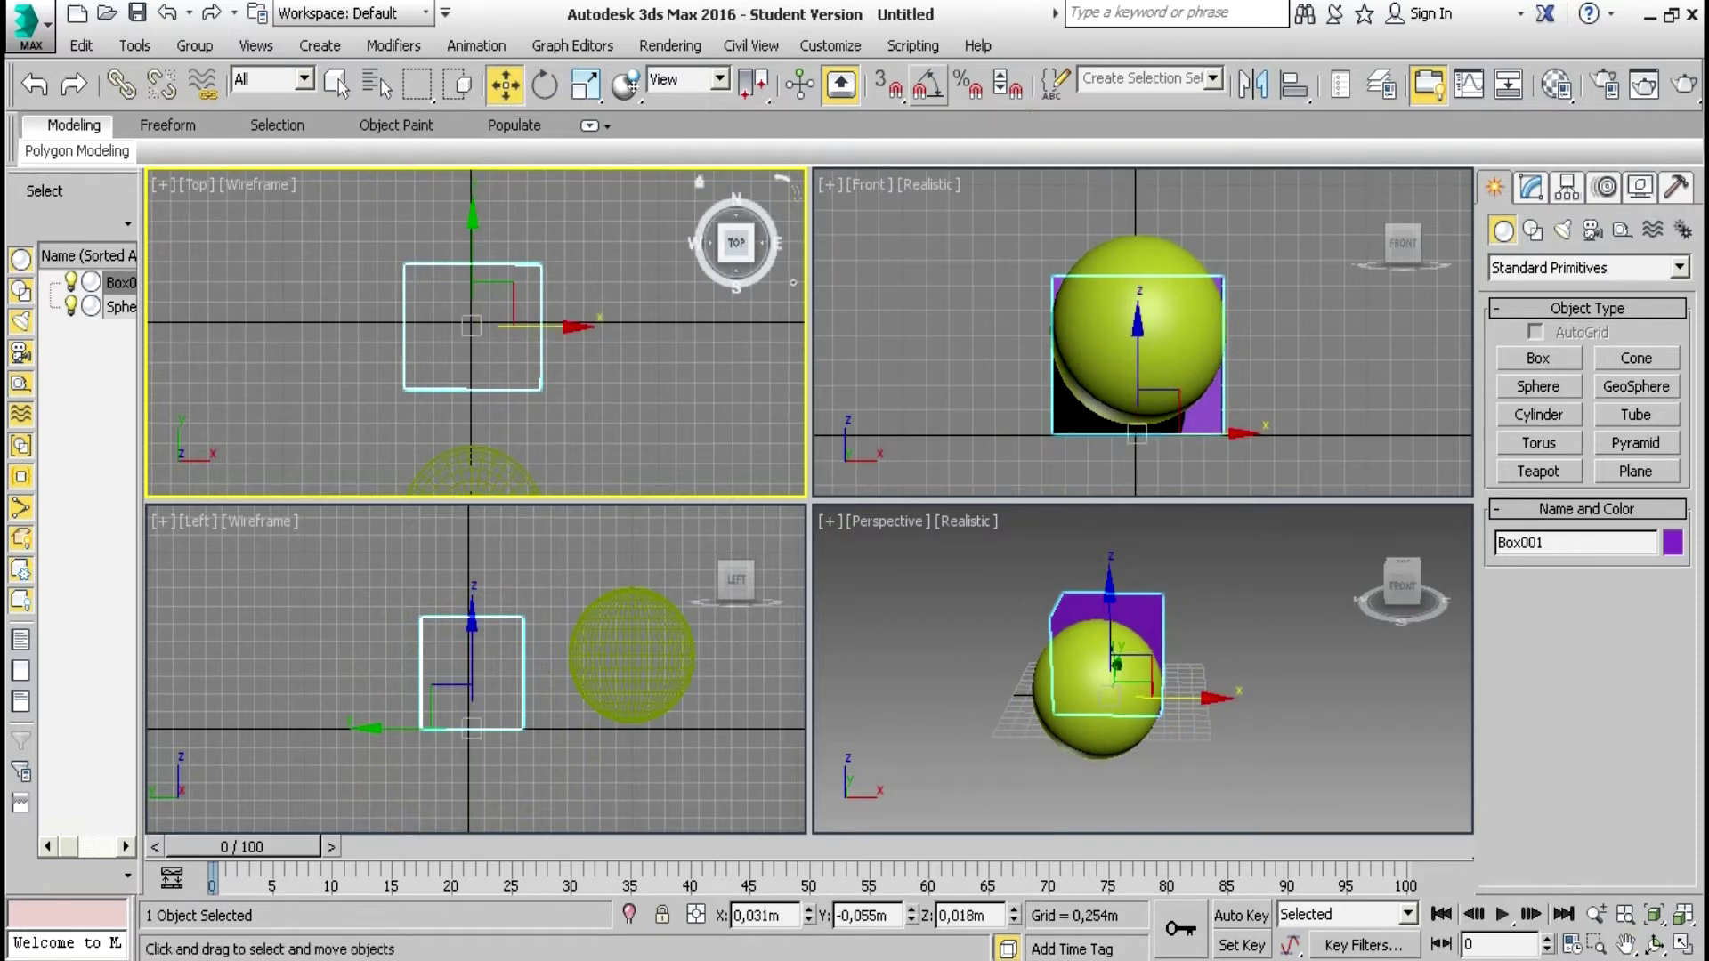
left_click(926, 84)
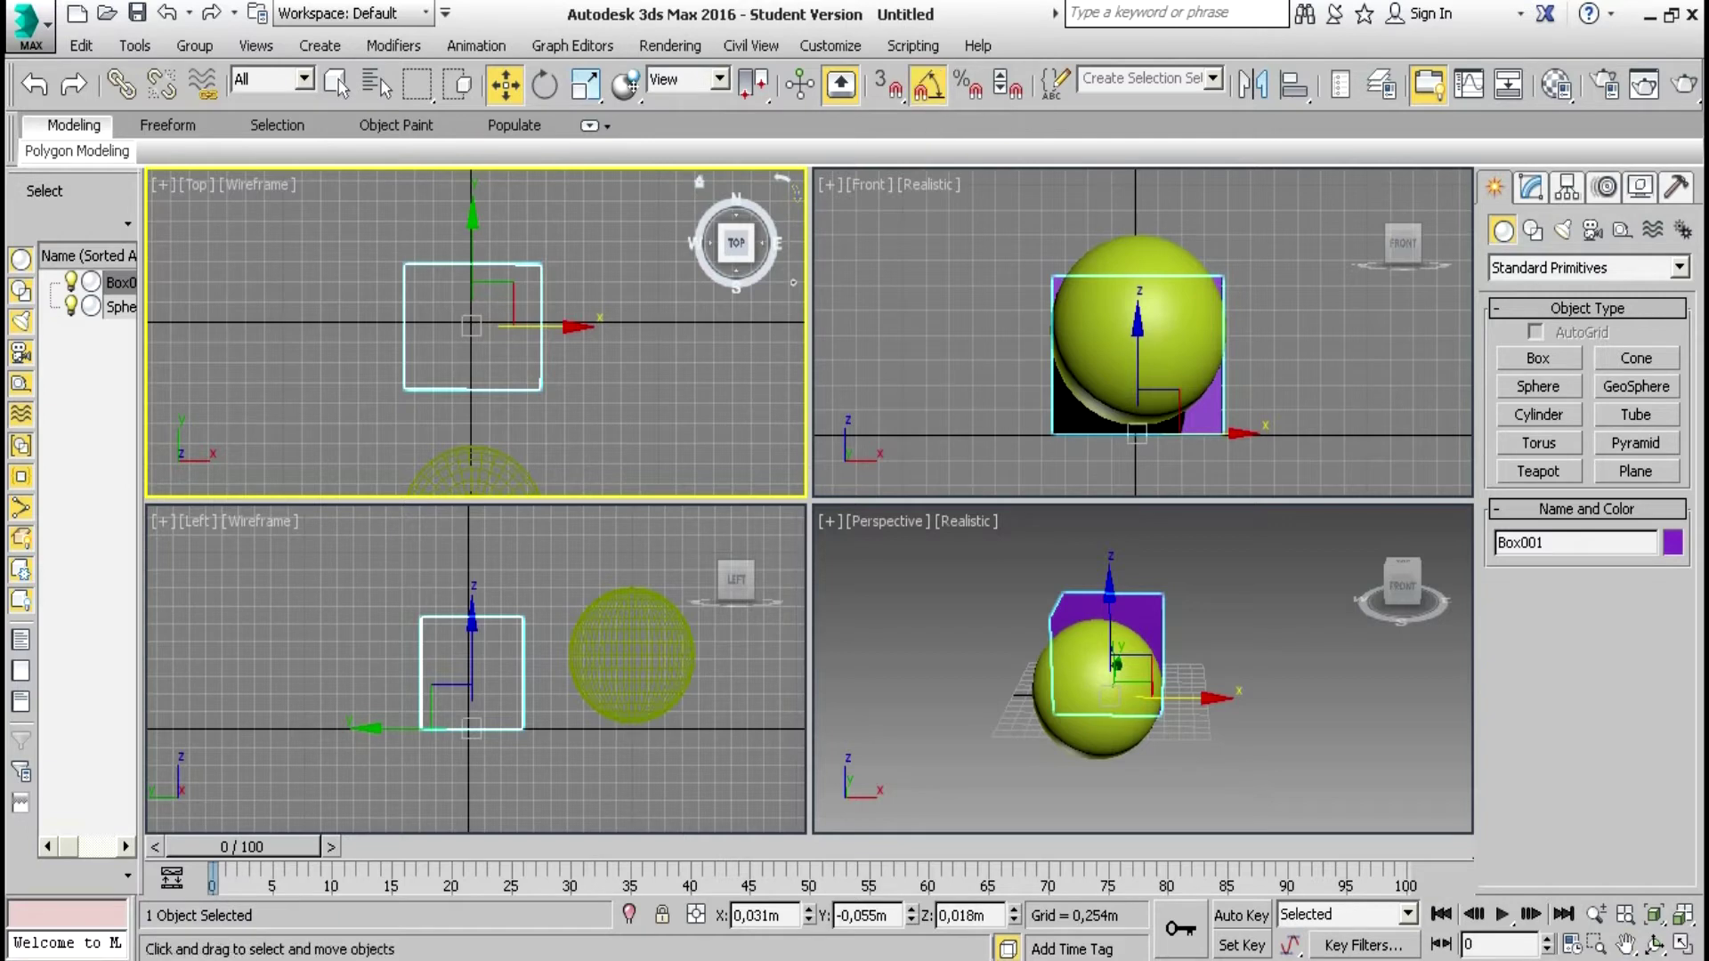
Try angle-snapped rotations of the box about Z in the Top view, turning it to -90.2 degrees and back to -0.2 degrees
key("e")
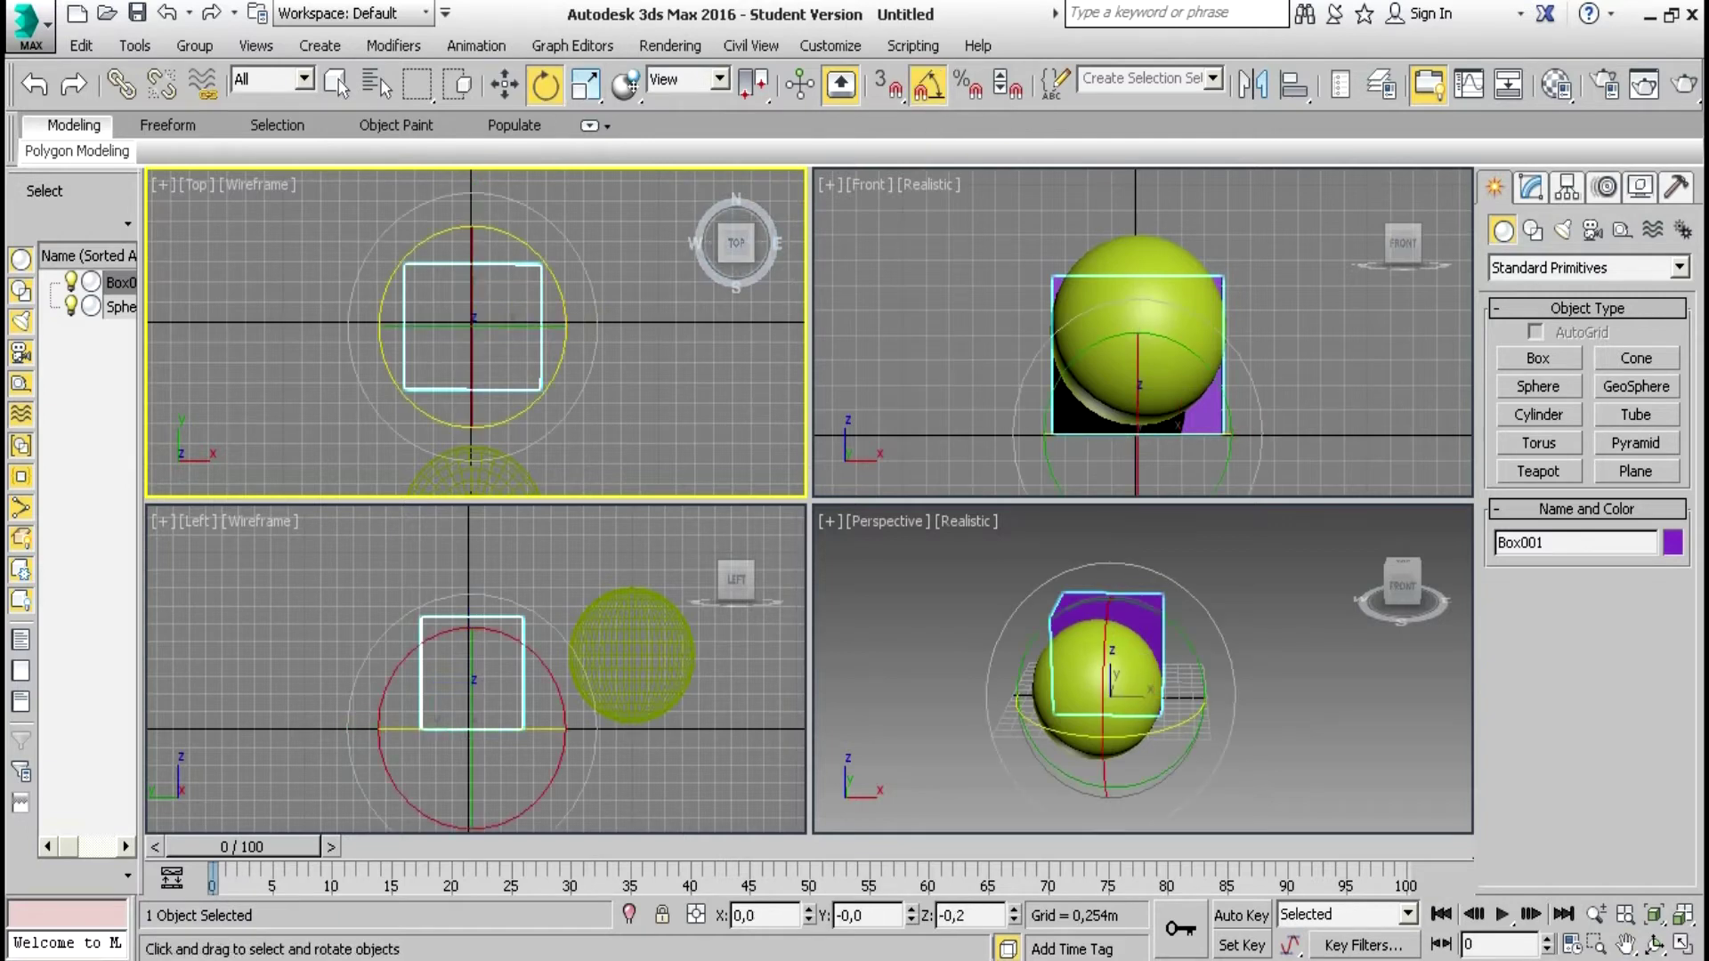
scroll(549, 246, "up", 2)
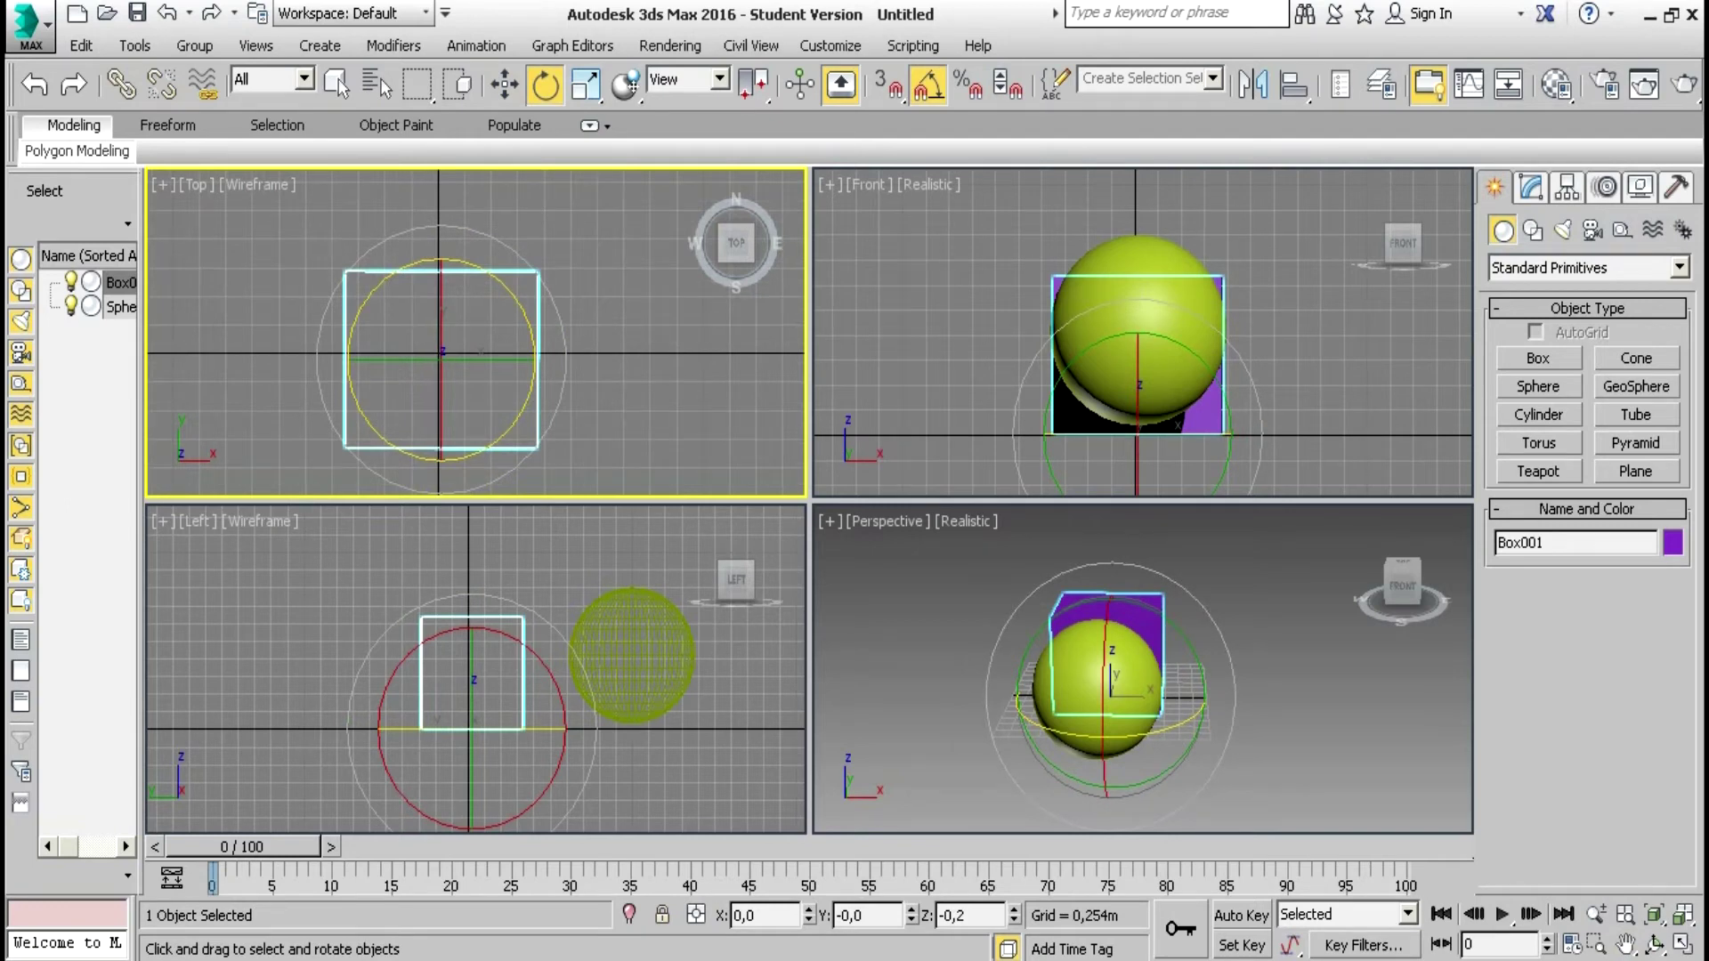
mouse_move(566, 361)
left_mouse_down()
mouse_move(569, 381)
mouse_move(568, 344)
mouse_move(578, 379)
mouse_move(573, 349)
left_mouse_up()
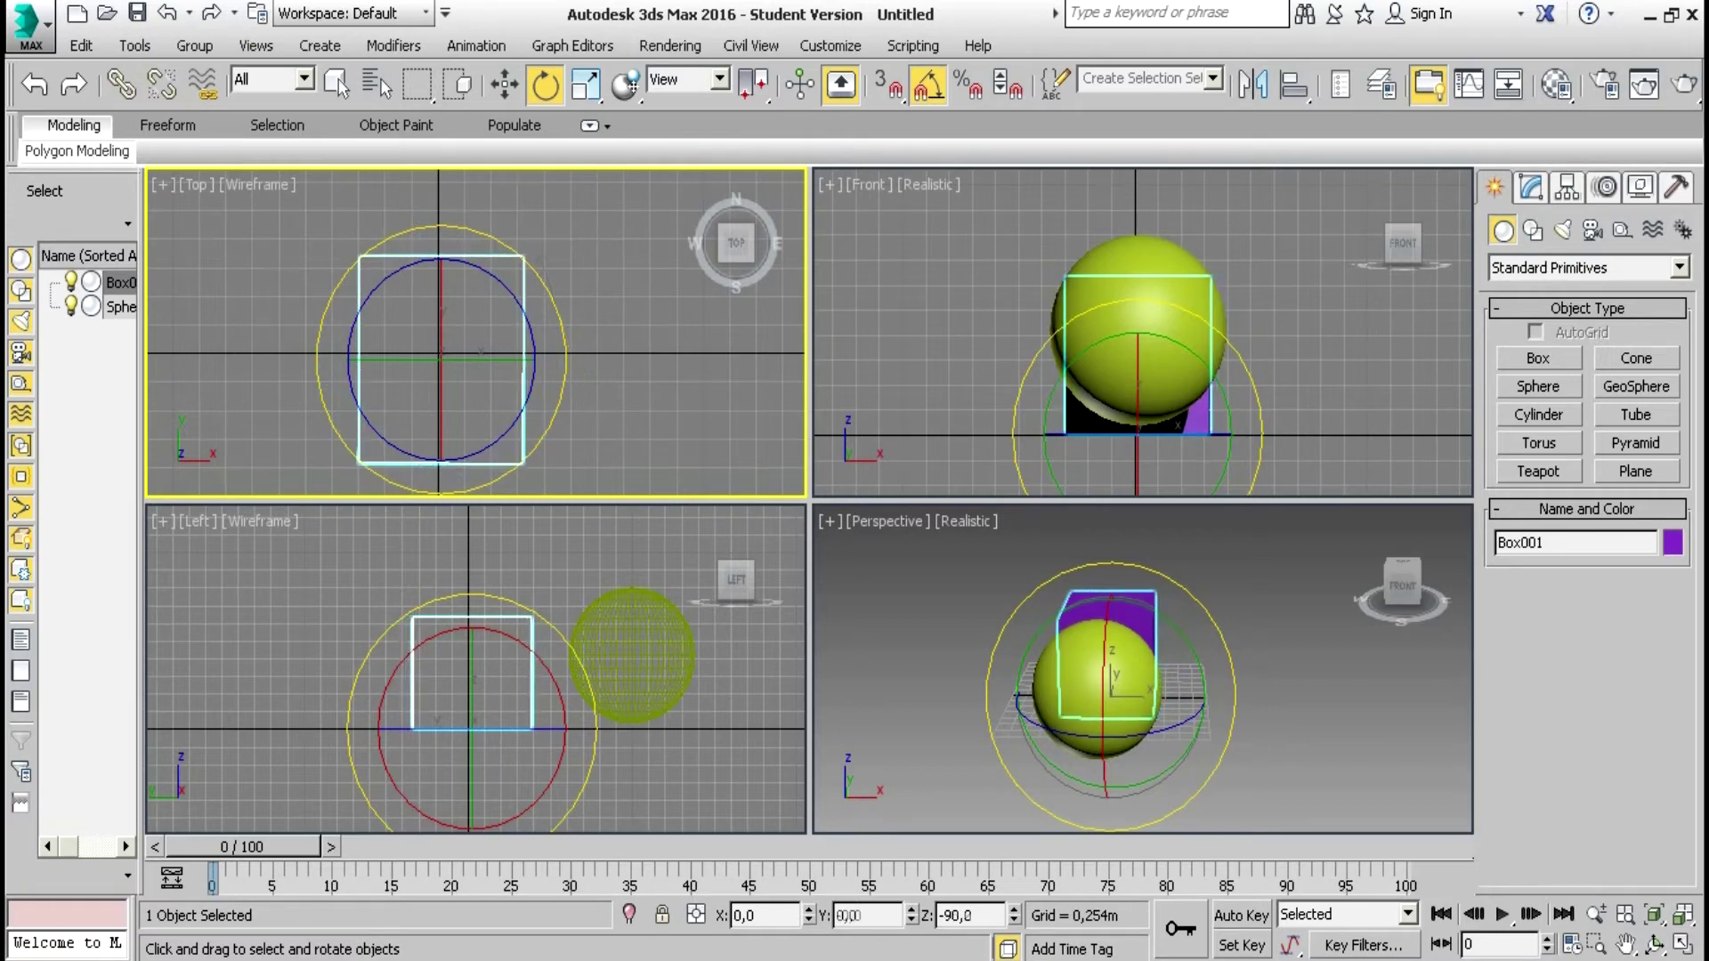
key("ctrl+z")
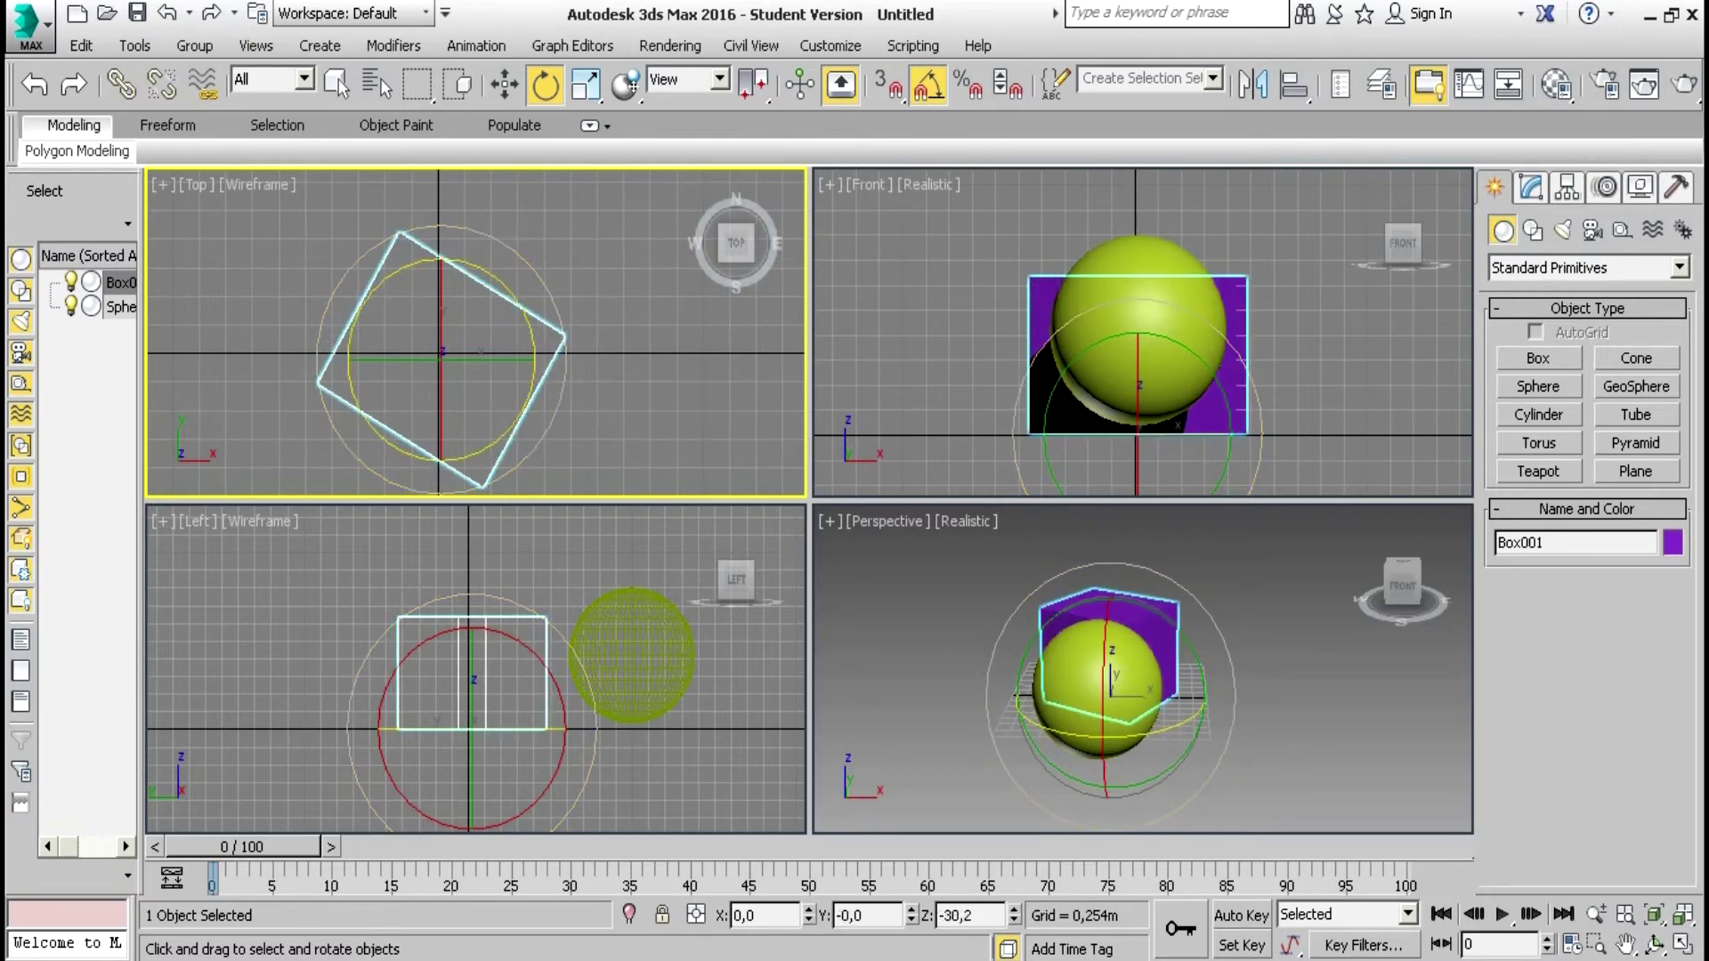
left_click_drag(494, 238, 520, 250)
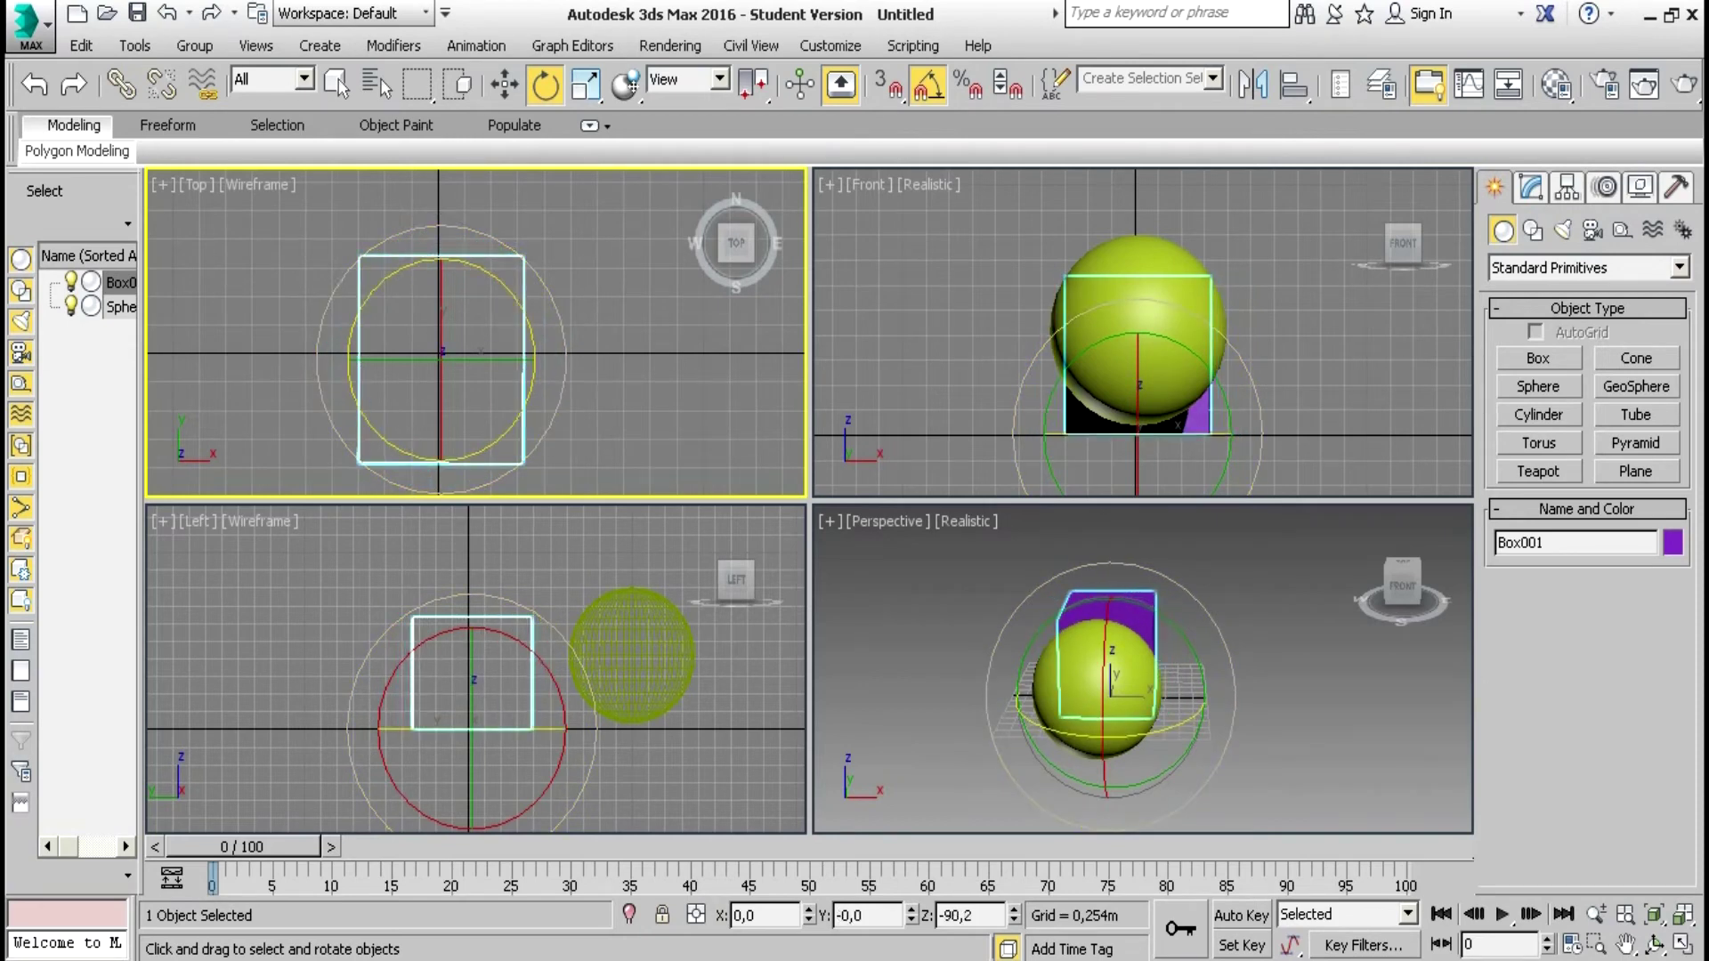
left_click_drag(572, 365, 523, 476)
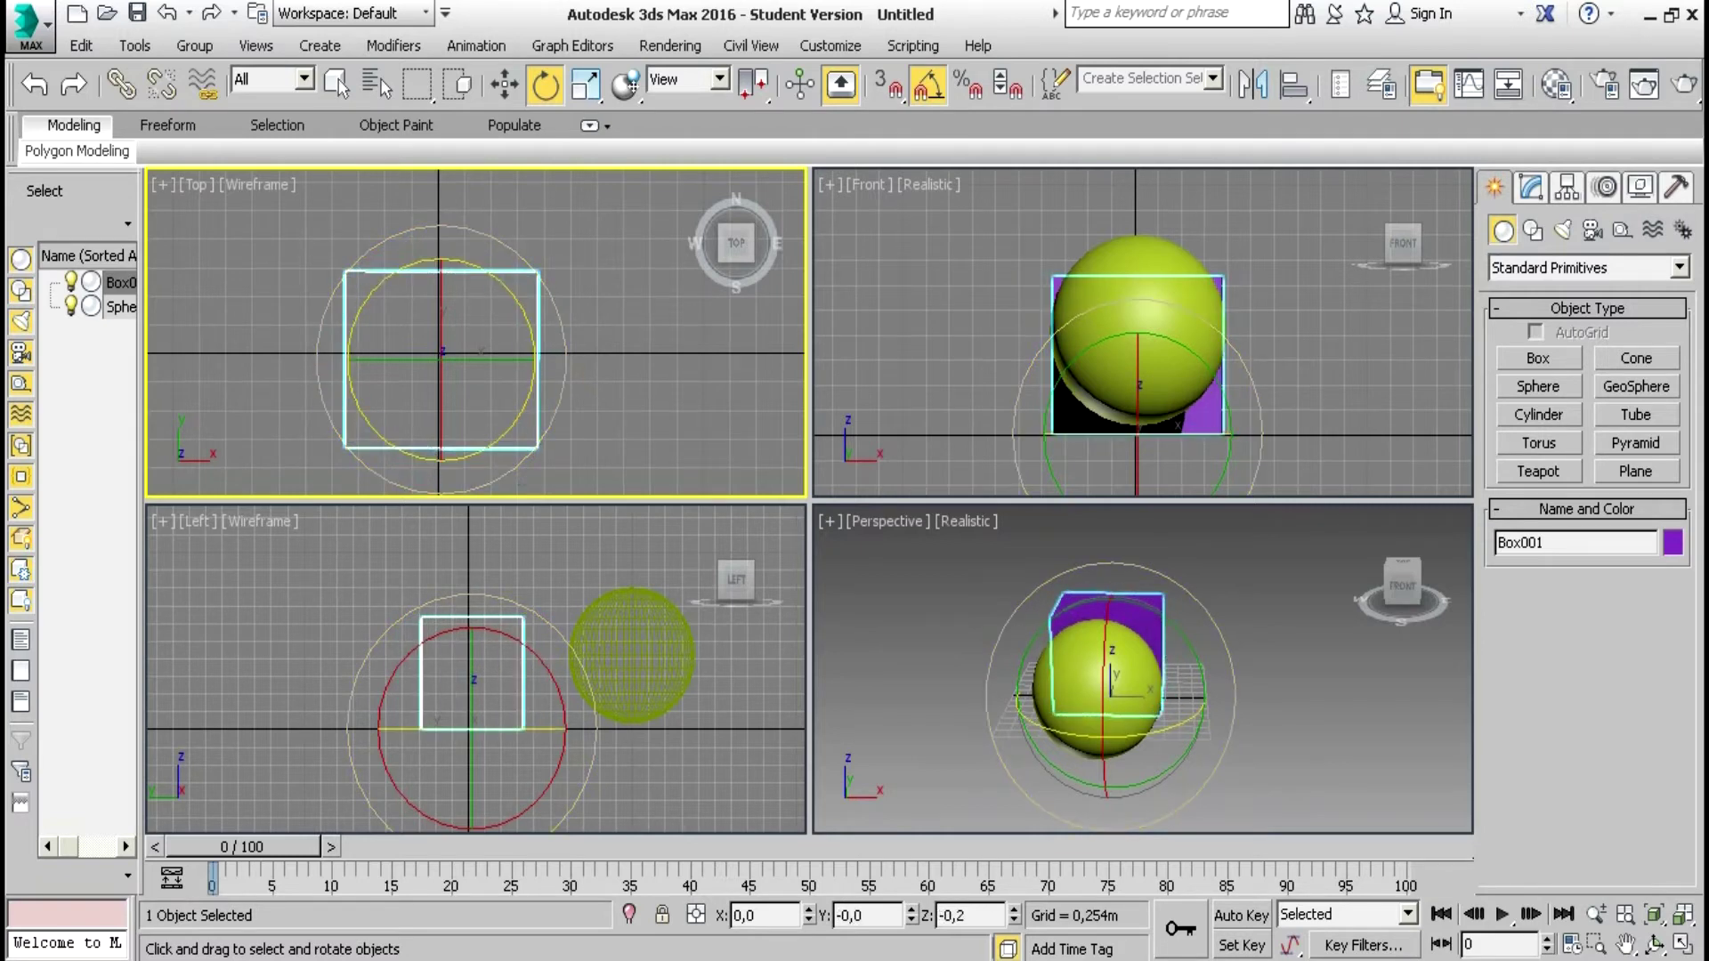
Move the box onto the grid origin in the Top view, to about X 0.008 m and Y 0.006 m
key("w")
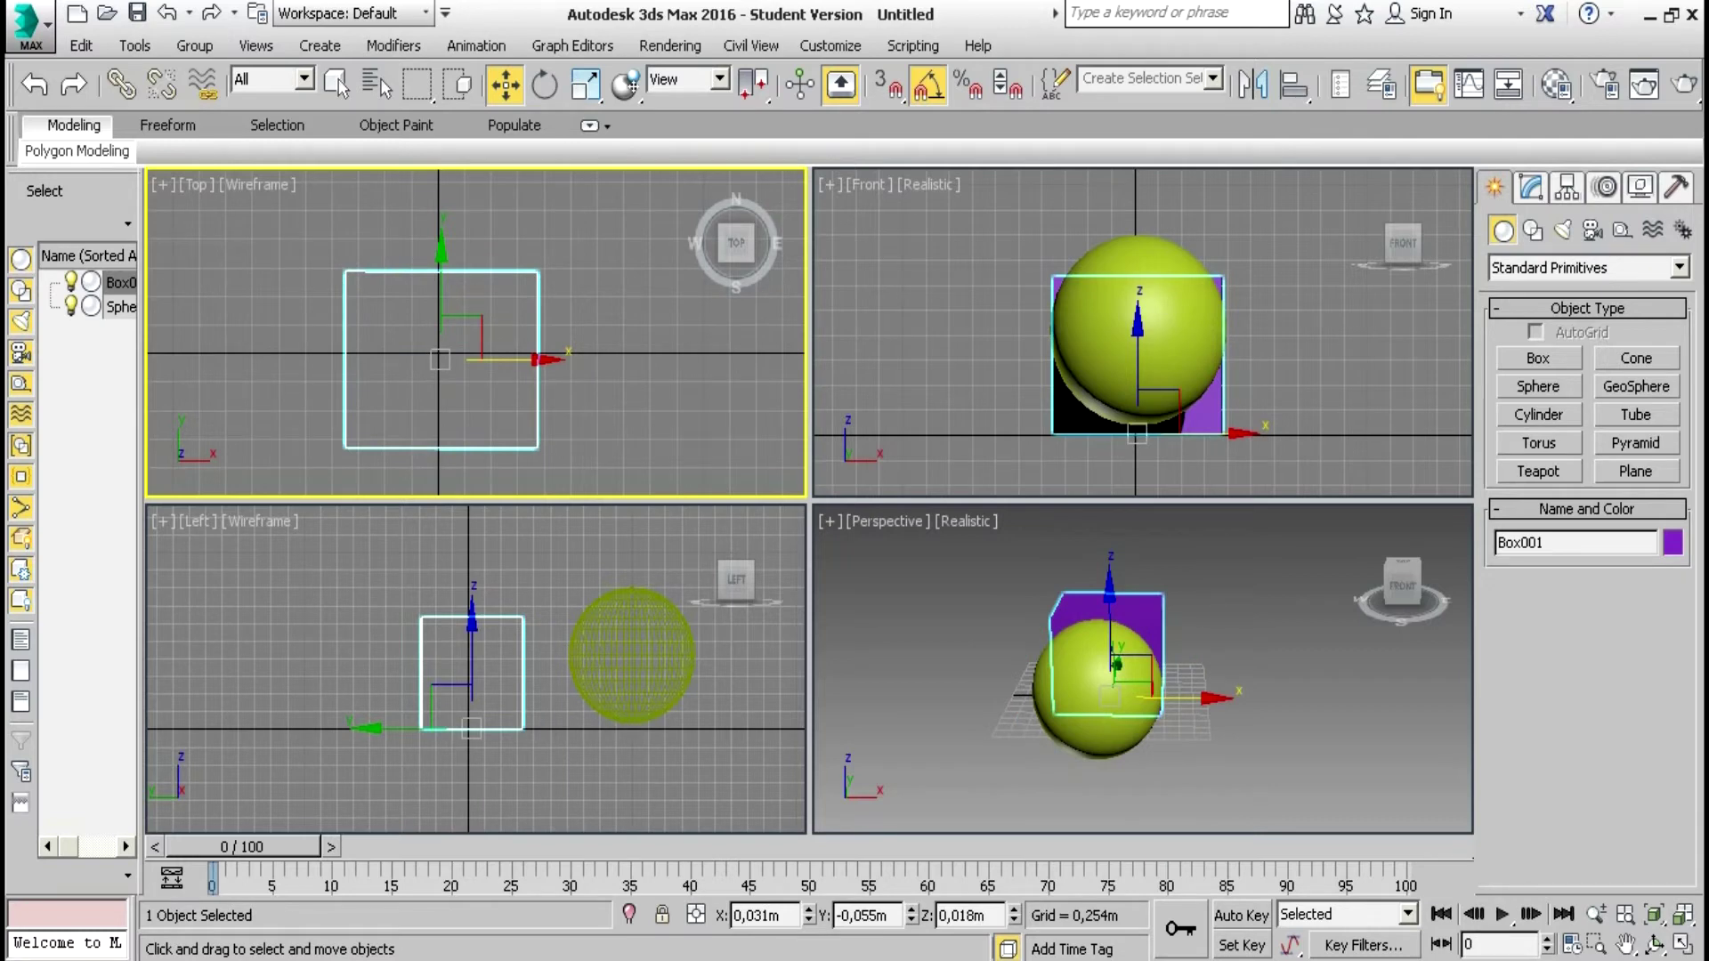
left_click_drag(441, 294, 441, 287)
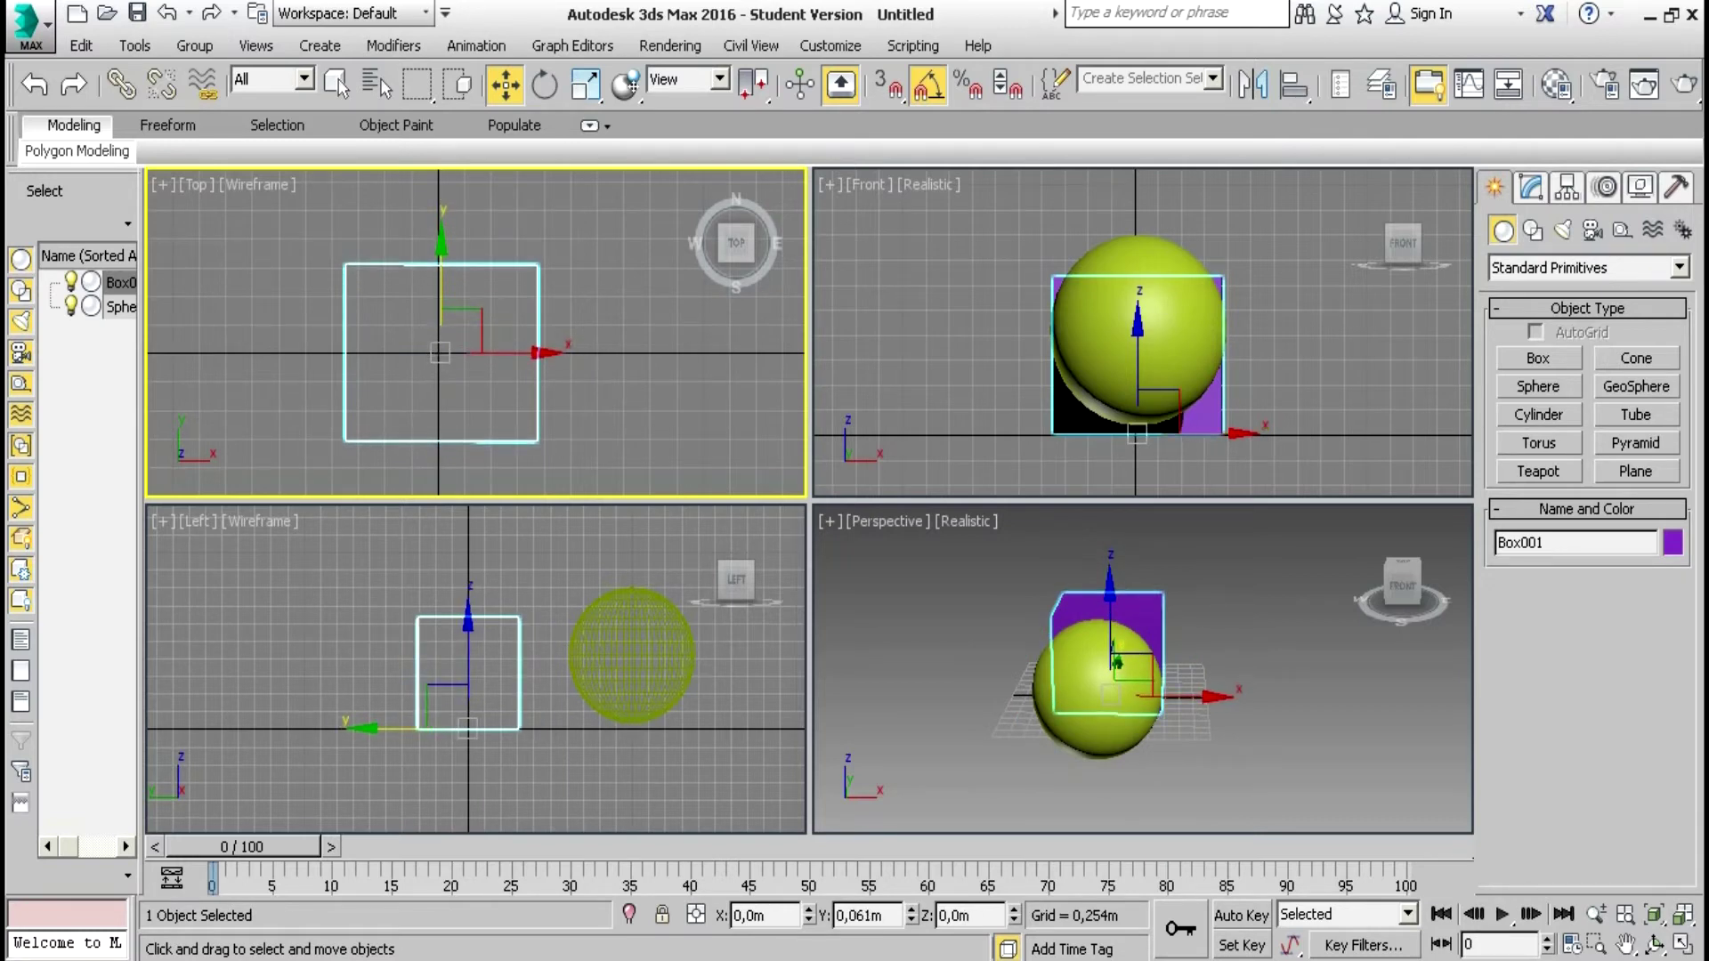
left_click_drag(504, 352, 506, 354)
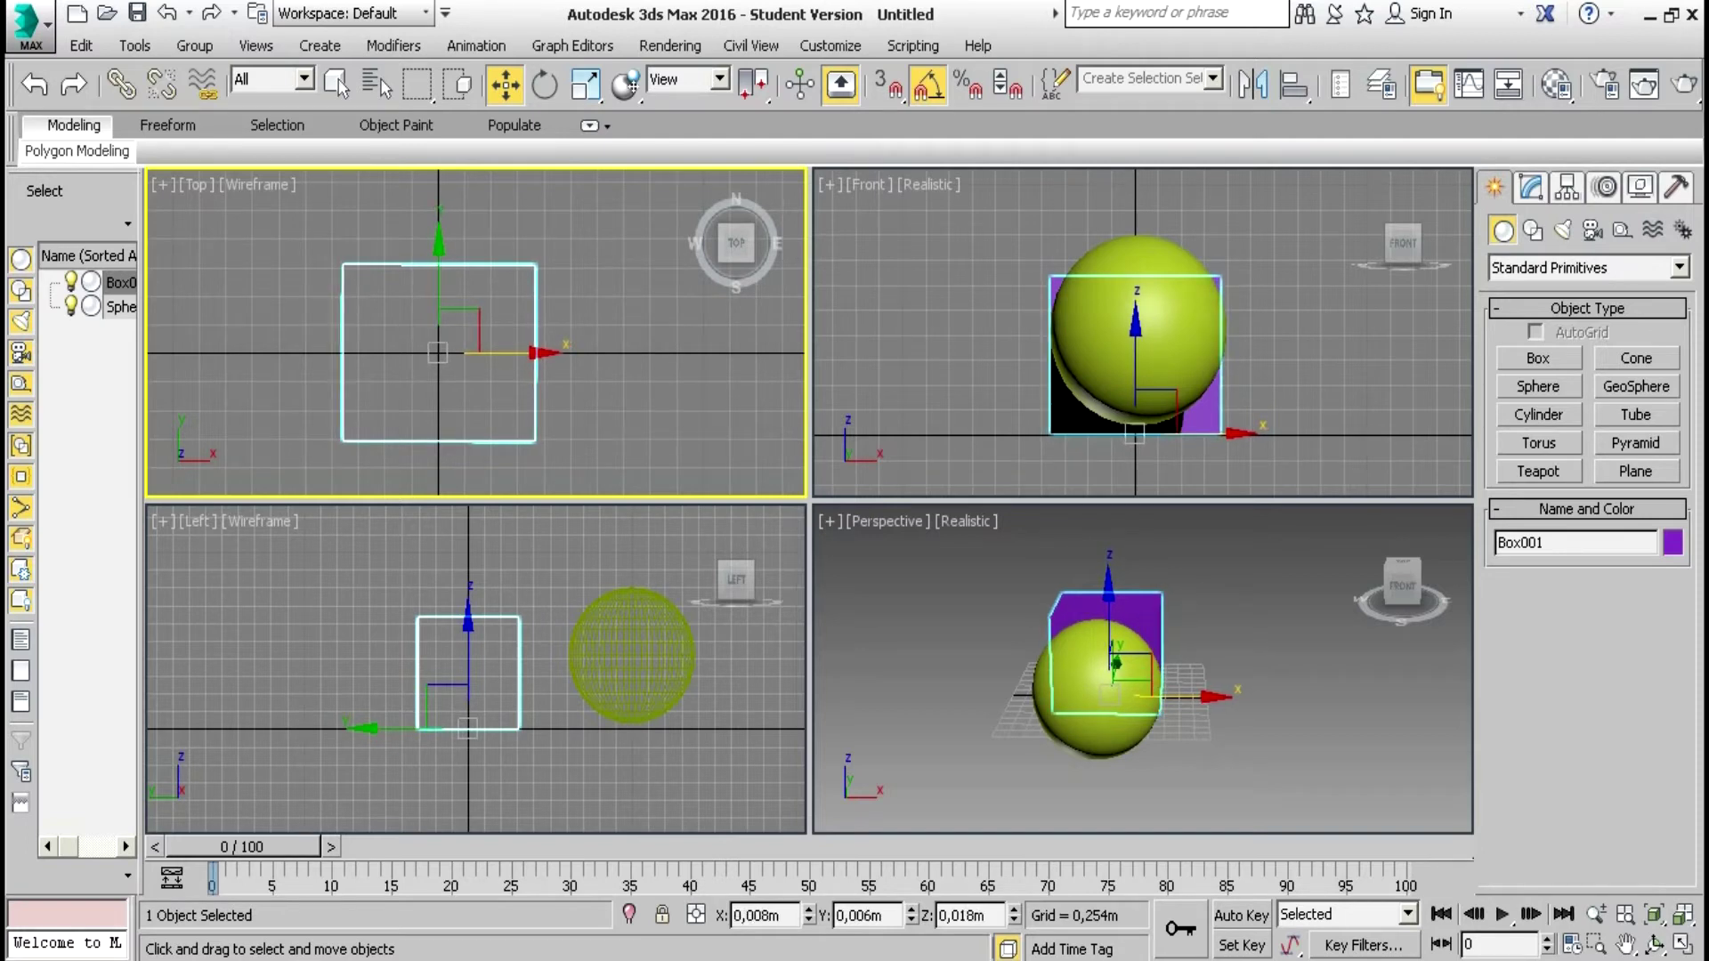
Move the box to about X -1.213 m in the Top view and clone it along X as a Copy at about X 1.115 m
left_click_drag(505, 353, 379, 353)
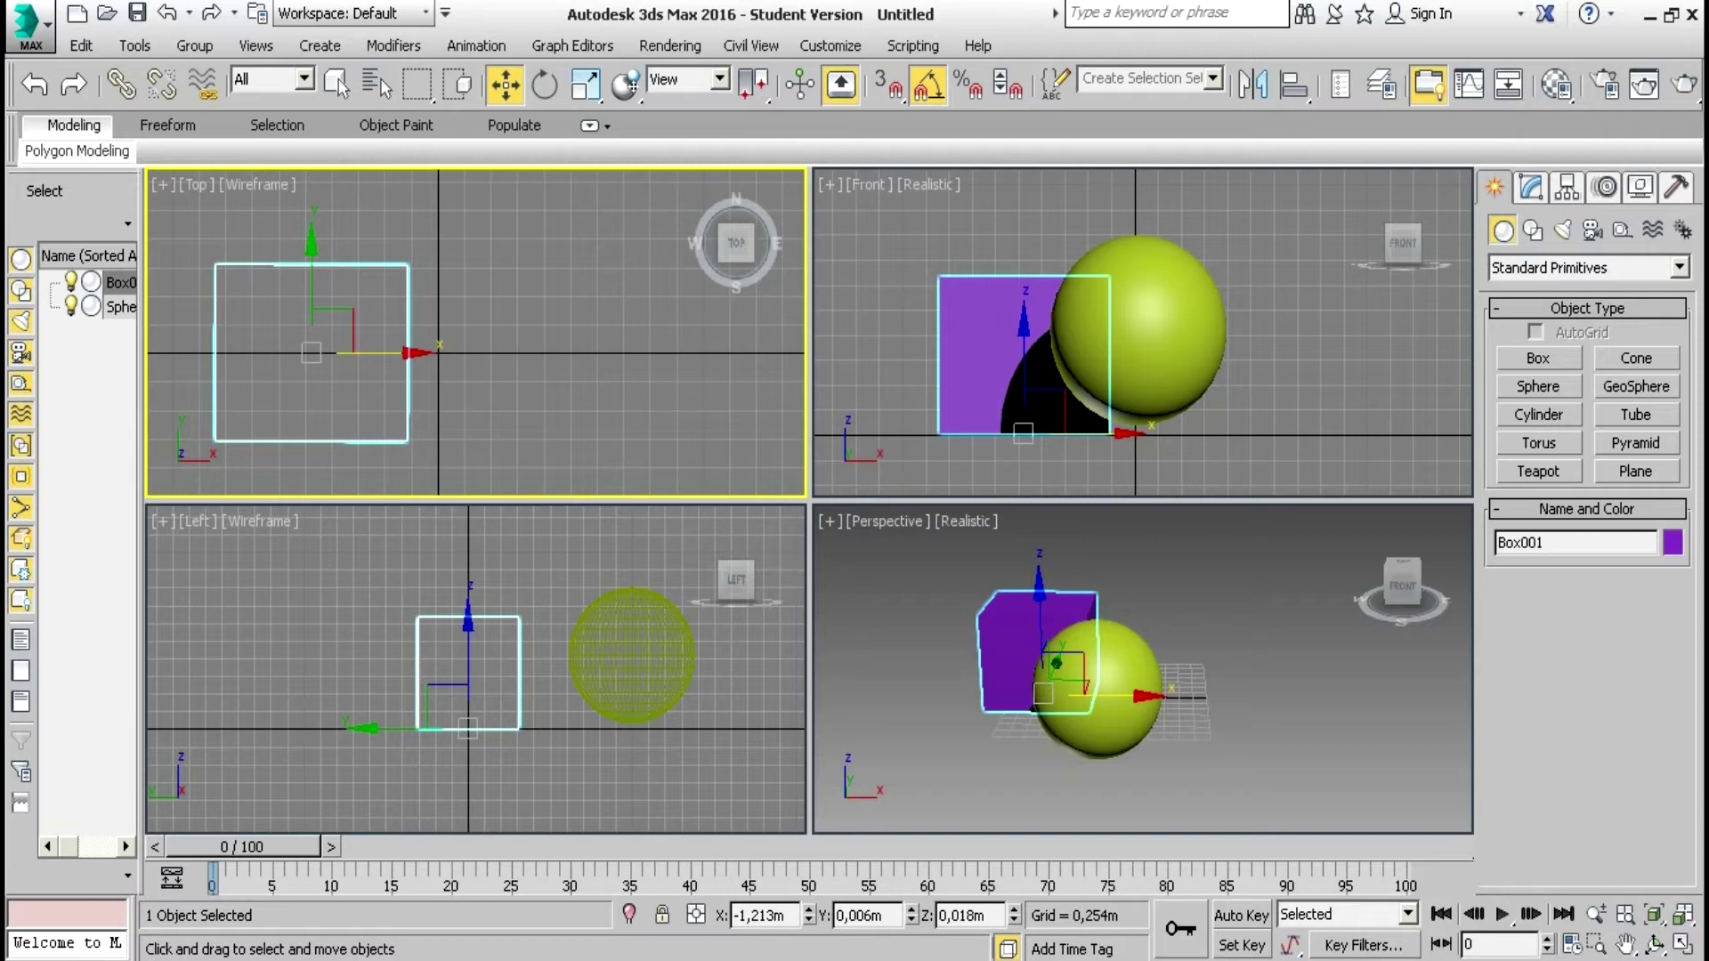
left_click_drag(383, 352, 618, 353, "shift")
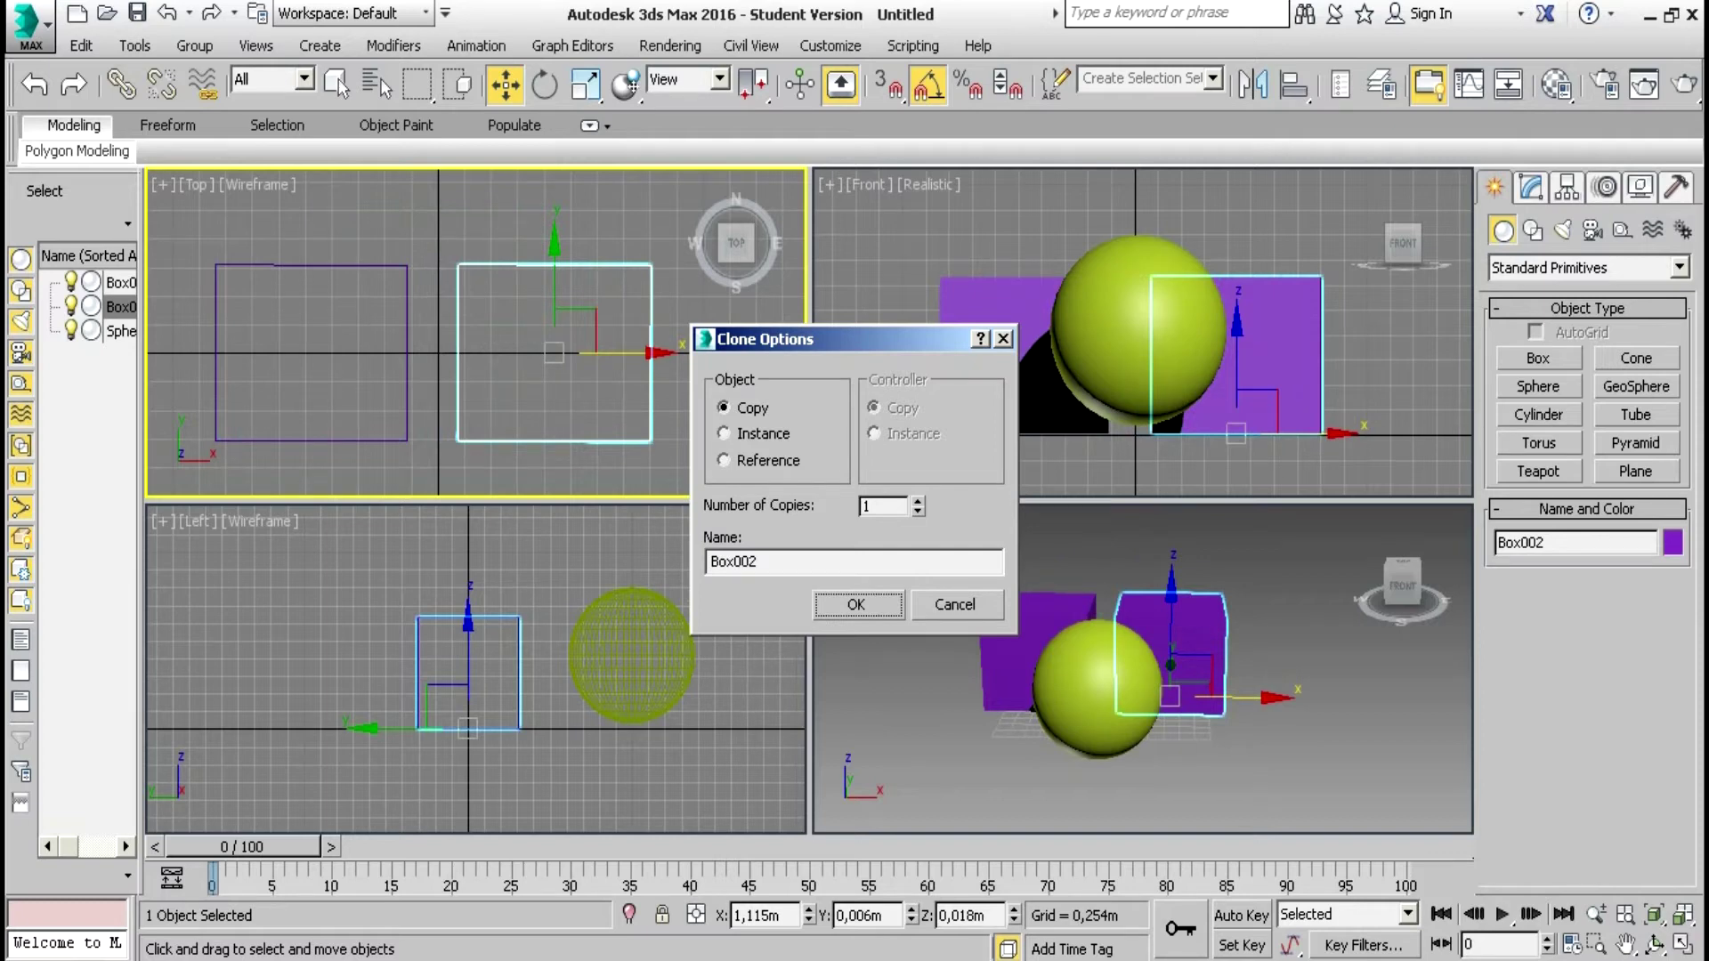
key("Return")
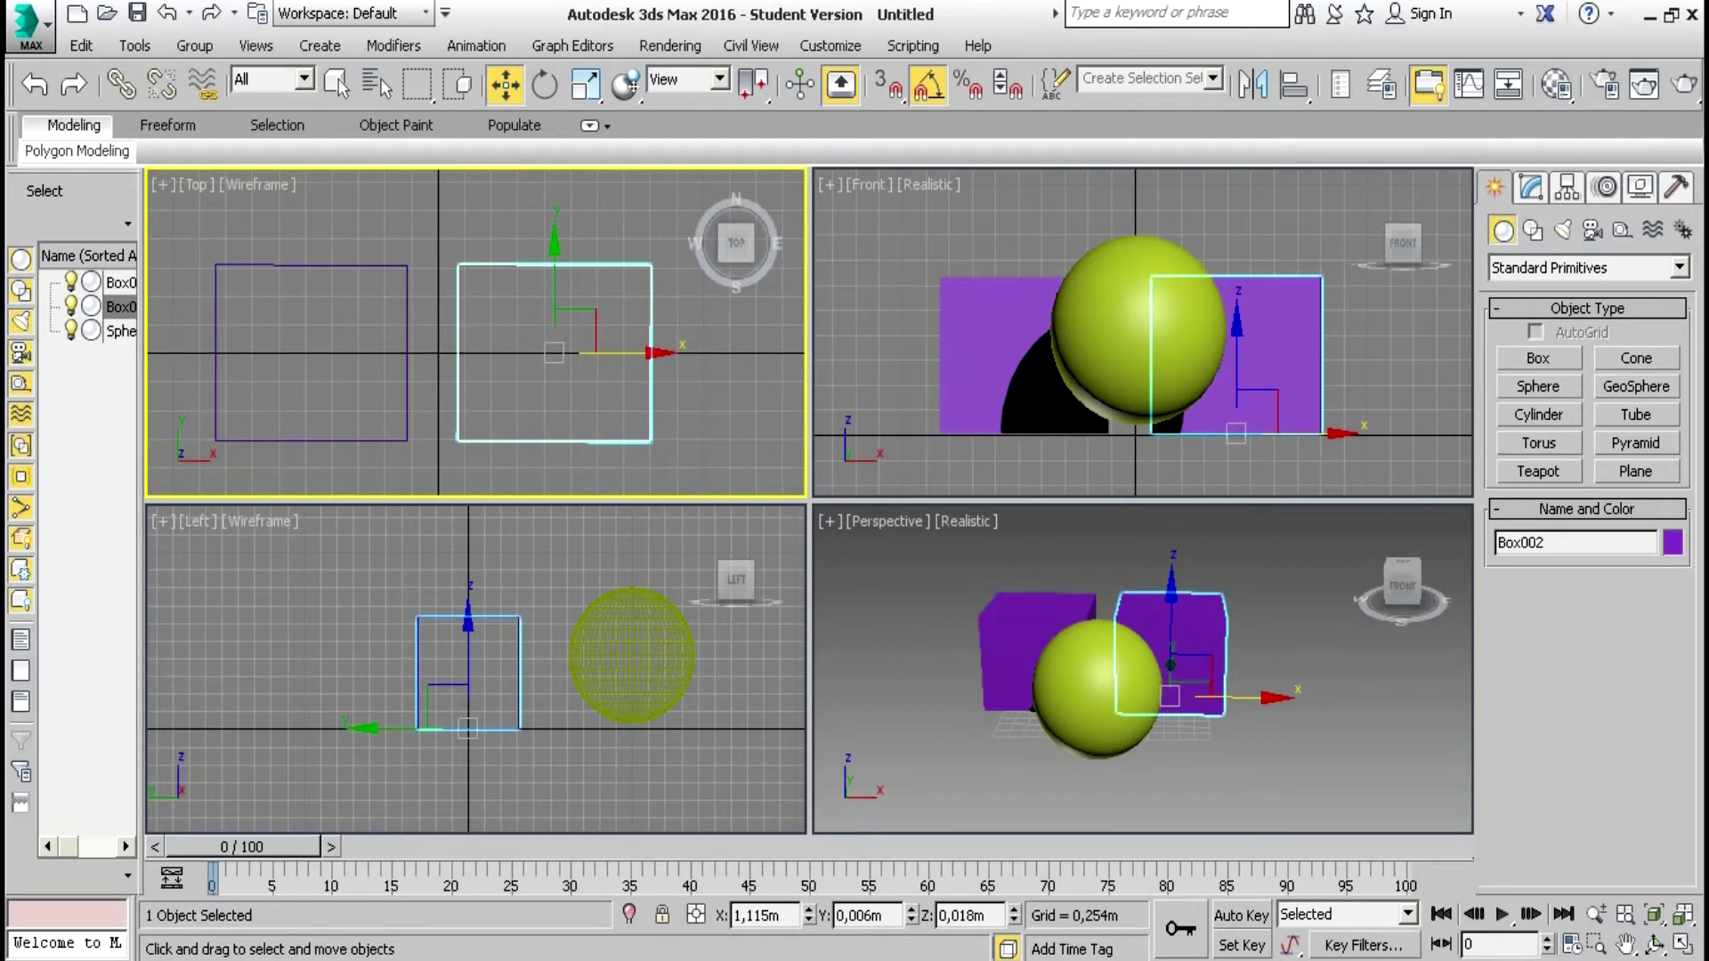
left_click(427, 201)
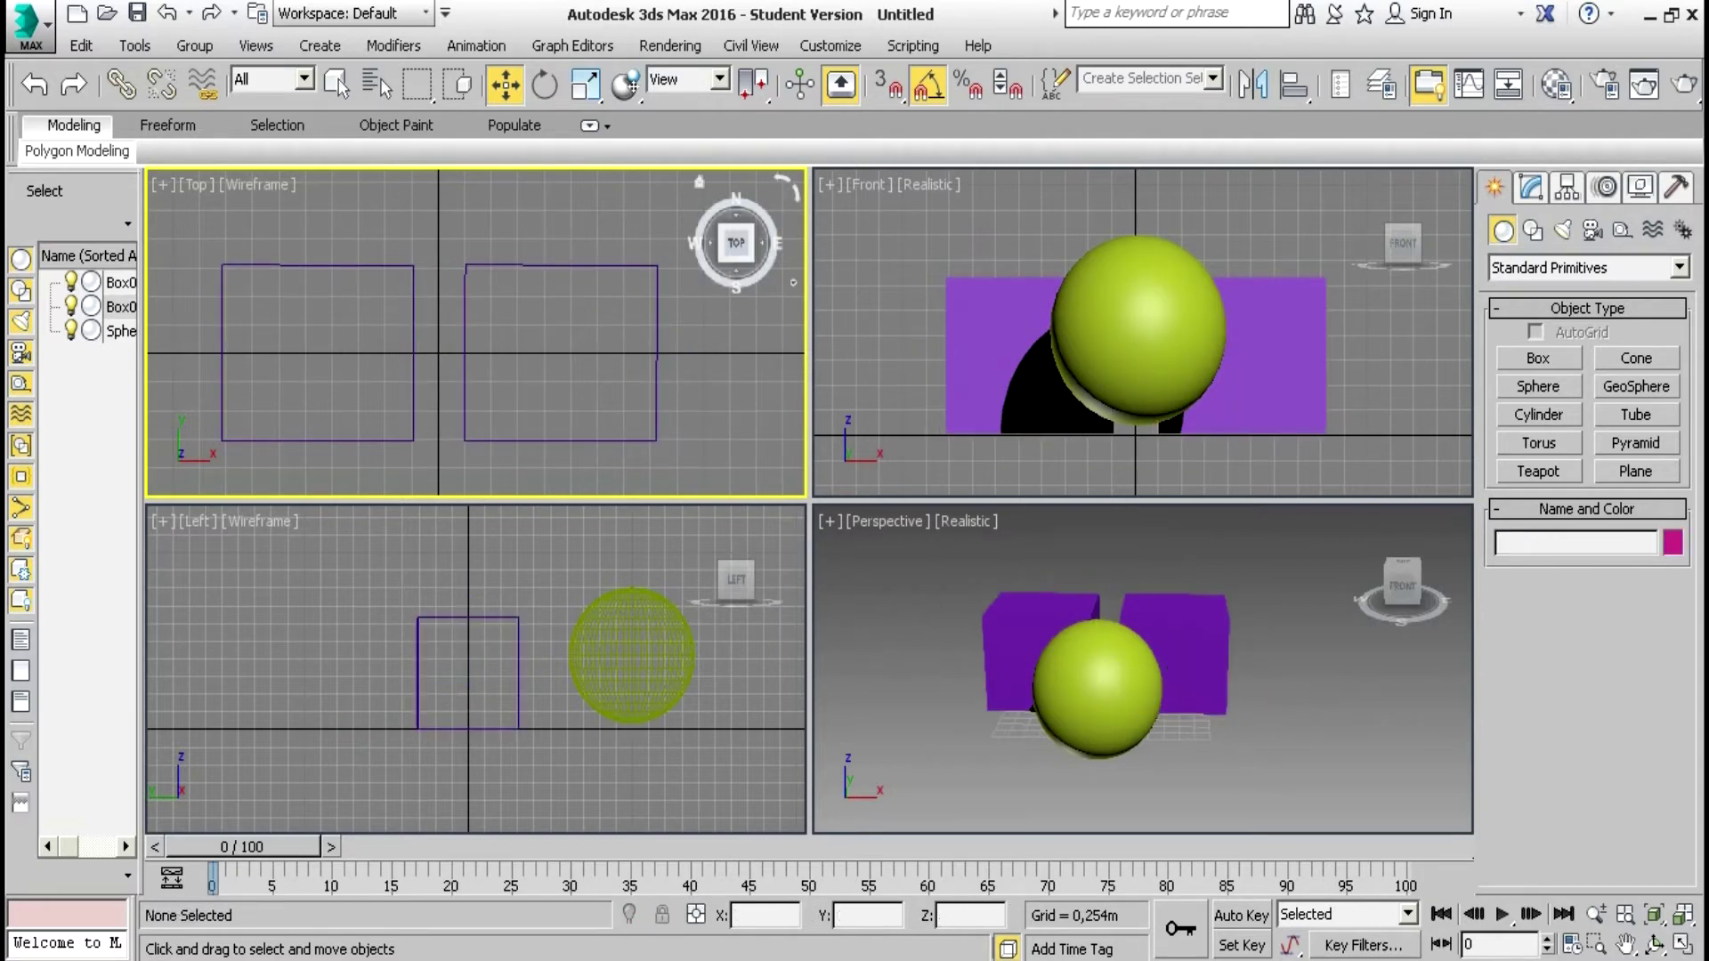
Create a cylinder about 0.343 m in radius and 1.21 m high beside the second box in the Top view, and align it with the boxes
left_click(1538, 415)
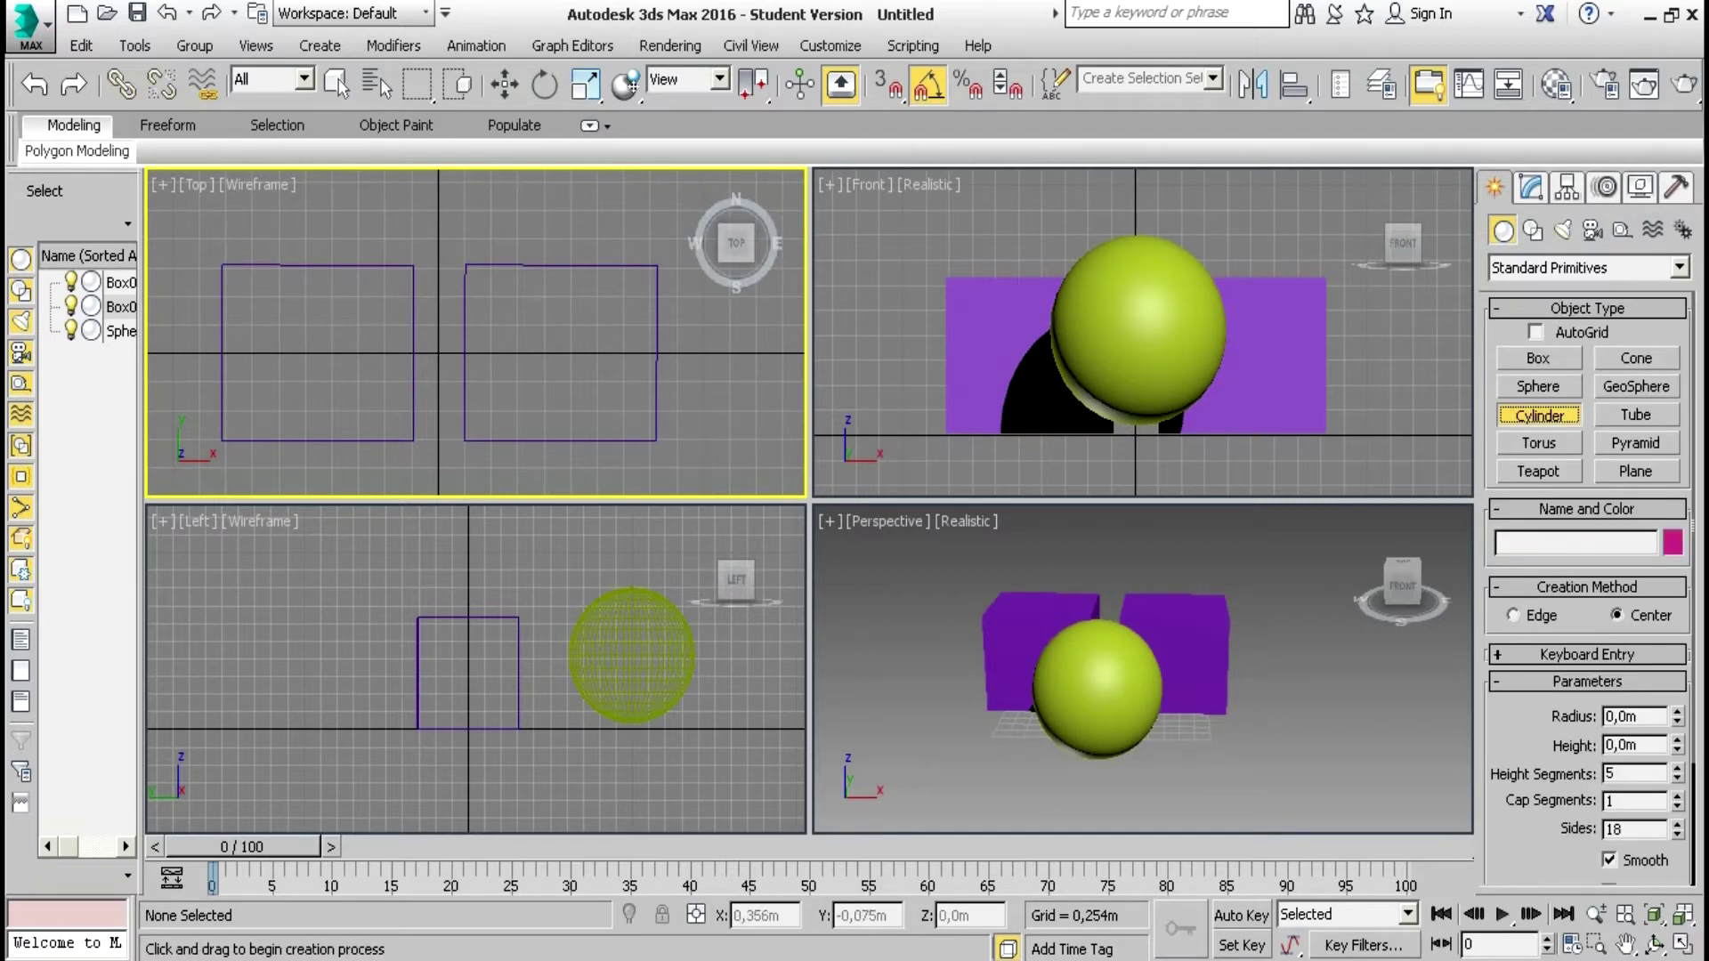
left_click_drag(746, 385, 783, 388)
left_click(772, 271)
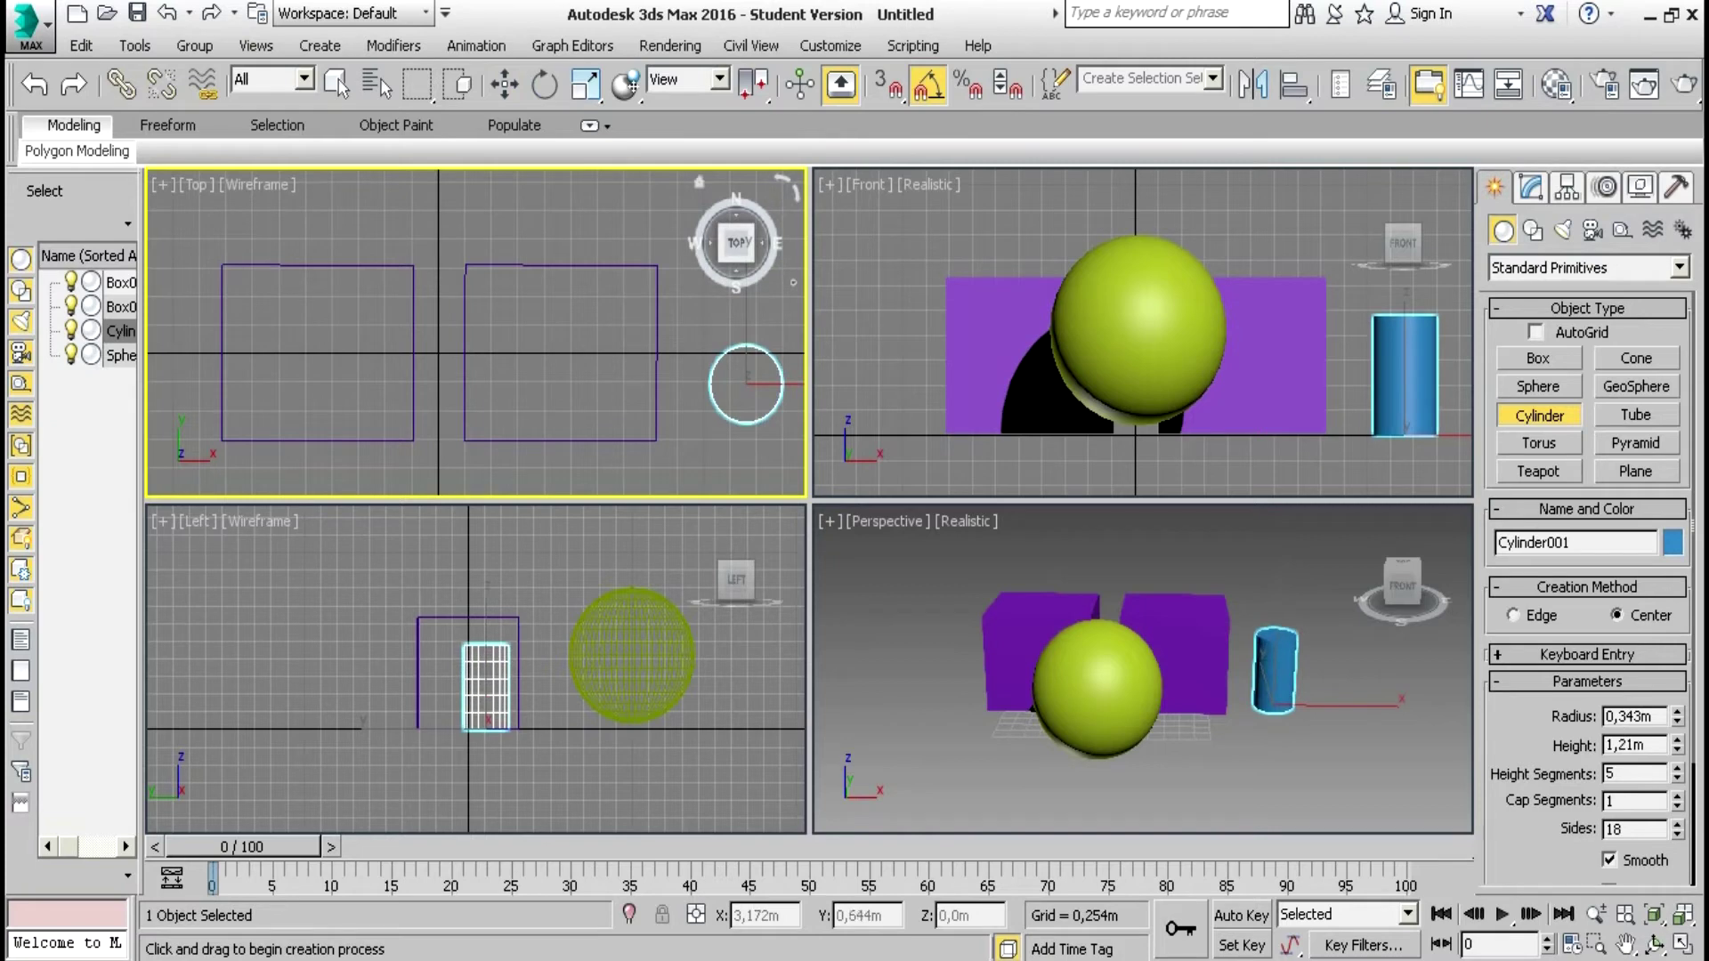
key("w")
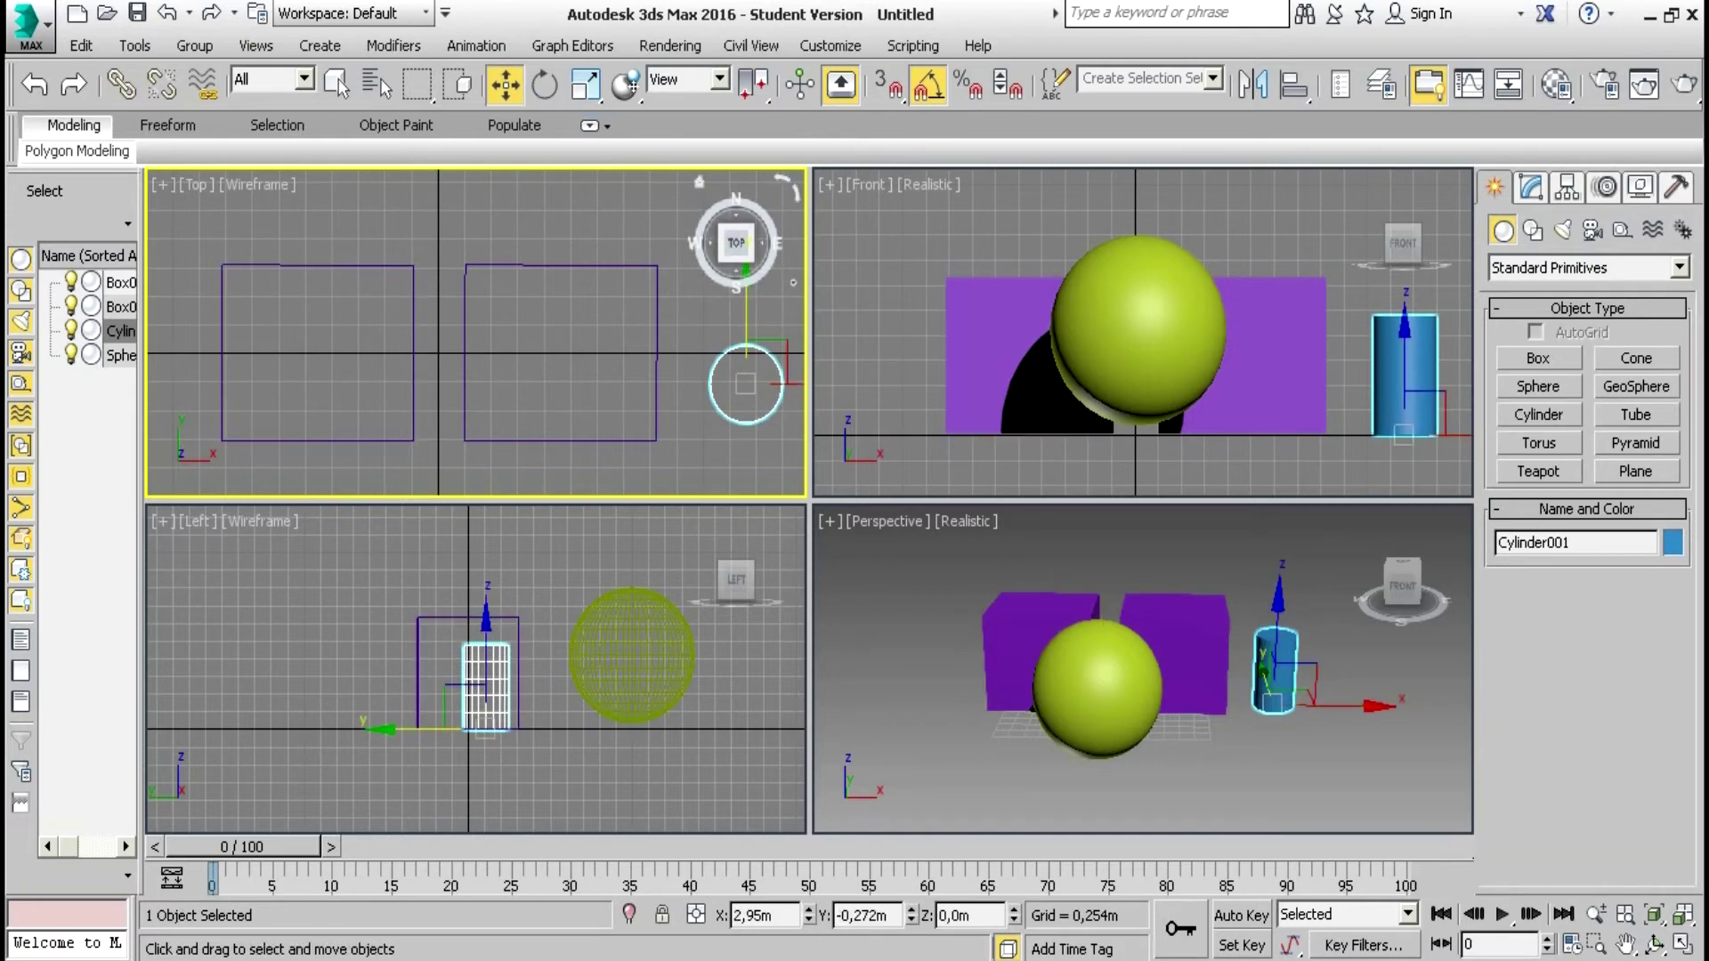
left_click(1626, 944)
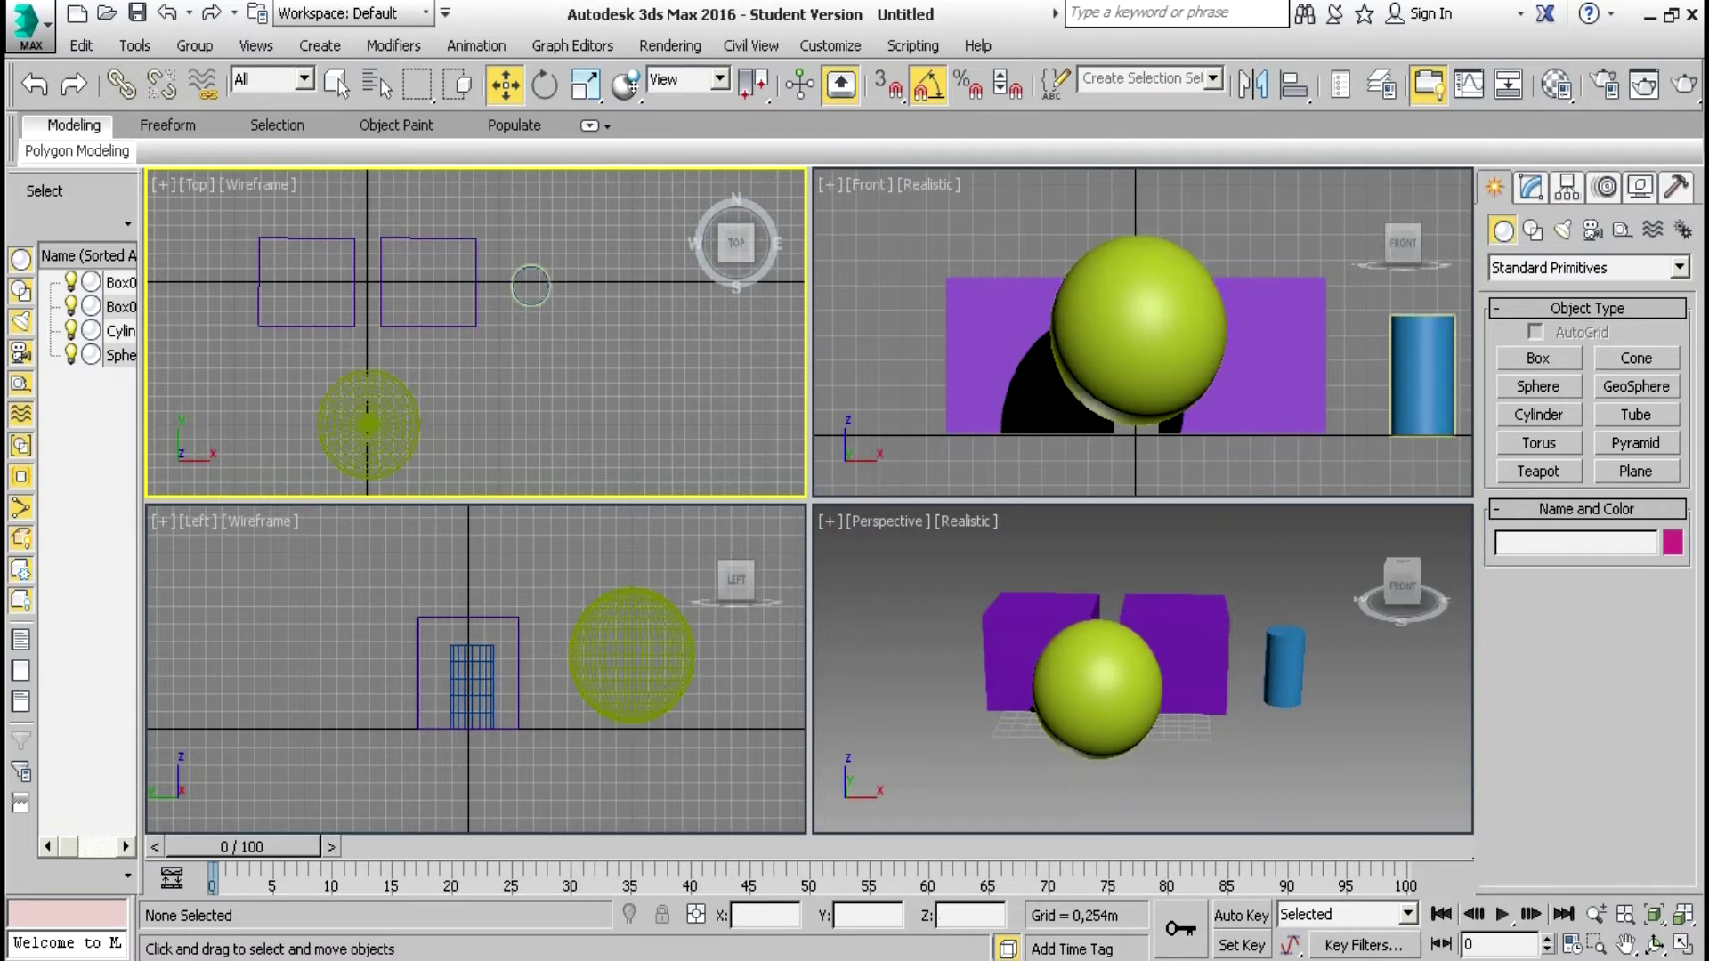
Create a torus in front of the cylinder in the Top view and adjust Radius 1 to about 1.458 m and Radius 2 to about 0.246 m
left_click(1539, 443)
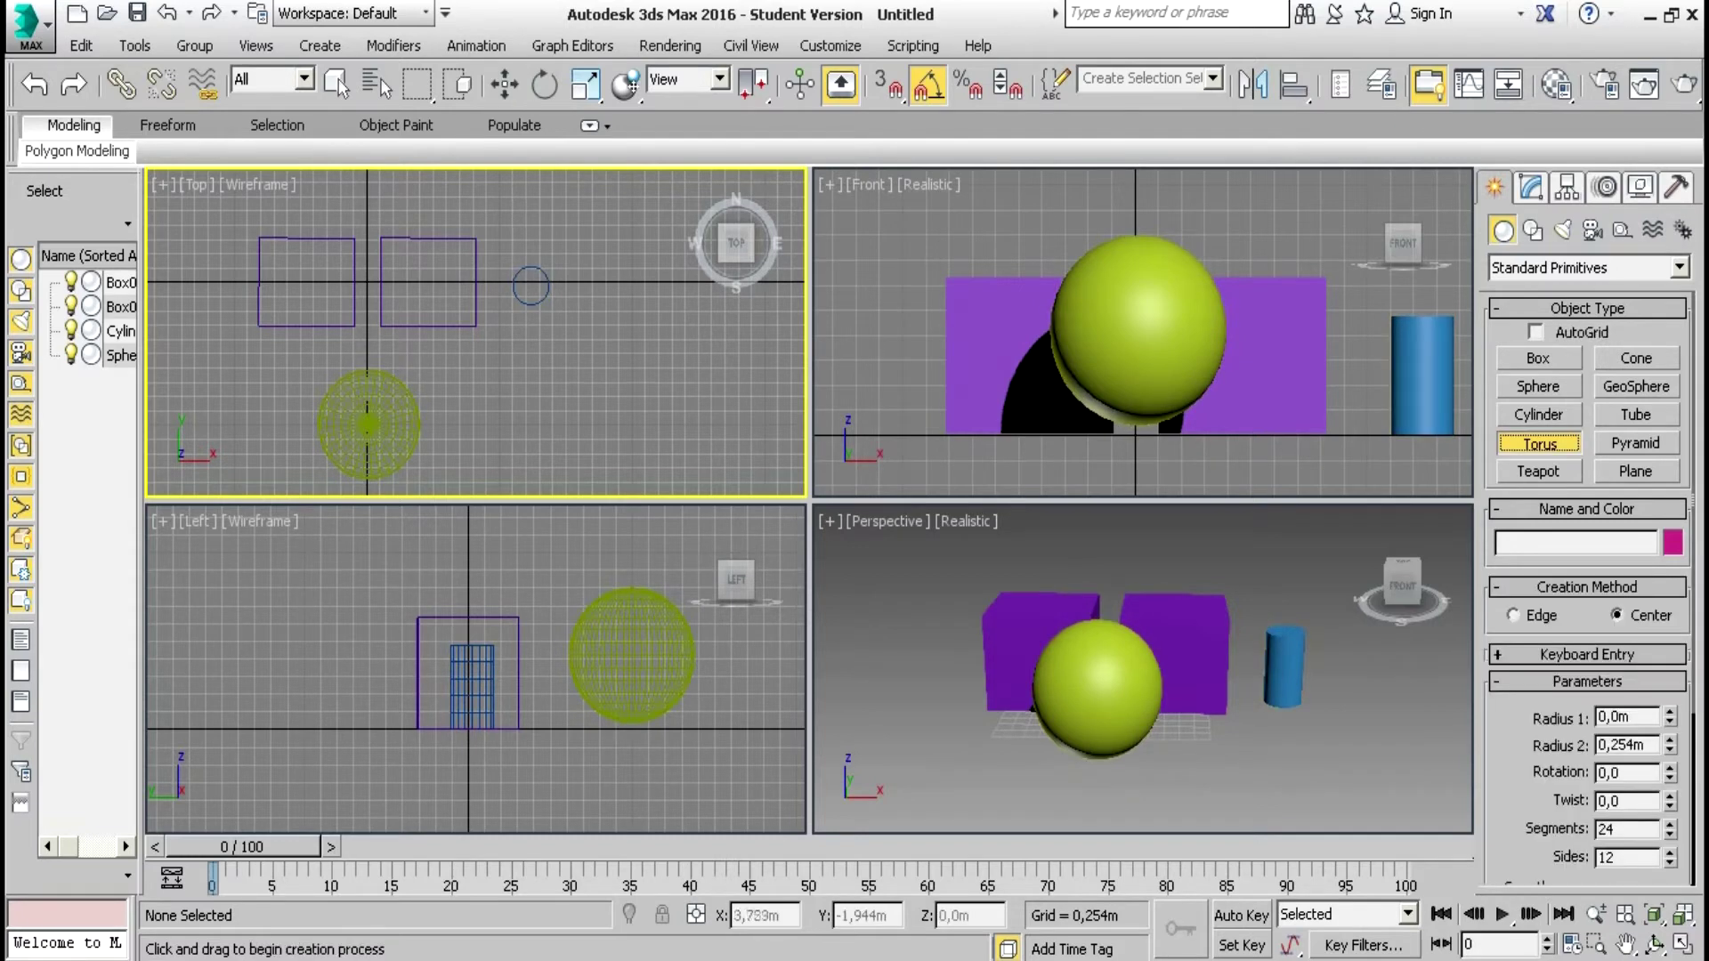
left_click_drag(518, 395, 556, 455)
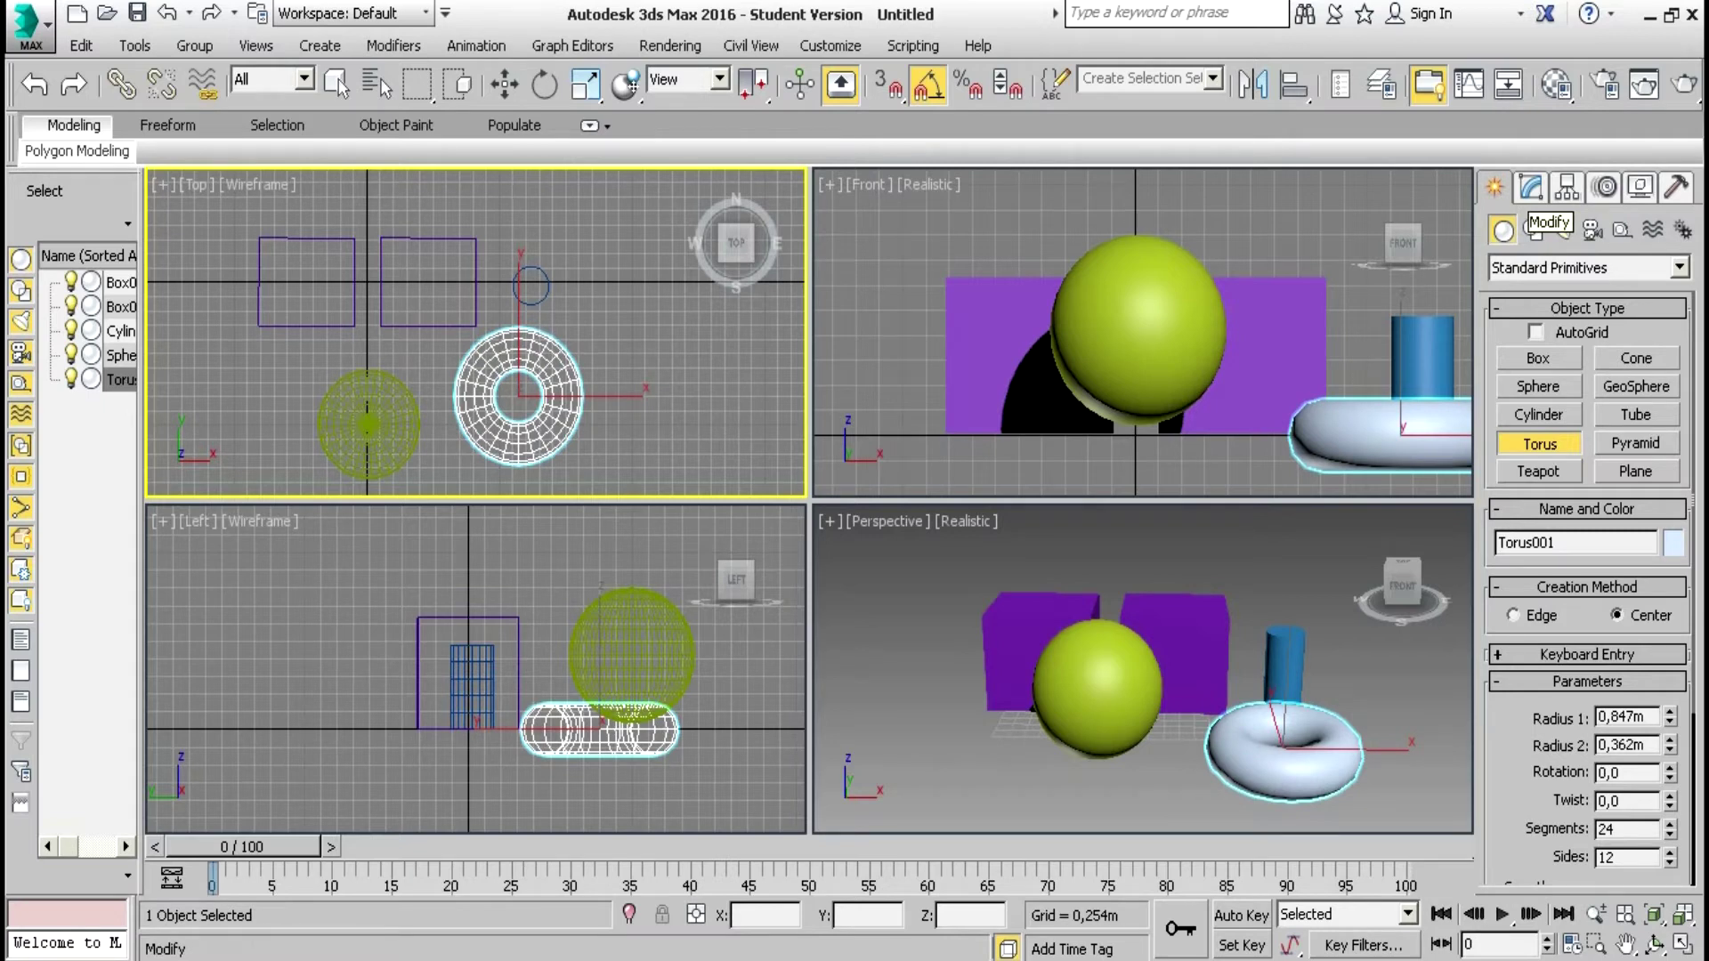
left_click(1530, 189)
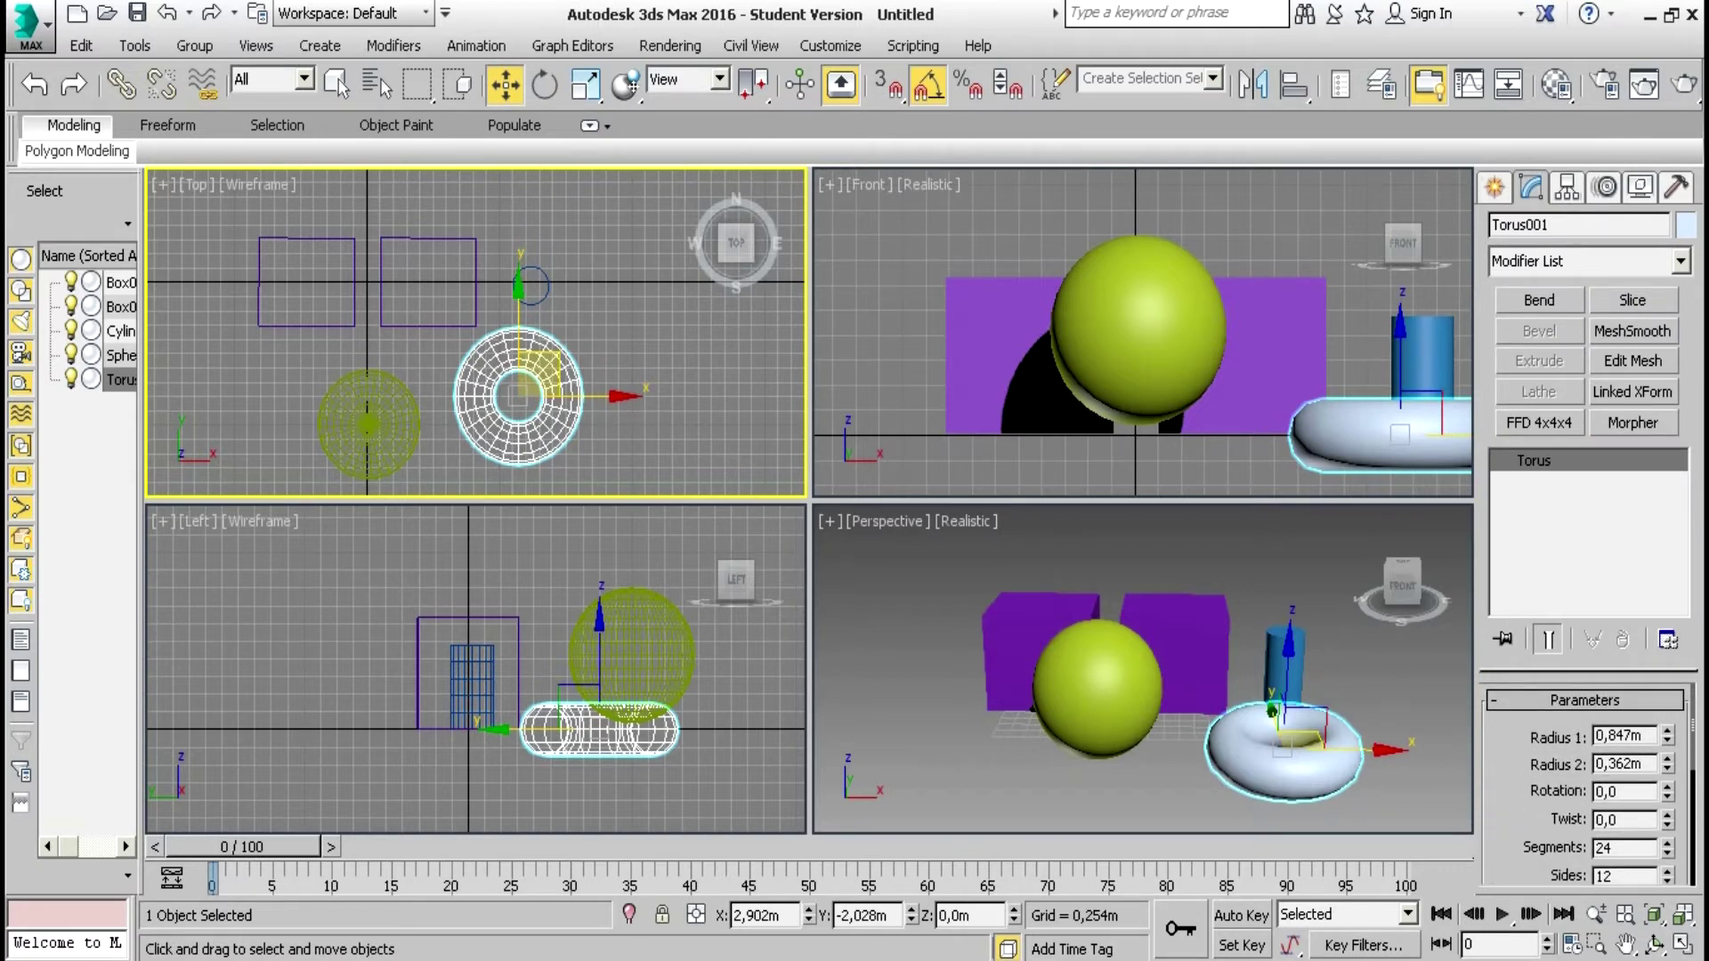
scroll(1584, 783, "down", 4)
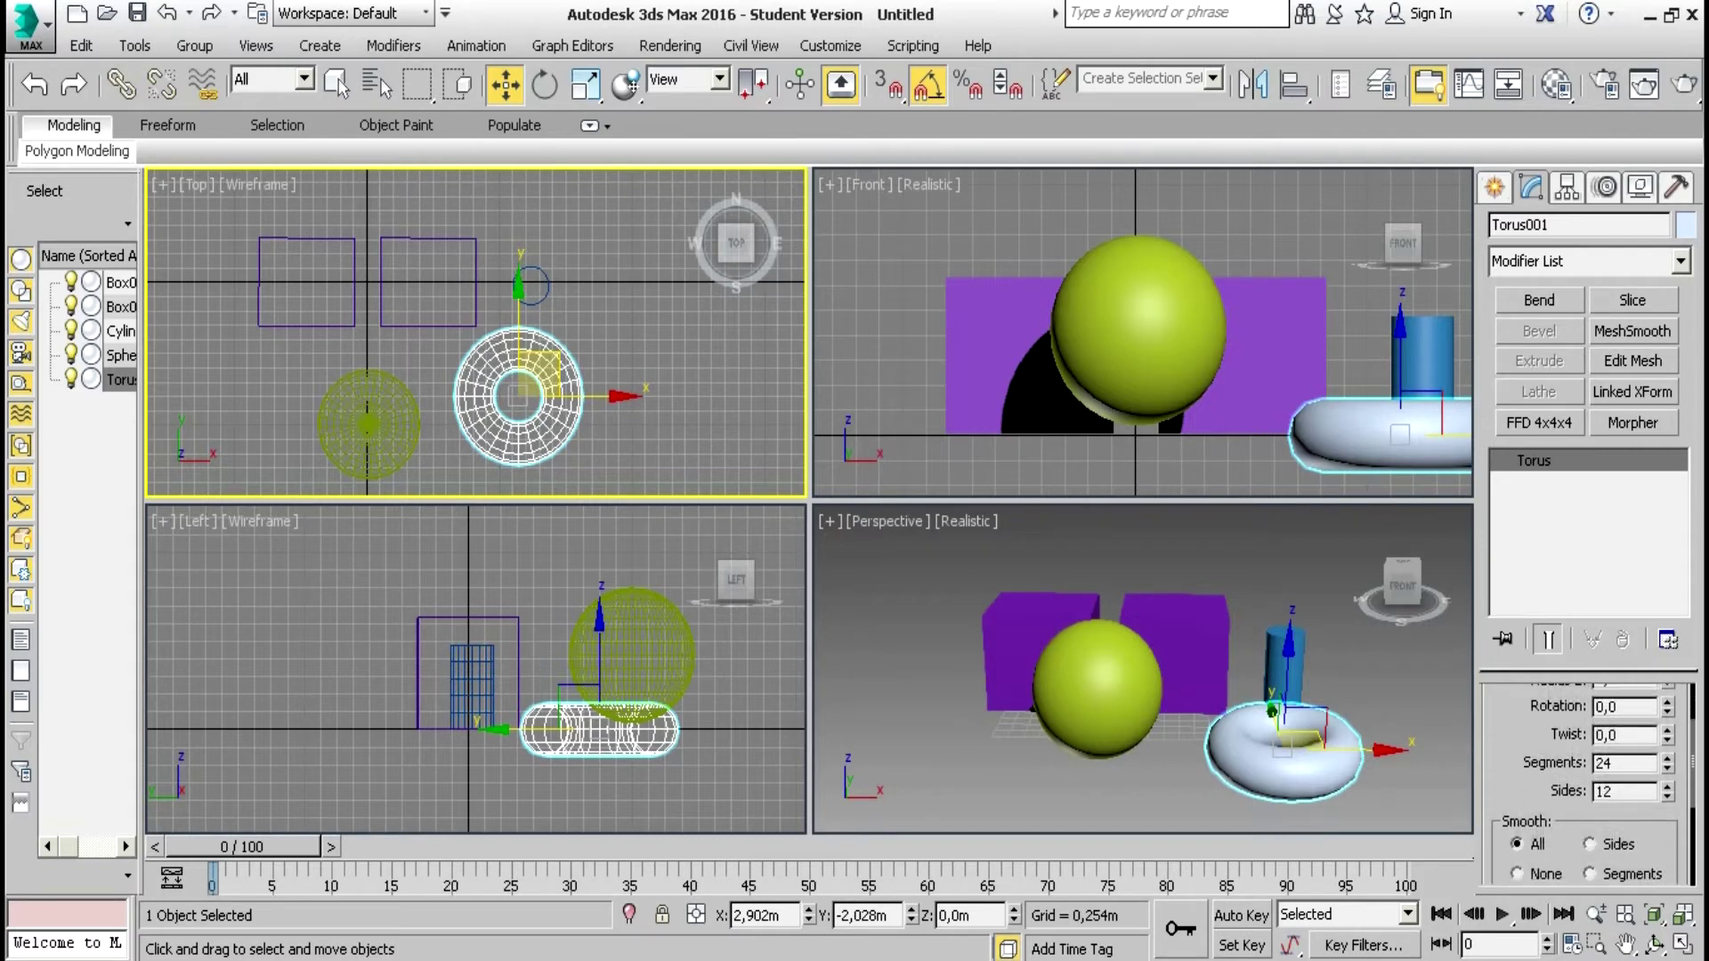
scroll(1584, 783, "up", 4)
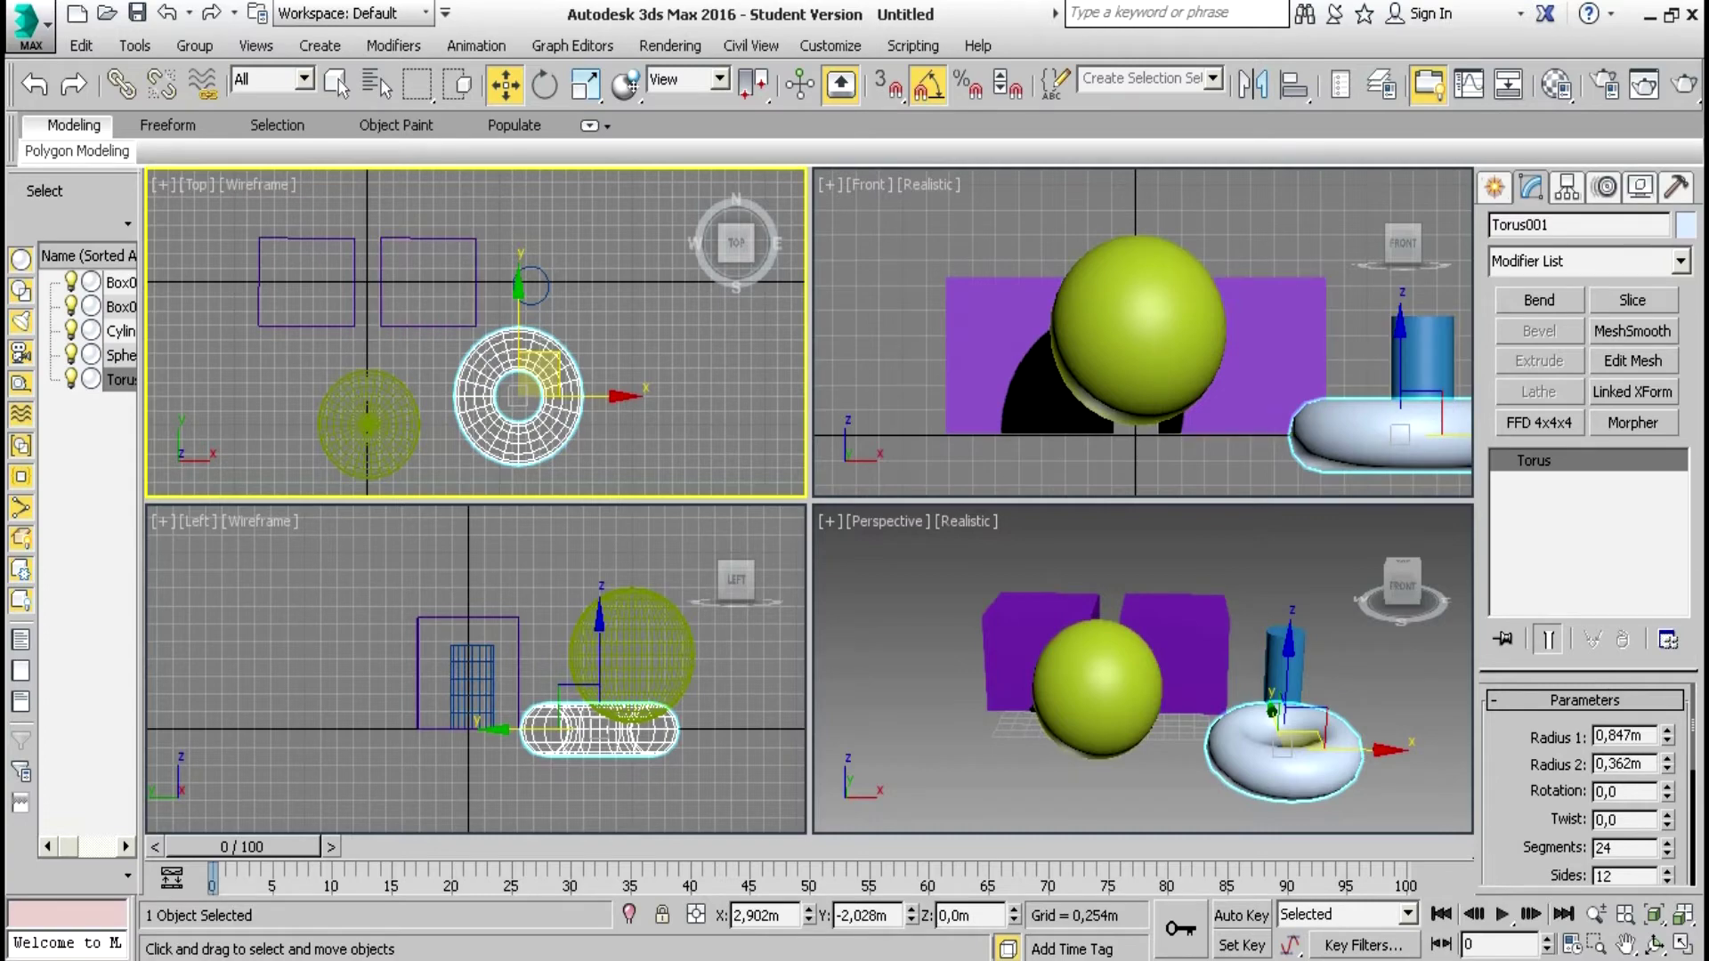
left_click_drag(1666, 731, 1666, 605)
left_click_drag(1667, 675, 1667, 752)
left_click_drag(1667, 764, 1667, 789)
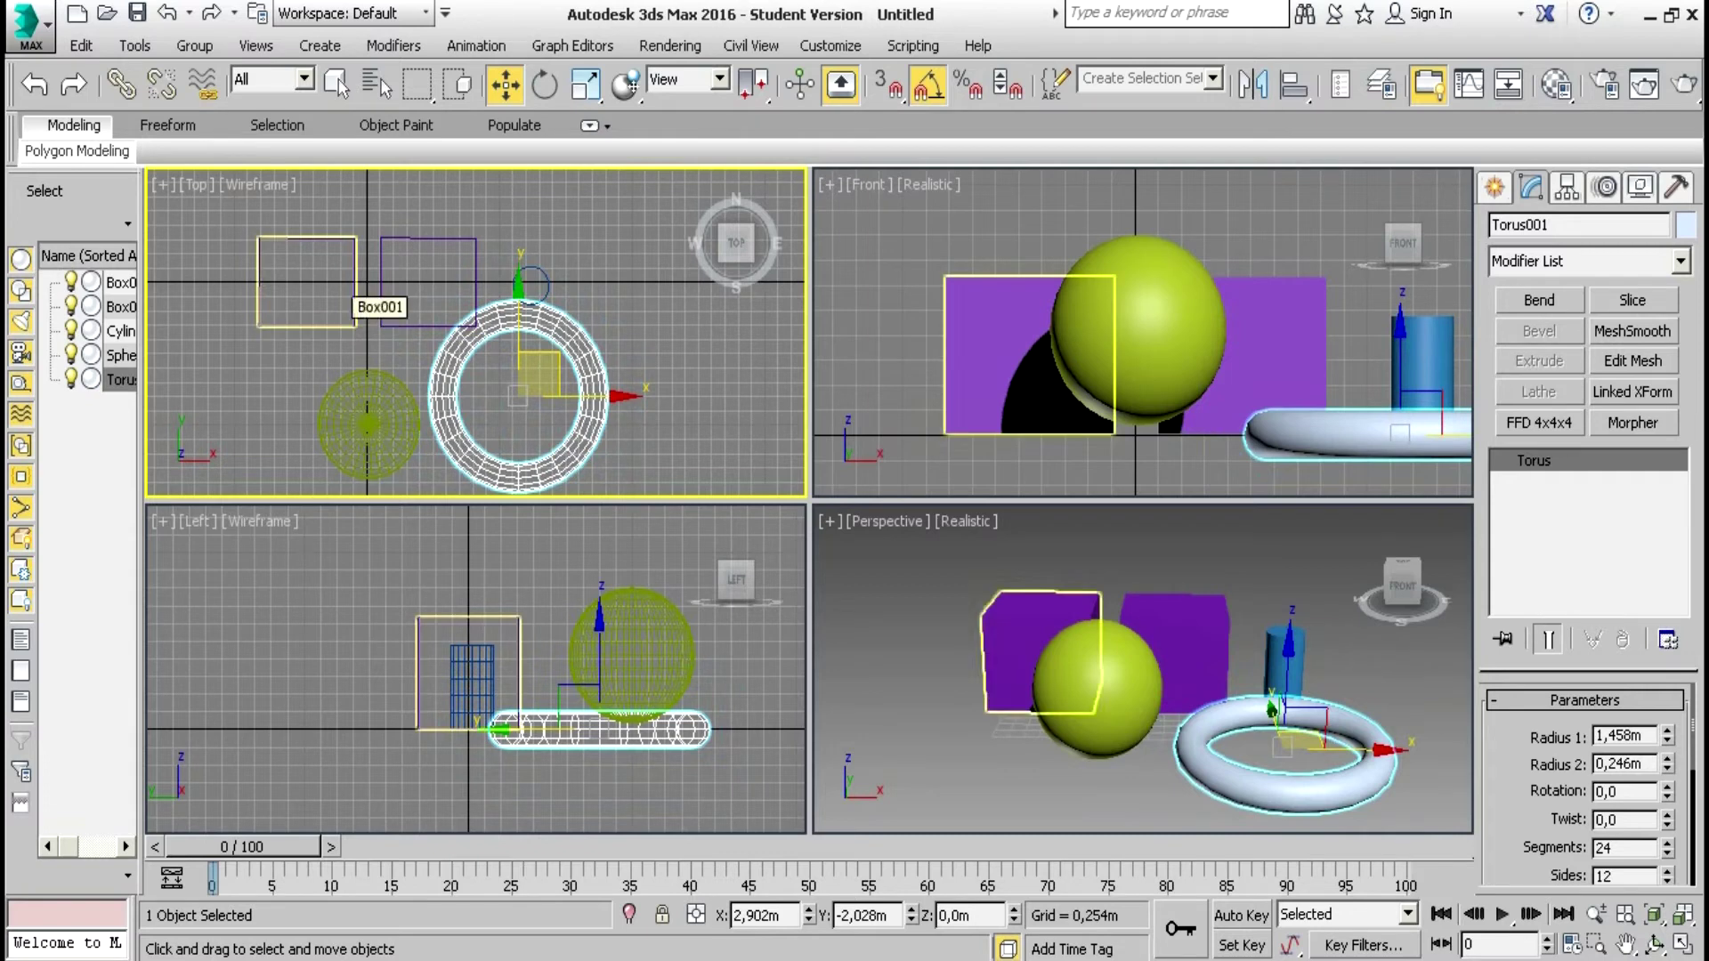
Select the first box and adjust its length to about 2.236 m
left_click(354, 295)
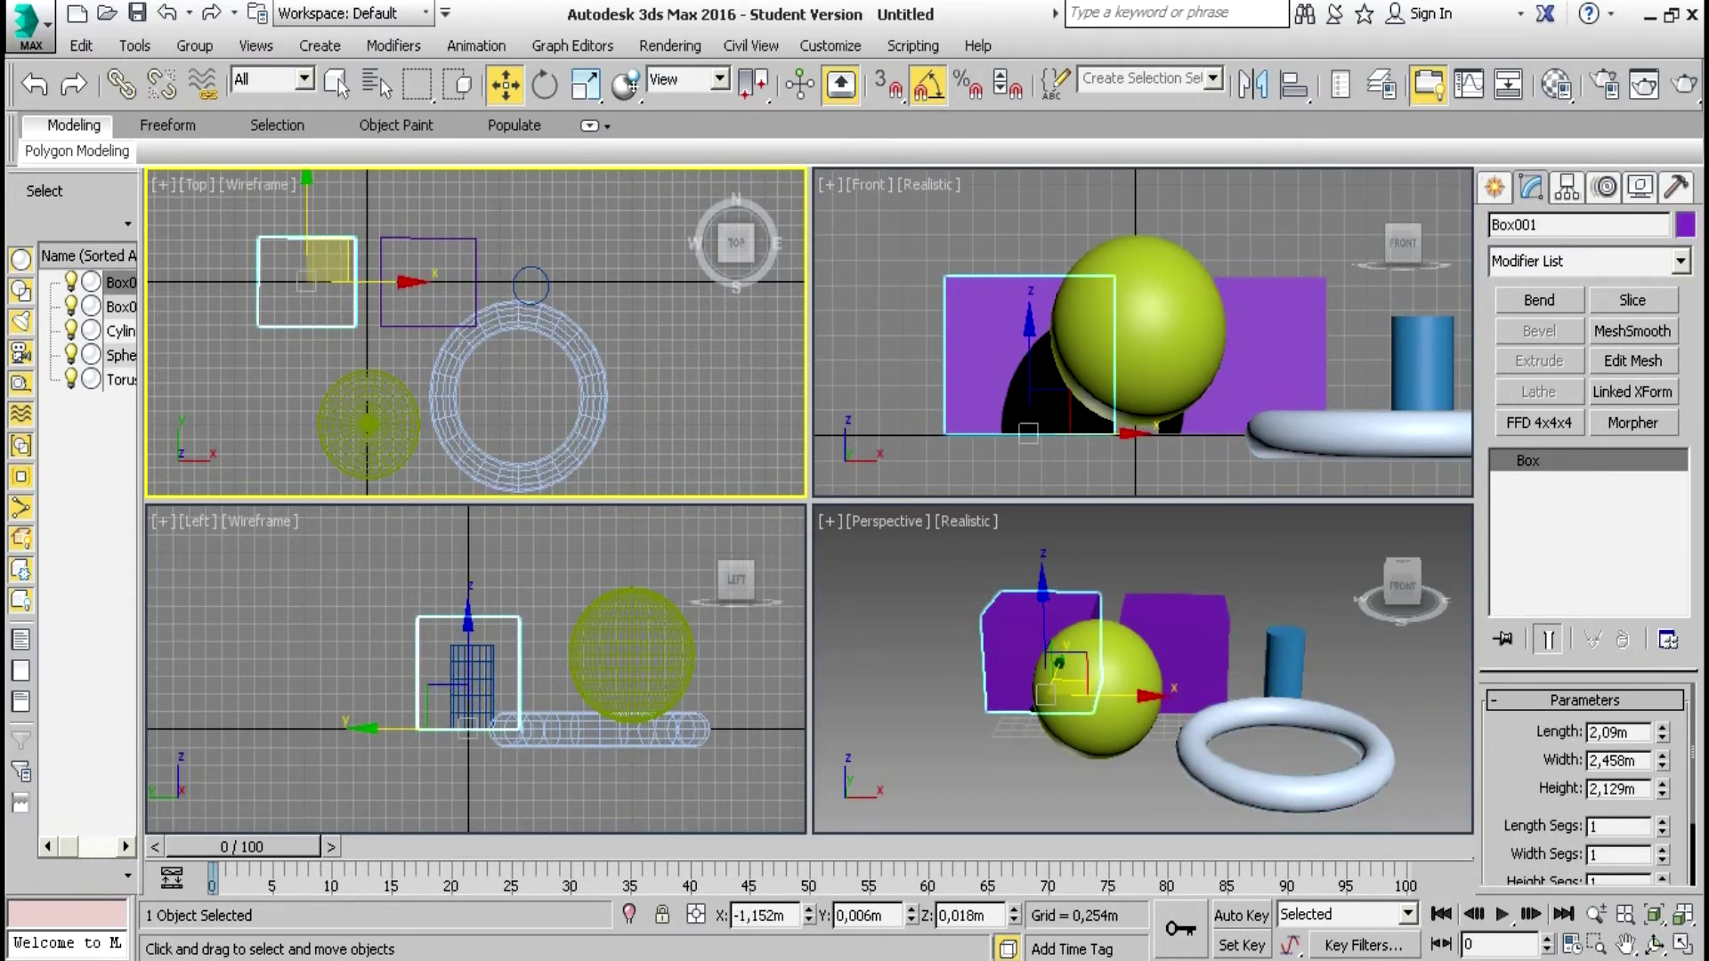
mouse_move(1660, 732)
left_mouse_down()
mouse_move(1660, 804)
mouse_move(1661, 726)
left_mouse_up()
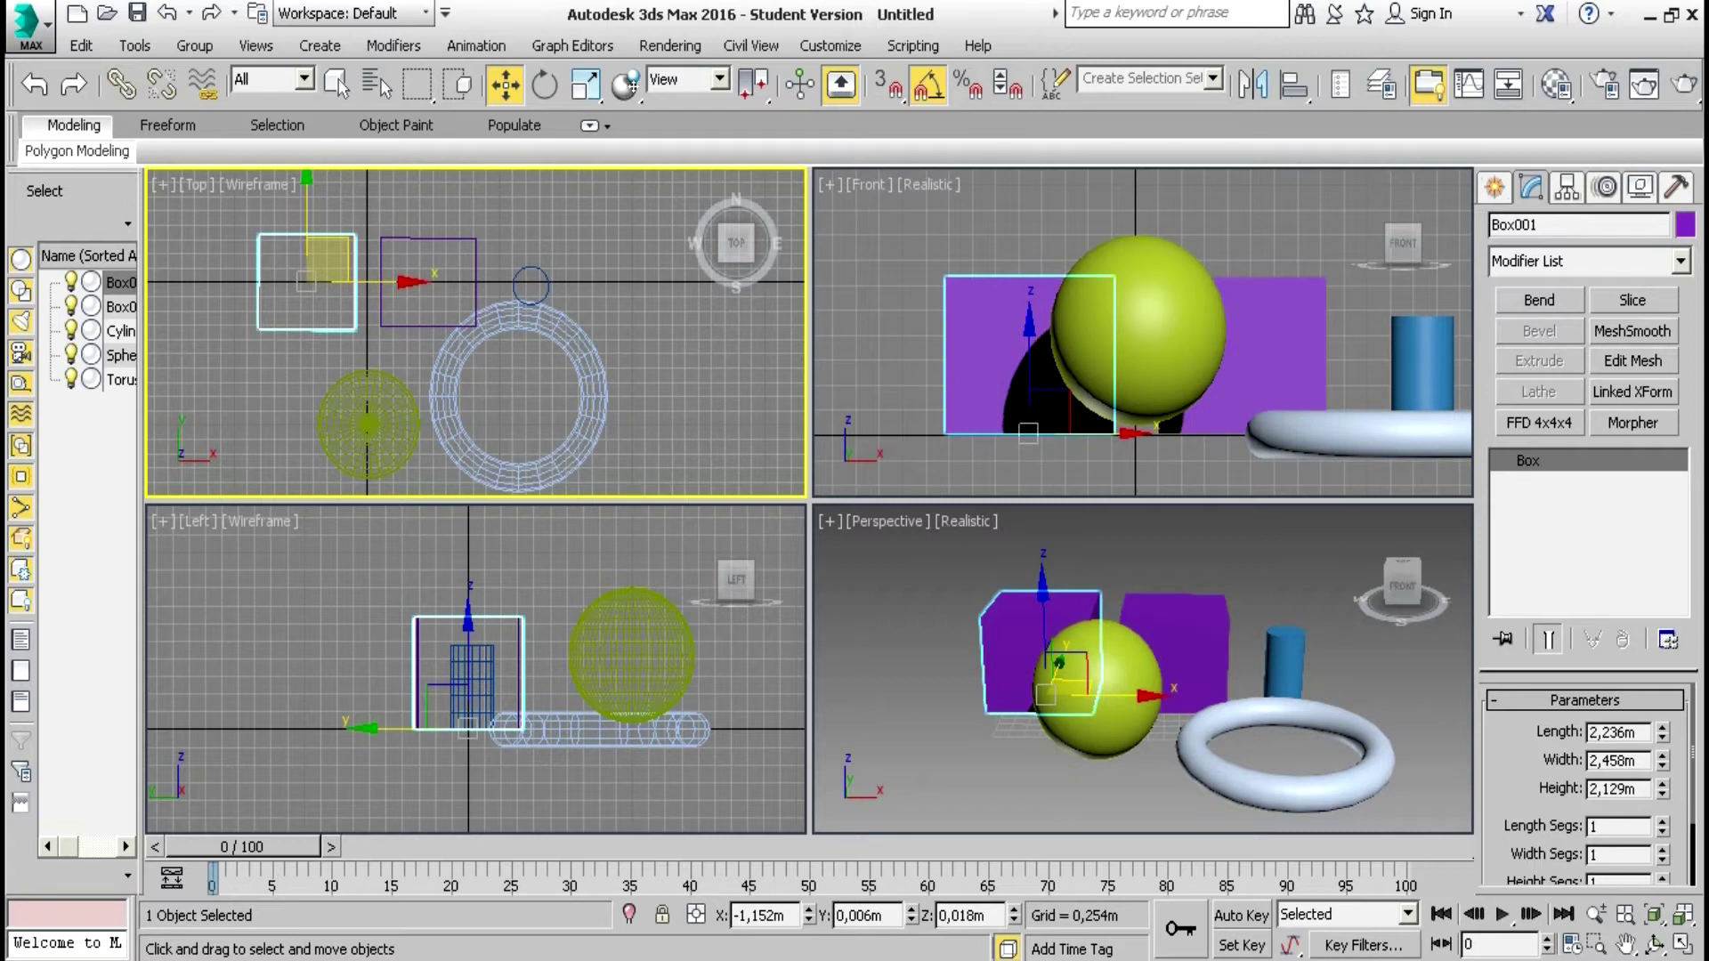
left_click_drag(1642, 731, 1592, 732)
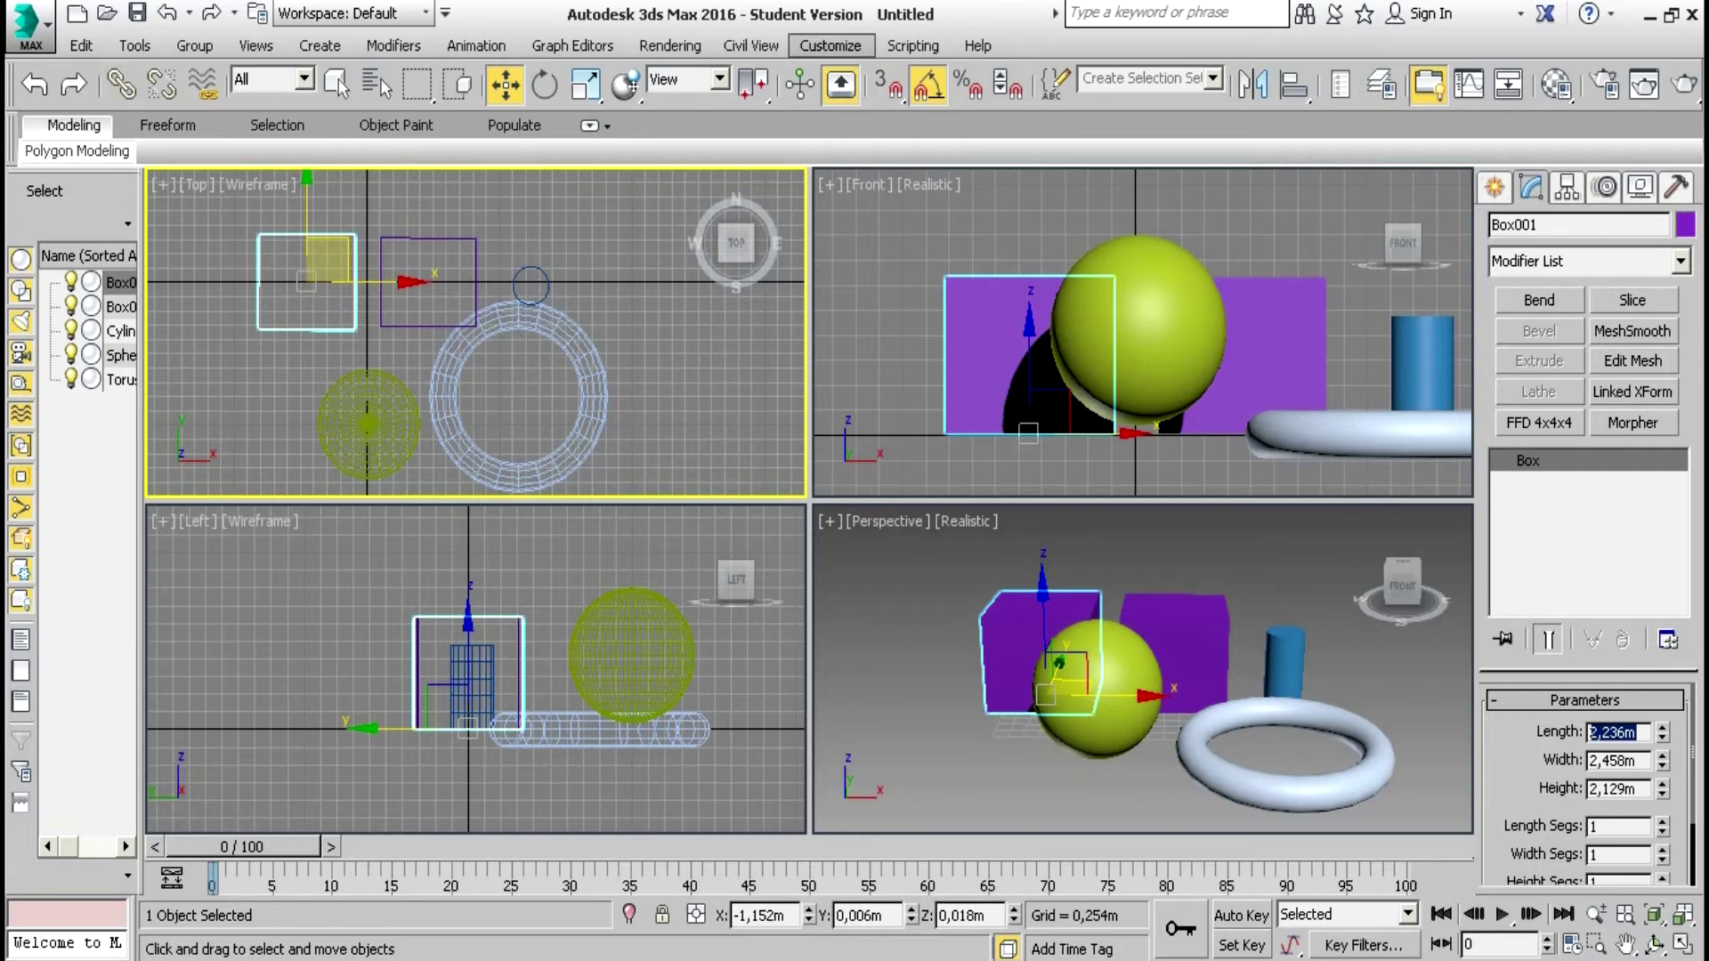
Set the display unit scale to metric Meters in Units Setup
left_click(830, 45)
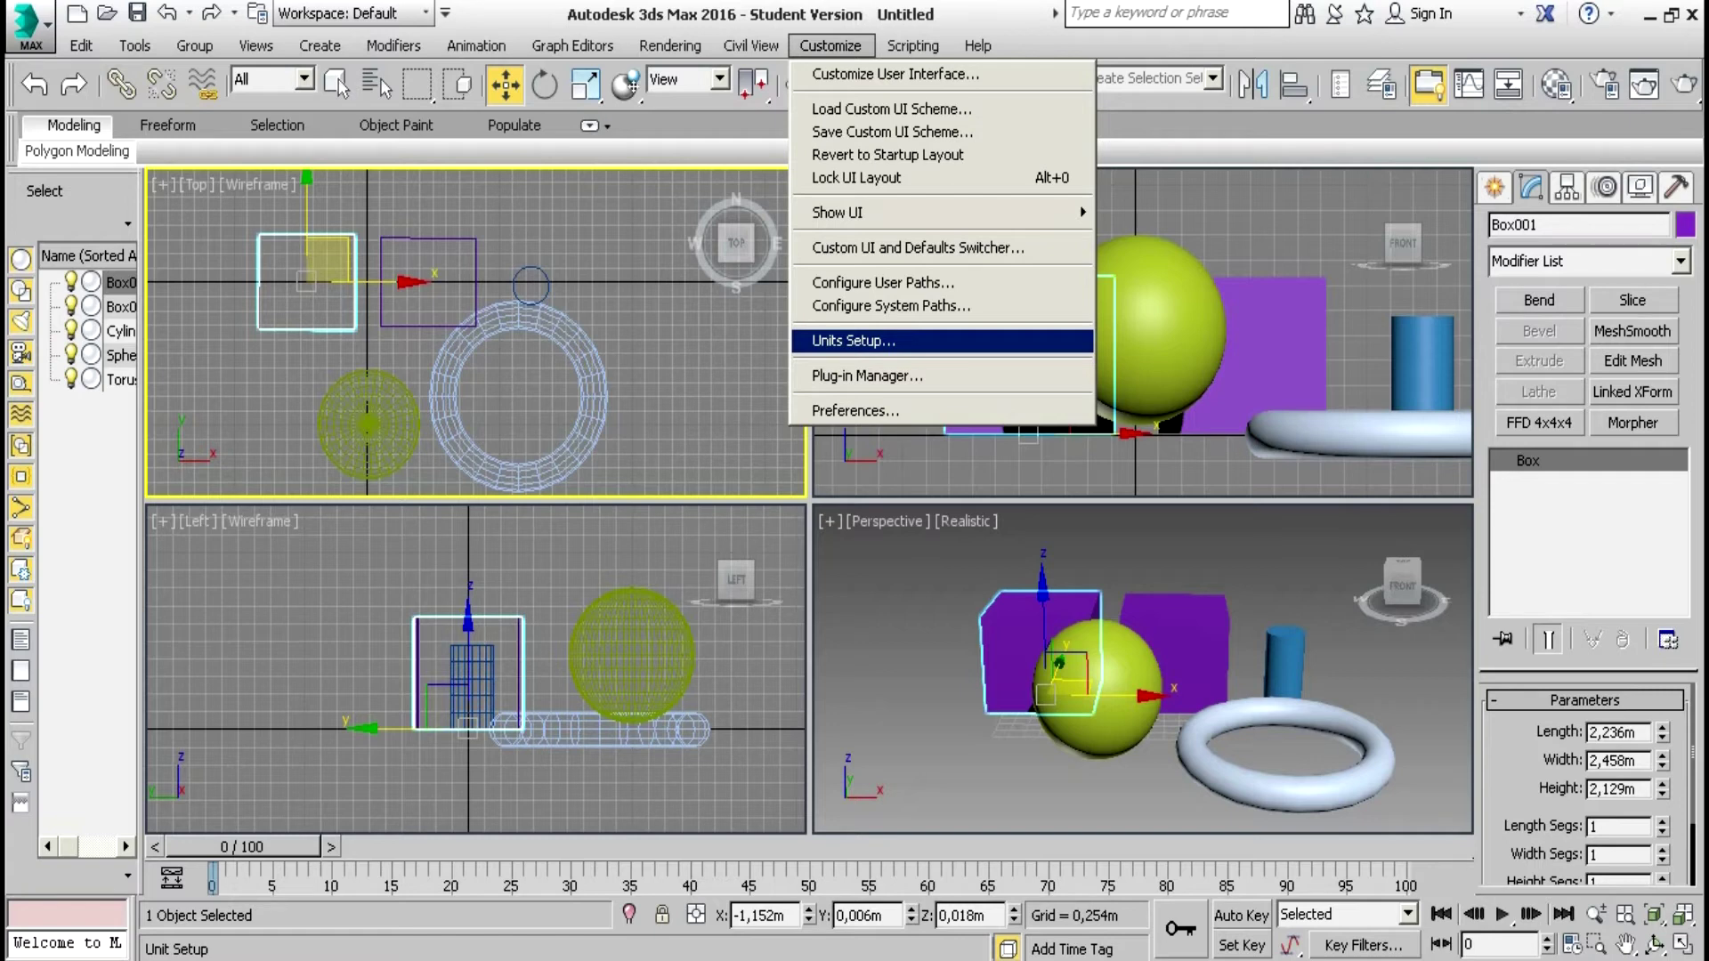
left_click(853, 340)
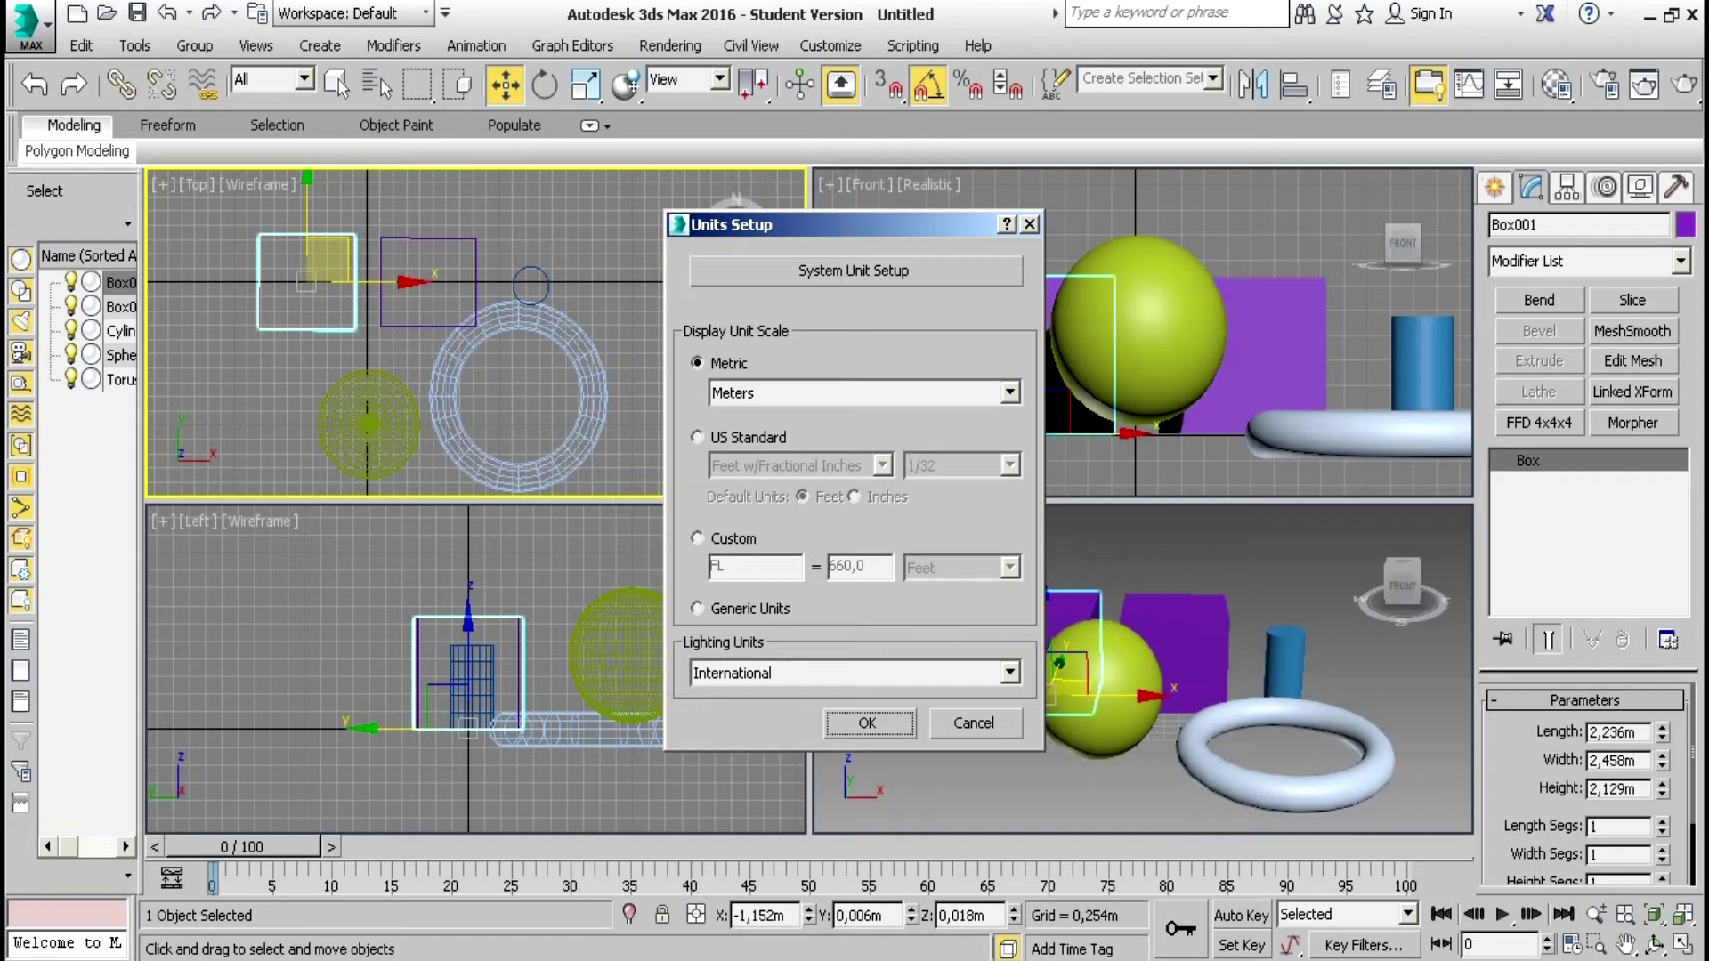
left_click(1008, 393)
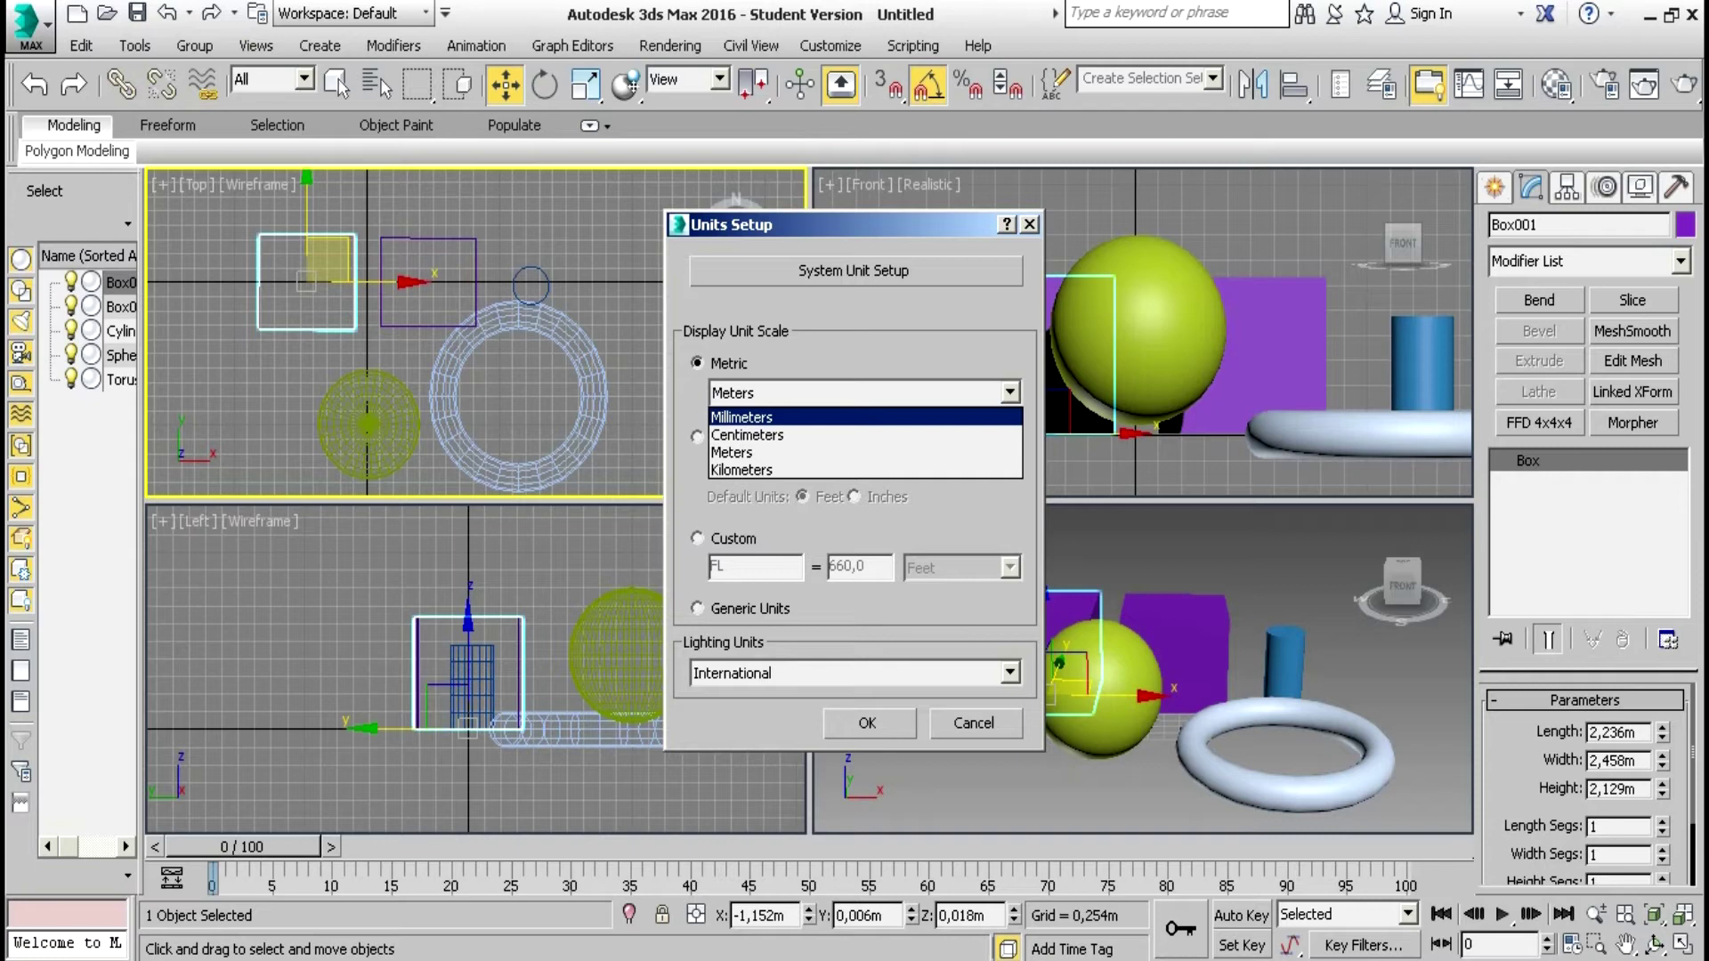
left_click(732, 452)
key("Return")
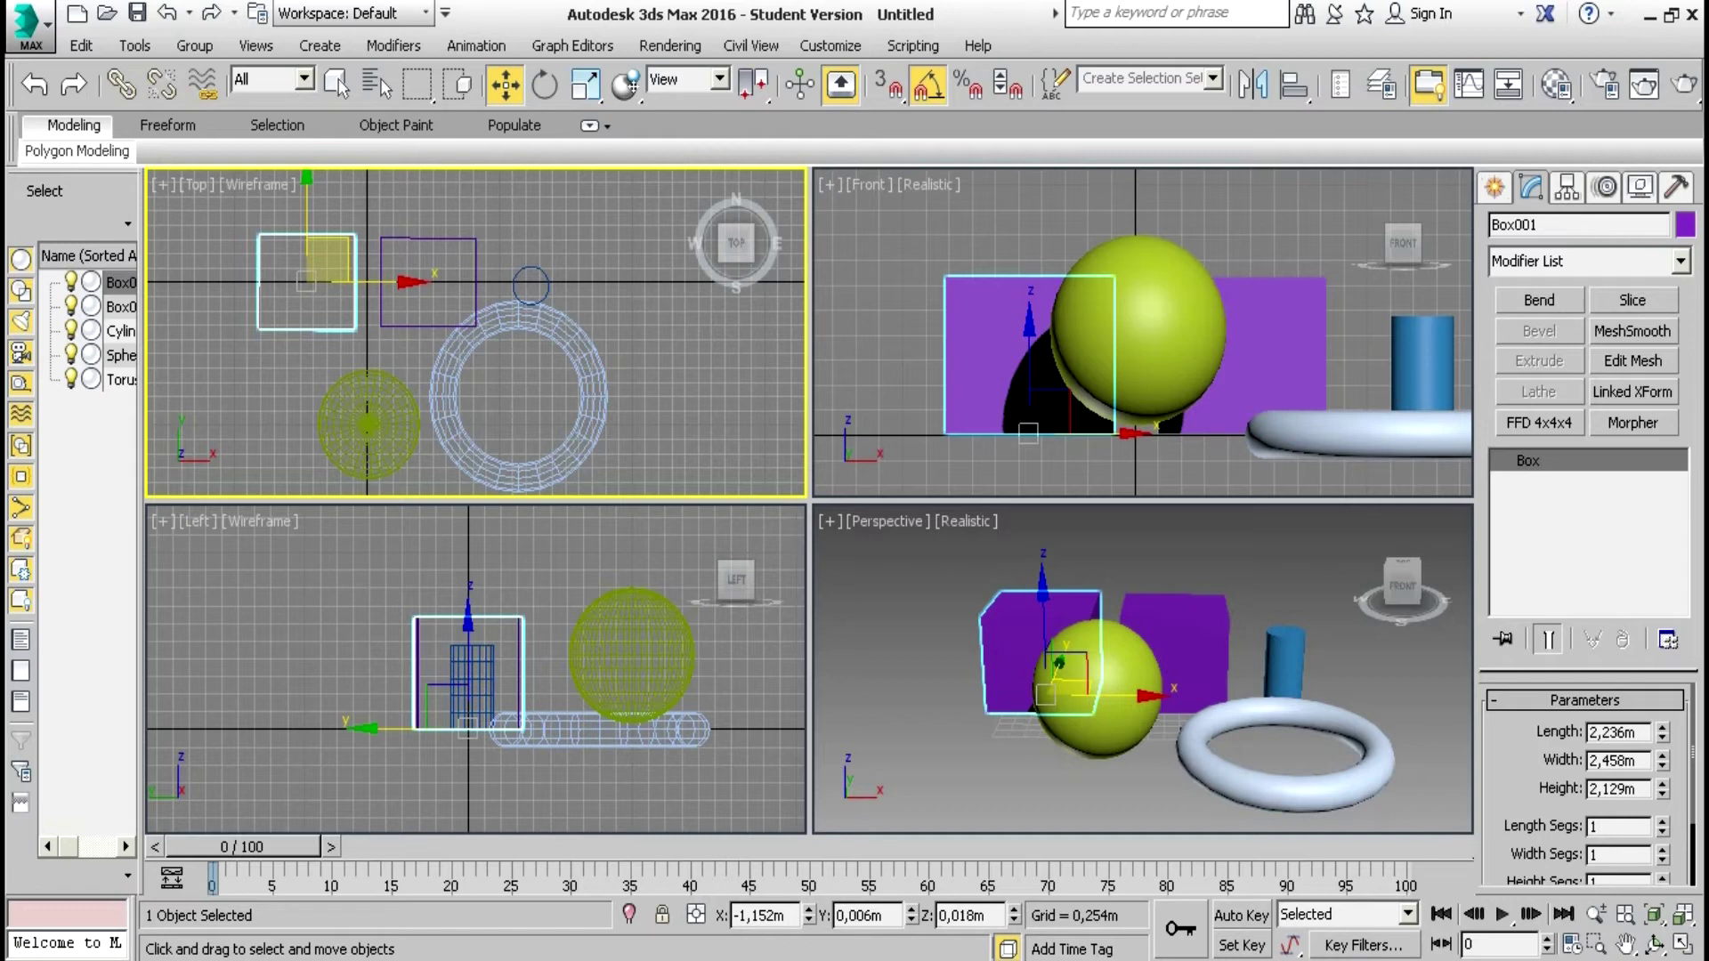
Set the first box's length, width and height to 2 m each
left_click_drag(1636, 732, 1592, 731)
type("2")
key("Tab")
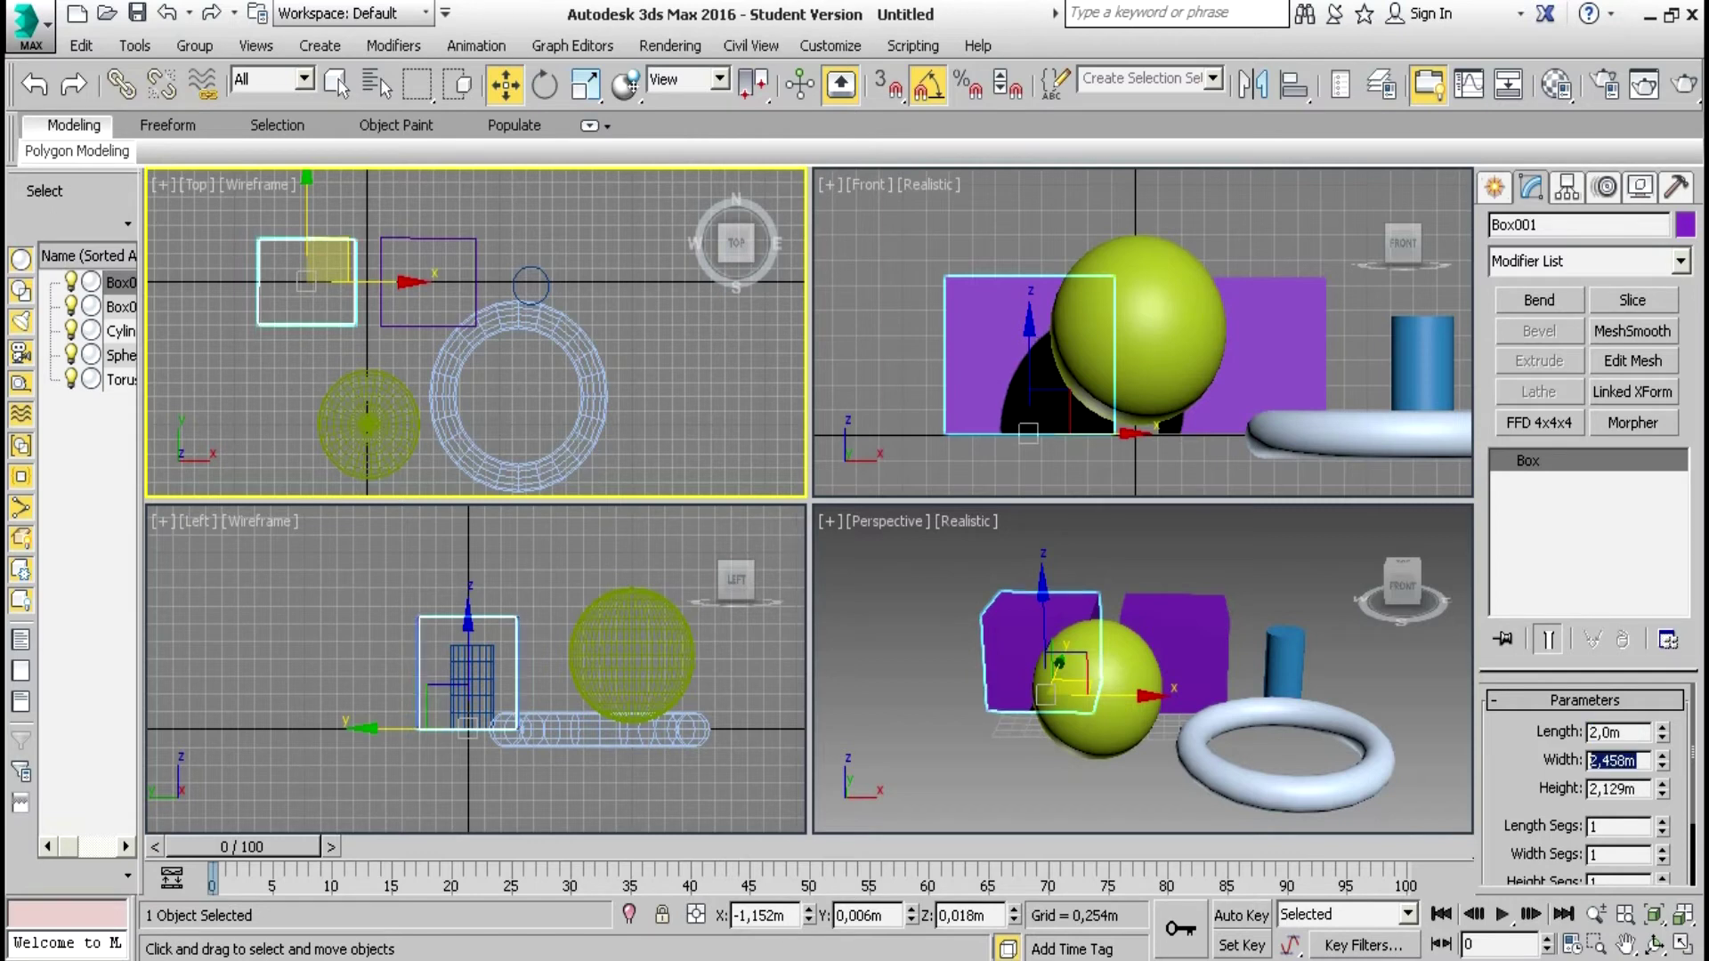
type("2")
key("Tab")
type("2")
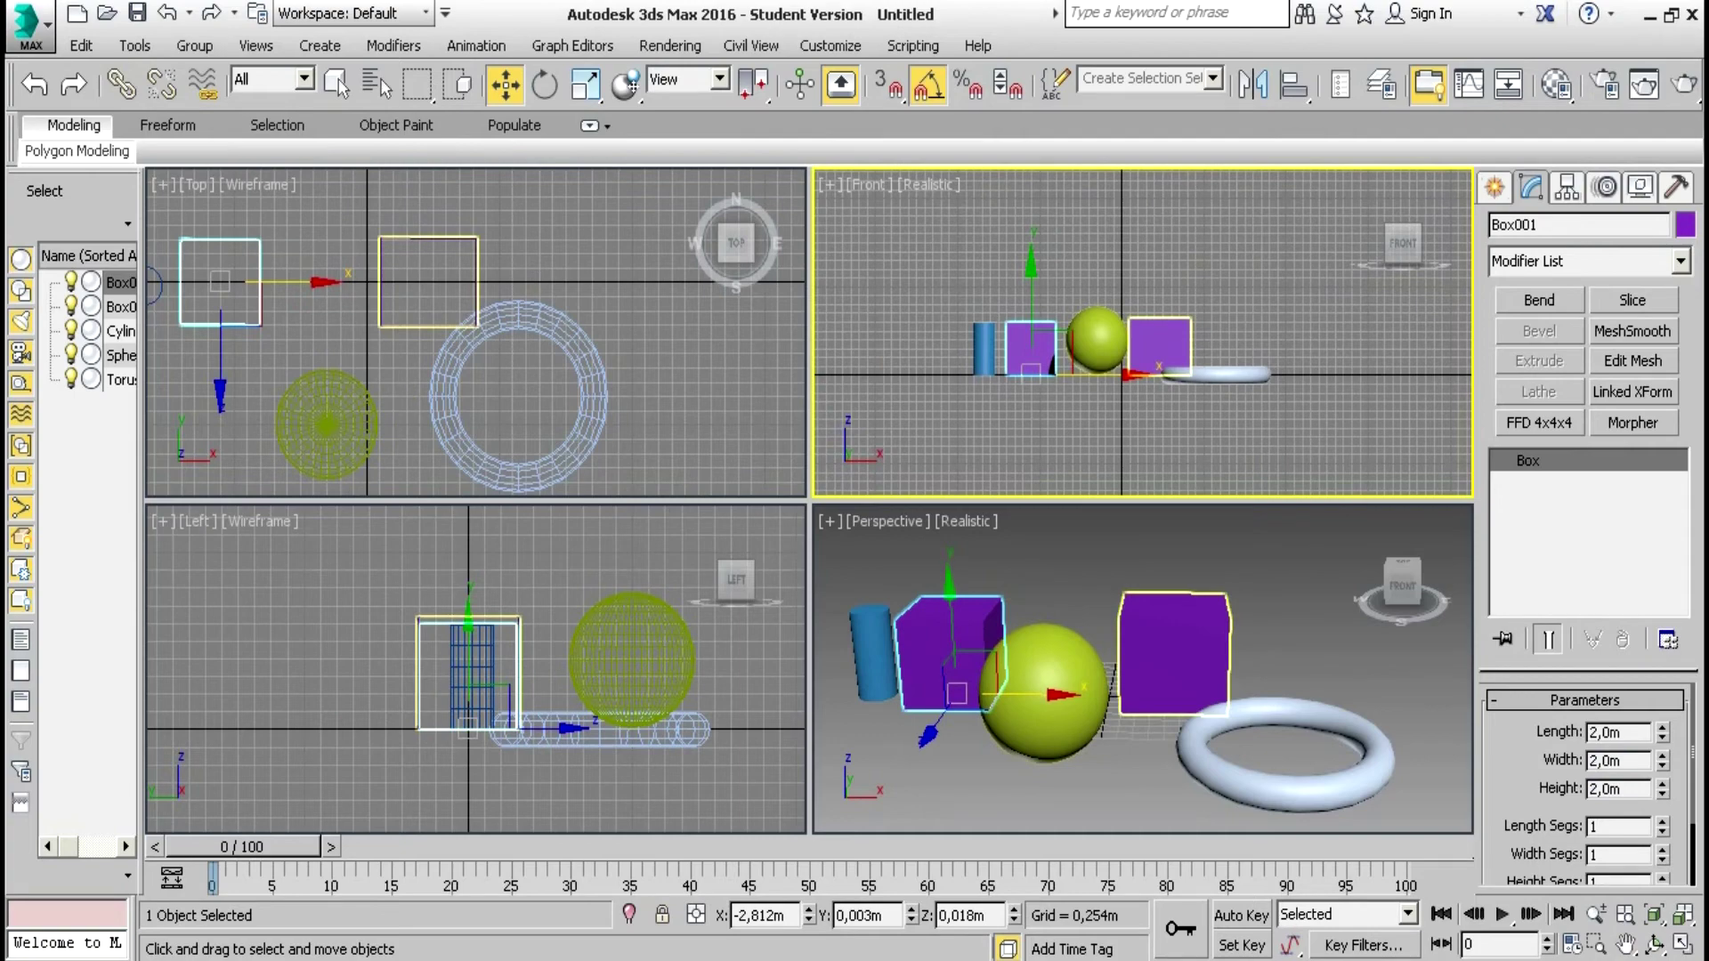
Turn the green sphere into a half dome with its Hemisphere parameter and lower it to about Z 0.008 m
left_click(1096, 343)
left_click(1162, 347)
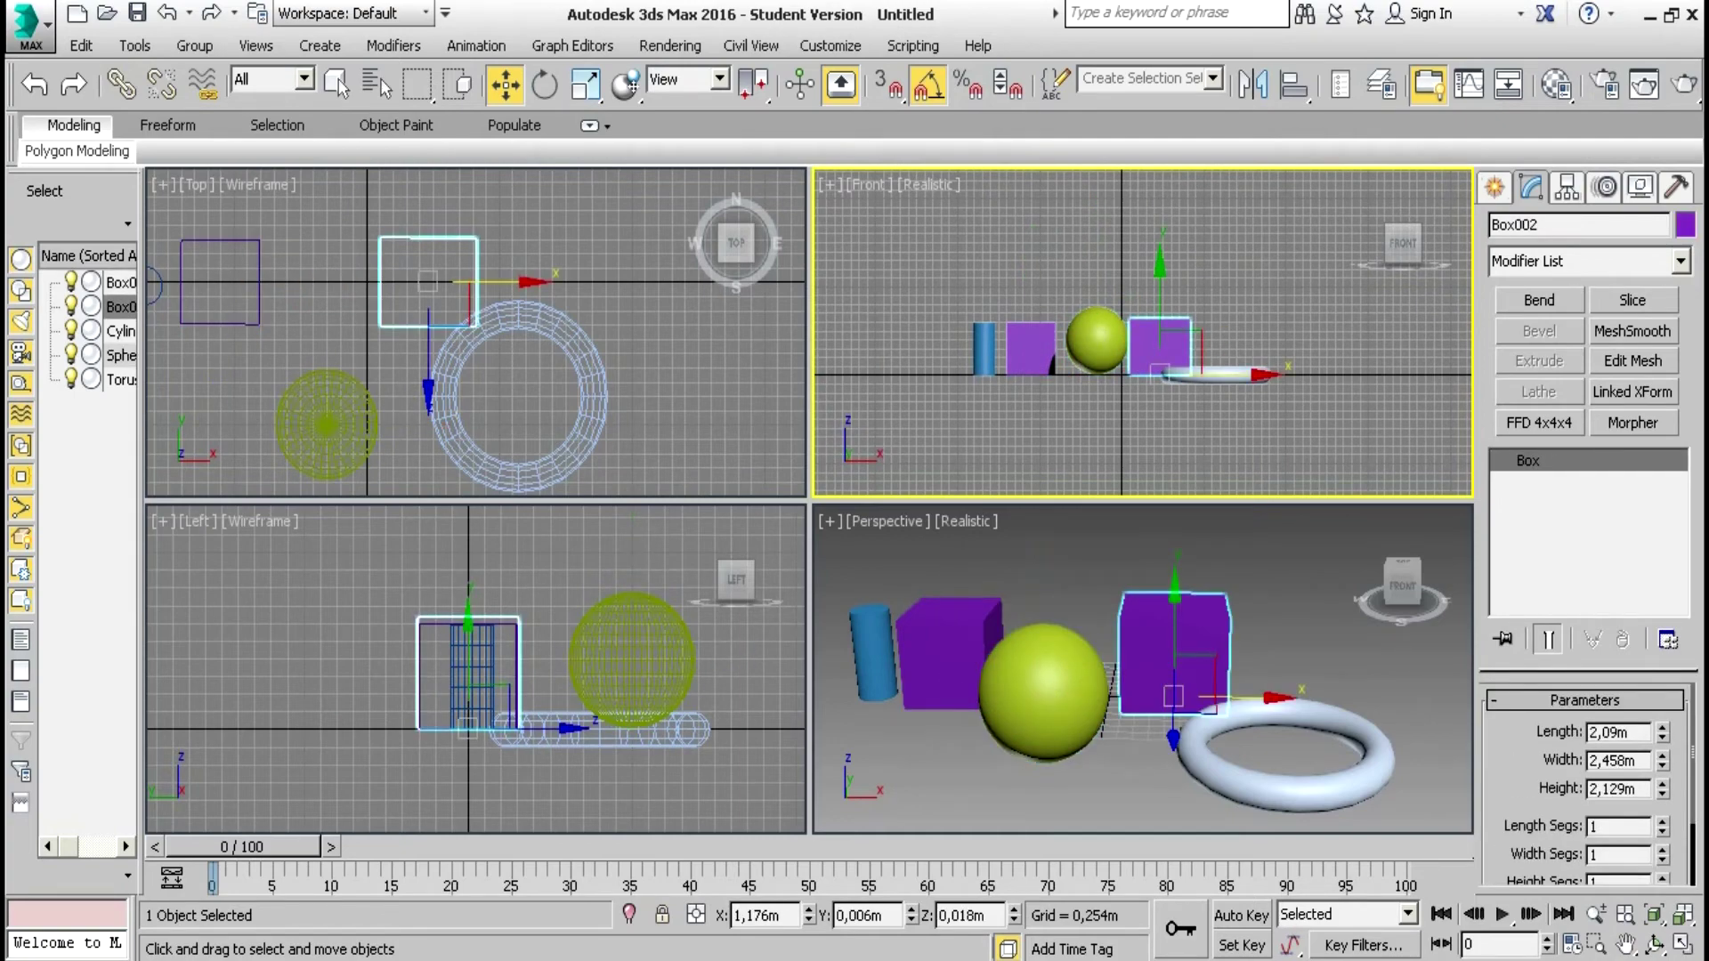
left_click(1215, 373)
left_click(1096, 340)
scroll(1584, 783, "down", 5)
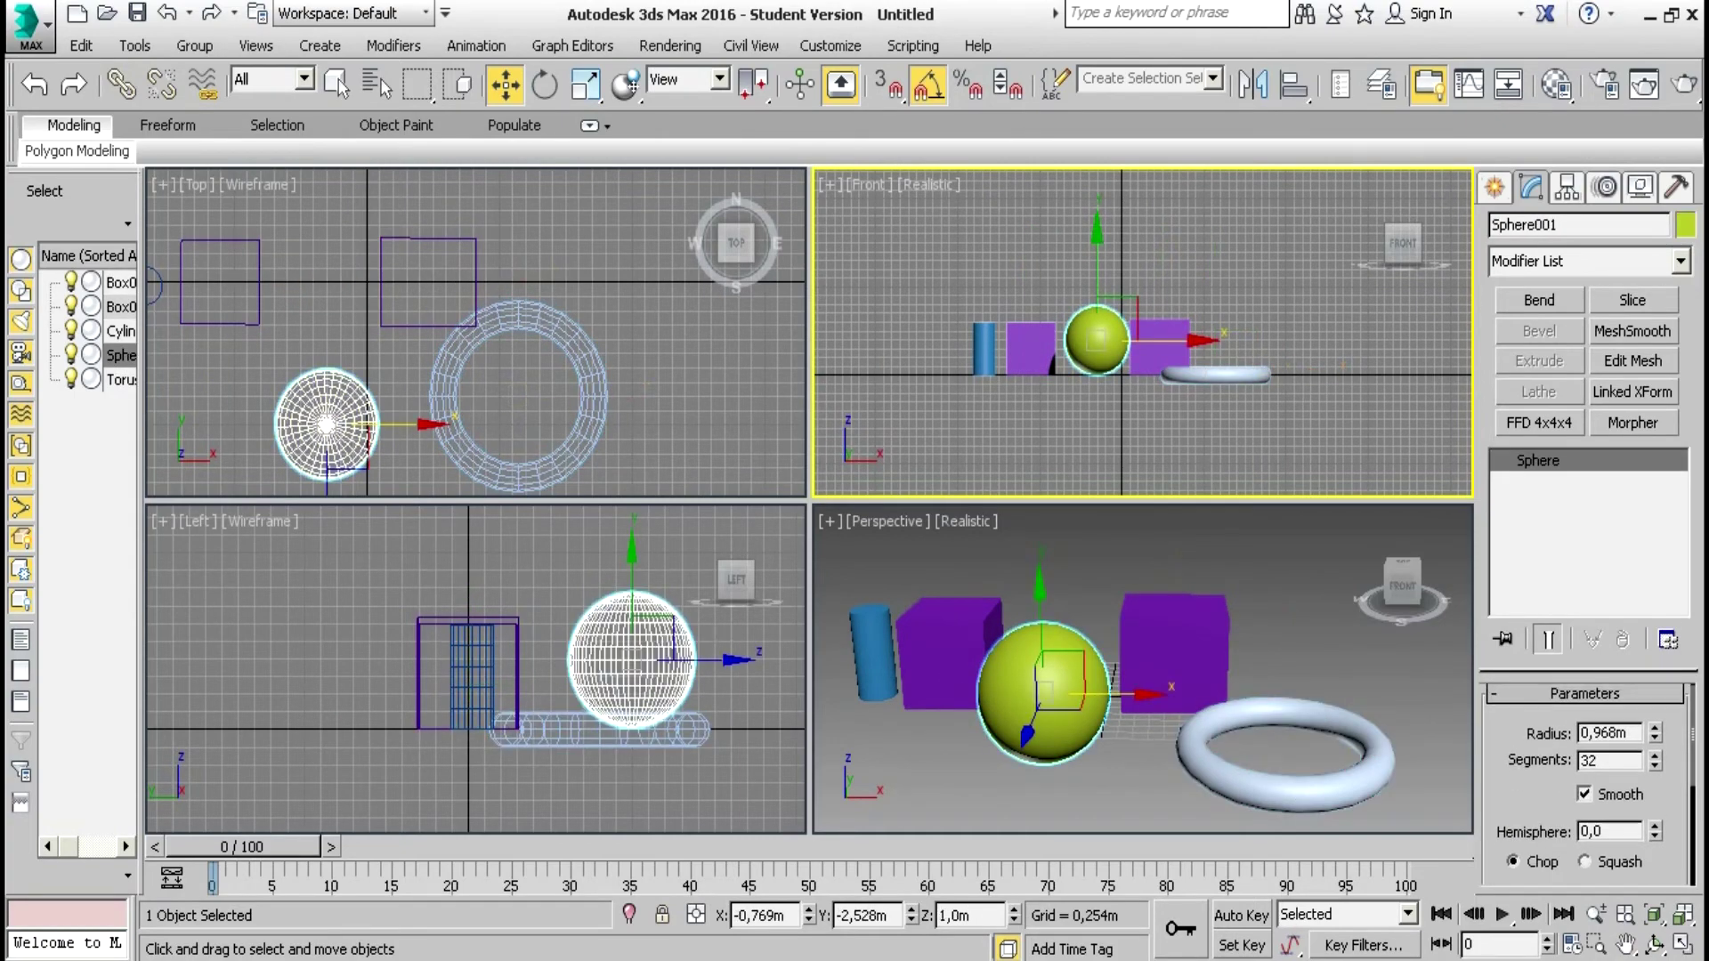
scroll(1584, 783, "up", 5)
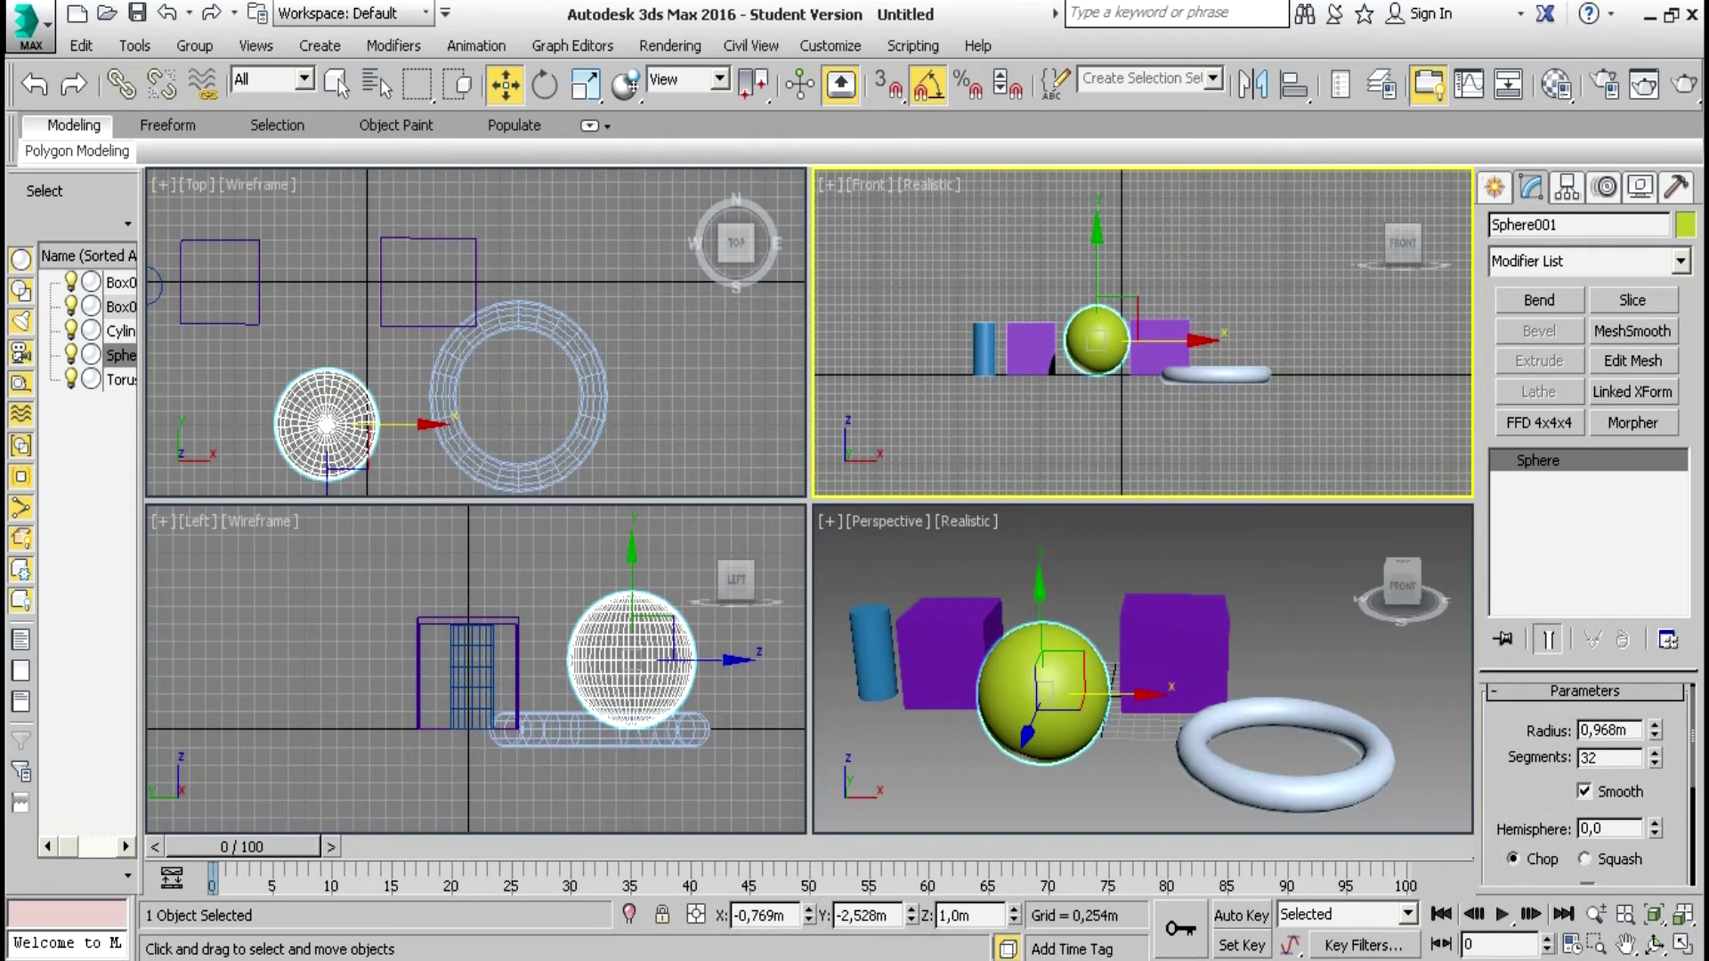
scroll(1584, 765, "down", 1)
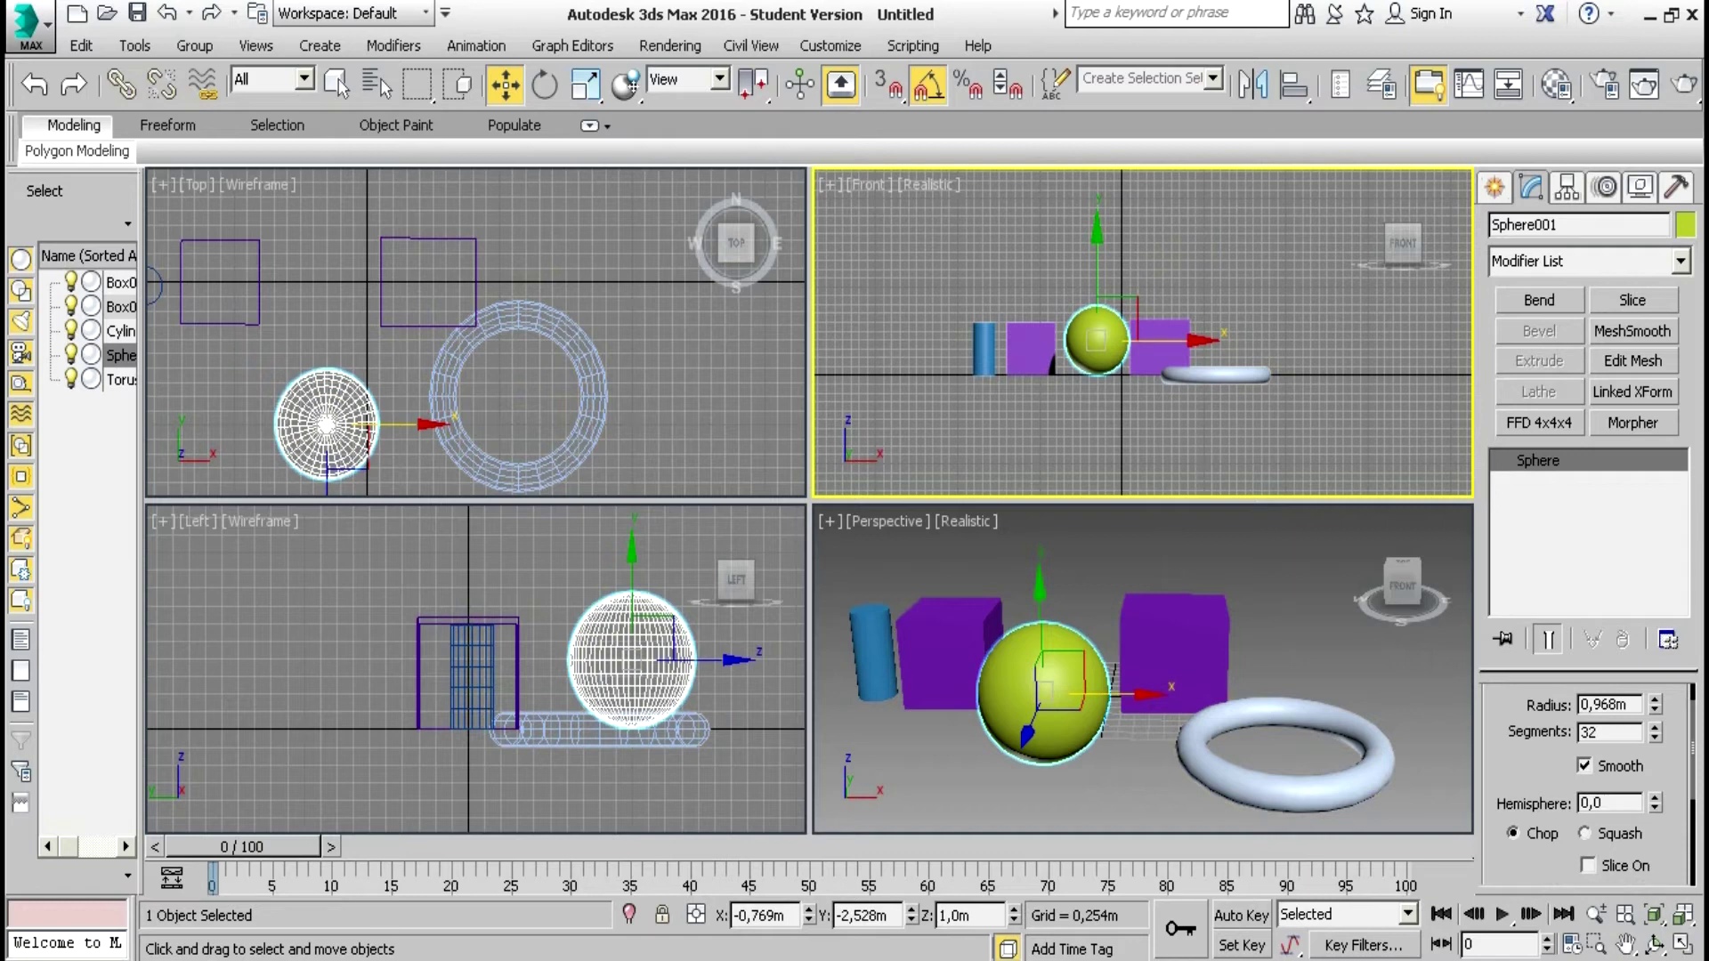
left_click_drag(1654, 798, 1654, 725)
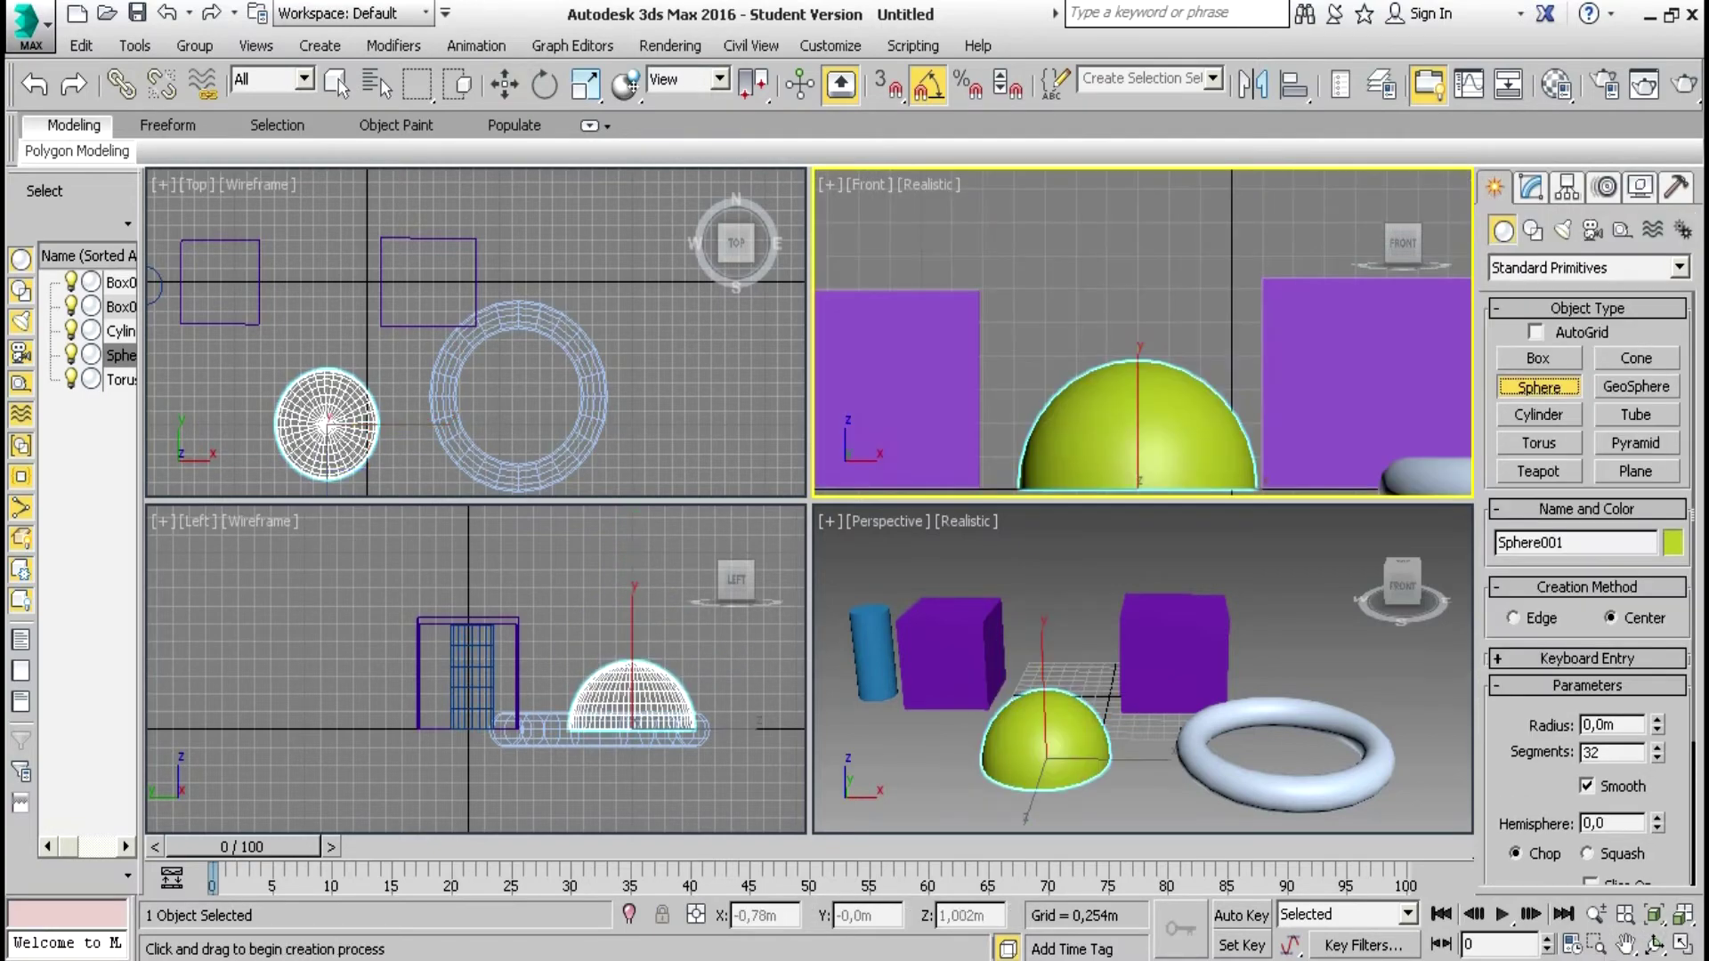
Create a small sphere at the dome's peak in the Front view and raise it slightly to sit on top as a knob
left_click_drag(326, 281, 326, 281)
left_click(505, 85)
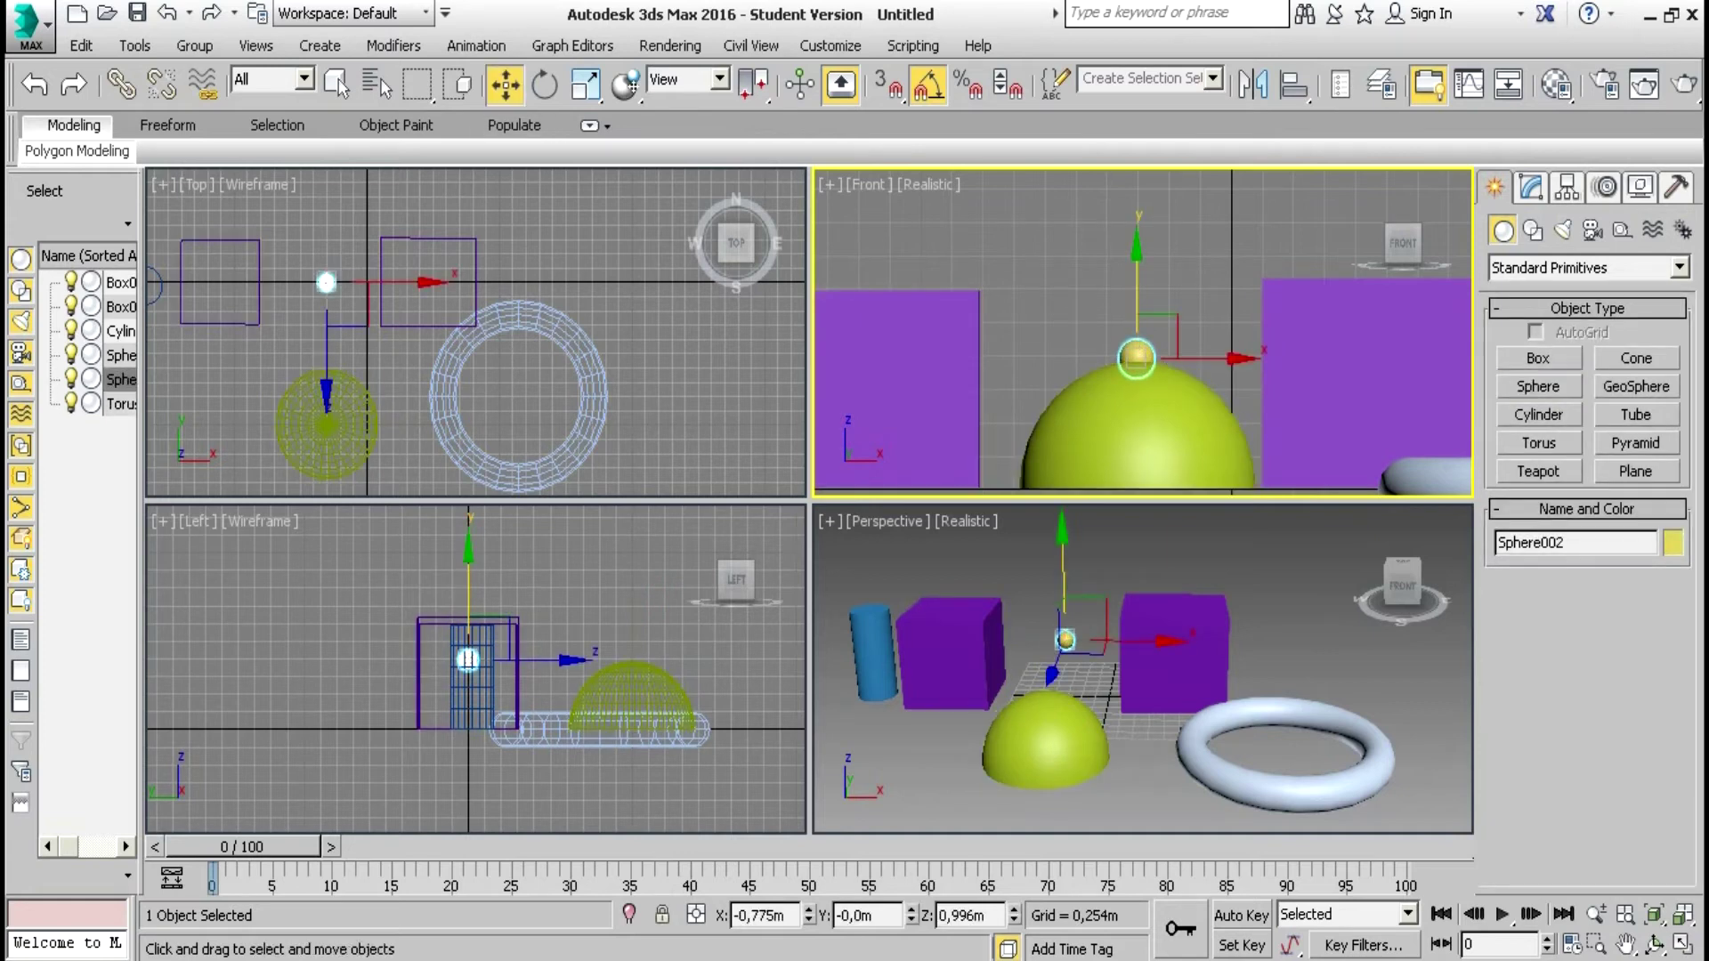
left_click_drag(1136, 267, 1136, 256)
left_click(1078, 328)
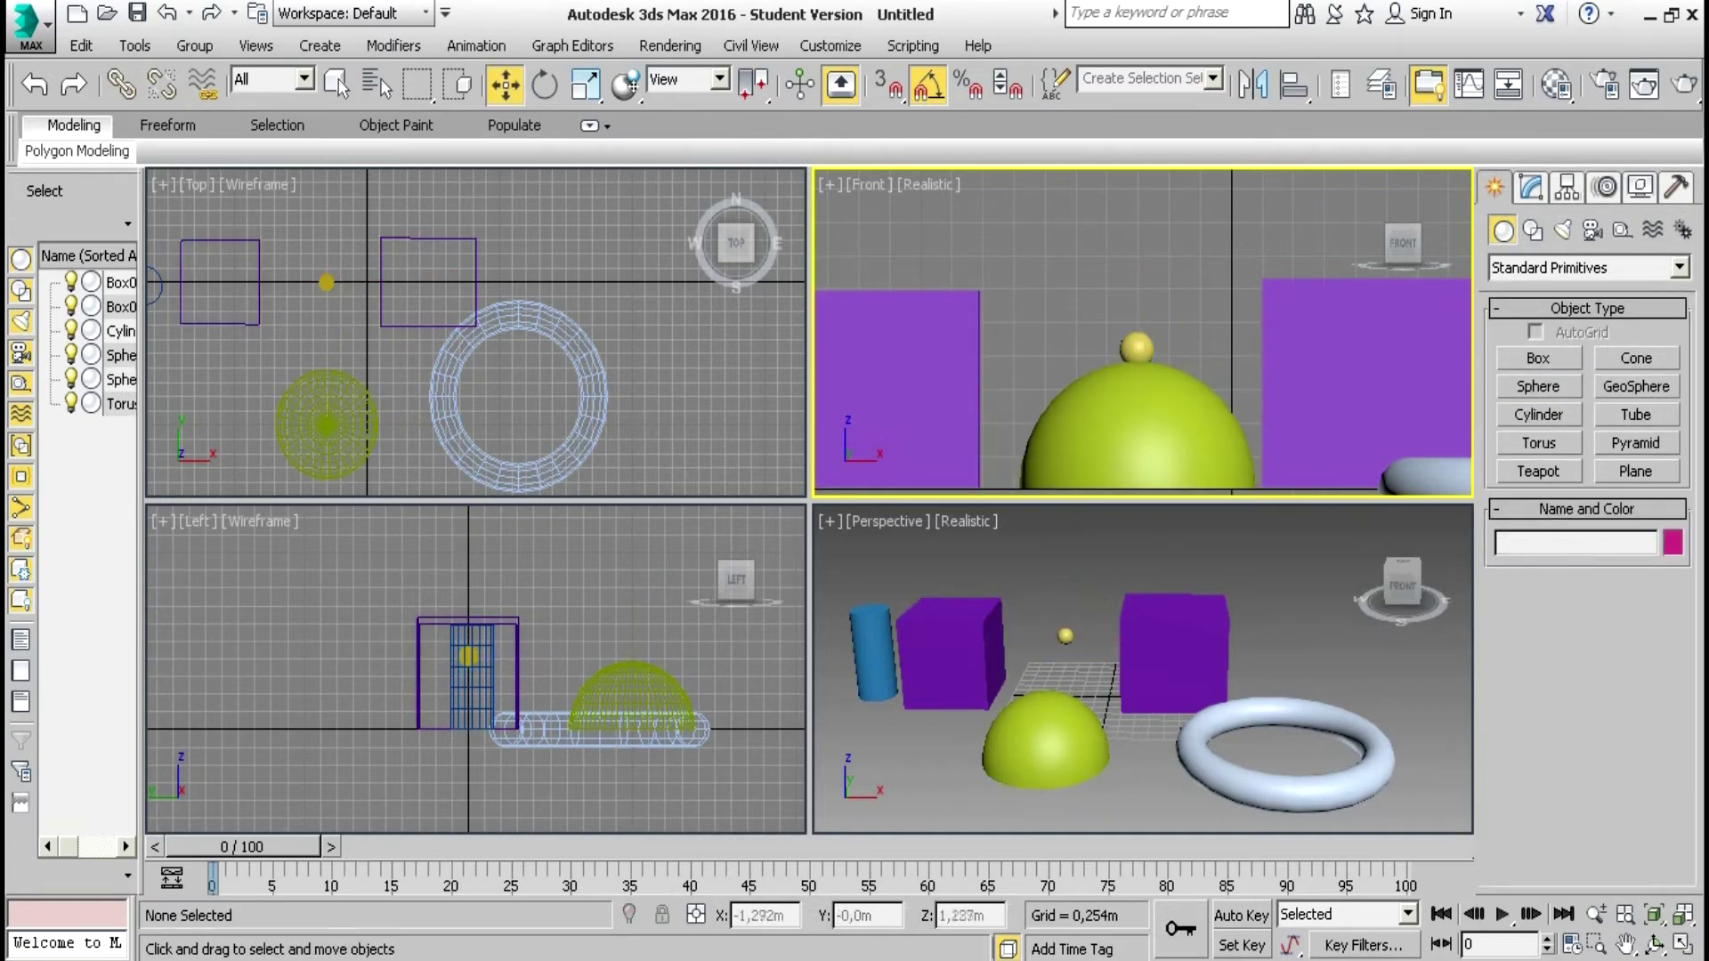
Move the dome along Y in the Top view to about Y -0.004 m, directly under the small sphere, and clear the selection
left_click(327, 400)
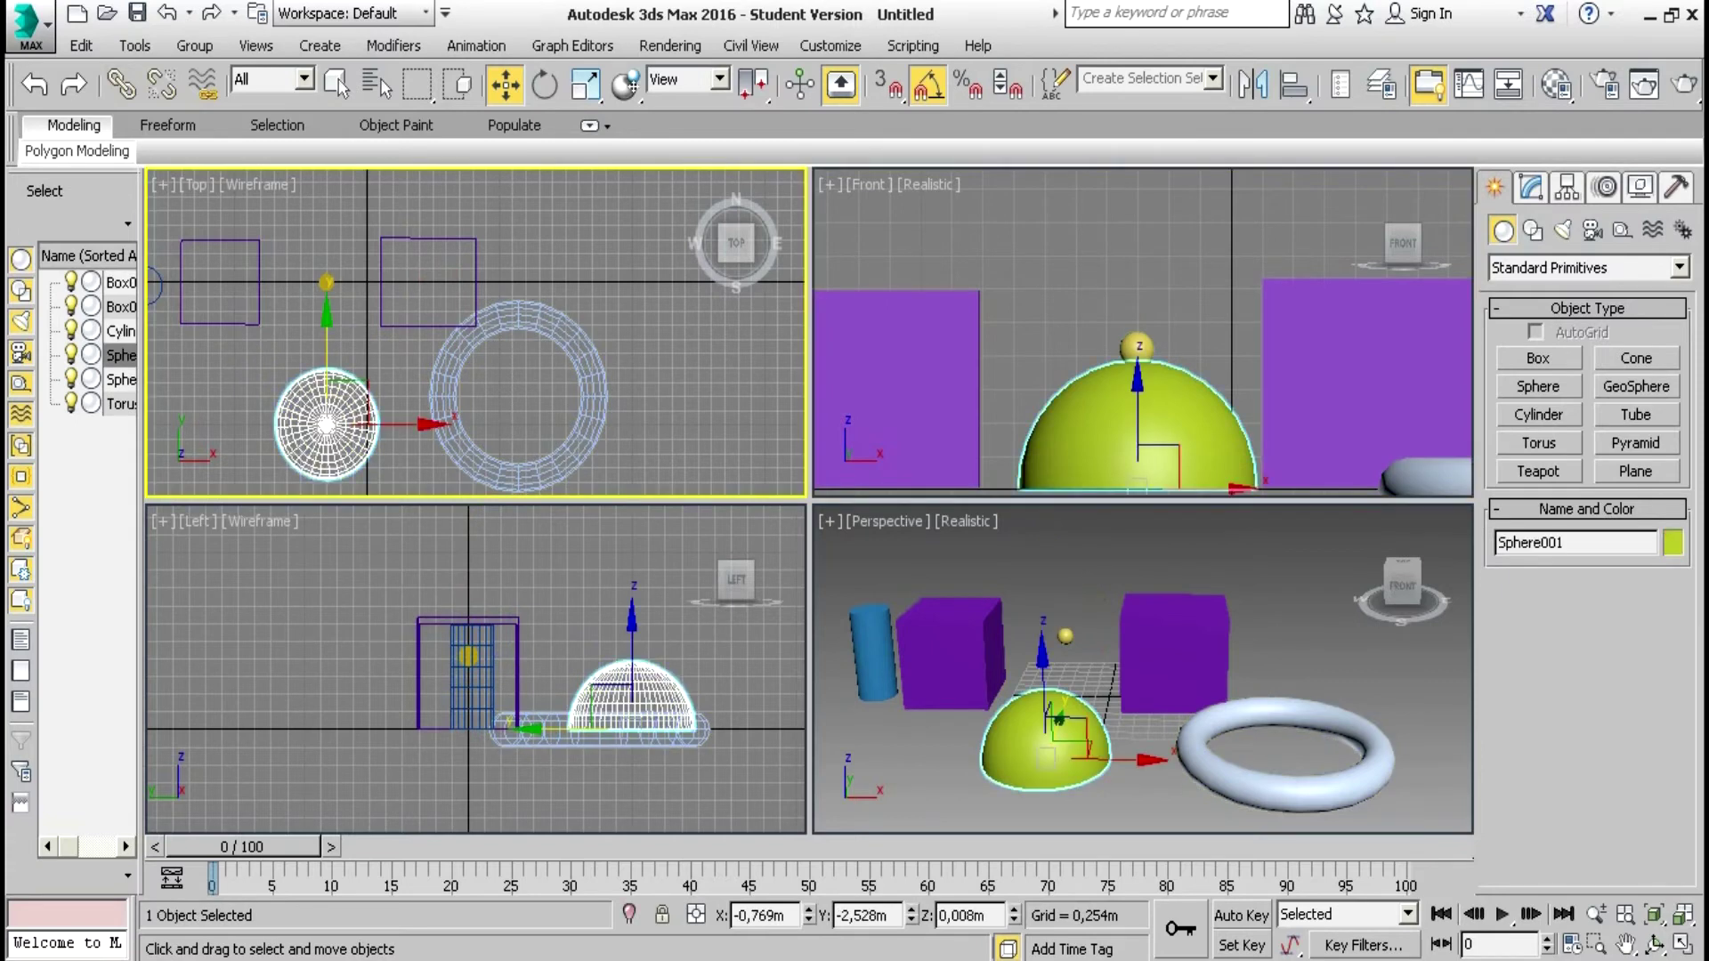
left_click_drag(327, 409, 327, 266)
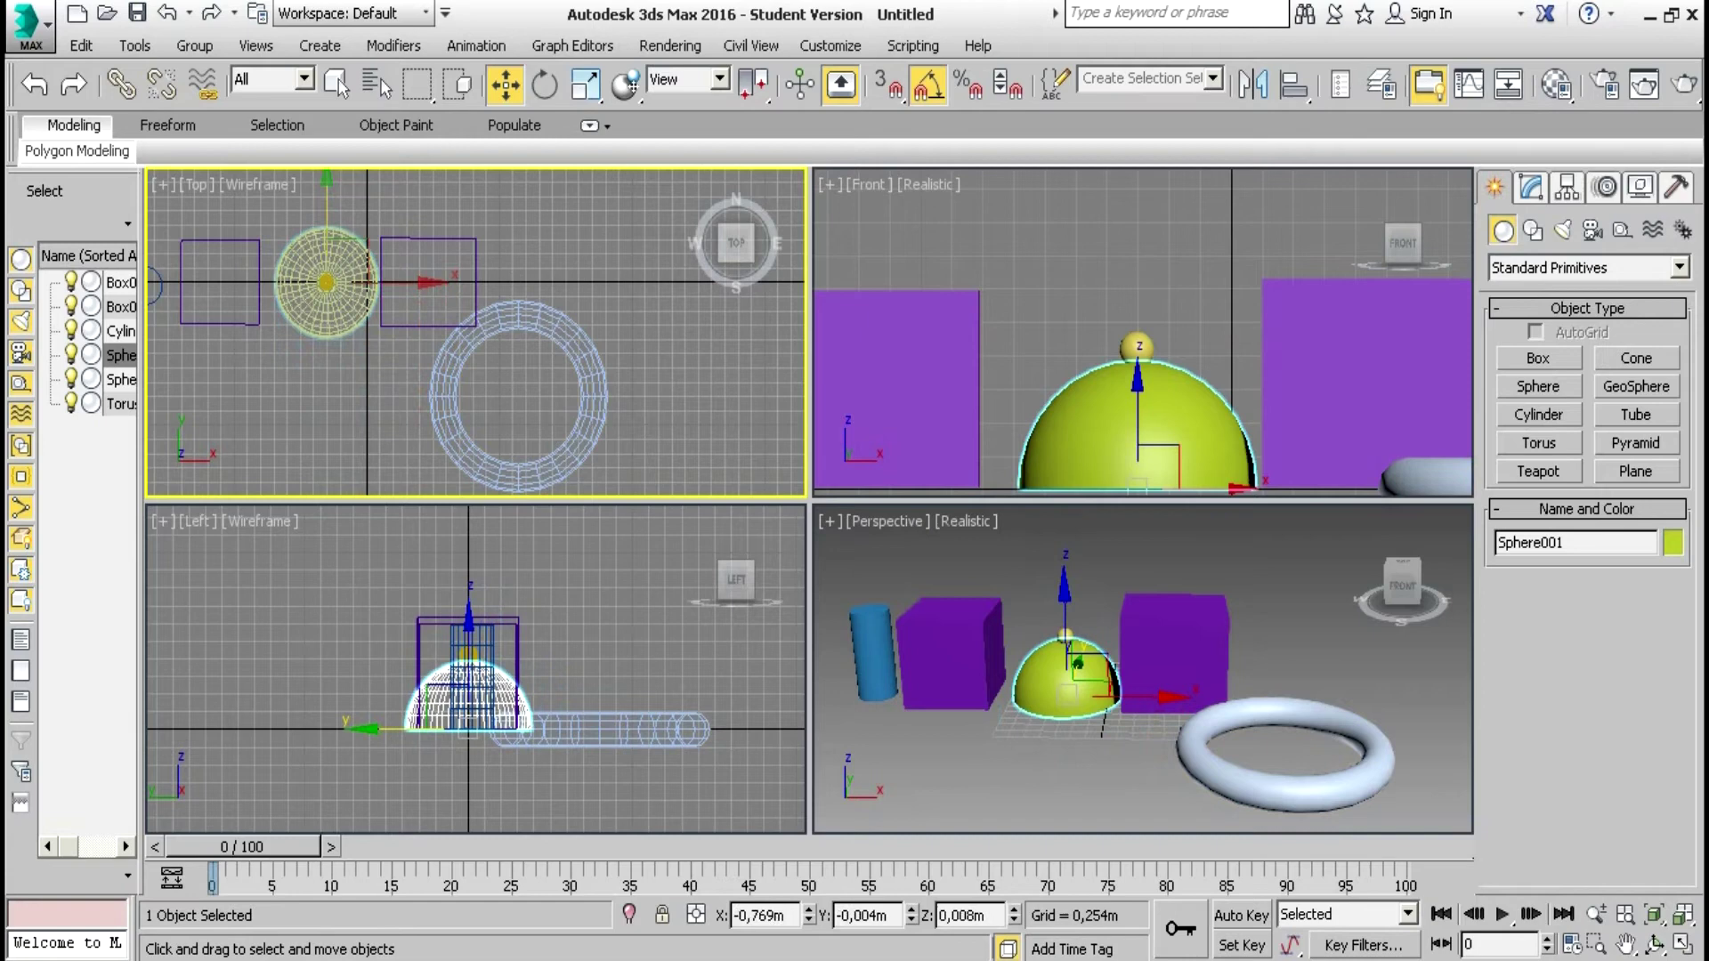
key("ctrl+d")
Select the dome and small sphere together, raise them above the ground and shift them slightly toward negative X in the Front view
left_click_drag(1095, 316, 1136, 225)
left_click_drag(1211, 290, 1189, 290)
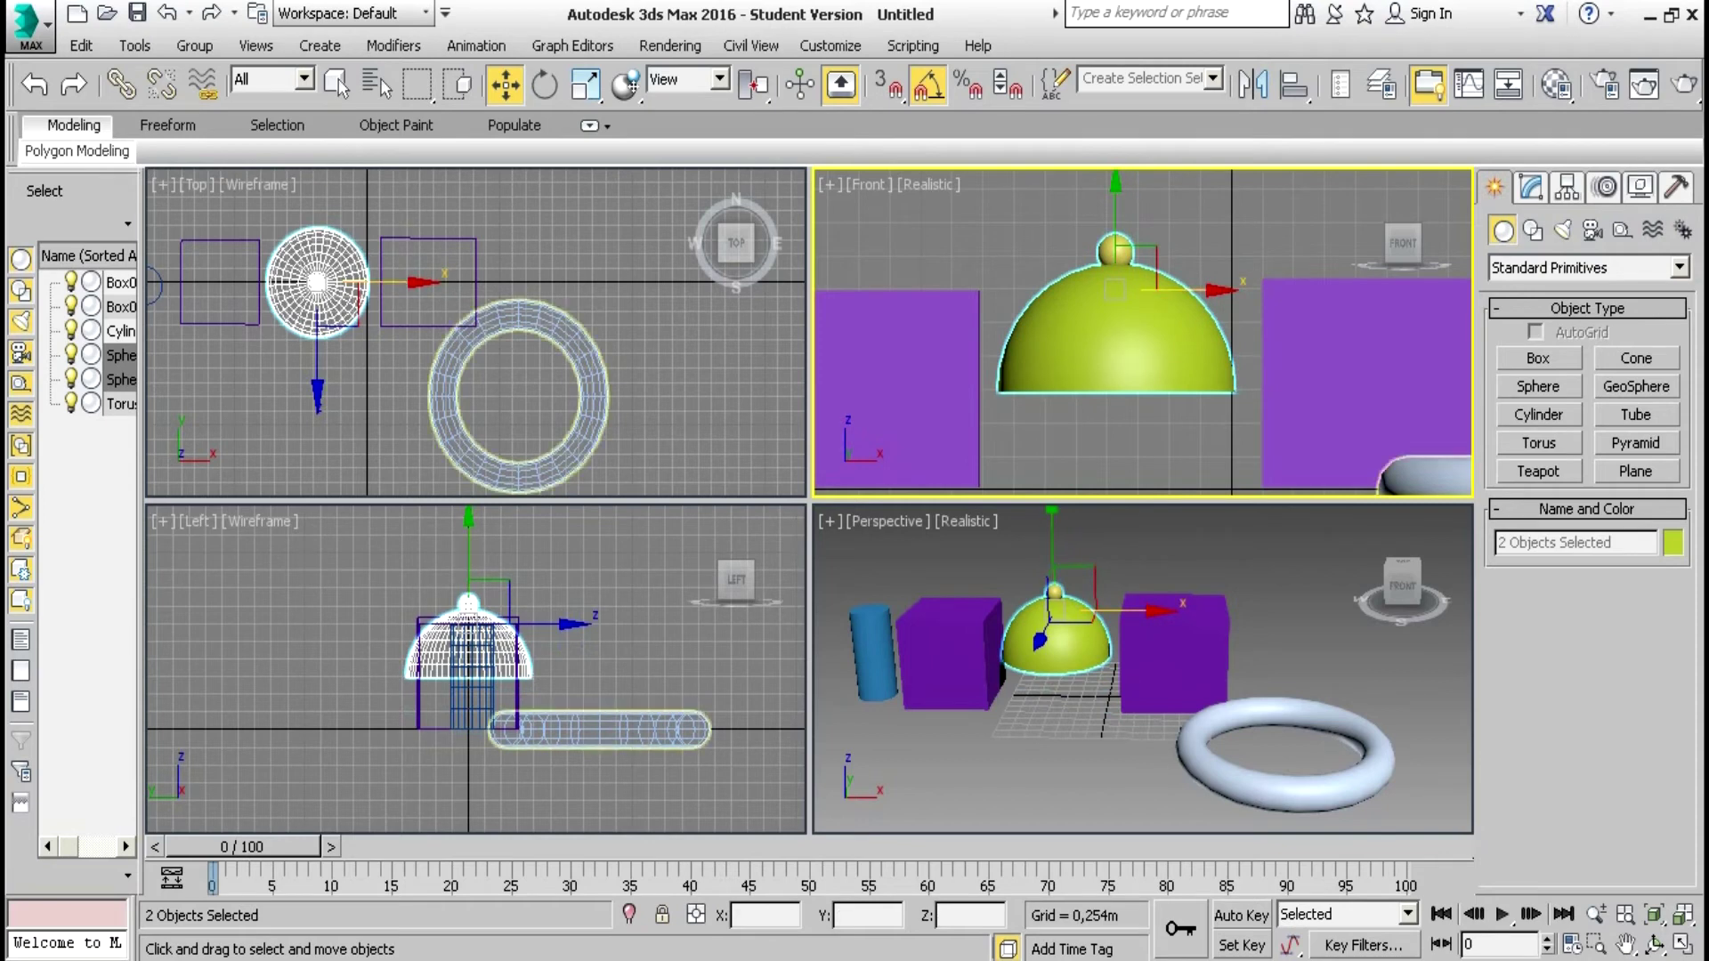
left_click(359, 370)
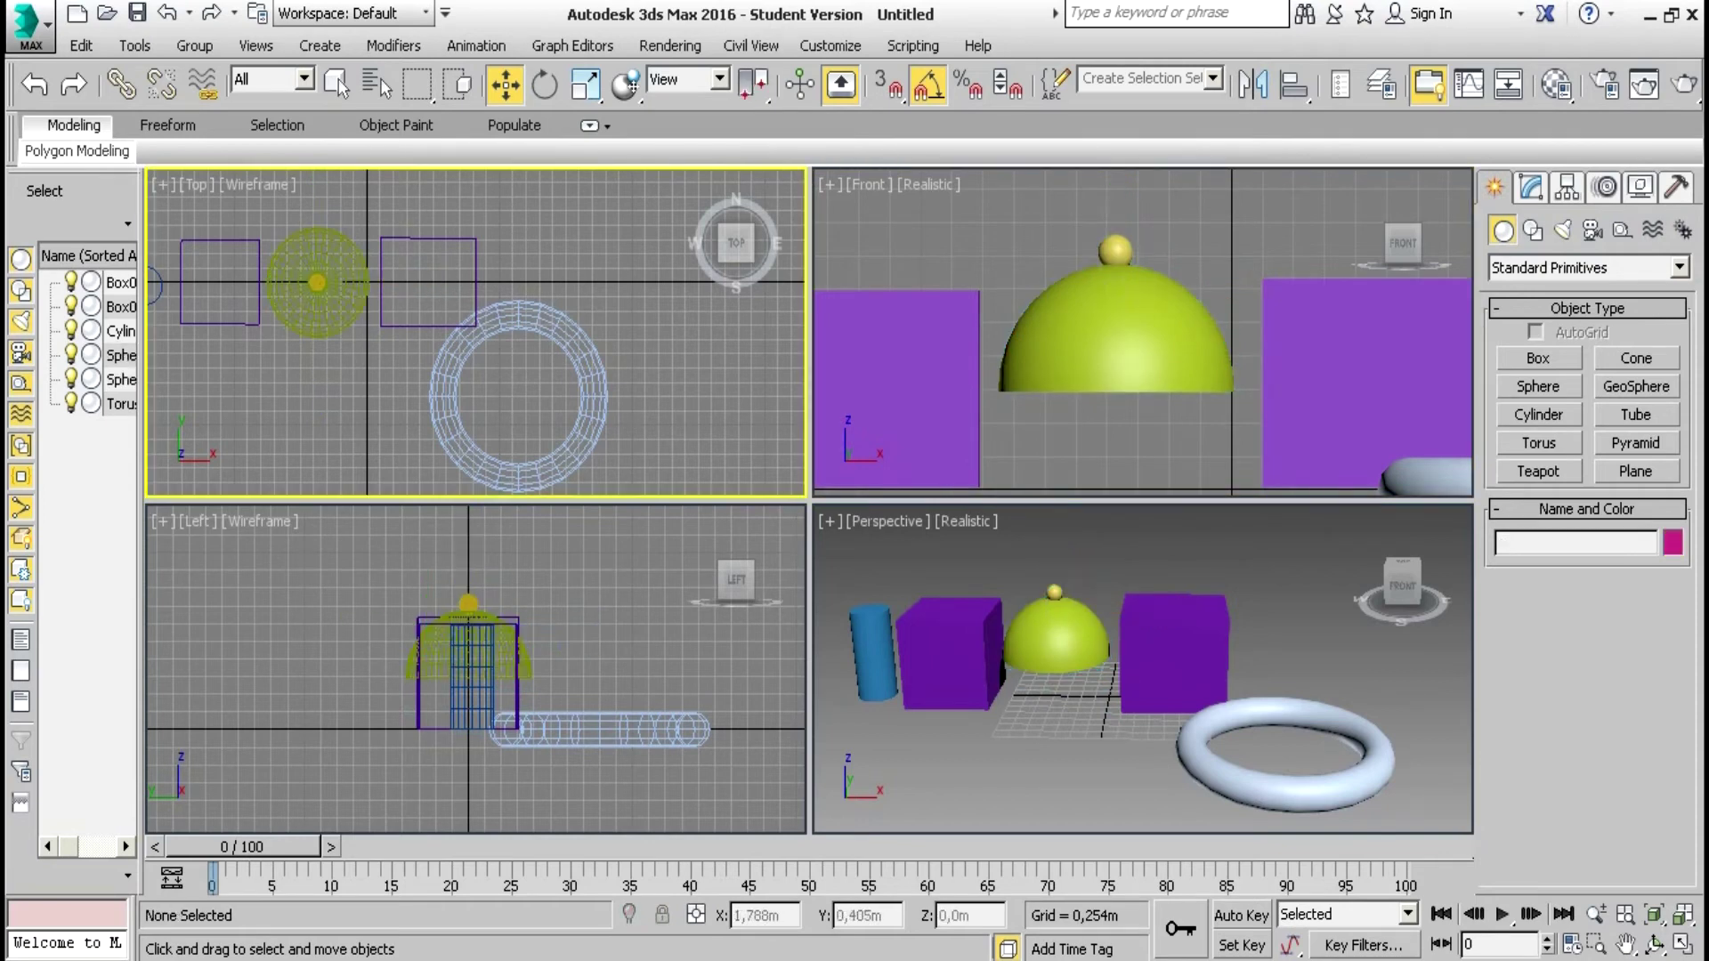
Move the second box in front of the first box in the Top view, and centre the dome and small sphere on the grid origin
left_click(427, 326)
left_click_drag(440, 263, 227, 441)
left_click_drag(320, 303, 389, 258)
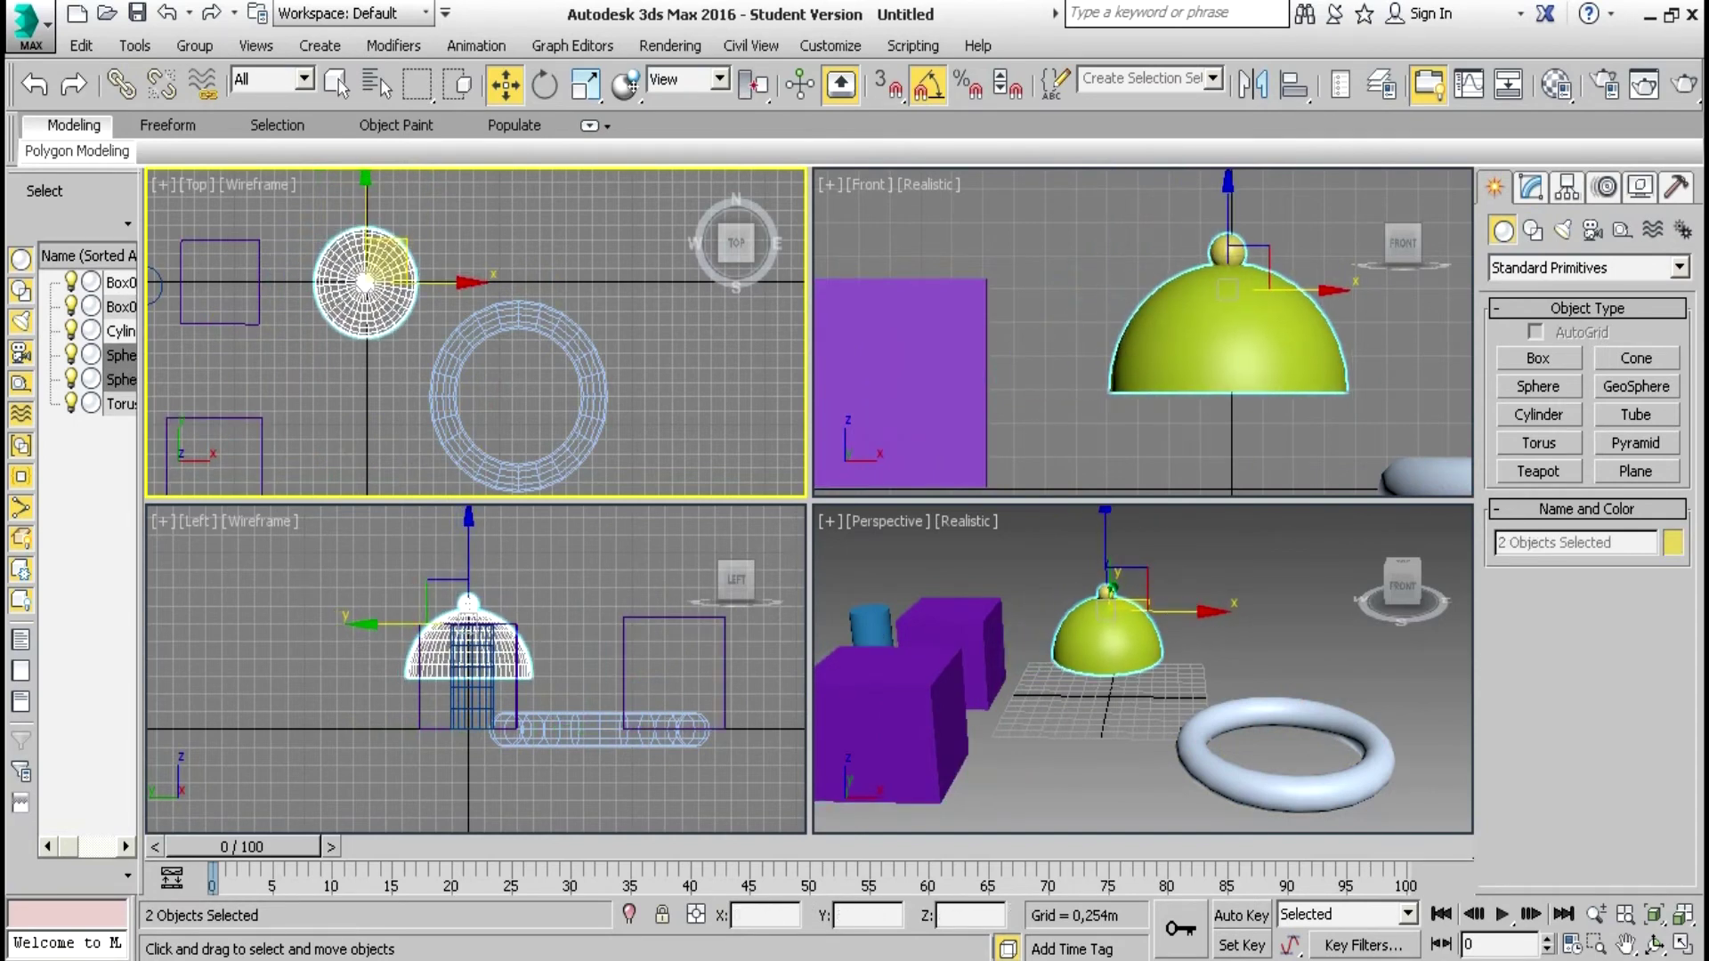
Create a flat cylinder plate centred under the dome in the Top view, about 1.089 m in radius and 0.047 m high
key("ctrl+d")
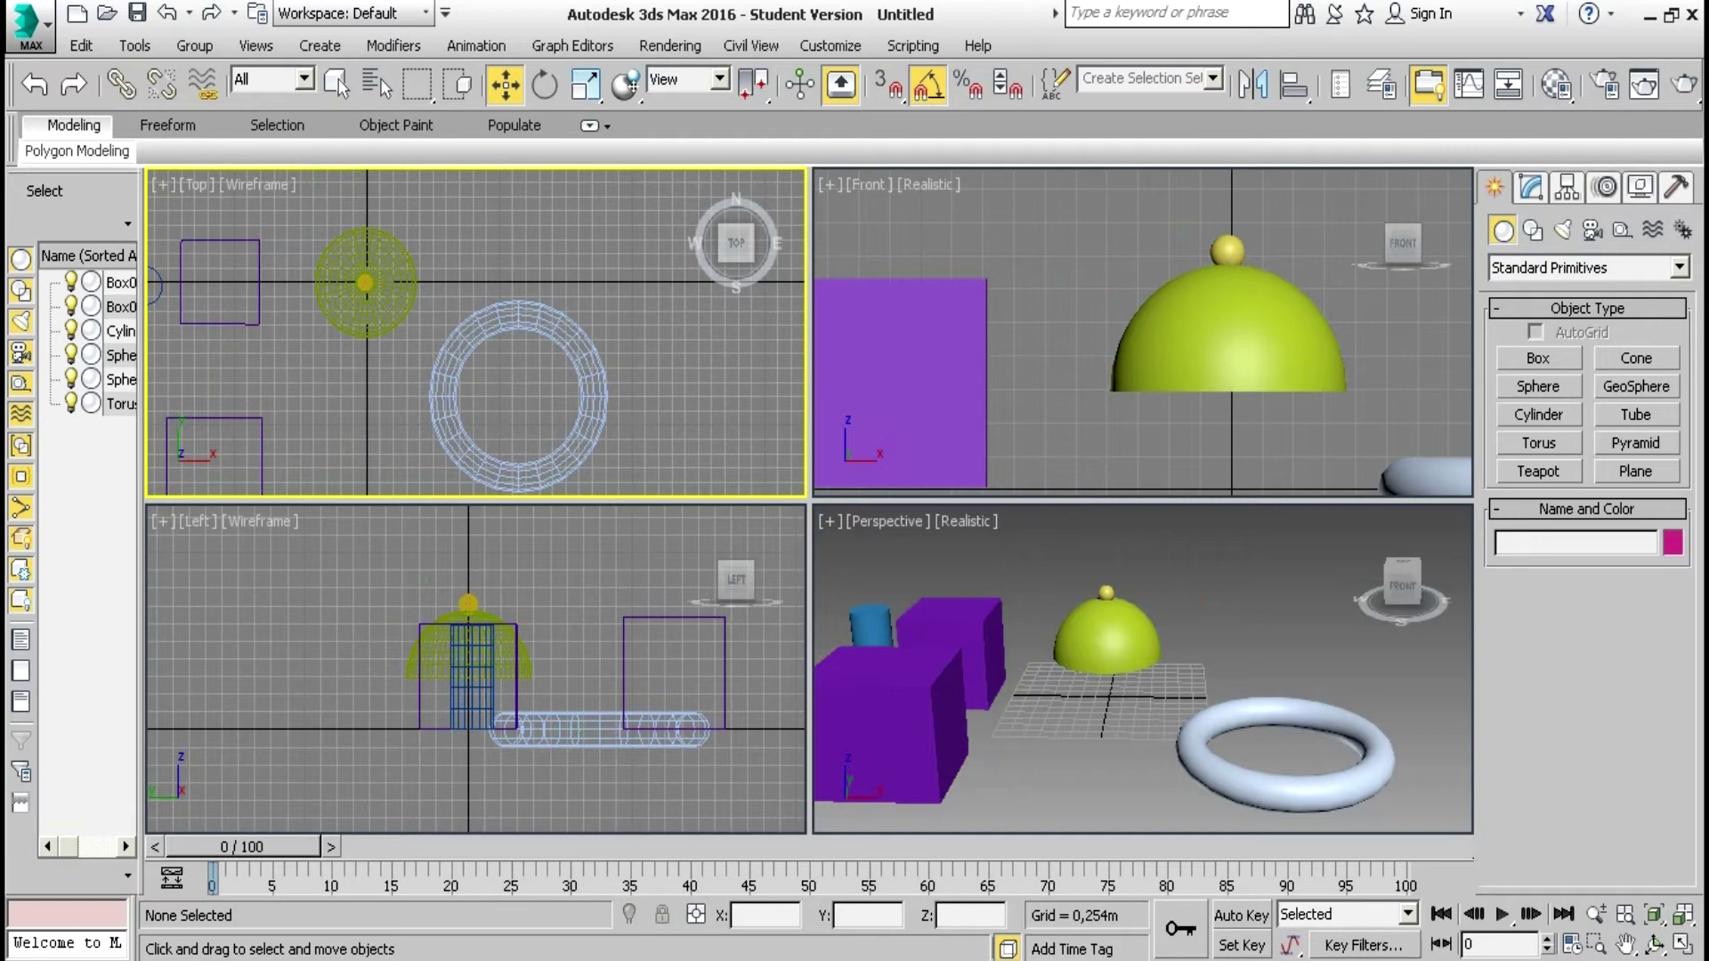
left_click(1538, 415)
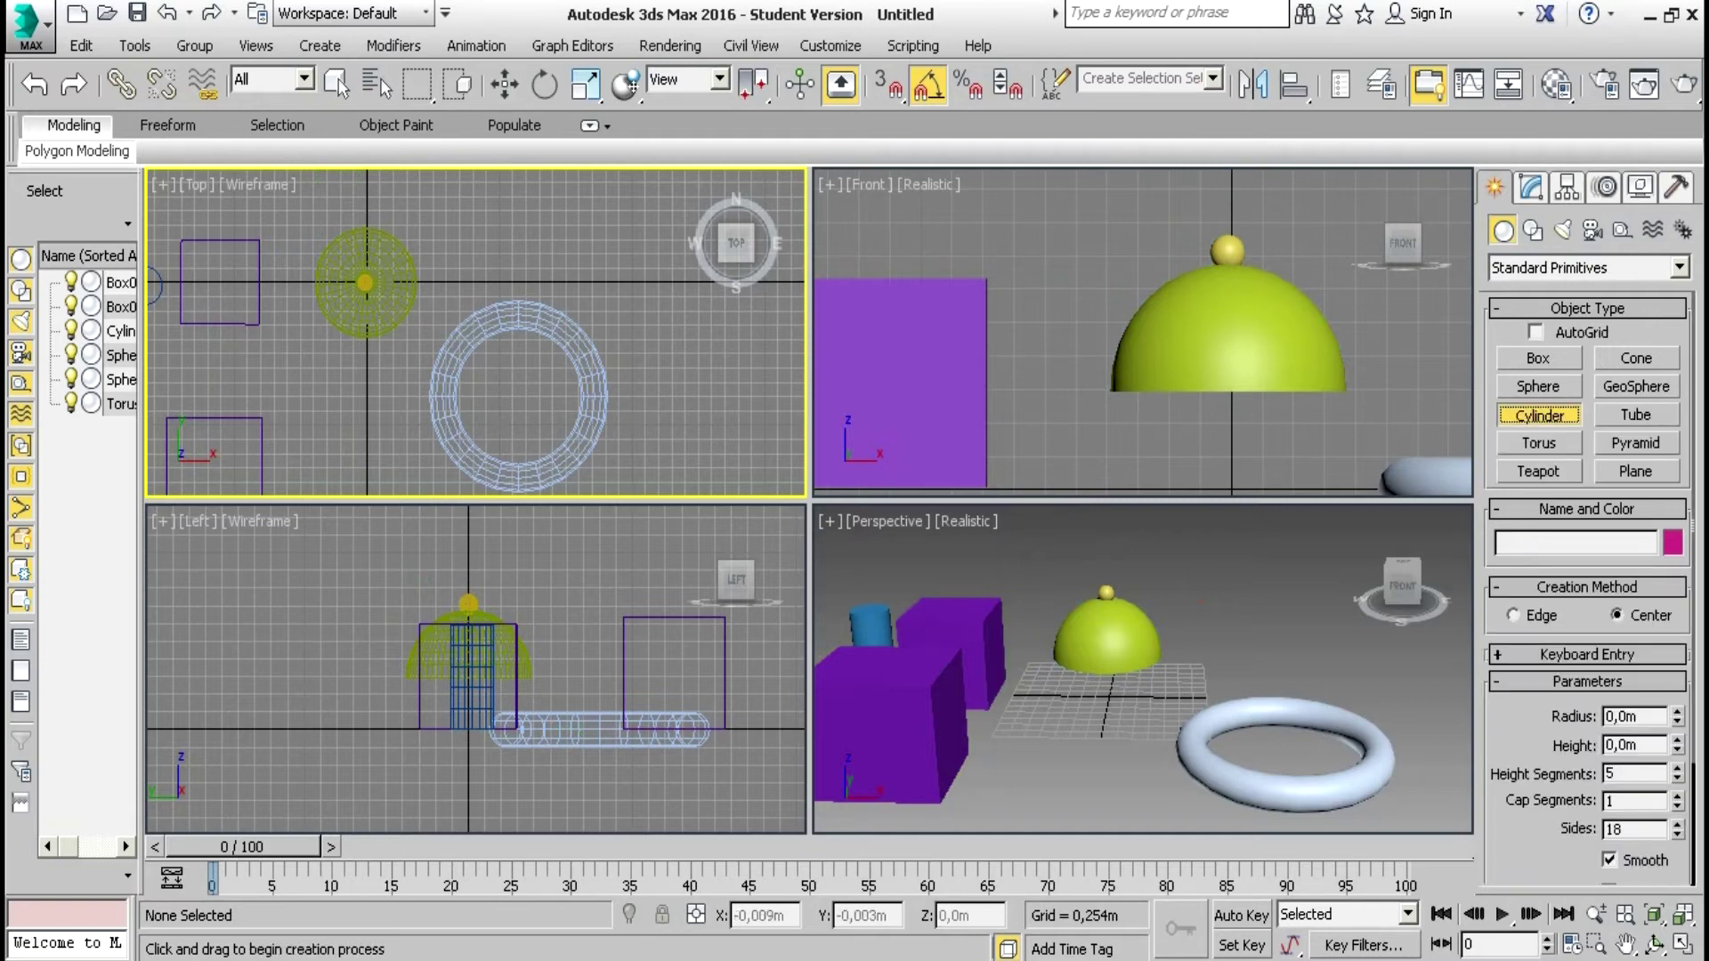
left_click_drag(365, 282, 386, 340)
left_click(386, 336)
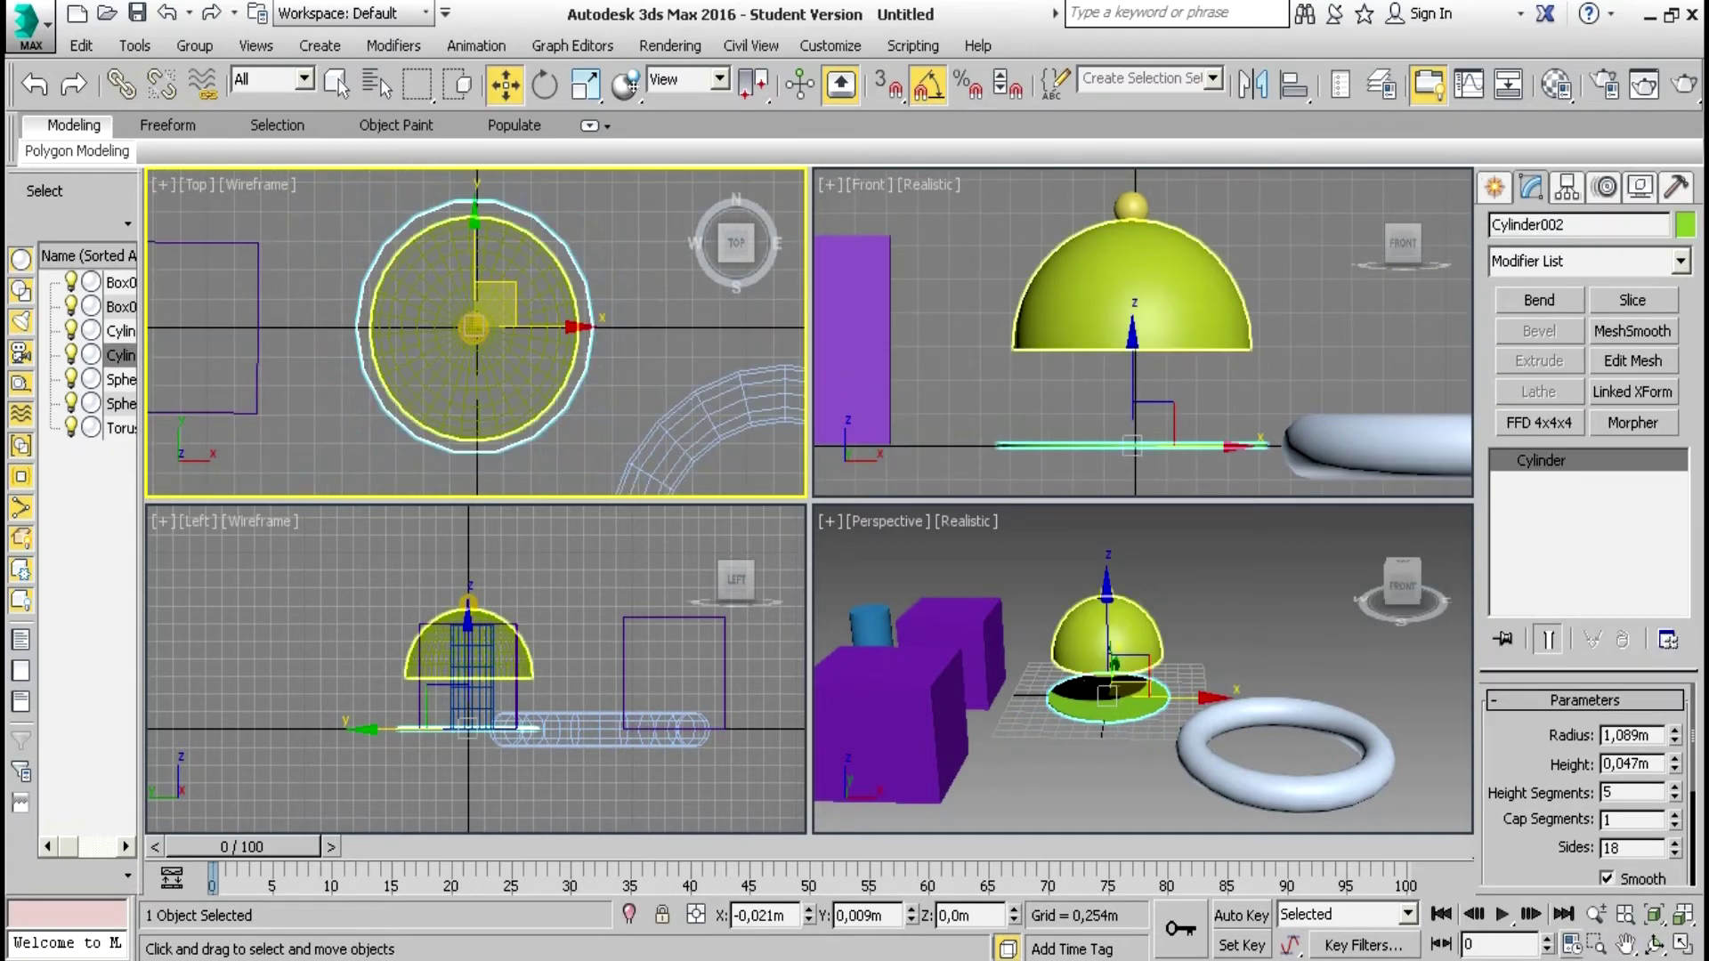
Lower the dome and small sphere together onto the plate in the Front view and clear the selection
left_click_drag(1081, 191, 1132, 286)
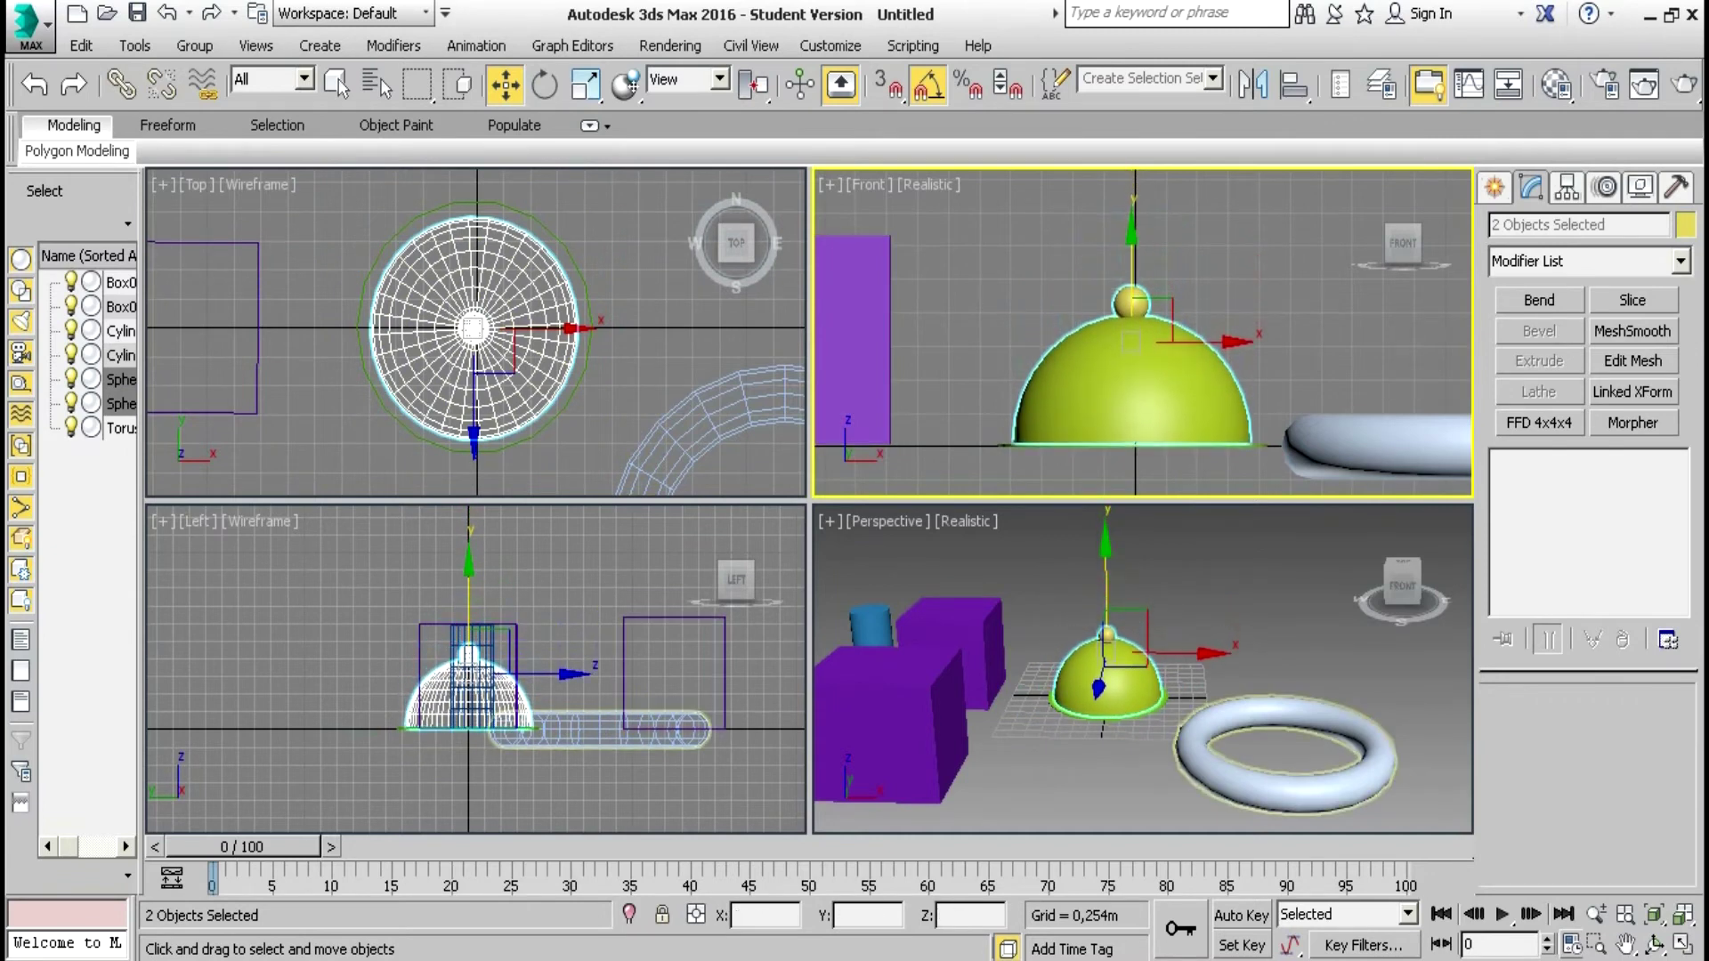
left_click(623, 294)
left_click(1136, 788)
scroll(1136, 788, "up", 3)
left_click(1625, 945)
left_click_drag(1188, 686, 1184, 711)
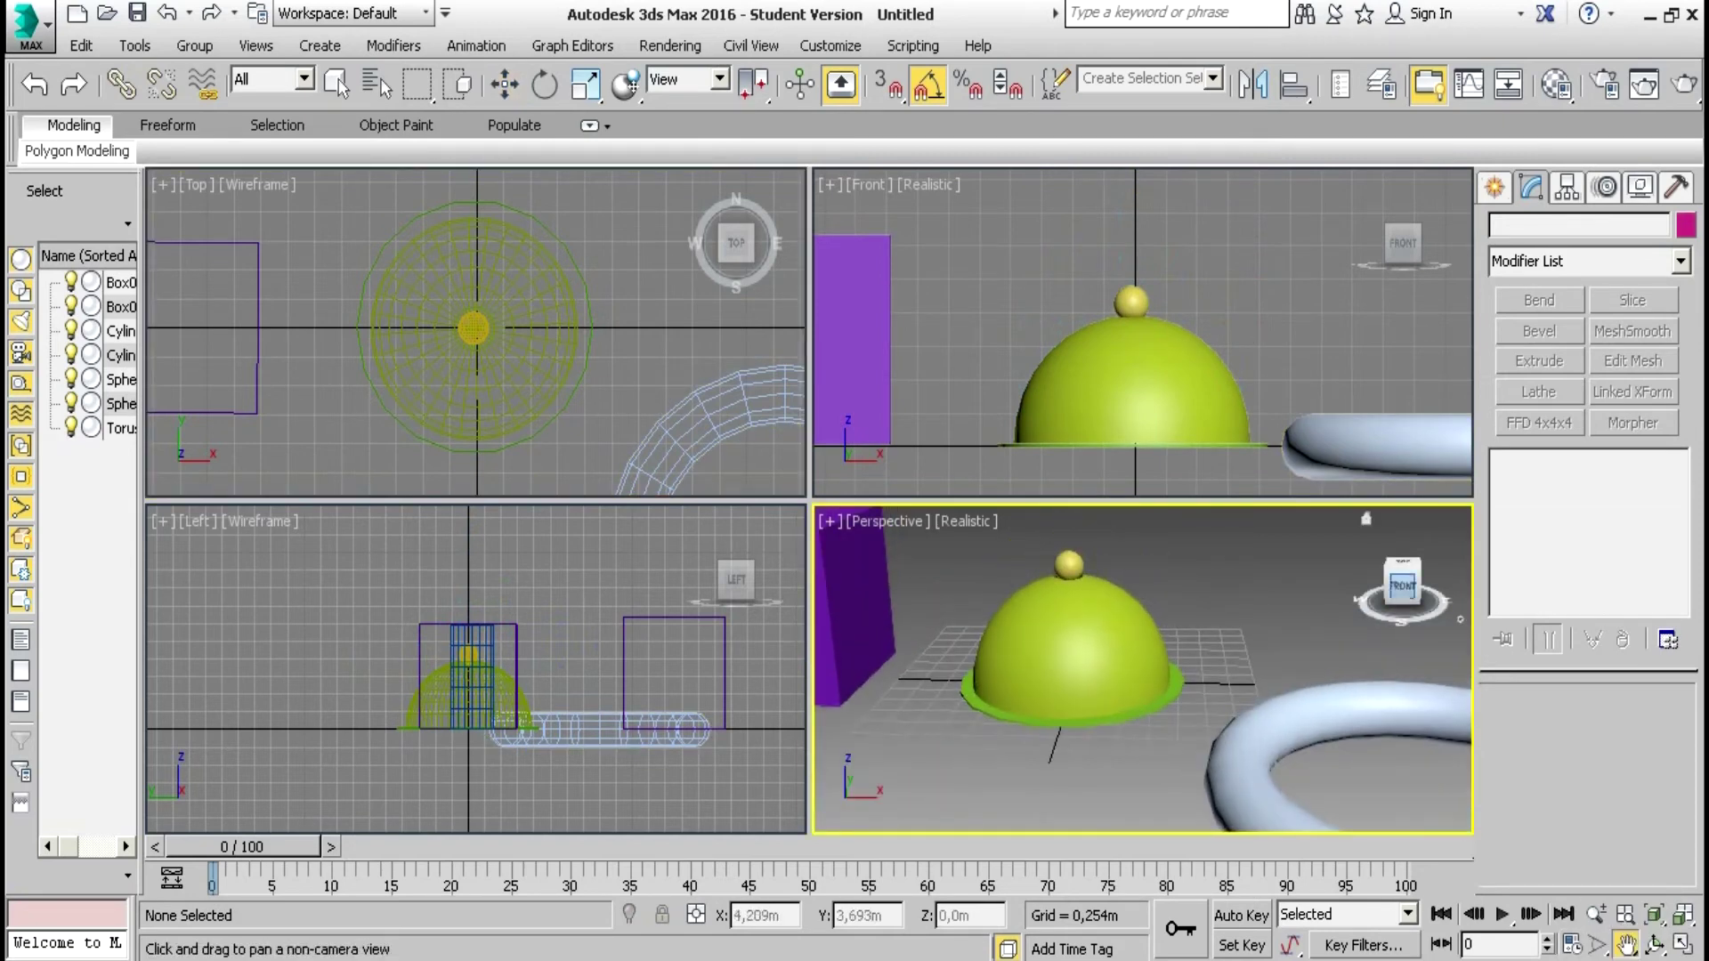
left_click_drag(1403, 586, 1069, 538)
mouse_move(1353, 565)
left_mouse_down()
mouse_move(1270, 615)
mouse_move(1422, 592)
mouse_move(1464, 562)
mouse_move(1335, 577)
mouse_move(1367, 588)
left_mouse_up()
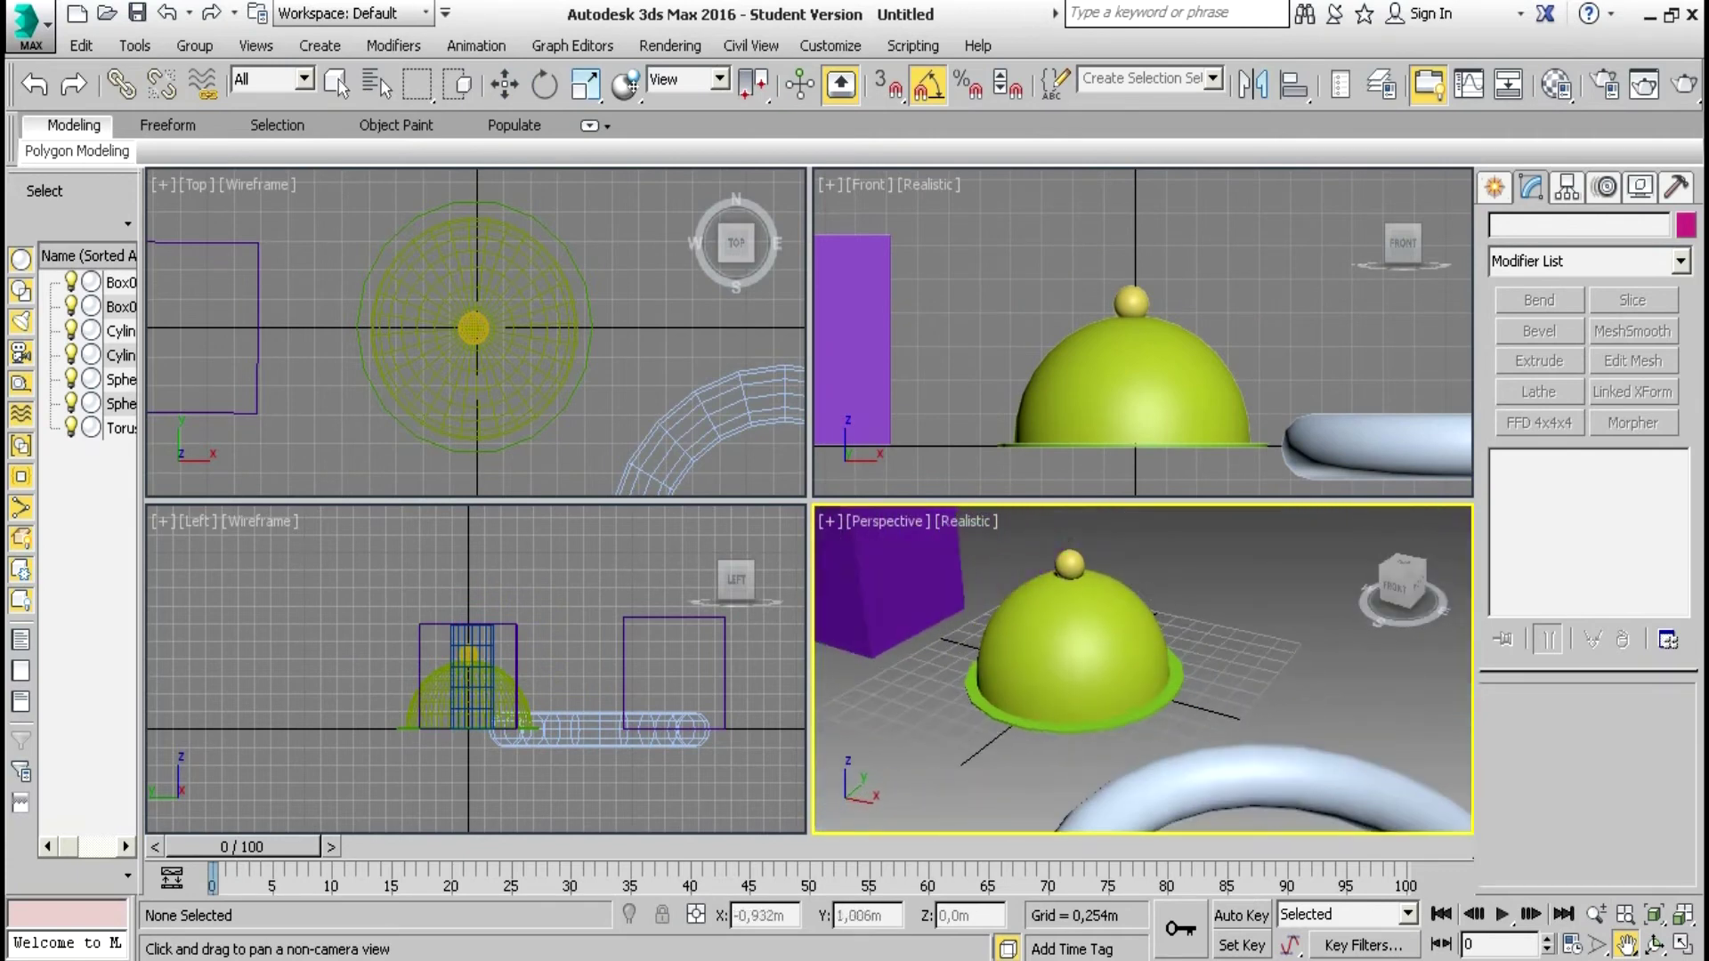
middle_click_drag(1290, 603, 1278, 601)
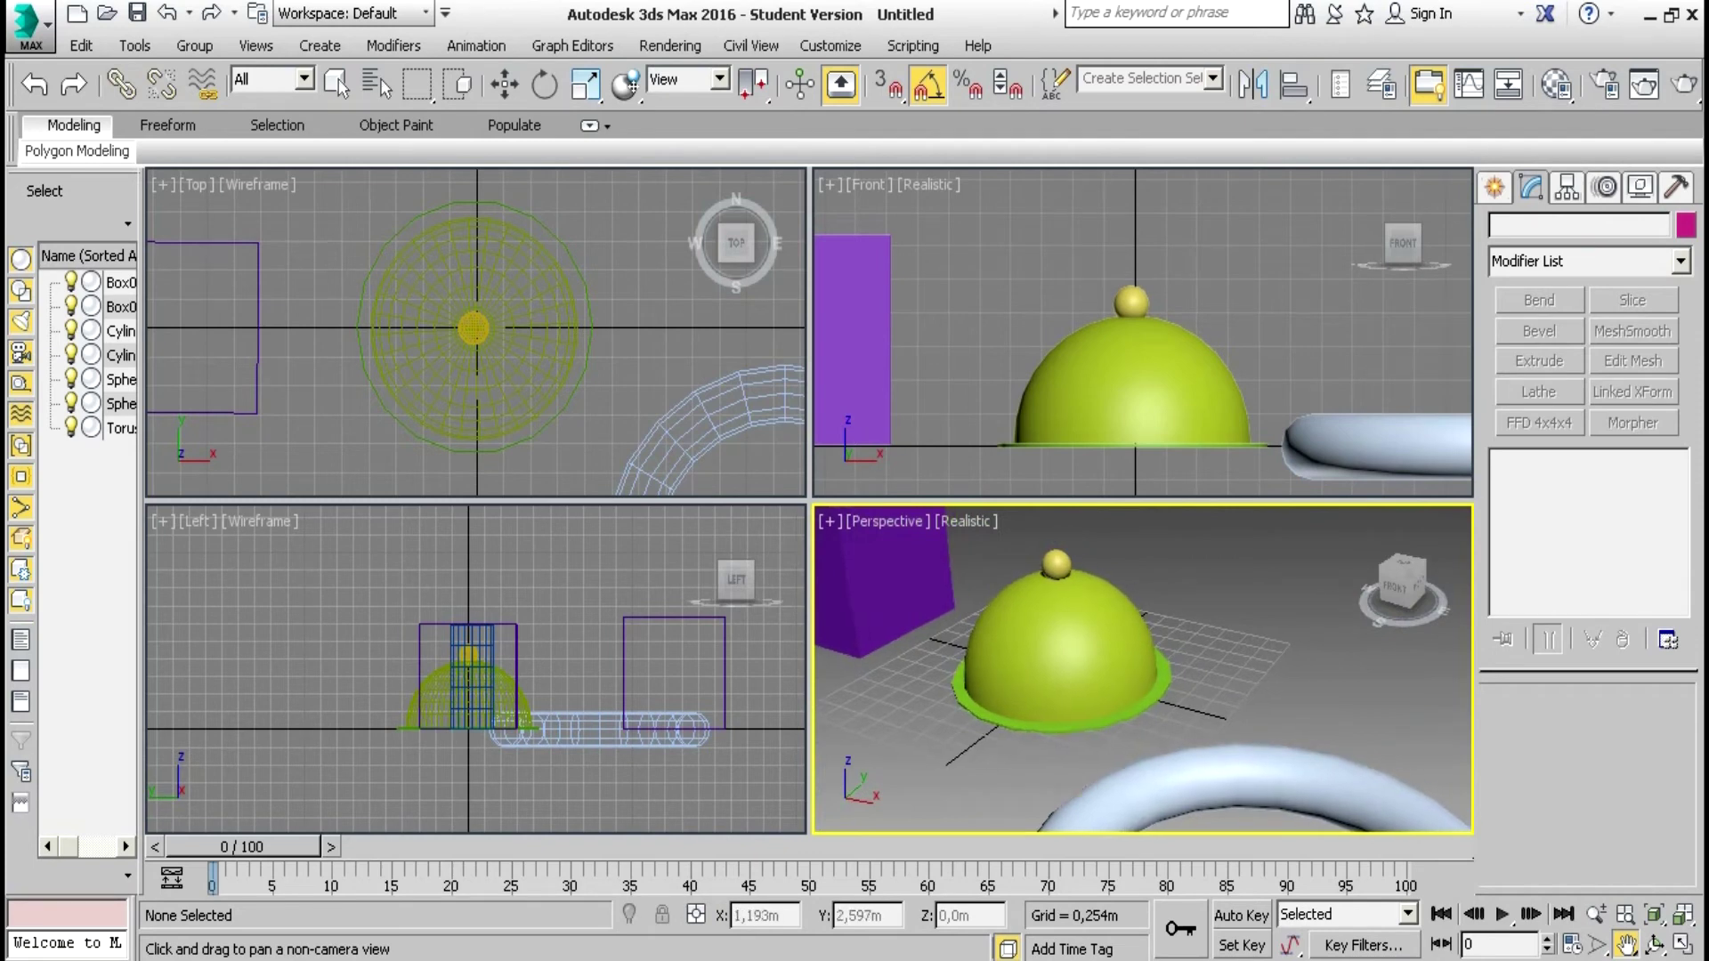
Delete the small sphere on top of the dome
right_click(1148, 320)
left_click(1155, 352)
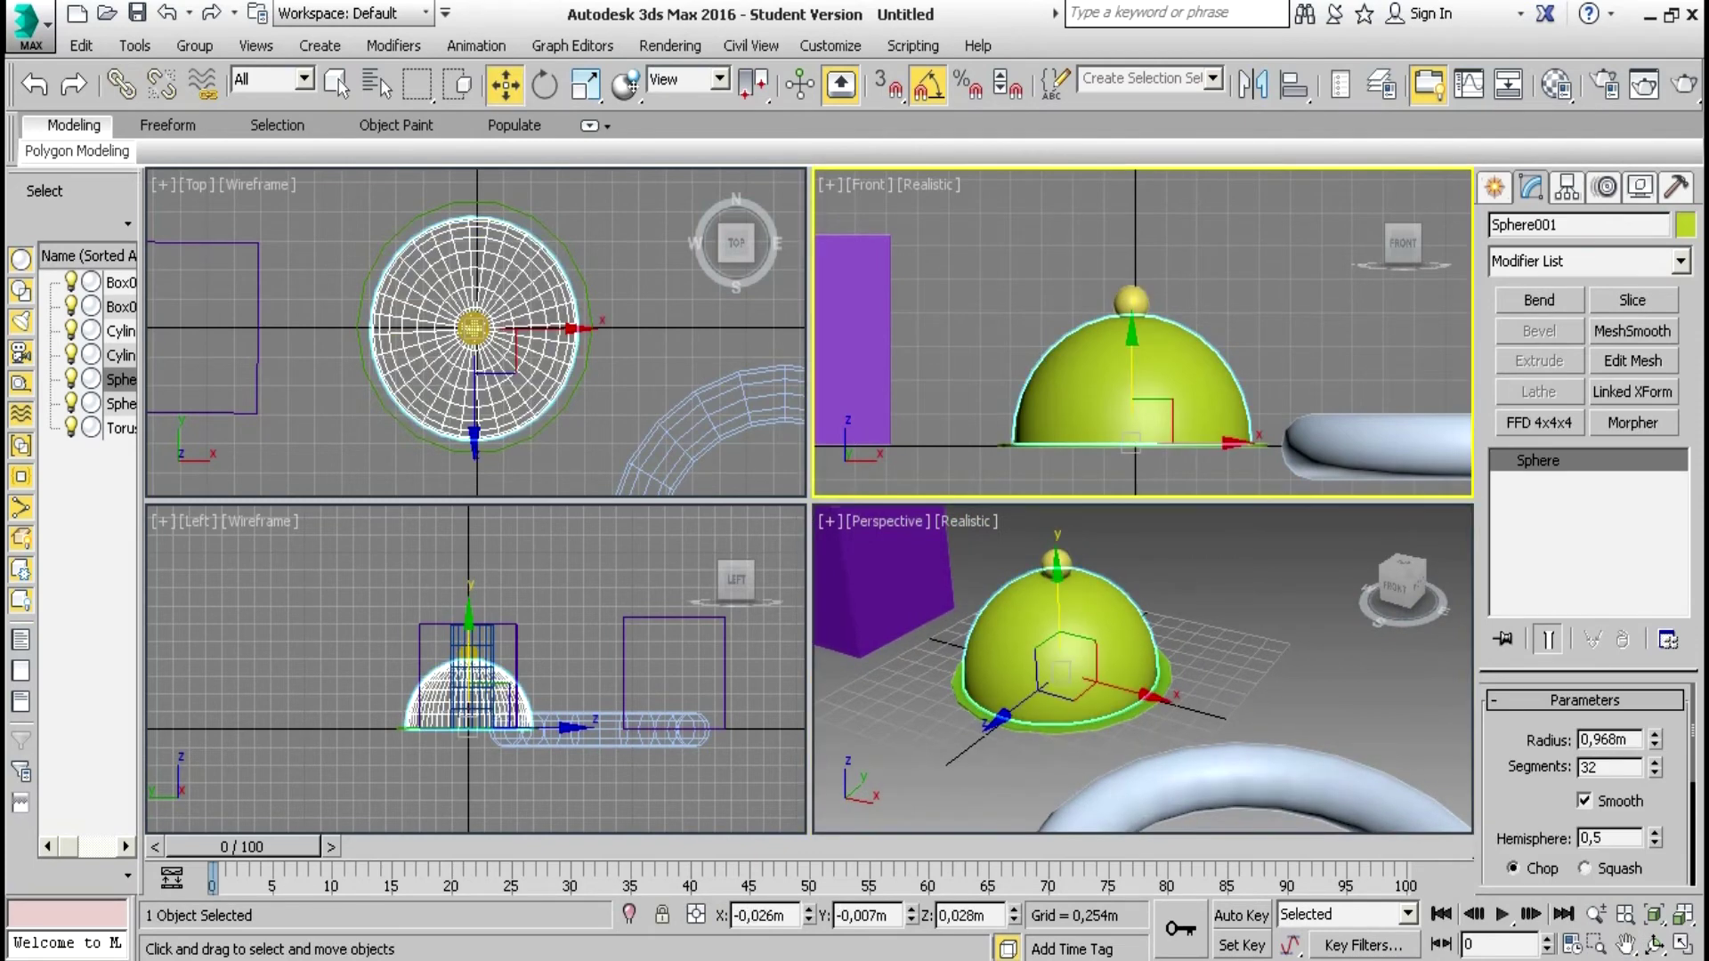
left_click(1131, 303)
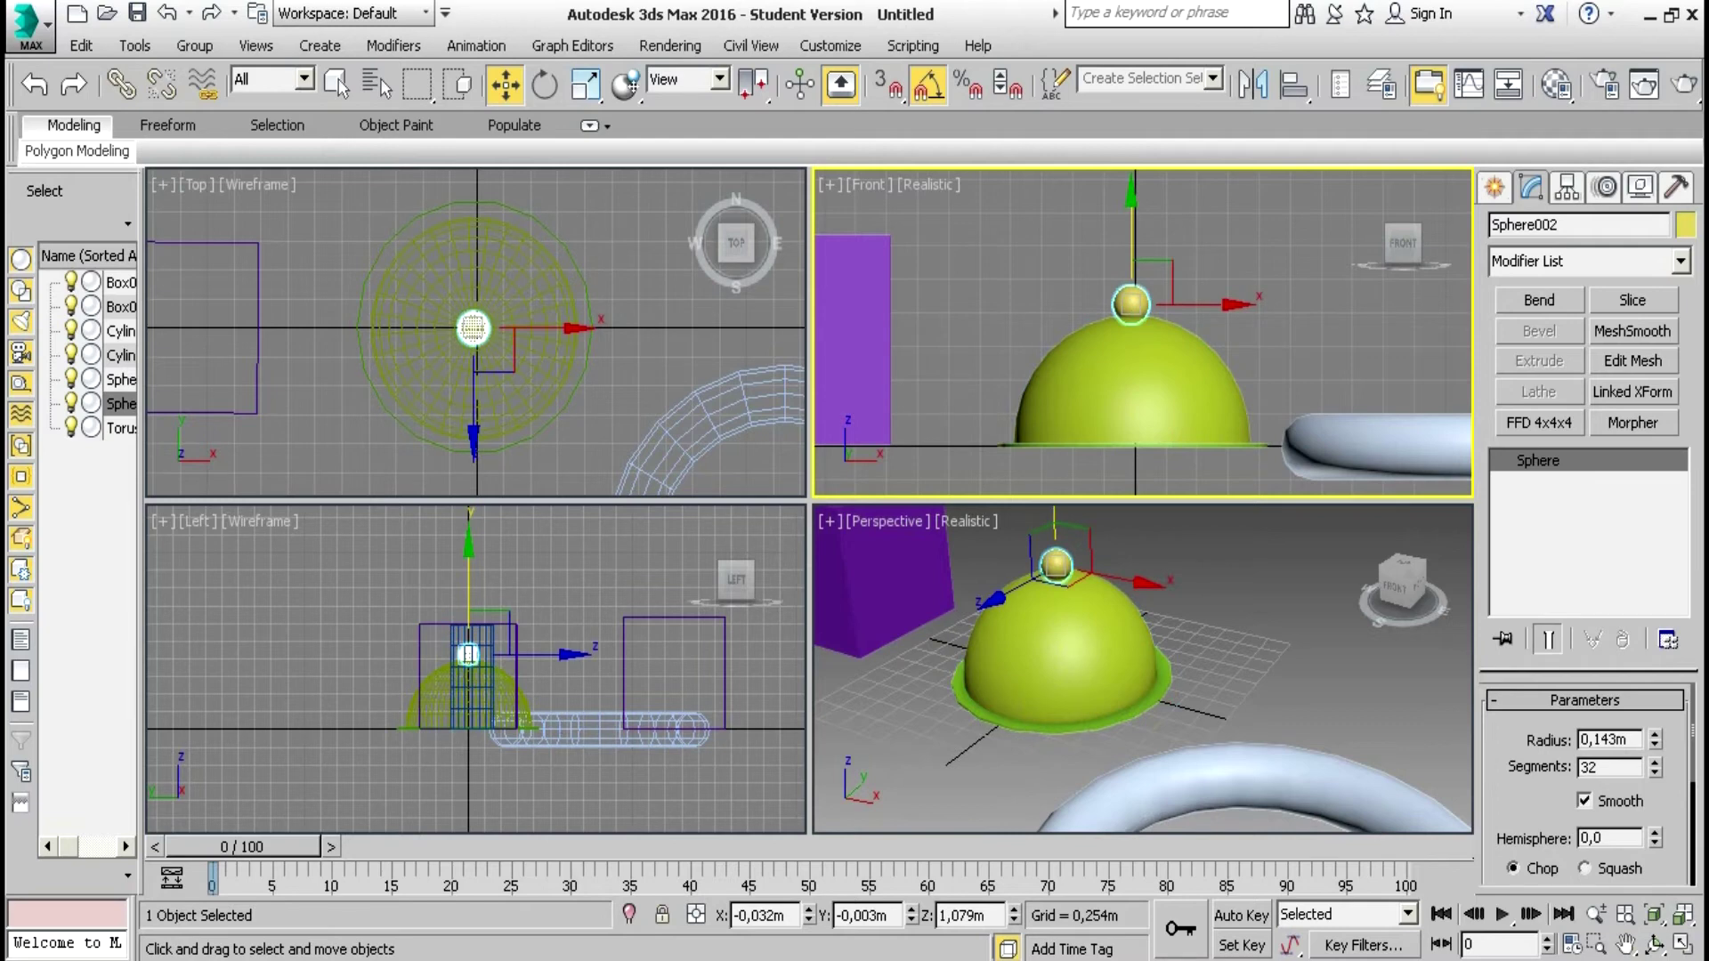
key("Delete")
Raise the dome to about Z 0.81 m and rotate it 90 degrees in the Front view so its flat face stands vertical, facing positive X
left_click(449, 327)
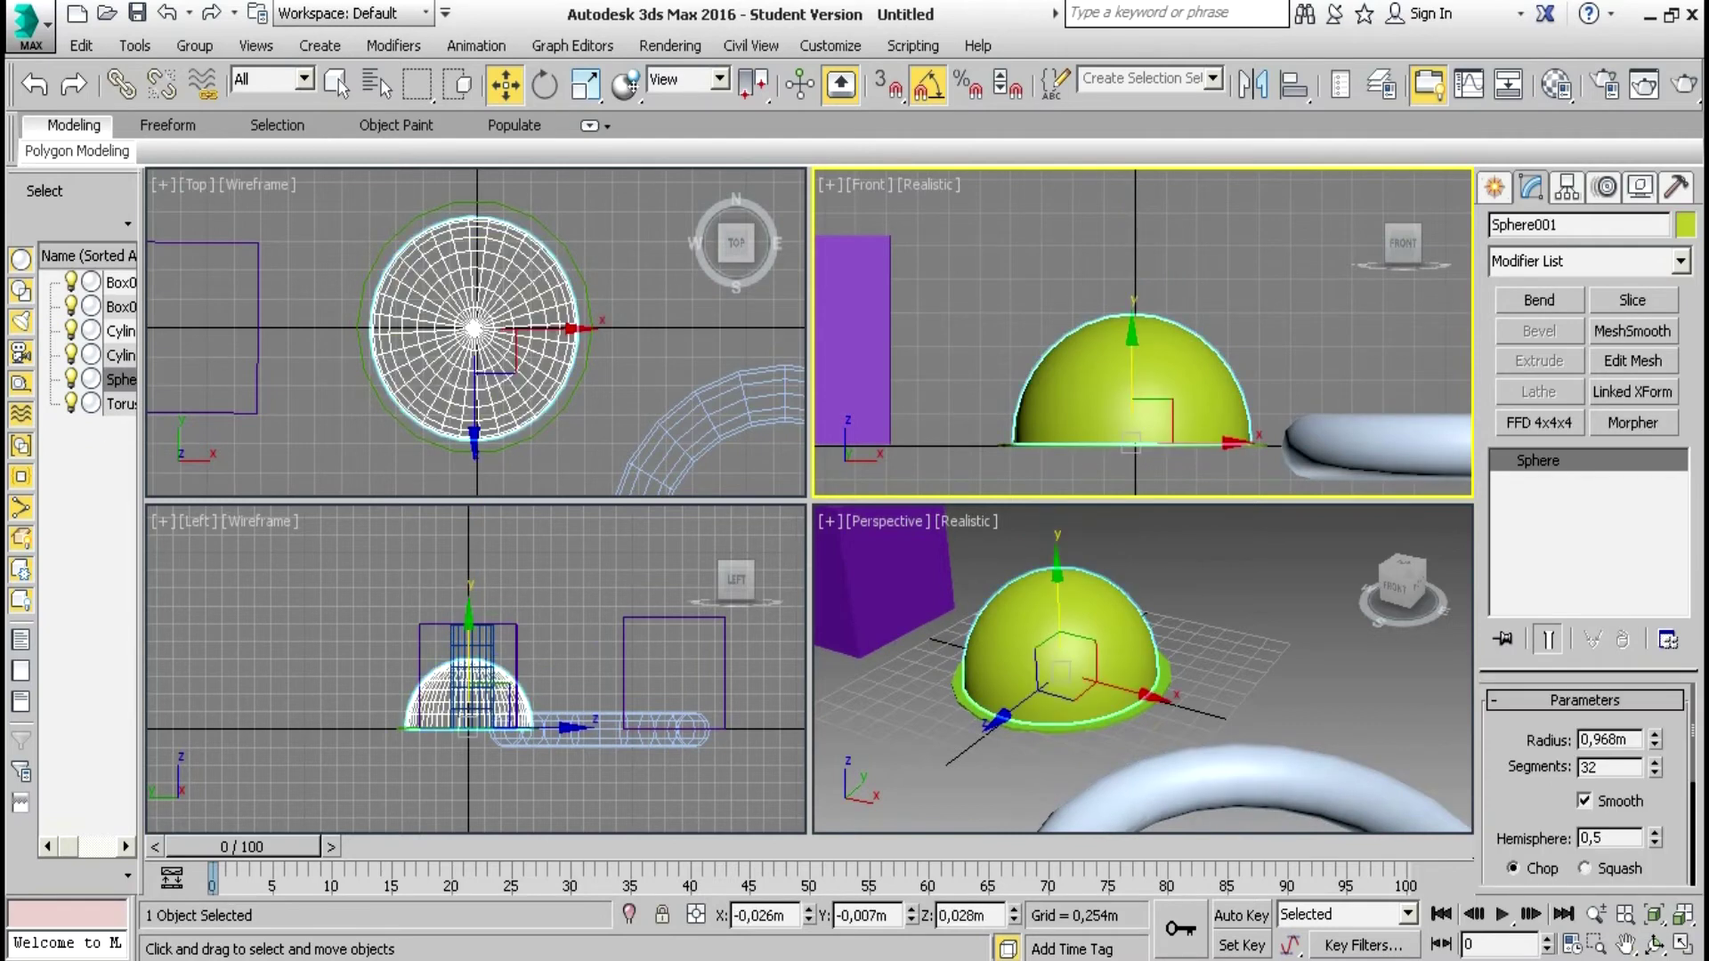
left_click_drag(1132, 347, 1132, 242)
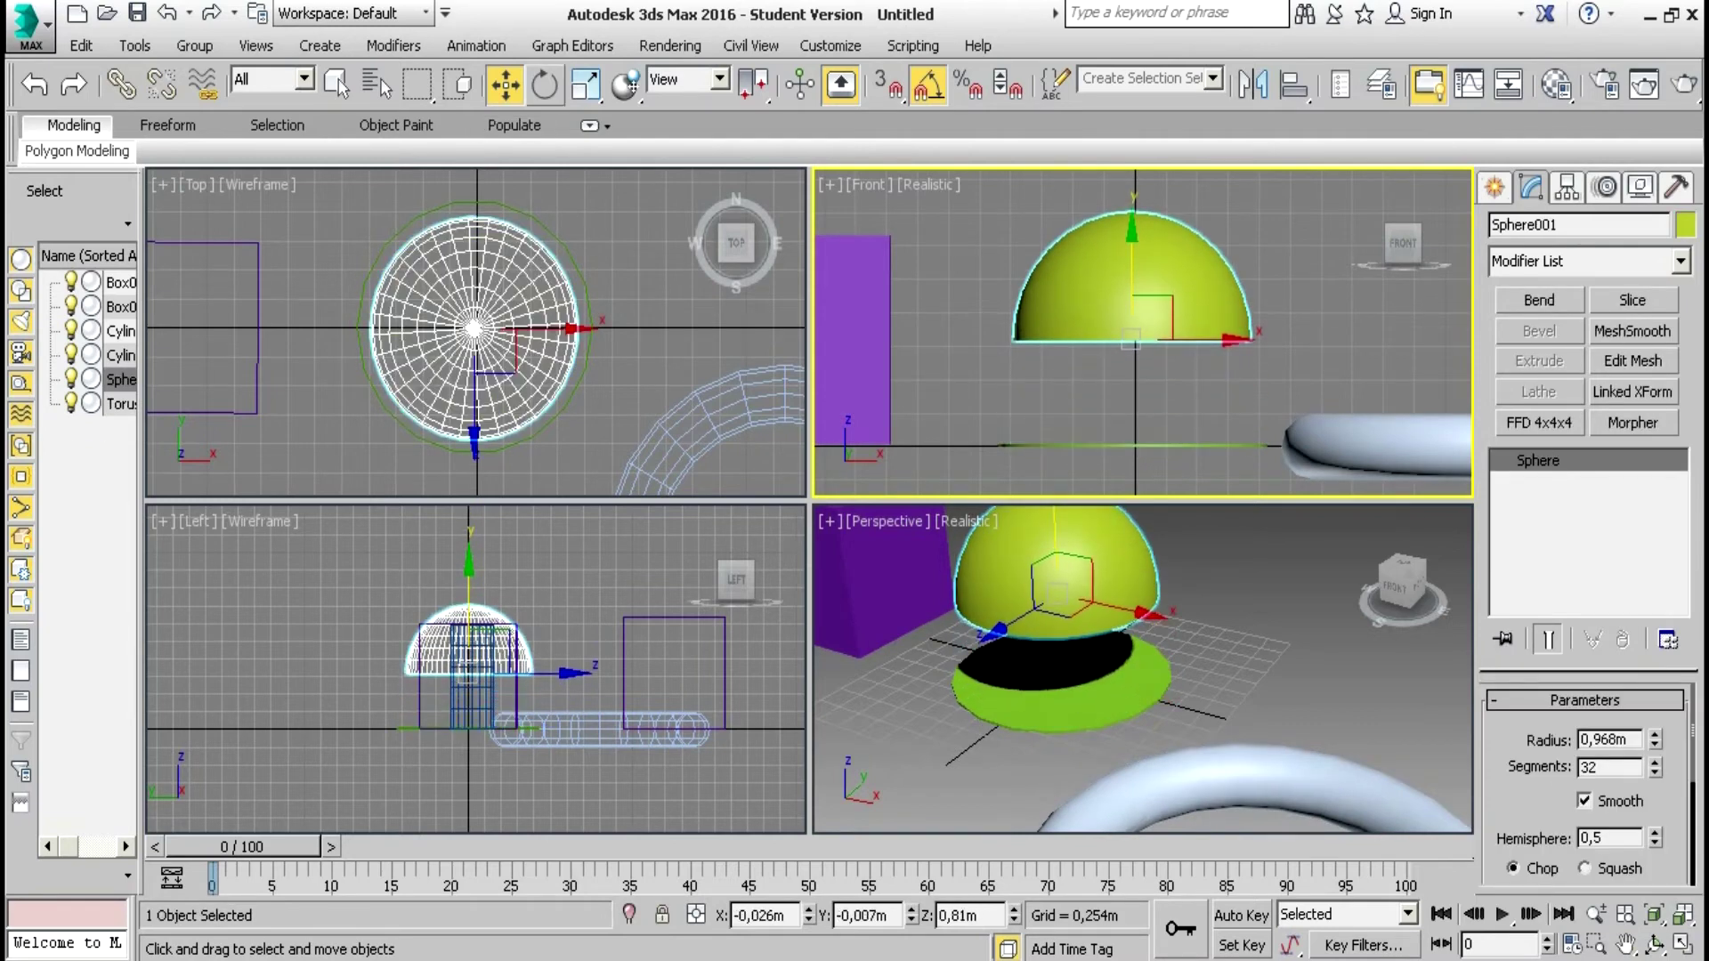
left_click(544, 85)
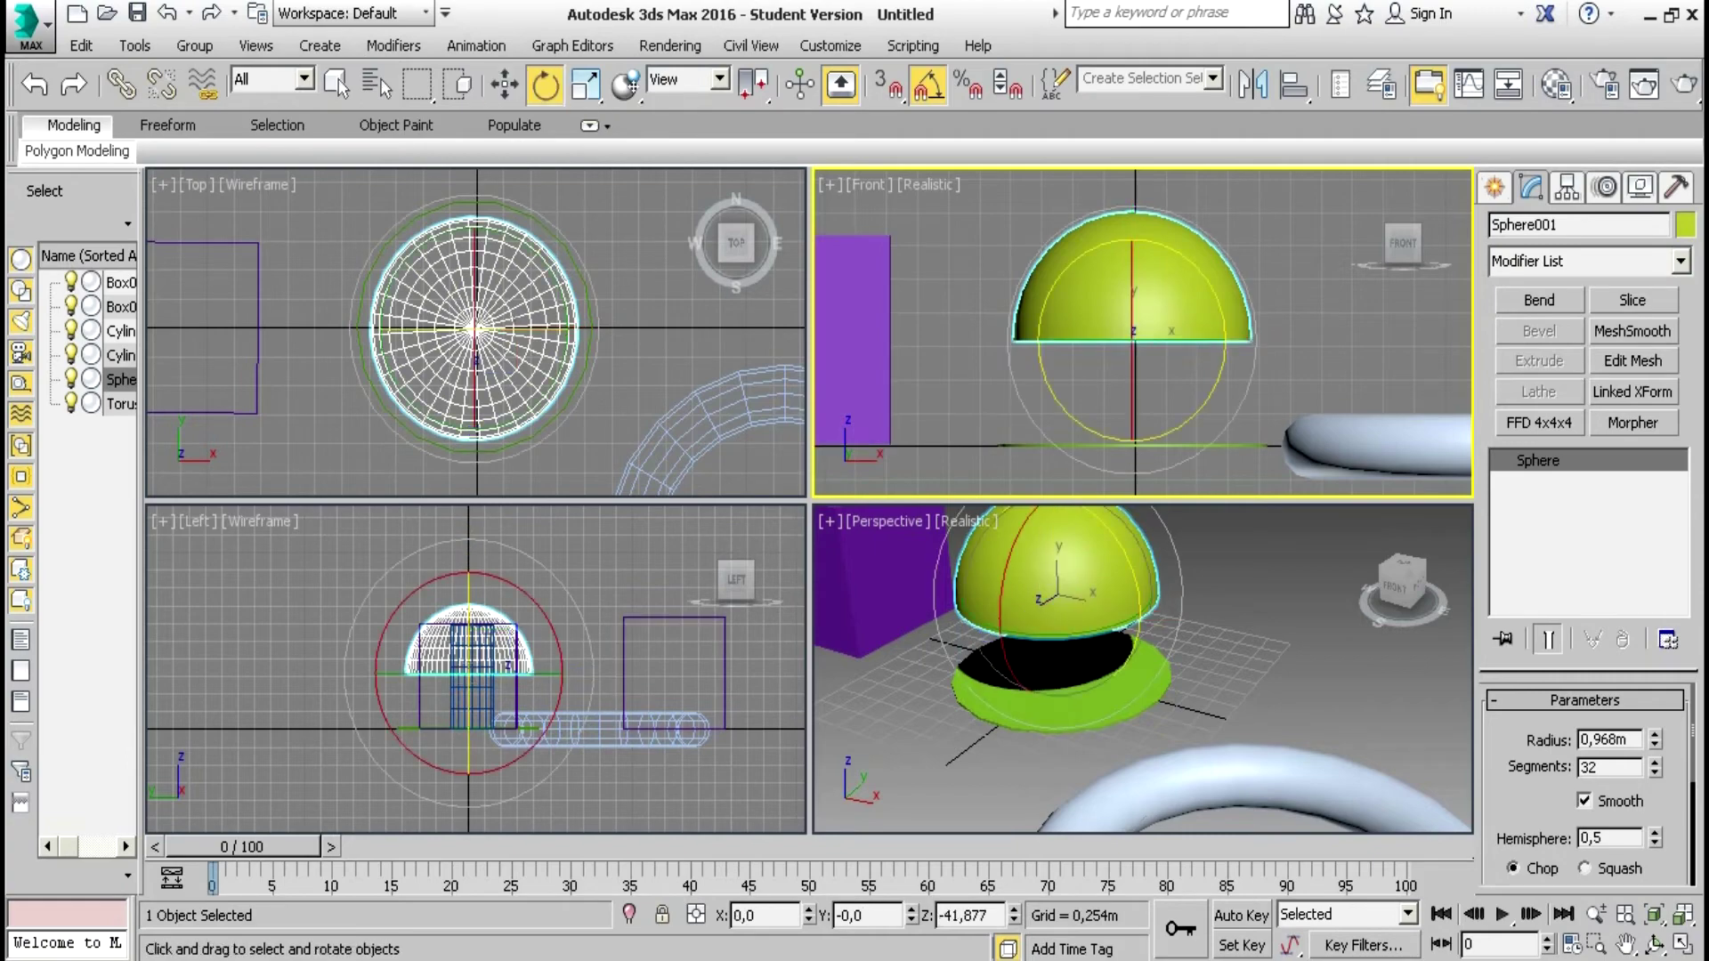
left_click_drag(1031, 418, 1059, 459)
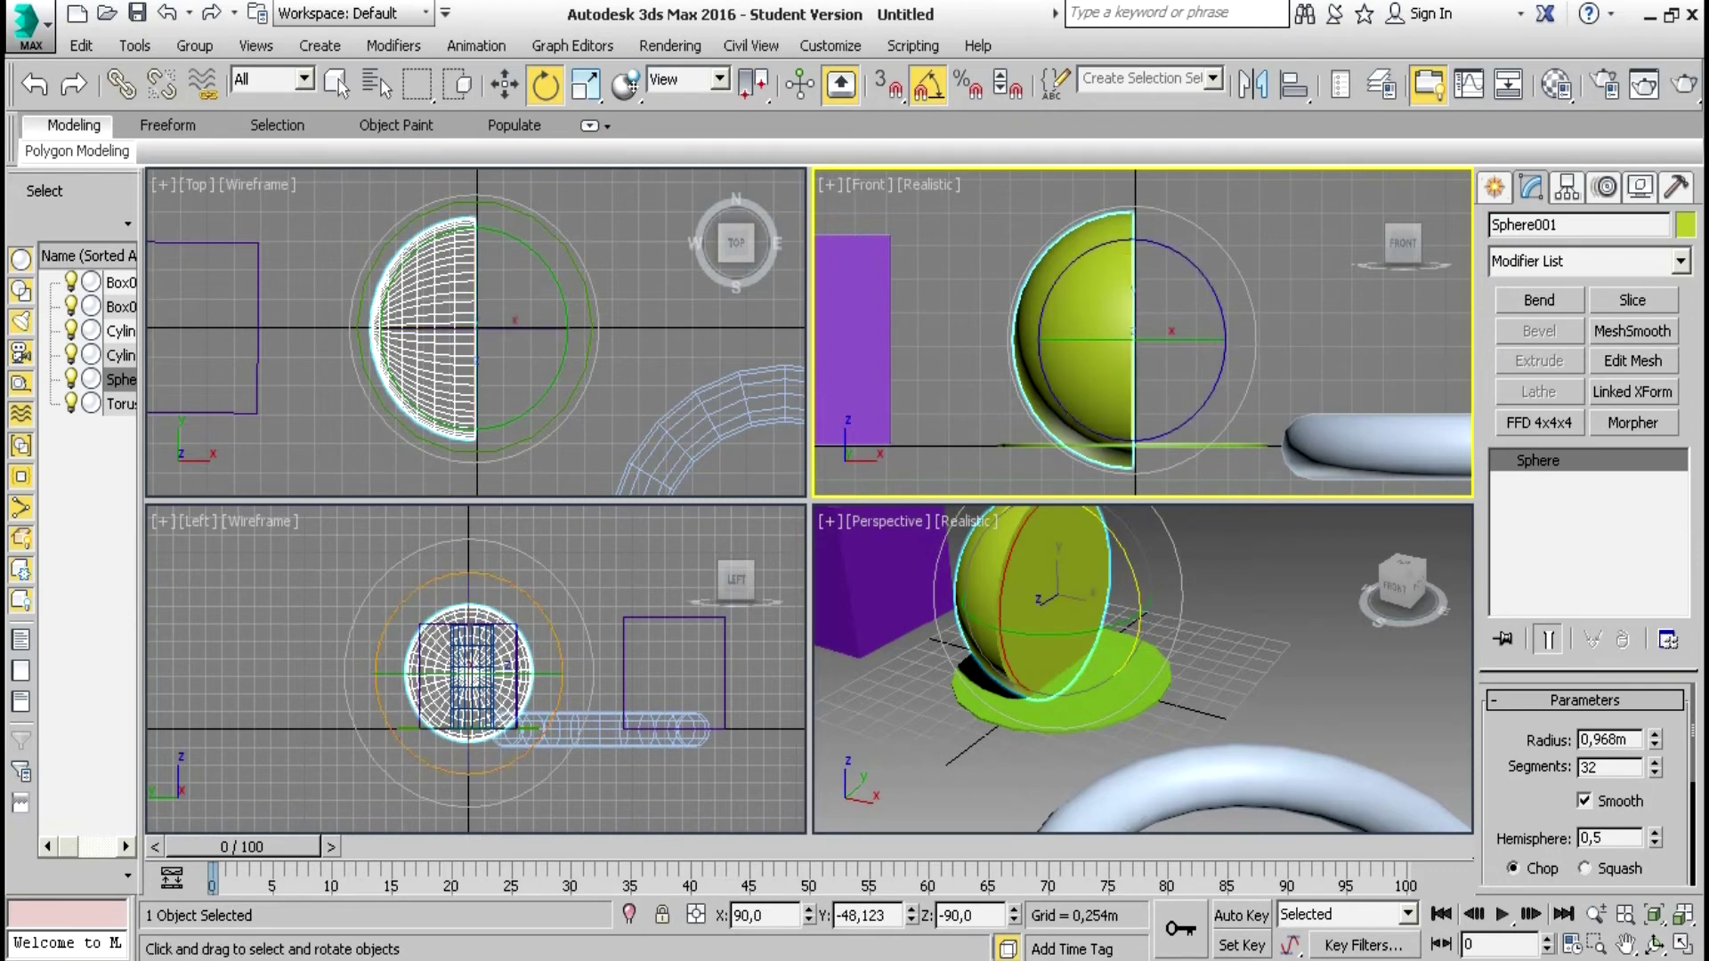
Move the rotated half-sphere to about X -0.465 m and Z 0.984 m in the Front view
key("w")
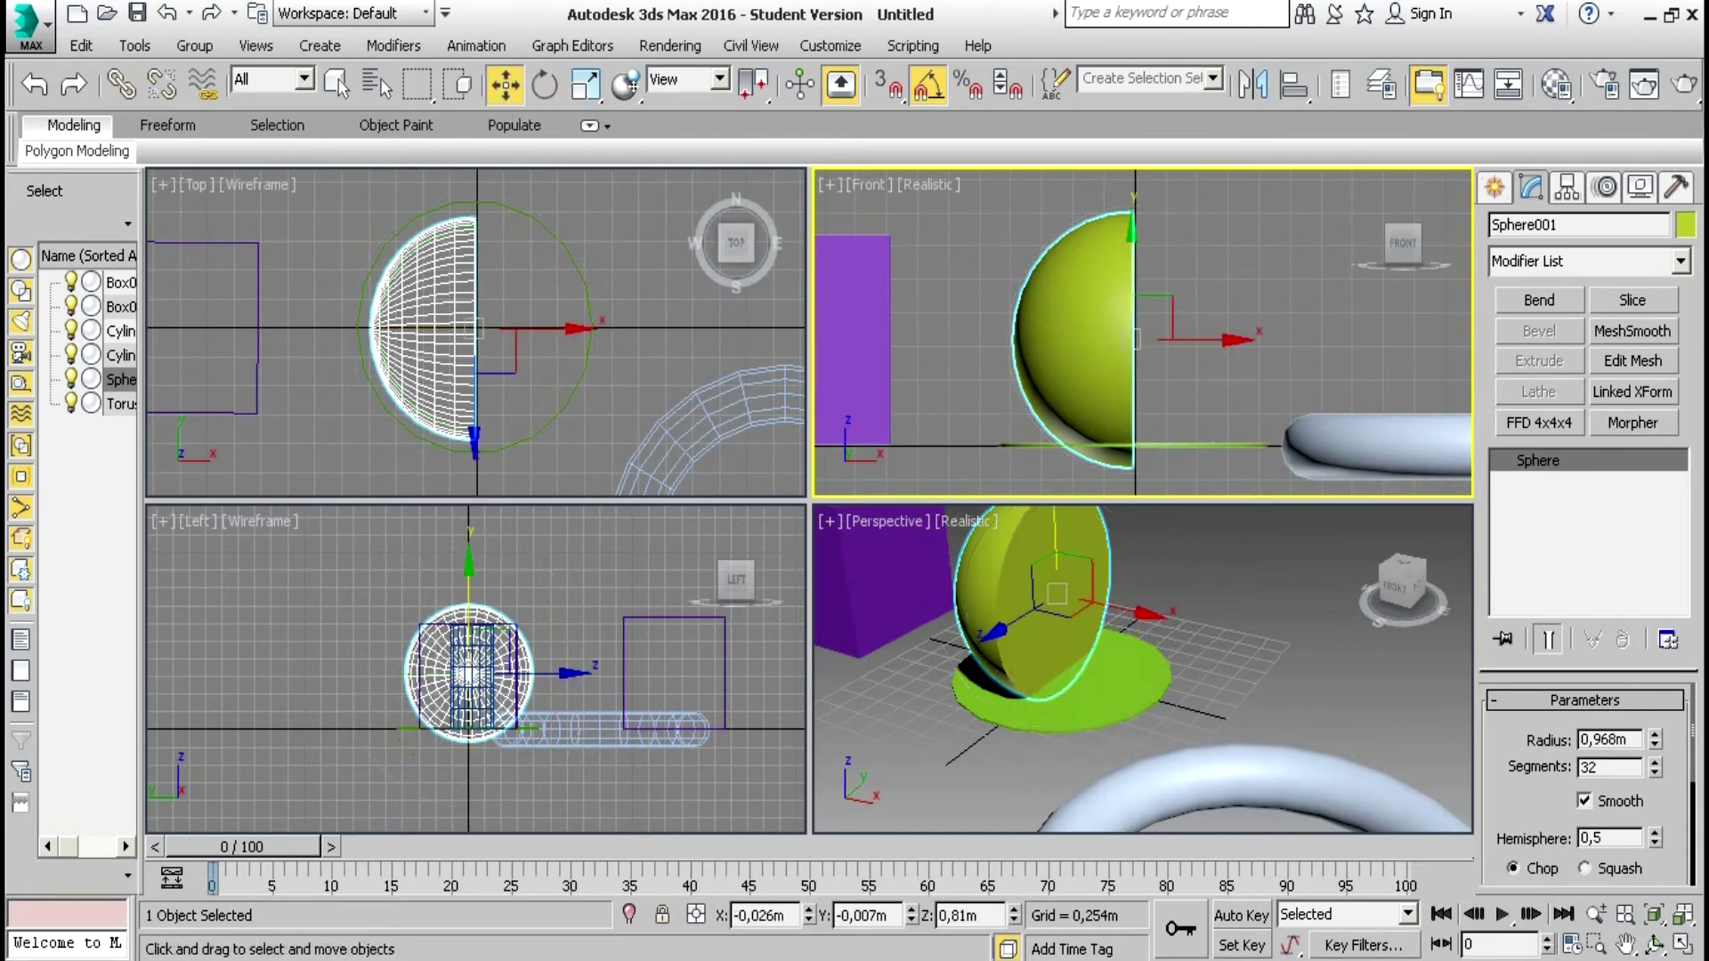
left_click_drag(1132, 233, 1133, 210)
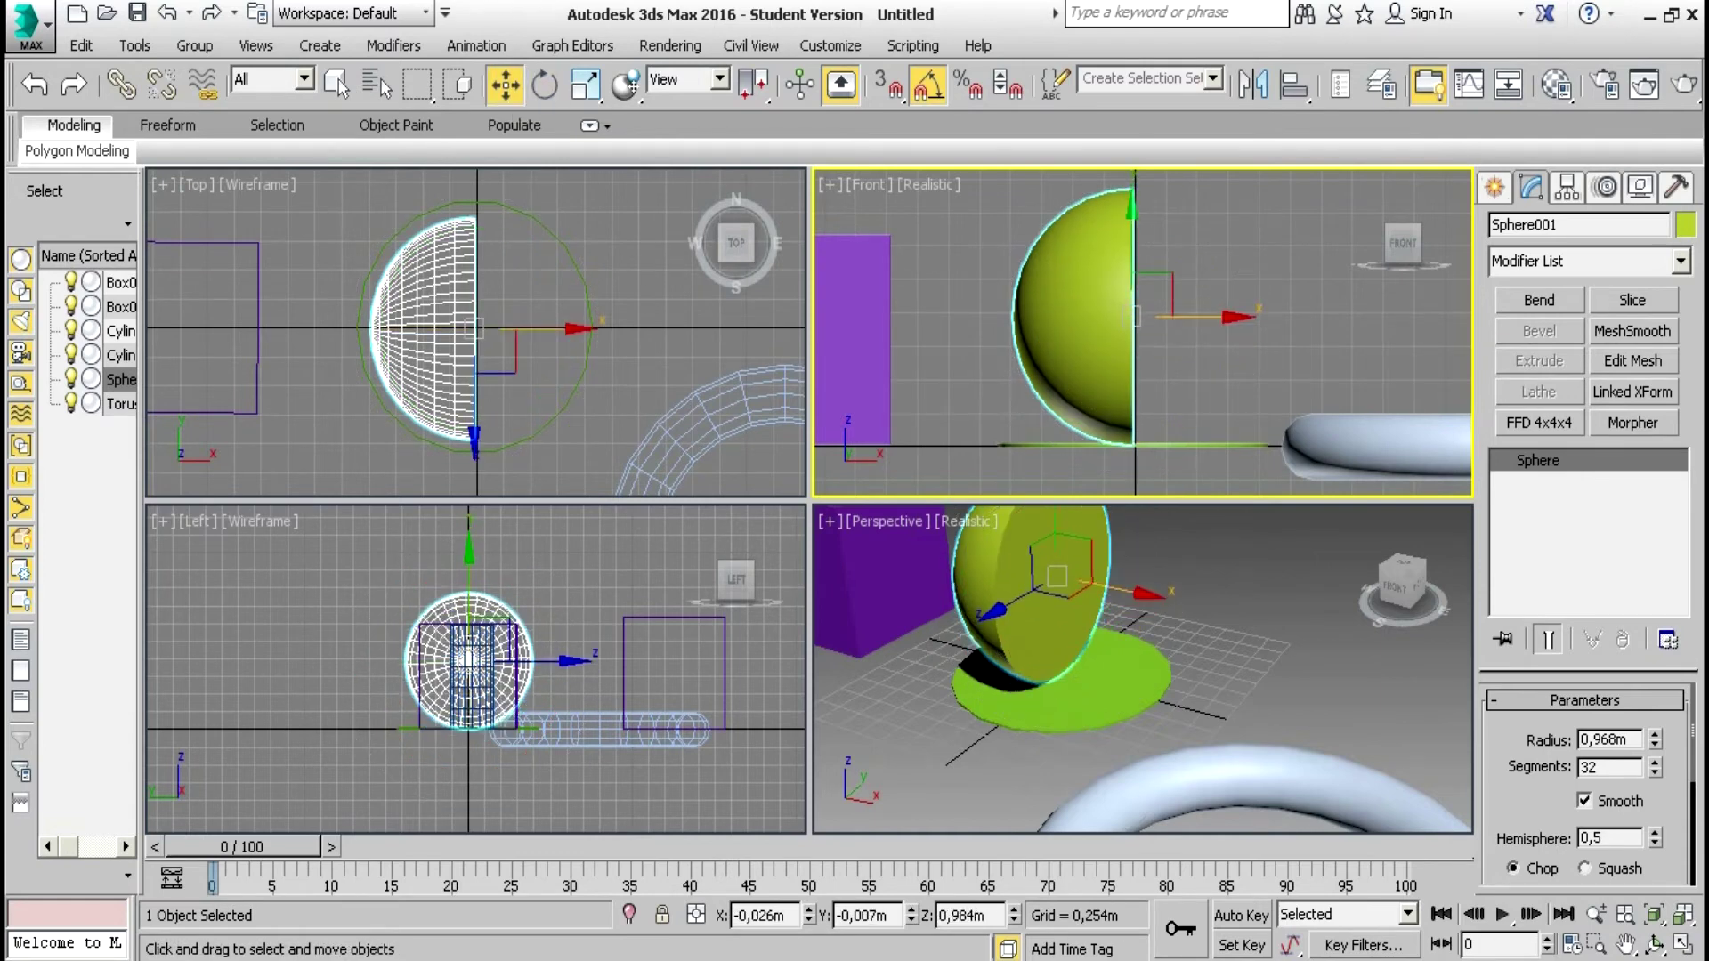
left_click_drag(1193, 316, 1138, 316)
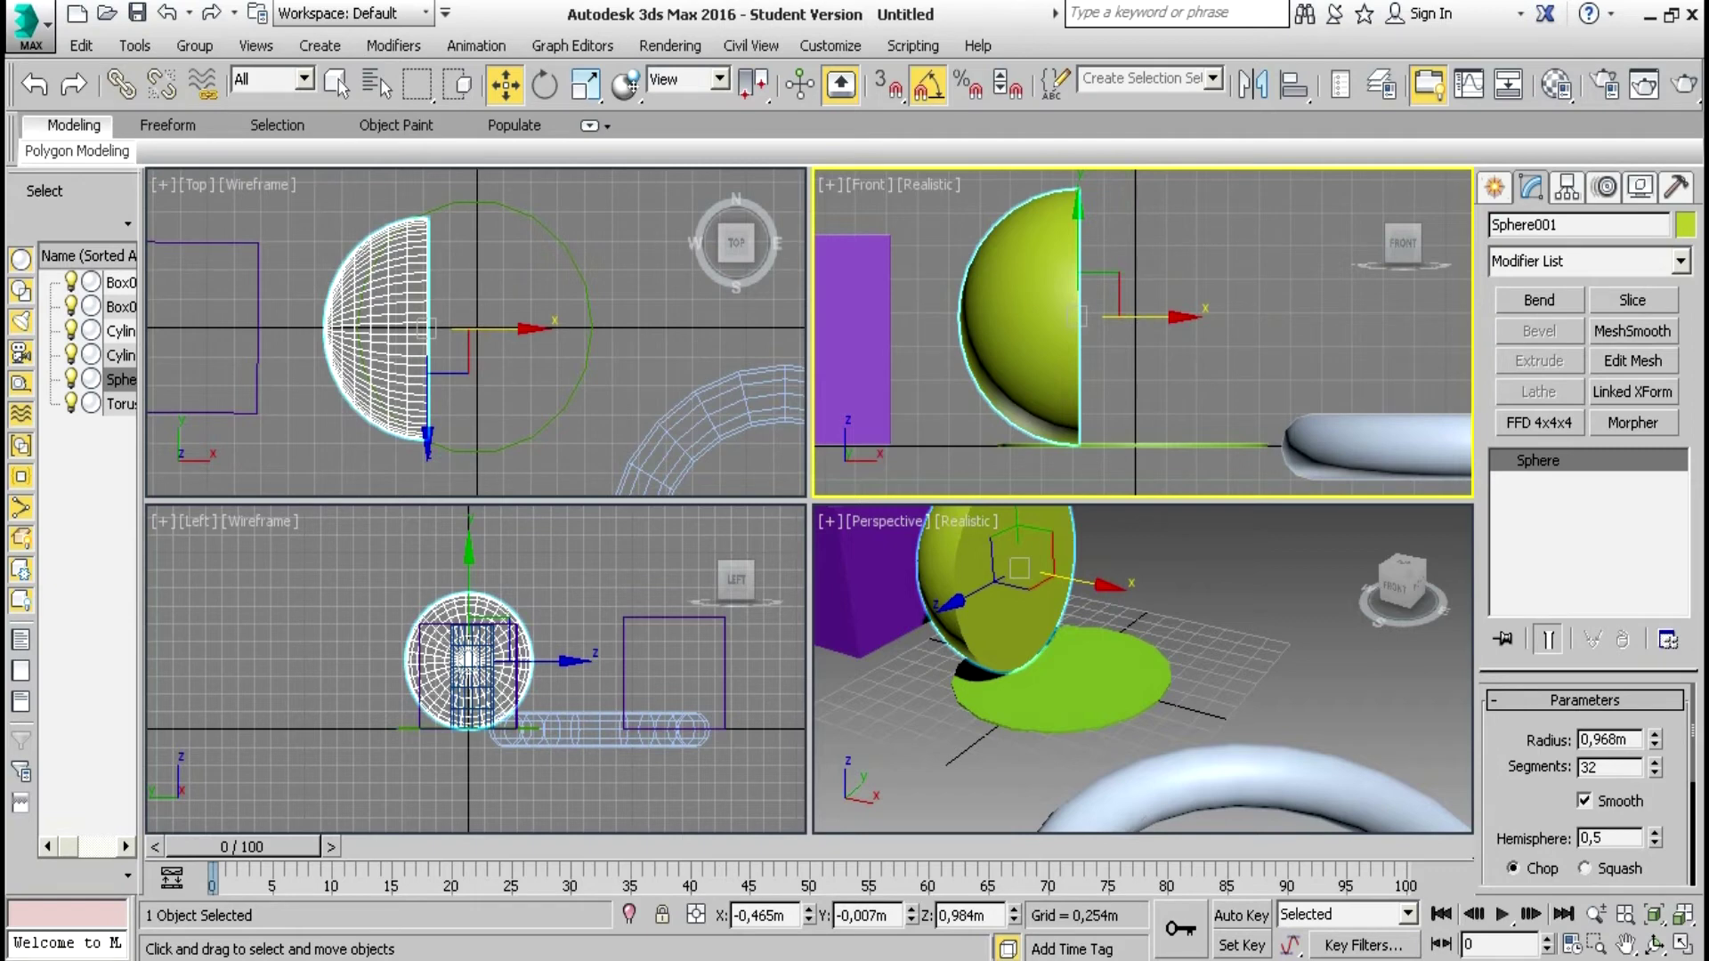
Clone the half-sphere as one Copy at about X 0.959 m and mirror it on the X axis with No Clone
left_click_drag(1138, 316, 1312, 316, "shift")
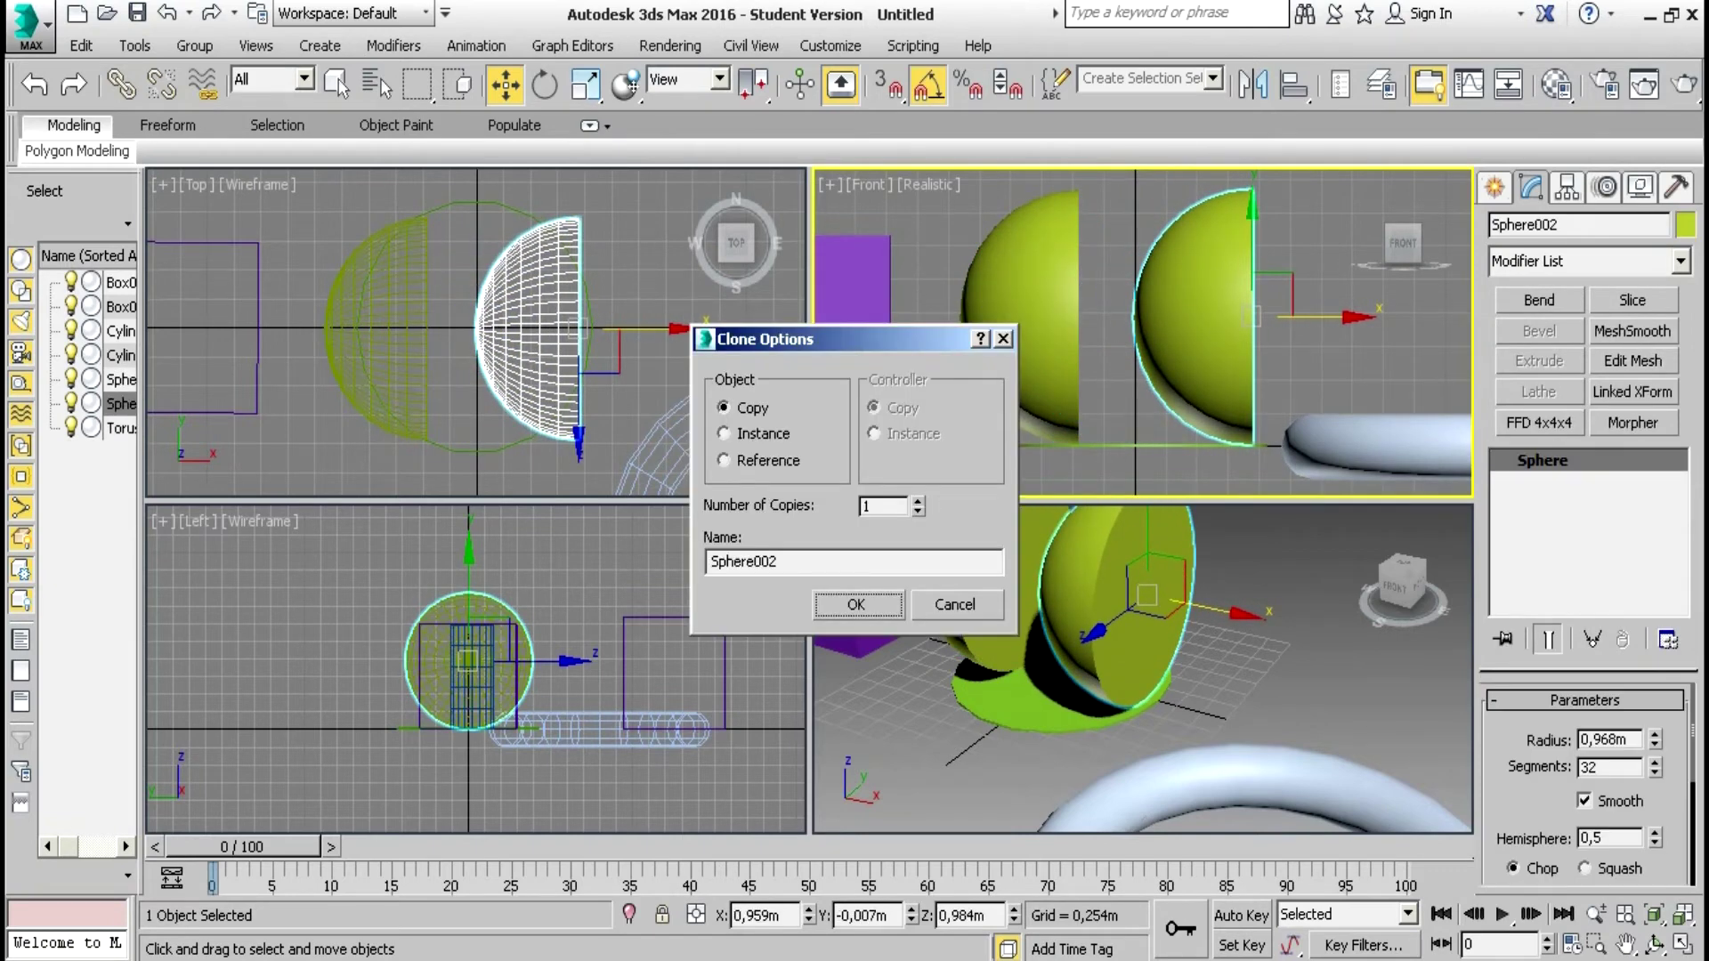
key("Return")
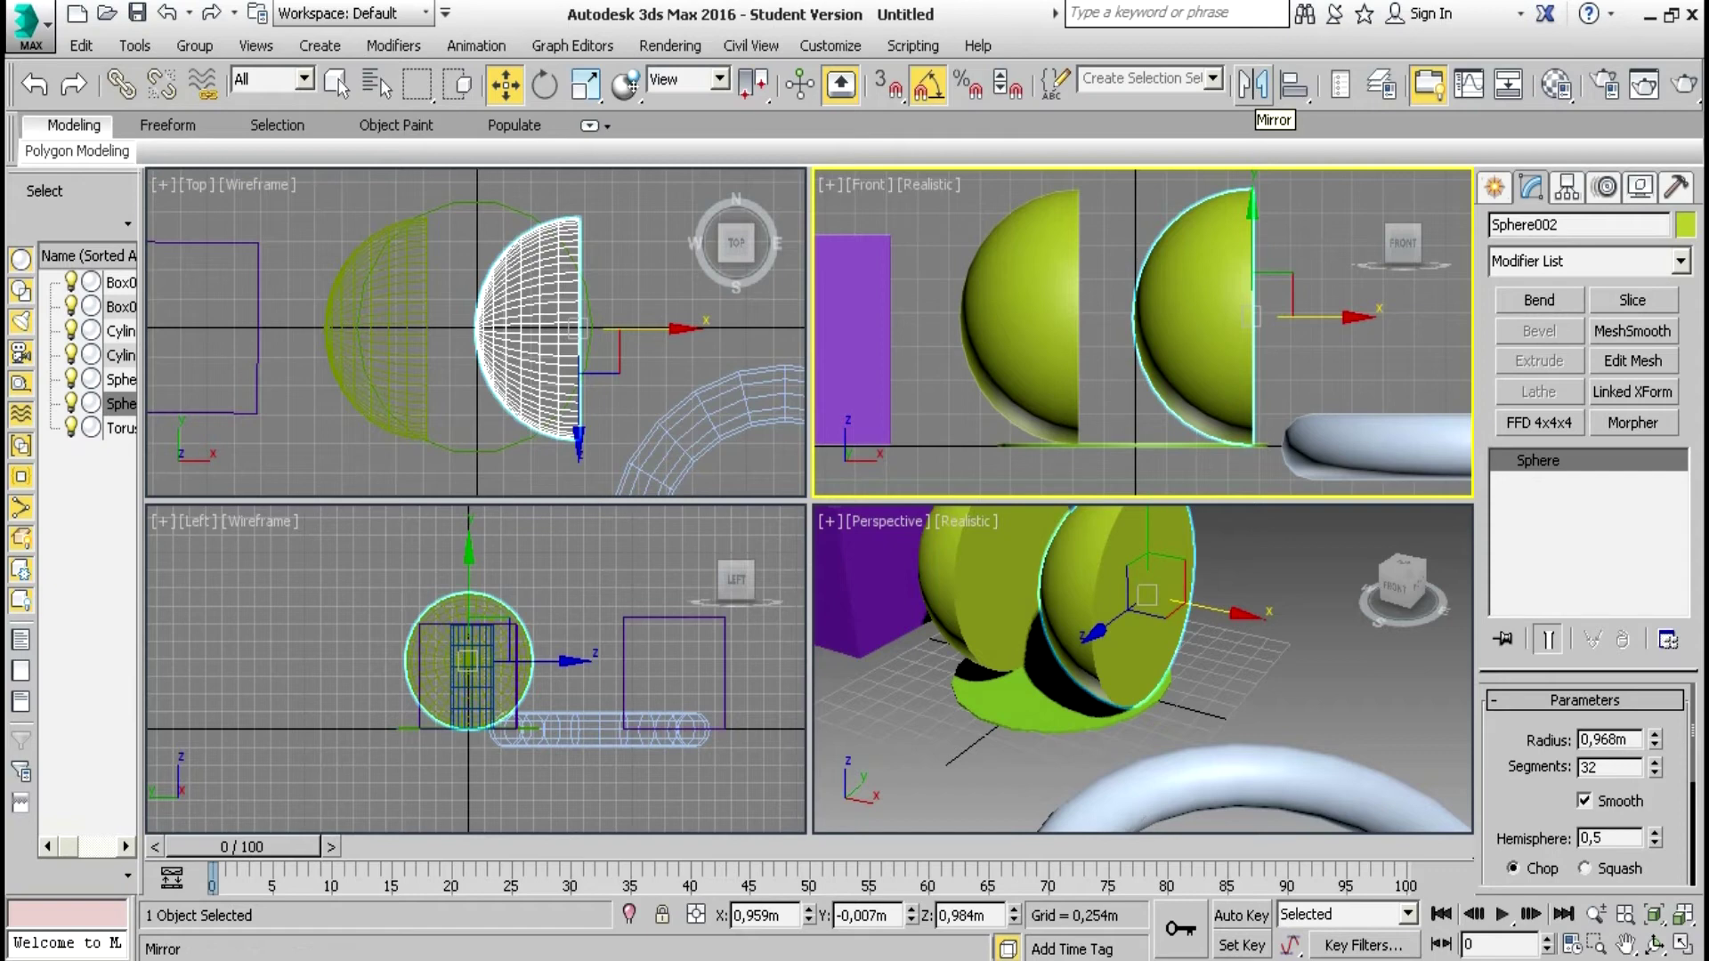
left_click(1253, 86)
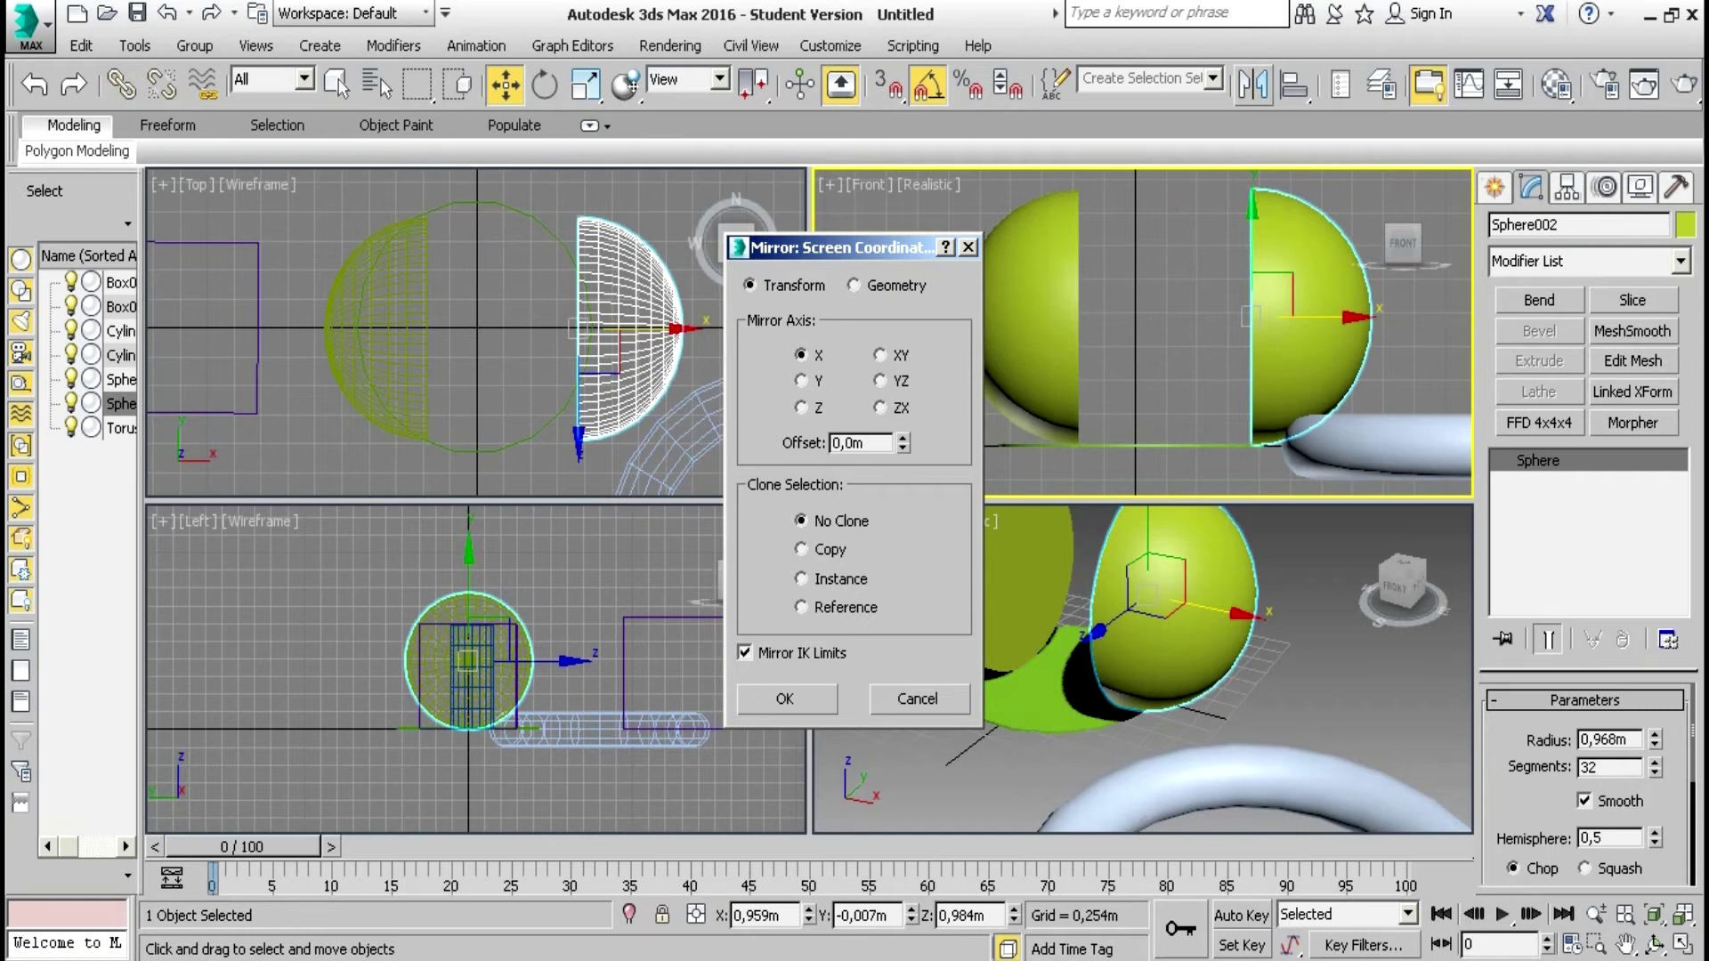
left_click(802, 381)
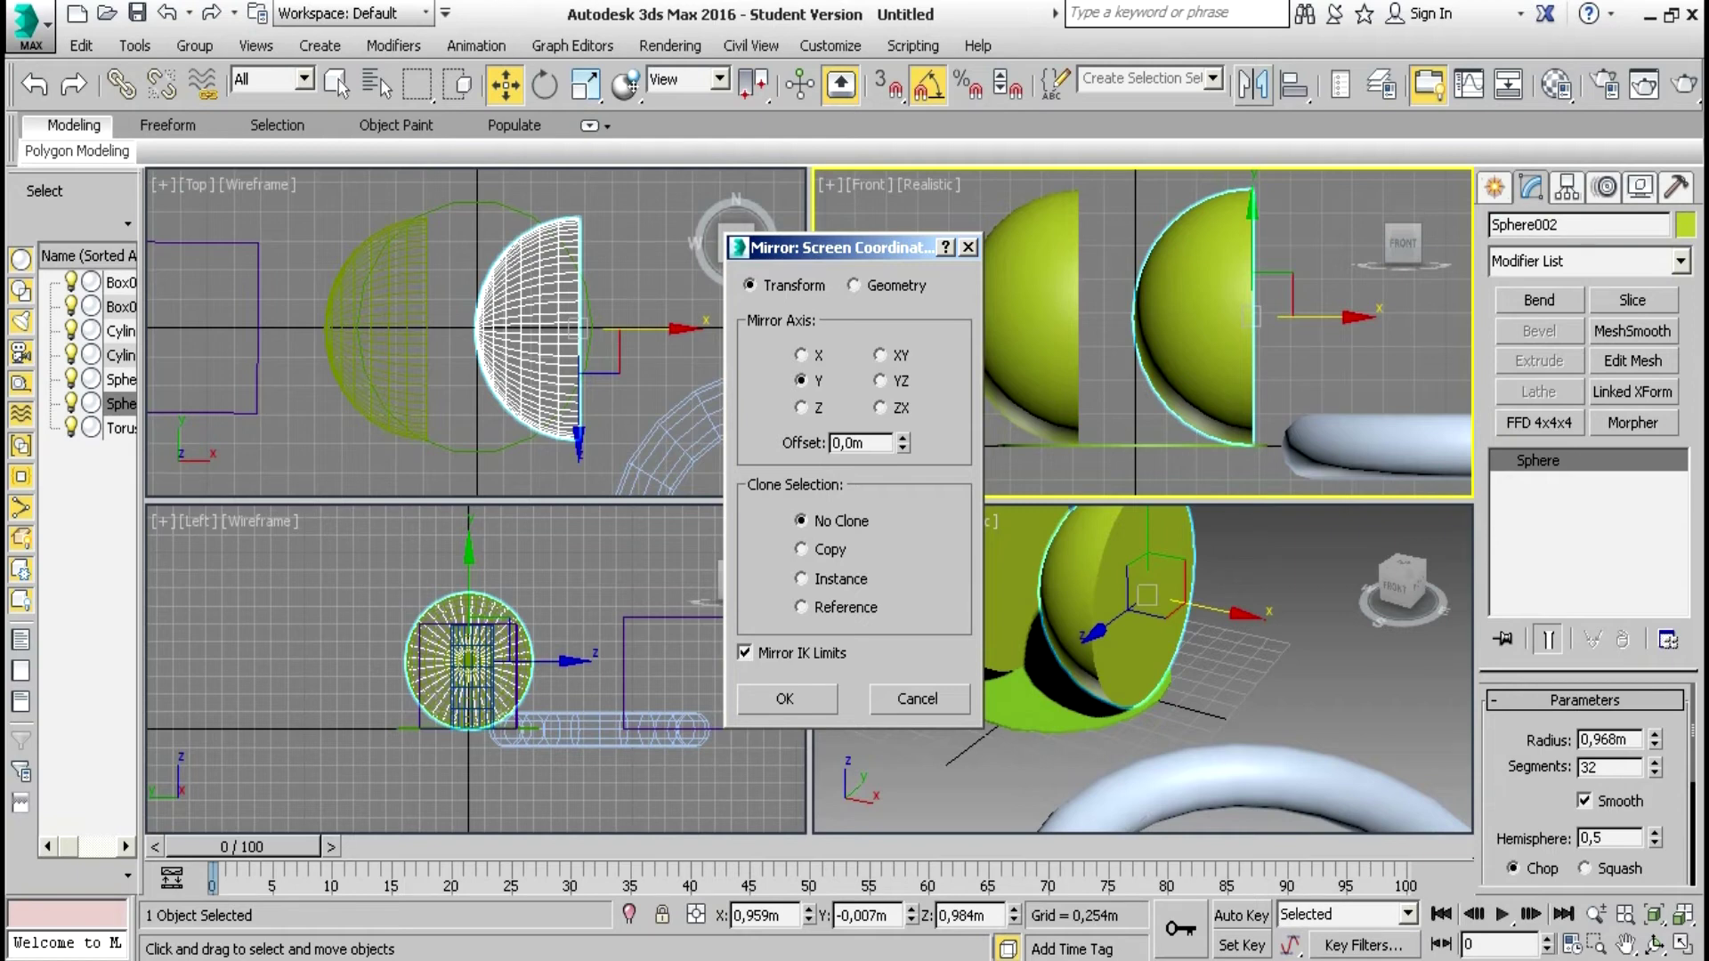
left_click(801, 354)
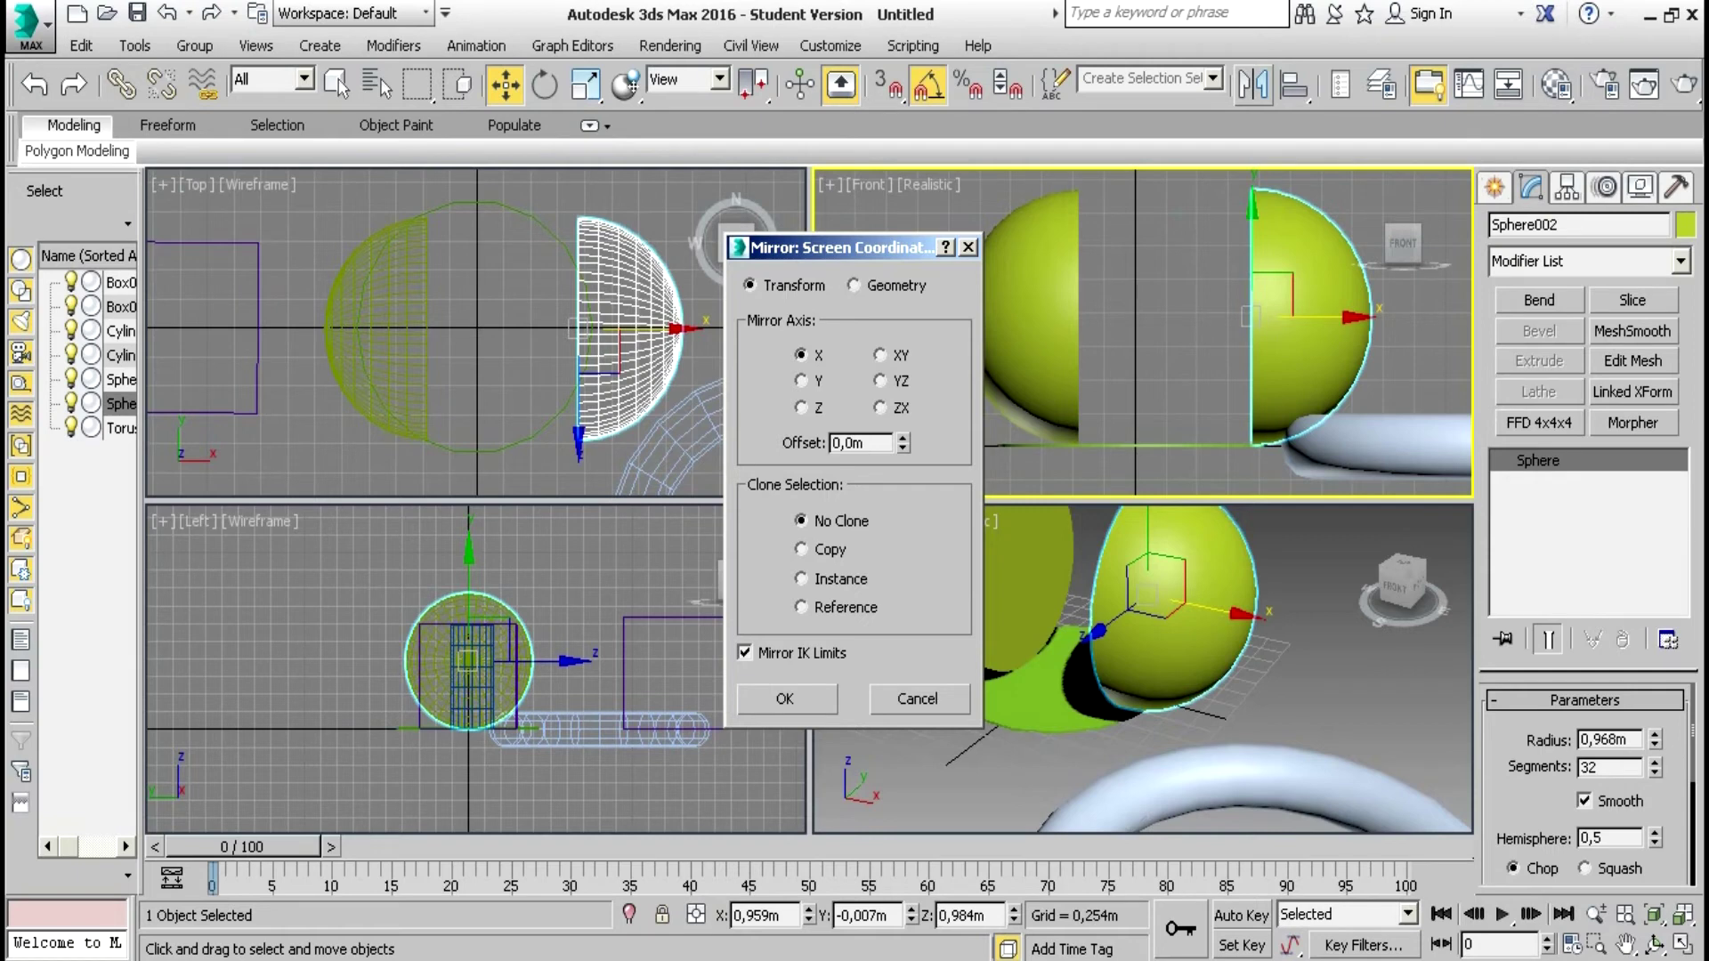
left_click(784, 698)
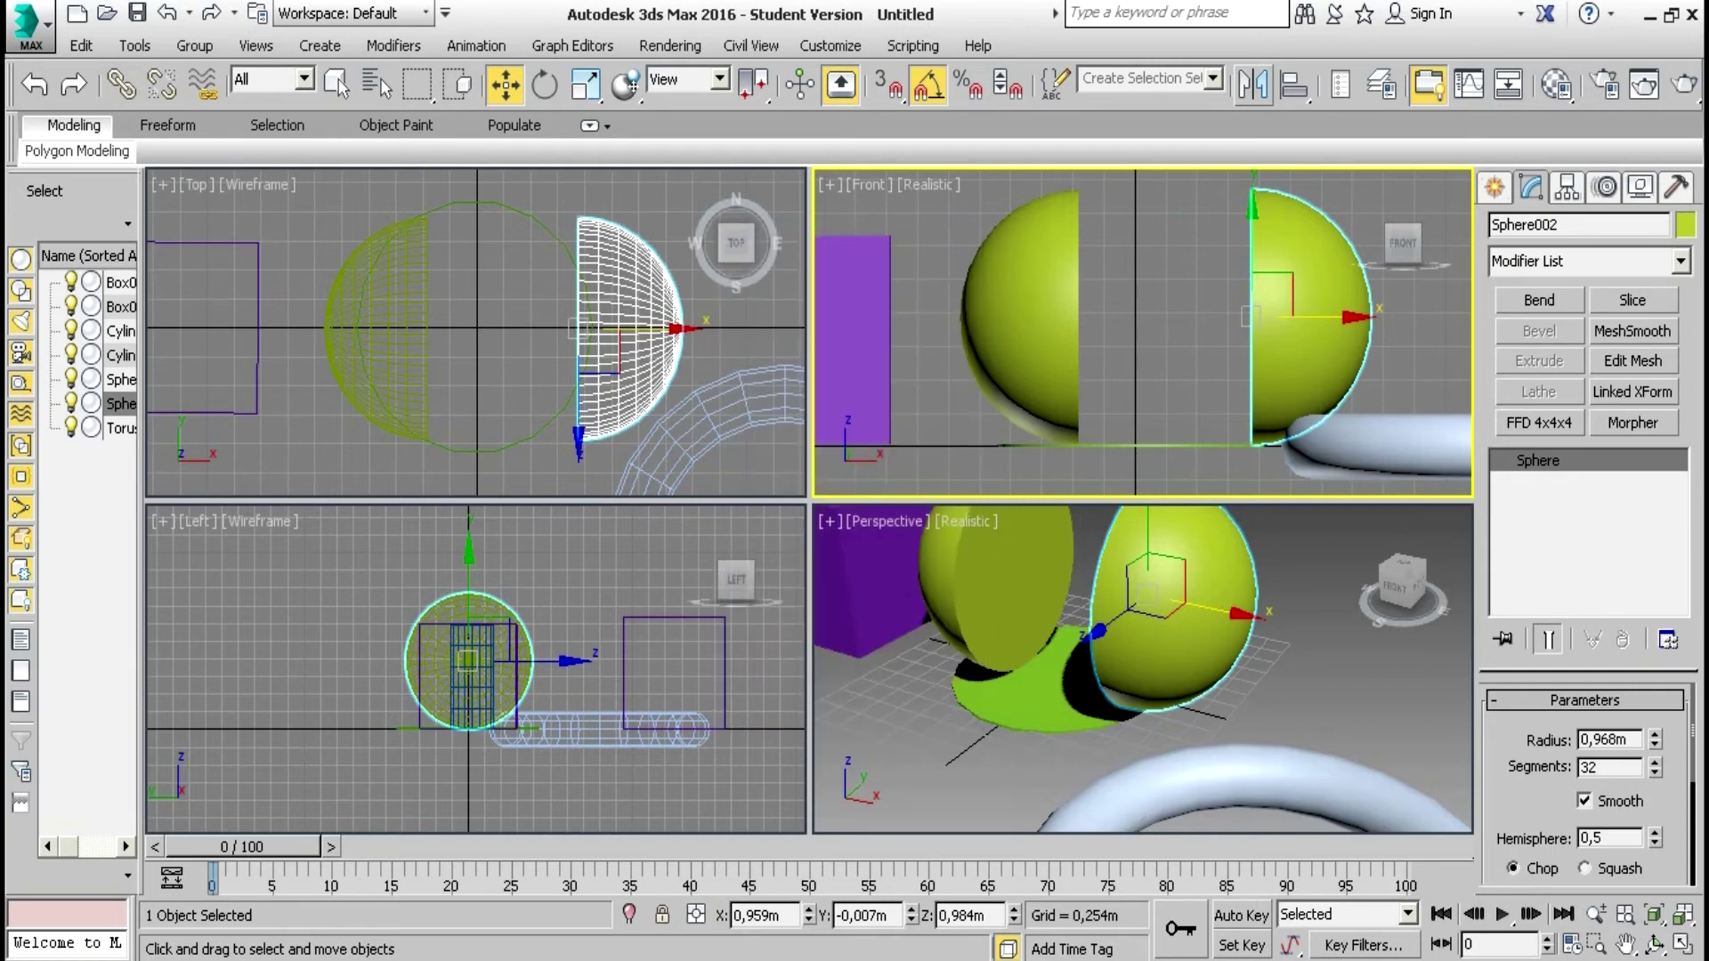
Move the mirrored half along X in the Front view until its flat face meets the first half, closing the sphere
left_click_drag(1317, 316, 1179, 316)
left_click(1257, 384)
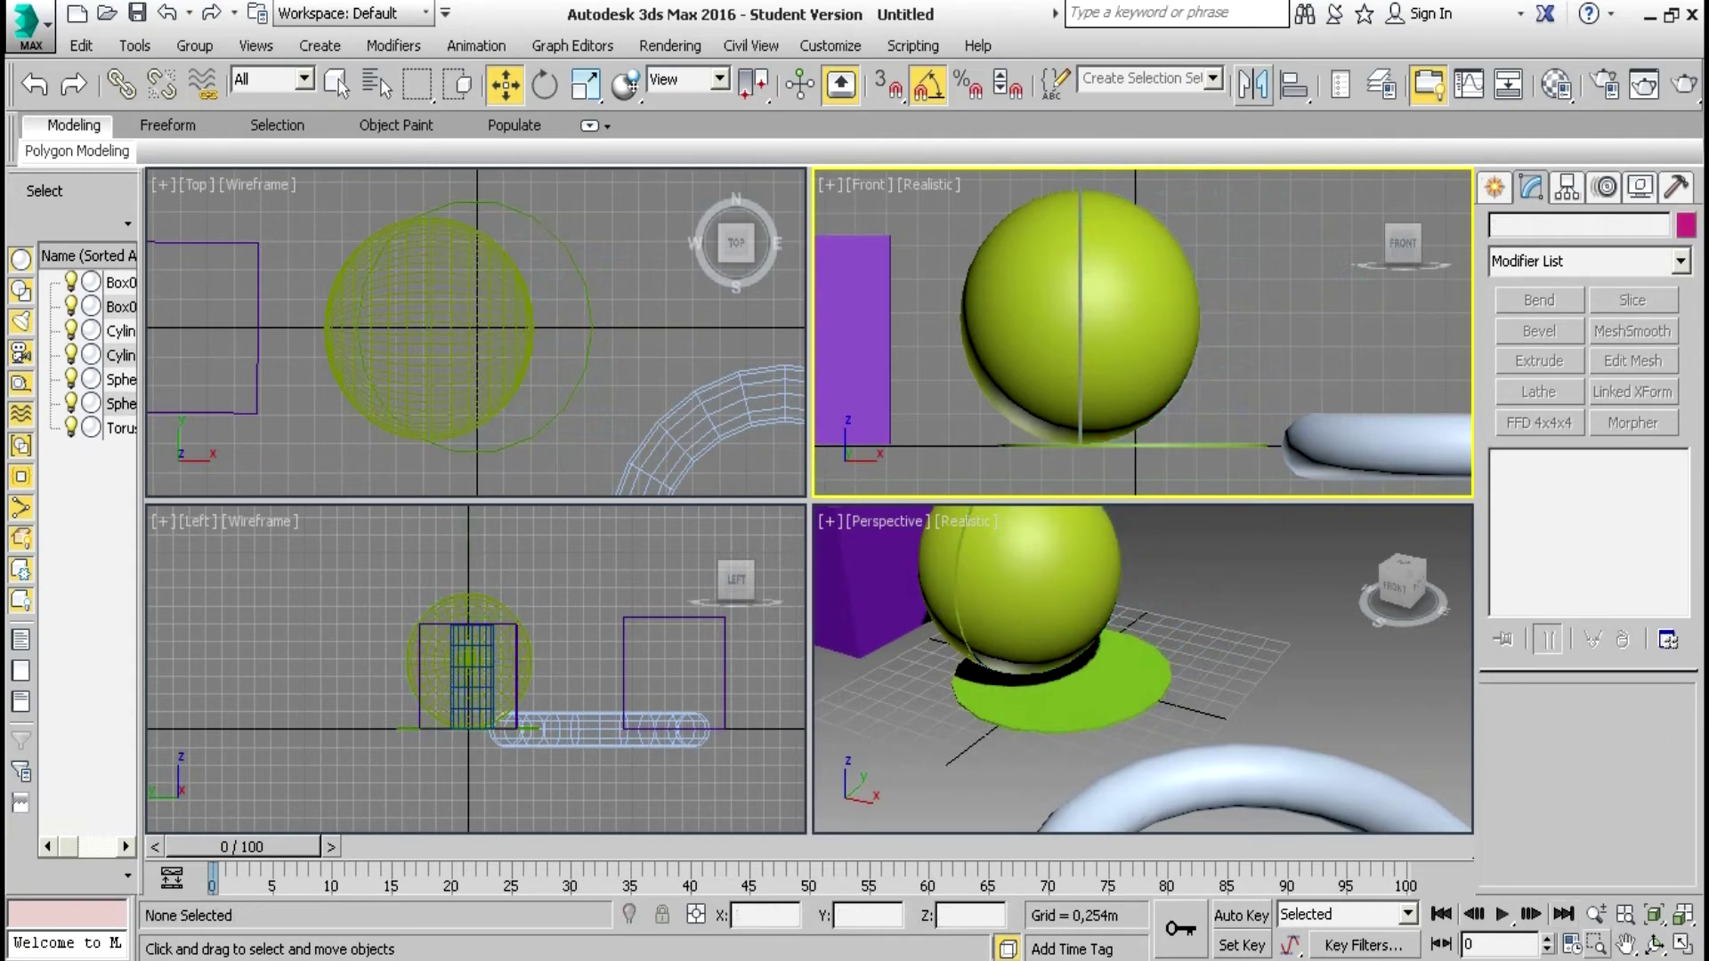
left_click(1597, 944)
left_click_drag(922, 231, 1202, 370)
left_click(505, 85)
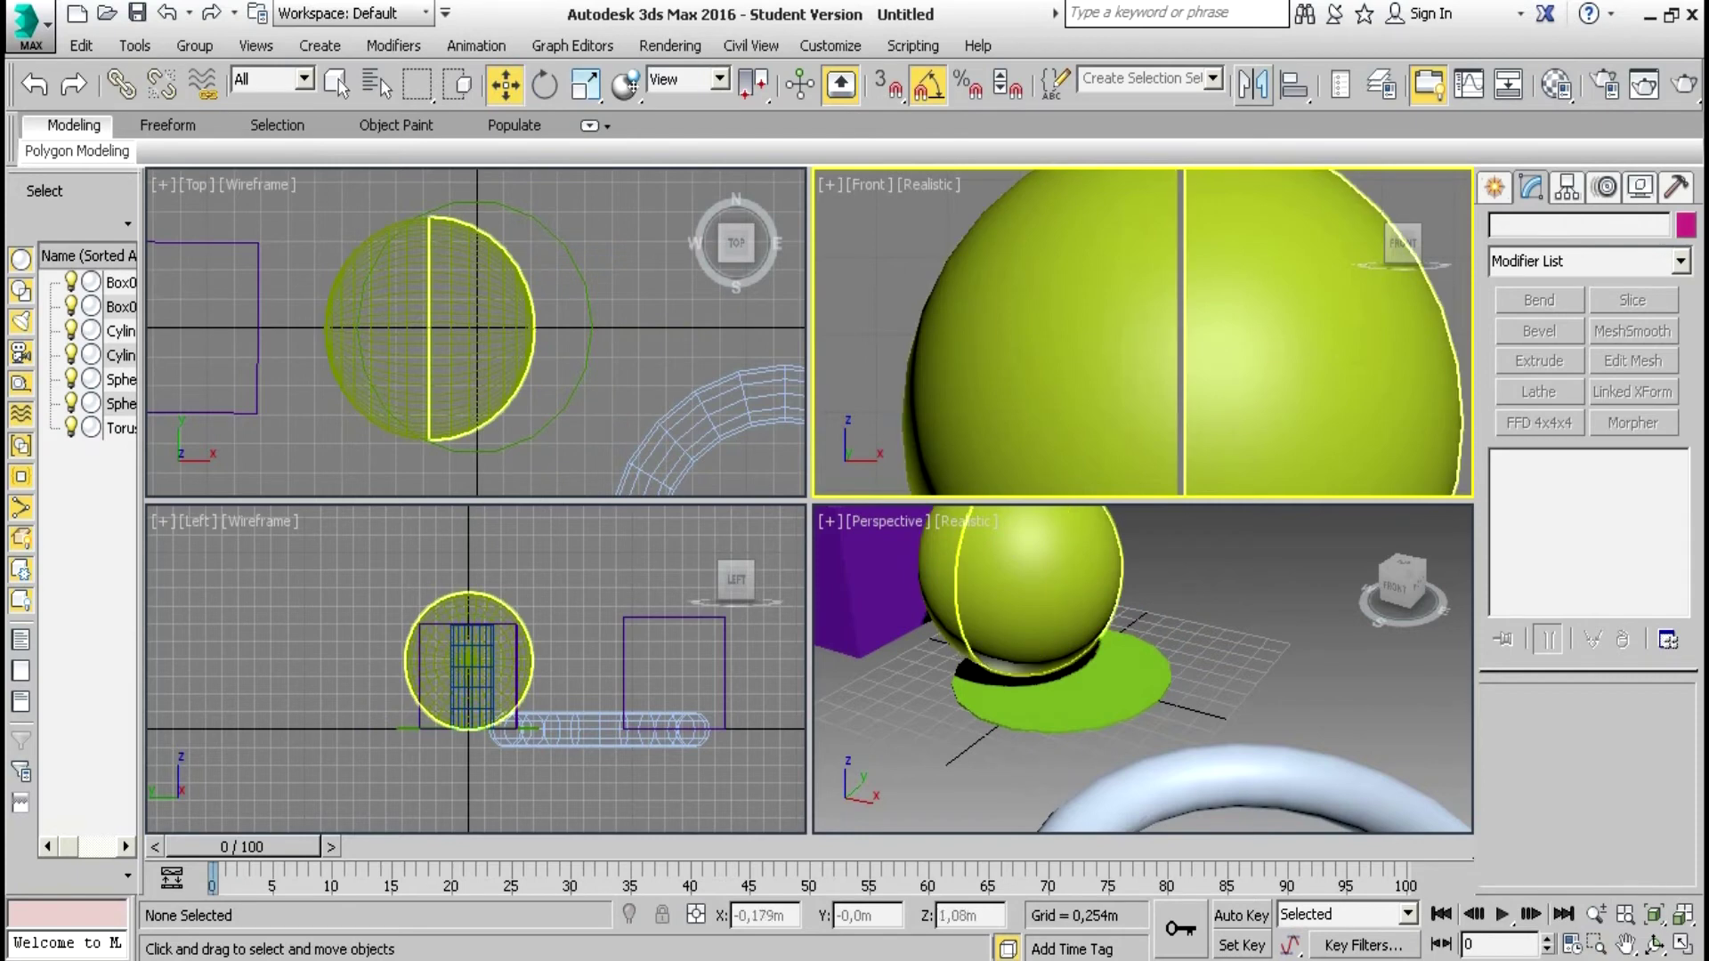
left_click(485, 293)
left_click_drag(1255, 421, 1251, 422)
left_click(945, 227)
scroll(1258, 397, "down", 3)
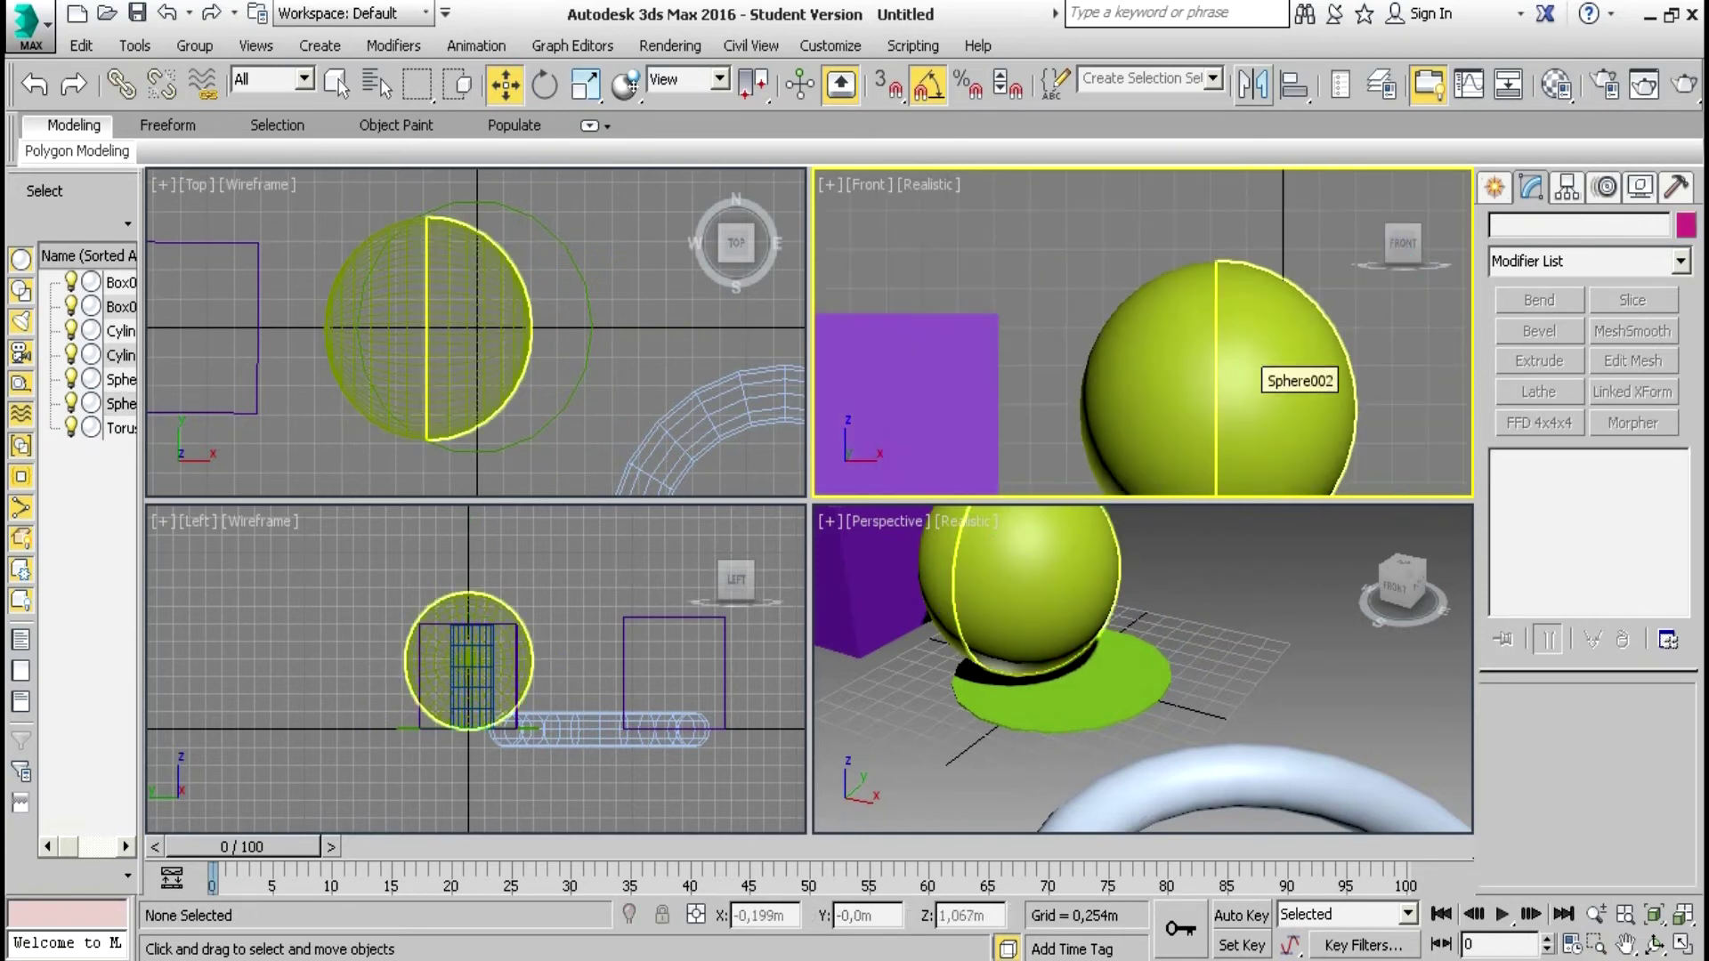
Examine the seam between the two sphere halves in the Front and Perspective views
left_click(1626, 945)
left_click_drag(1270, 430, 1220, 363)
scroll(1221, 363, "down", 2)
scroll(1192, 312, "down", 3)
scroll(1192, 311, "up", 5)
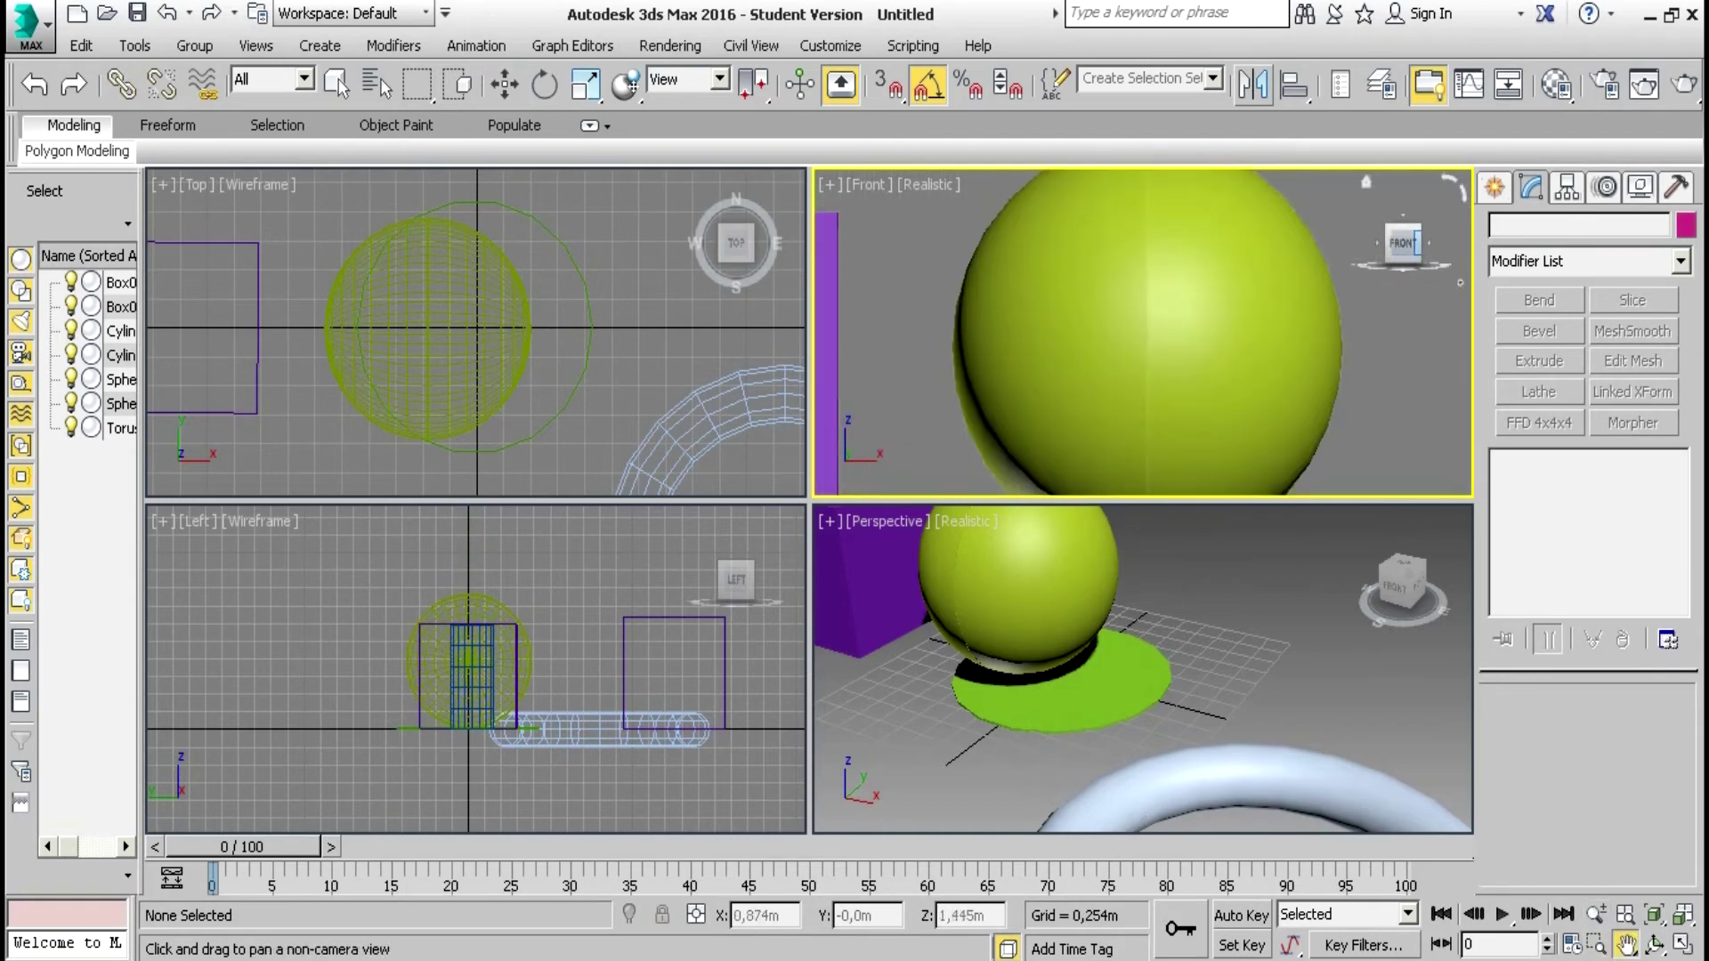
left_click(1422, 785)
left_click_drag(1388, 747, 1452, 809)
left_click(1397, 574)
left_click_drag(1398, 579, 1436, 568)
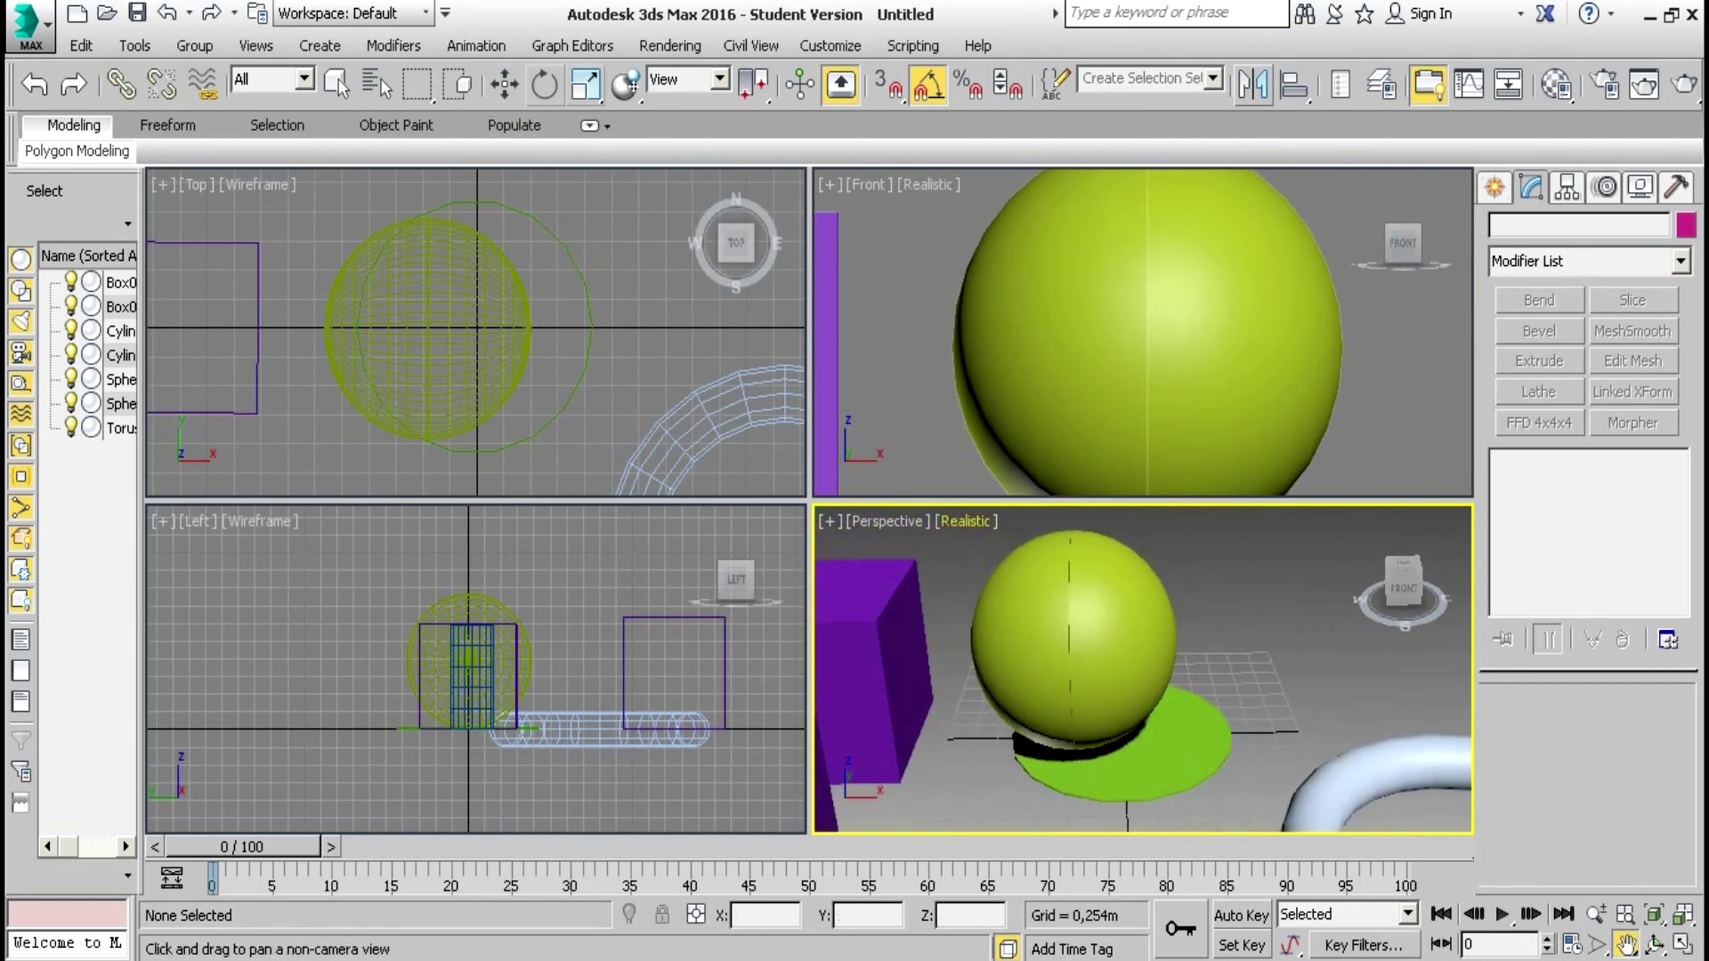
Rotate the two sphere halves outward in opposite directions in the Front view so the sphere opens at the top
left_click(544, 85)
left_click(1228, 339)
left_click_drag(1233, 307, 1255, 375)
left_click(1005, 338)
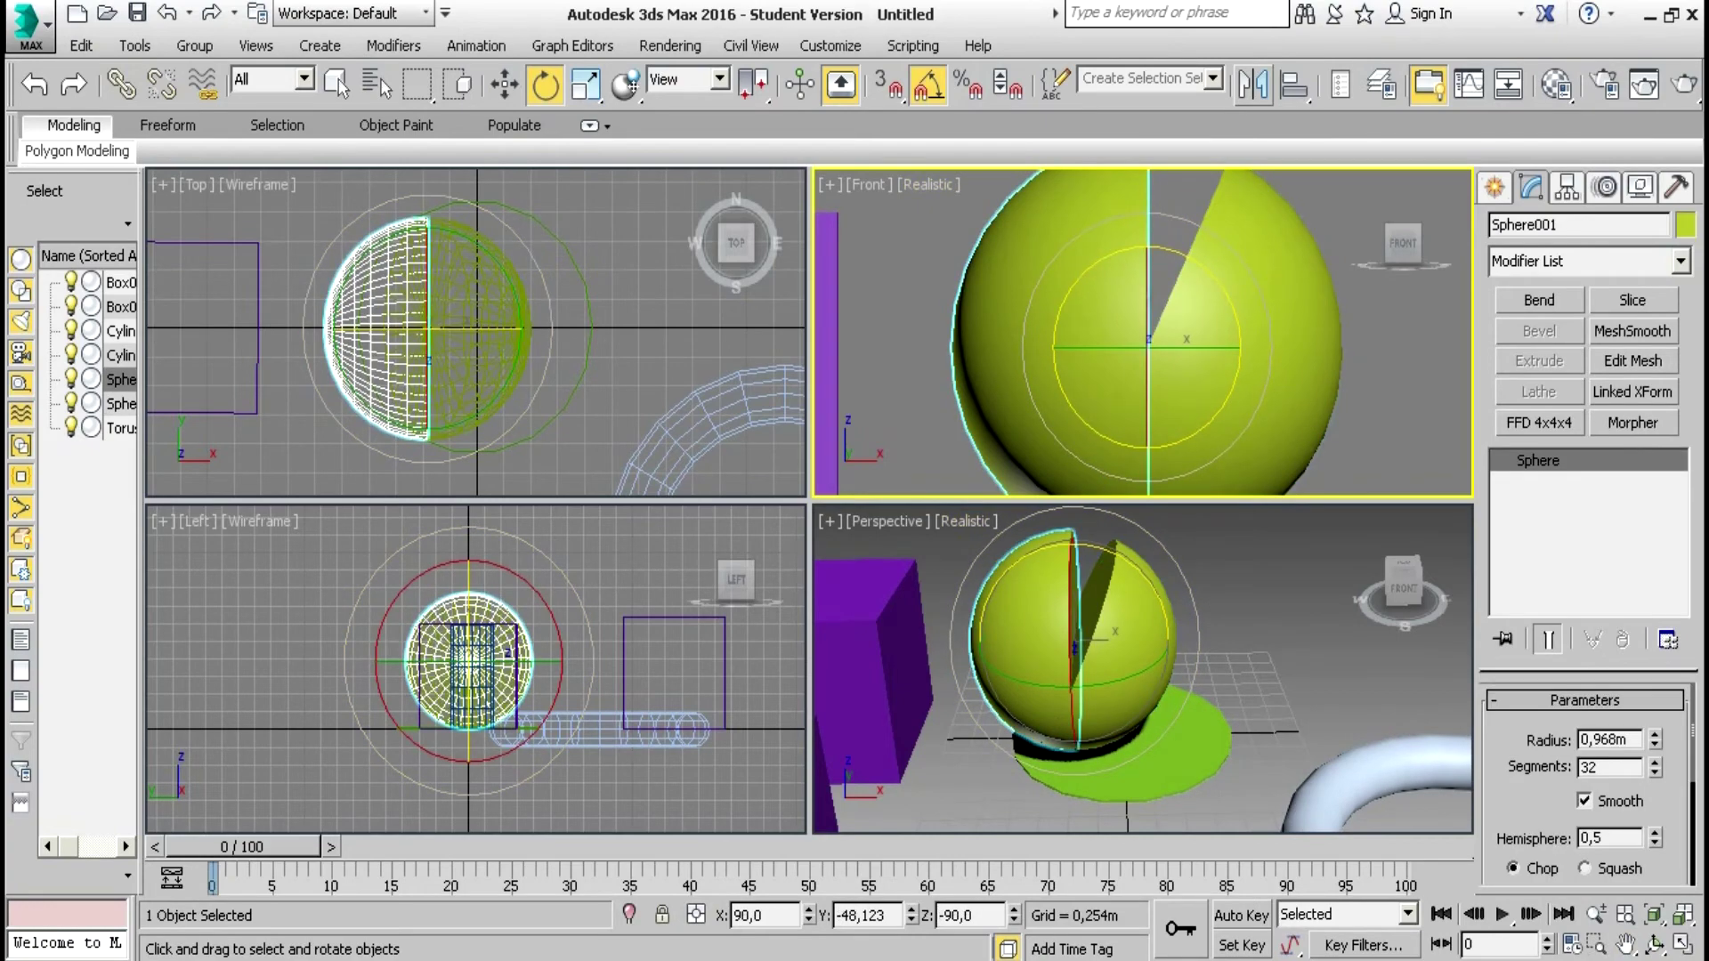
left_click_drag(1026, 324, 1038, 388)
Move the two tilted halves apart along X in the Front view, leaving a small gap at the base, and clear the selection
left_click(503, 85)
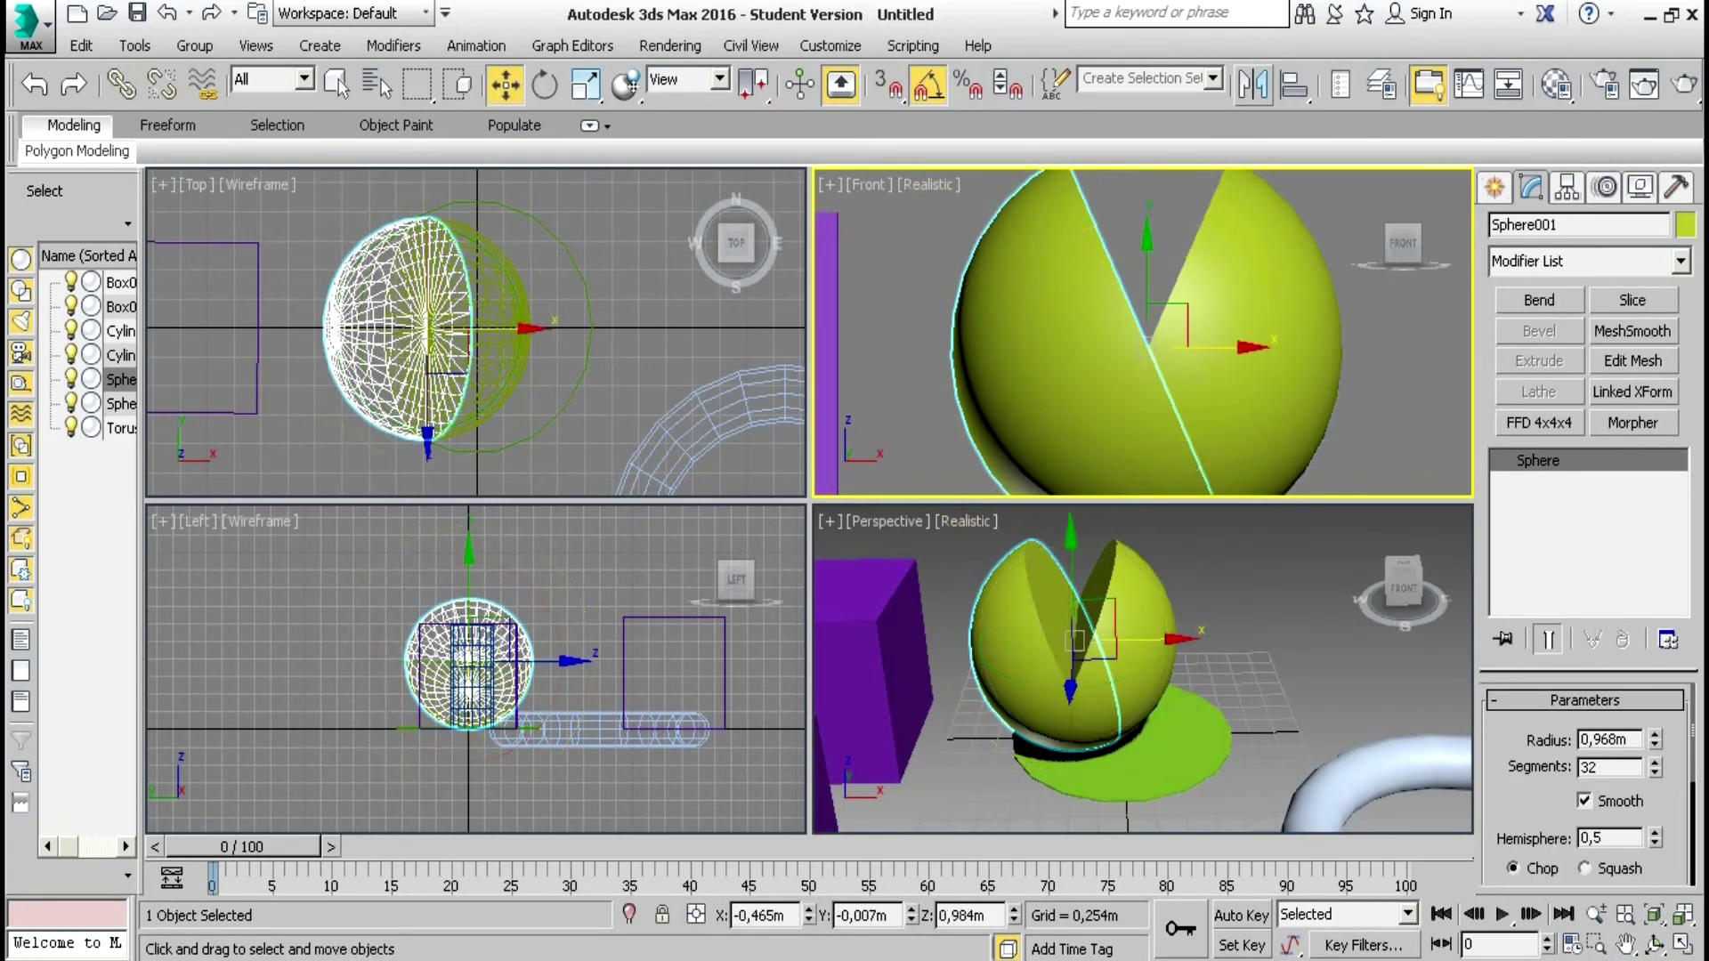
scroll(1216, 422, "down", 4)
left_click_drag(1236, 385, 1174, 384)
left_click(1263, 276)
left_click_drag(1073, 239, 1280, 404)
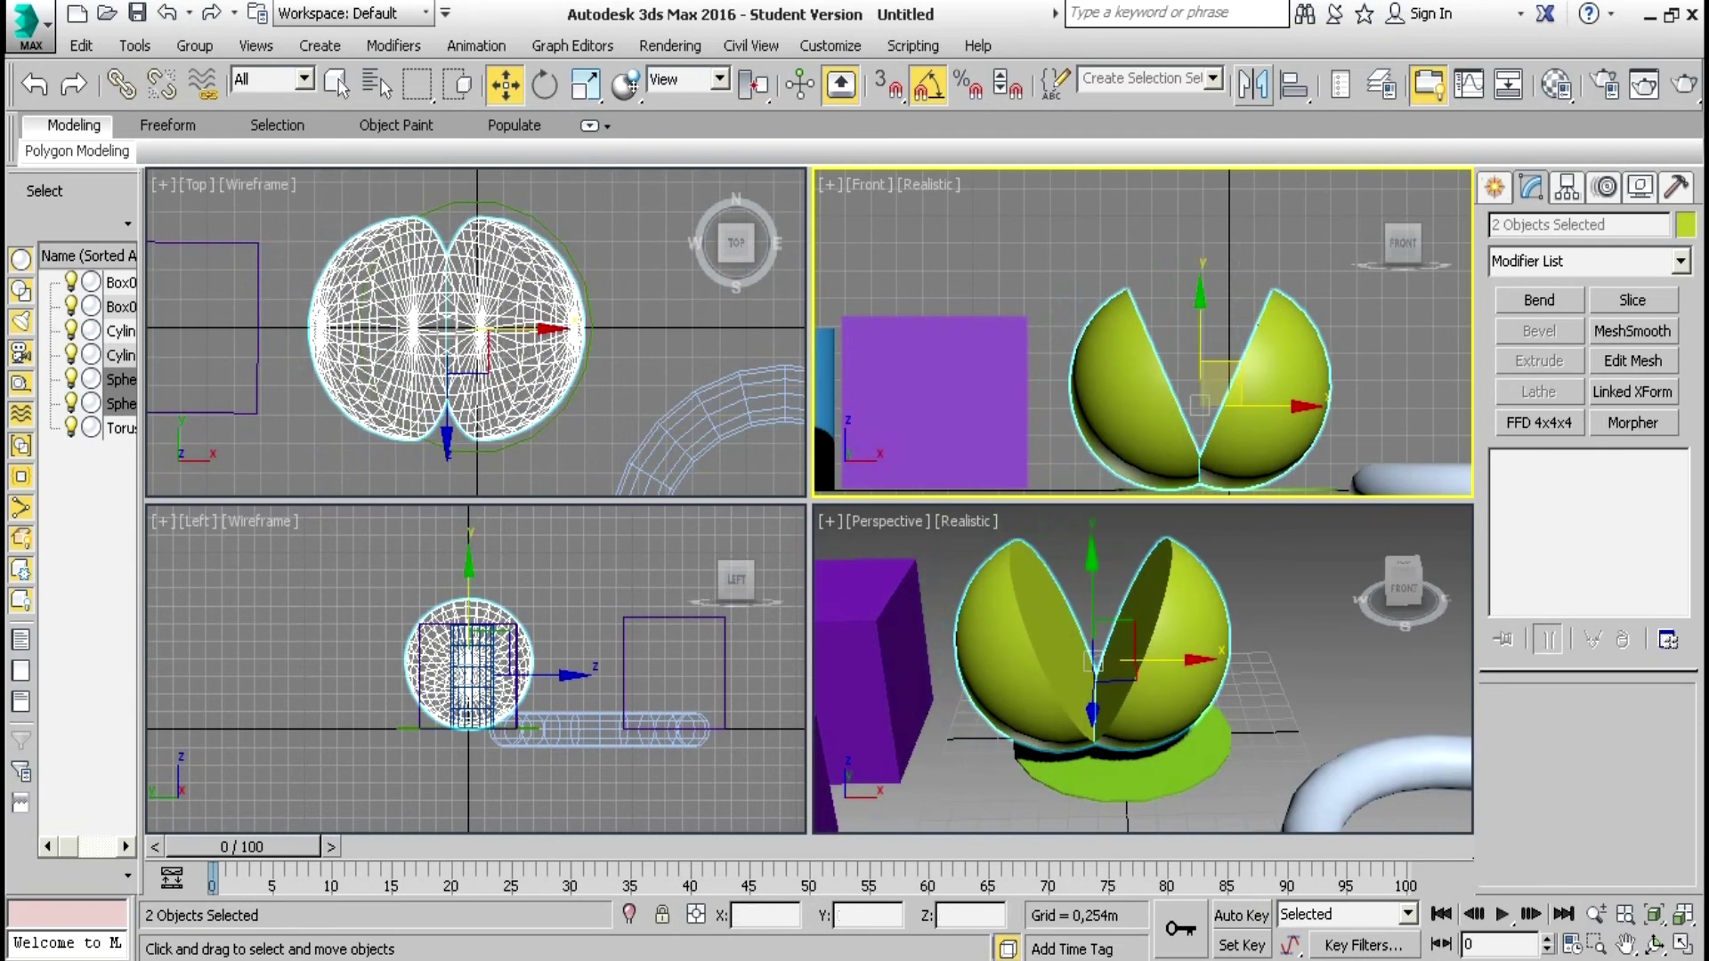
left_click(1264, 271)
left_click(1258, 325)
left_click_drag(1286, 385, 1304, 385)
left_click(1215, 324)
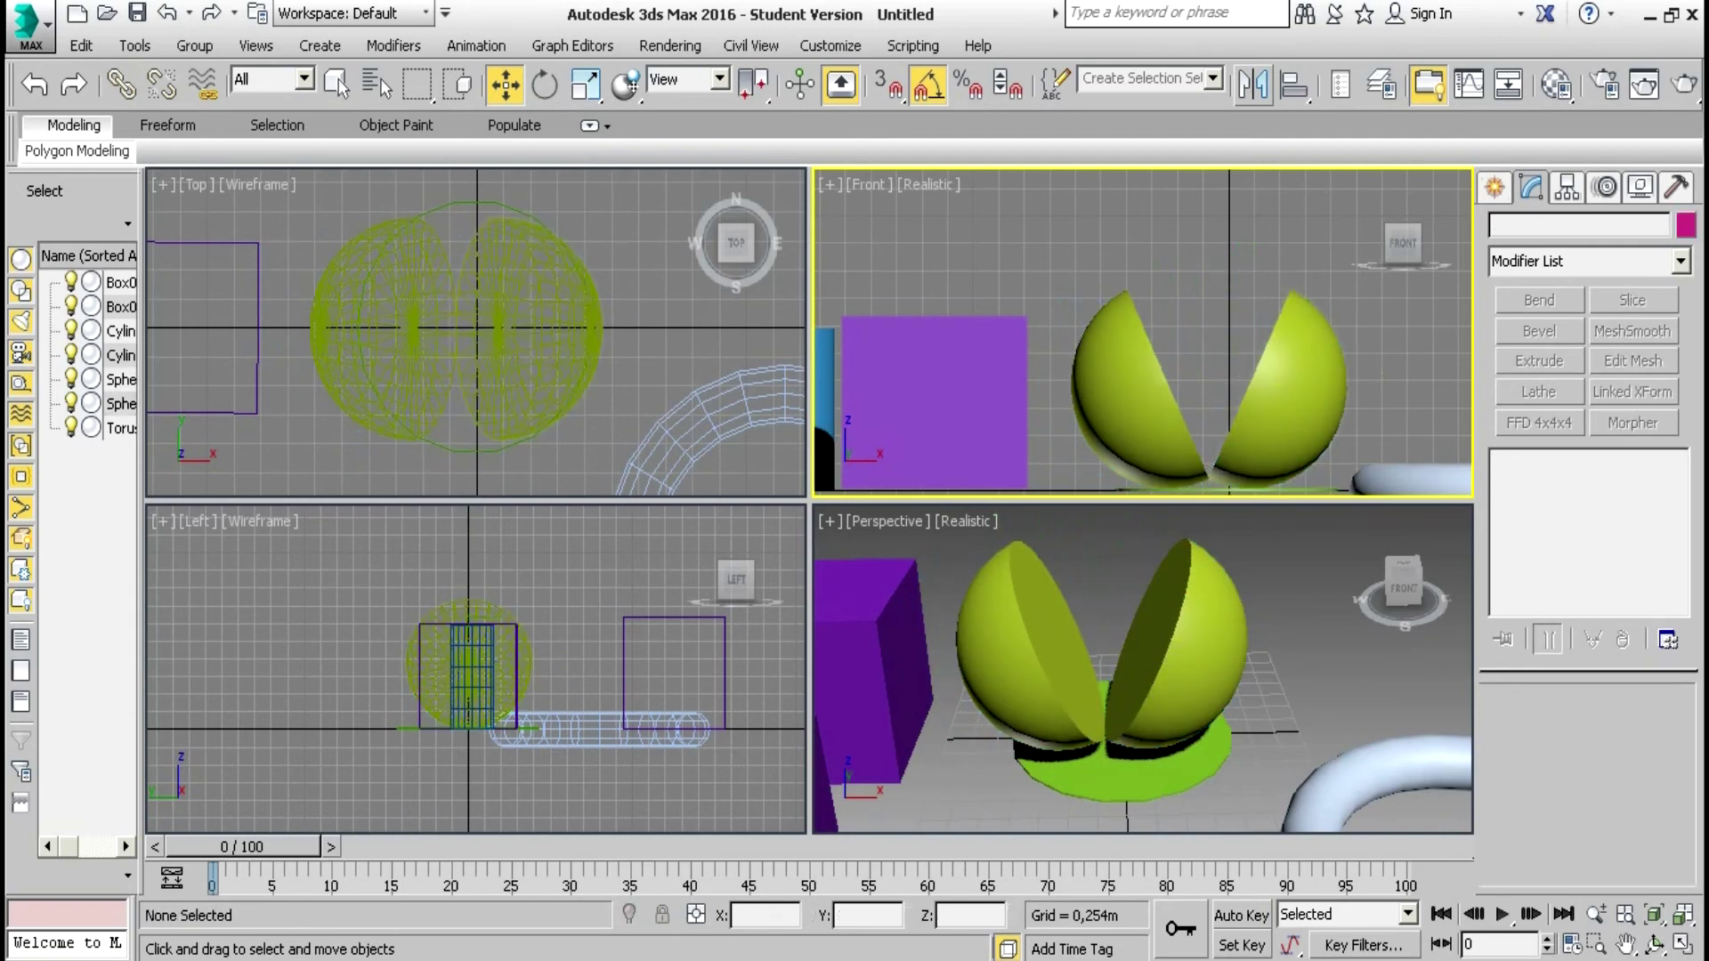
left_click_drag(1404, 580, 1512, 578)
middle_click_drag(1155, 643, 1156, 643, "alt")
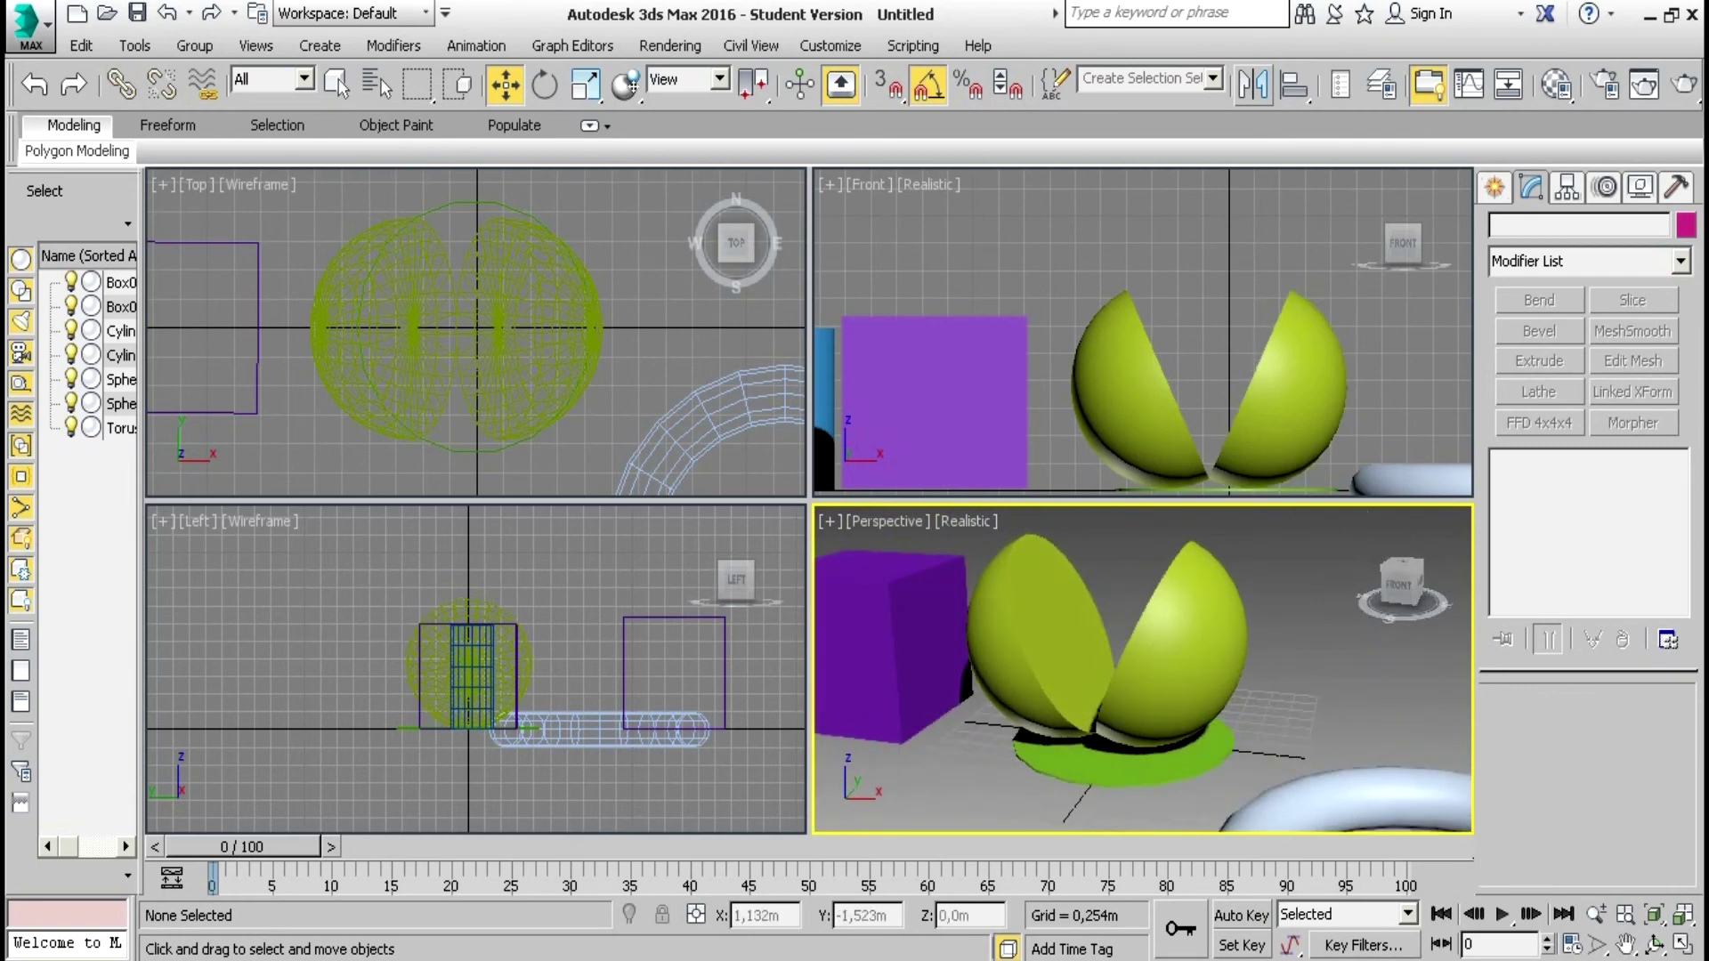
mouse_move(242, 847)
left_mouse_down()
mouse_move(1391, 846)
mouse_move(243, 846)
left_mouse_up()
key("w")
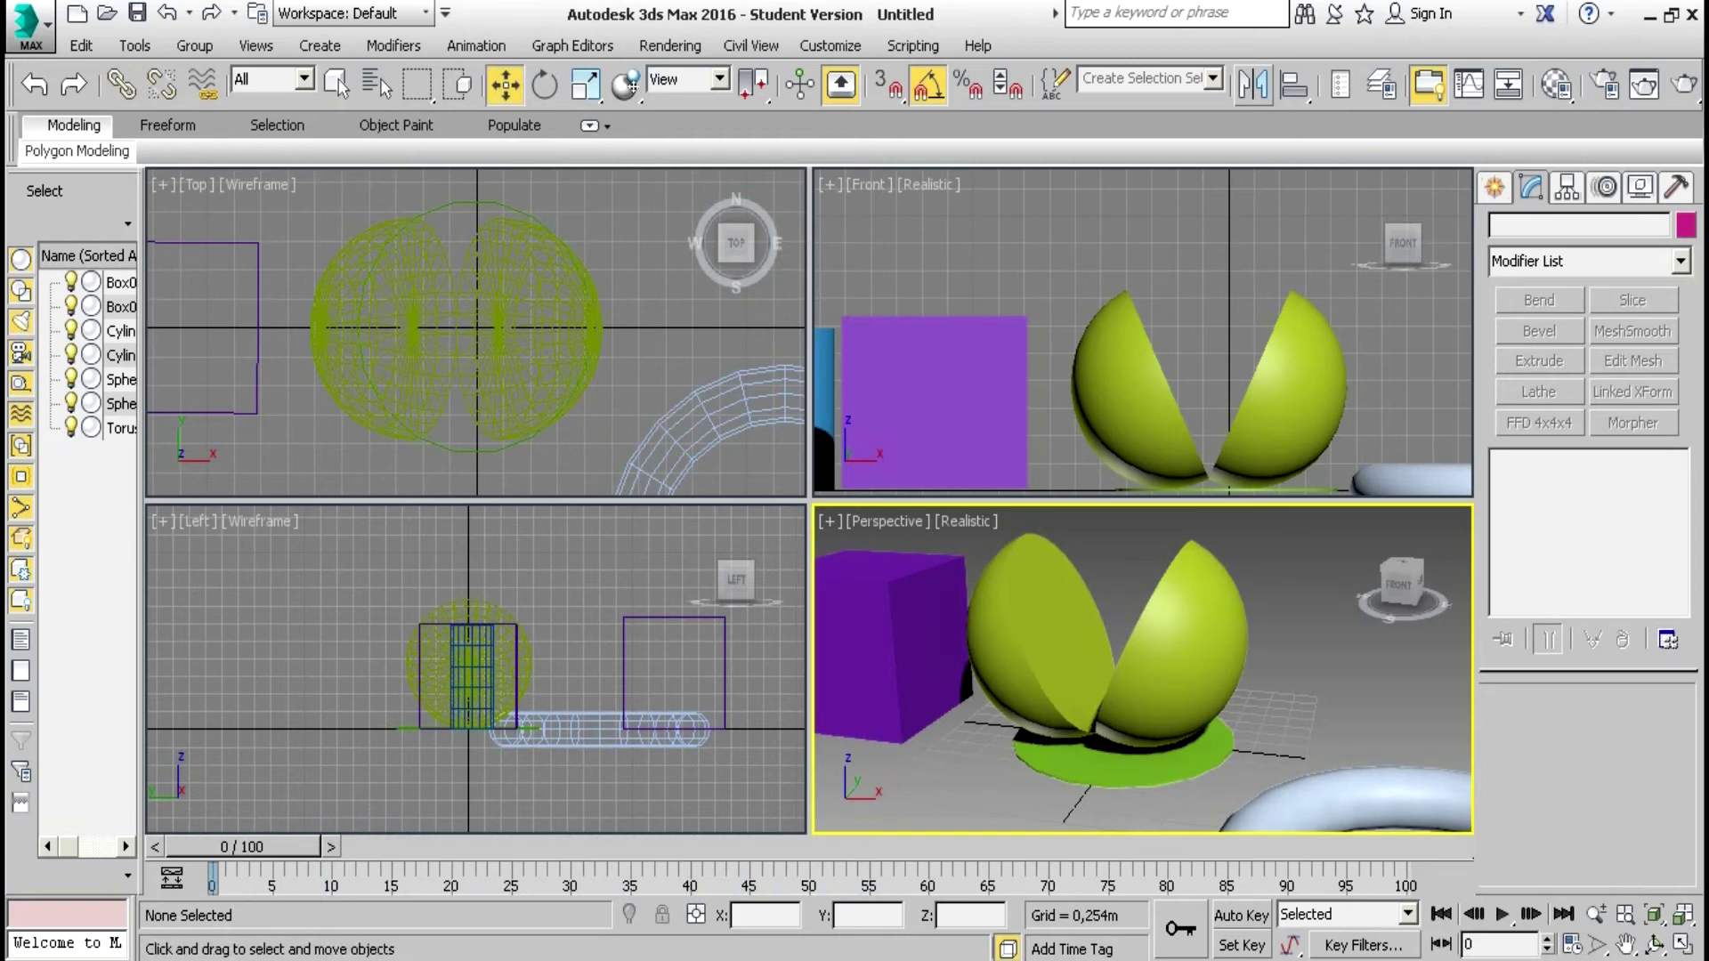
left_click(1032, 623)
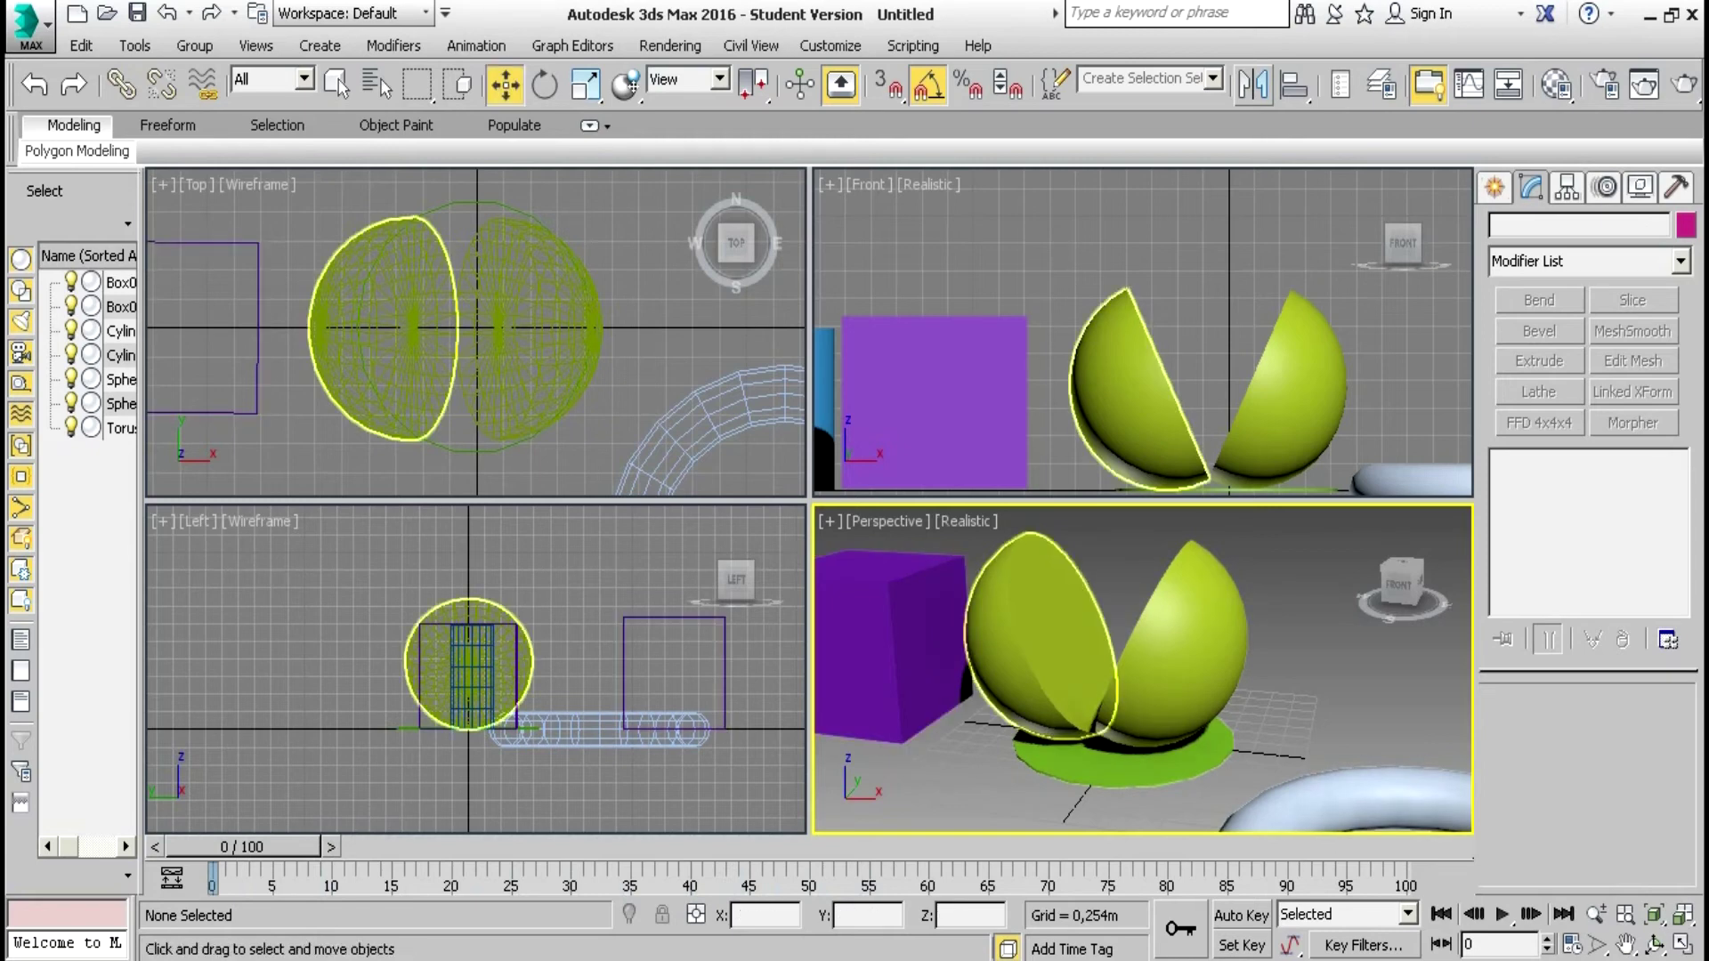
Delete the two boxes, the blue cylinder and the torus, keeping only the sphere halves and the flat green disc
left_click(1001, 418)
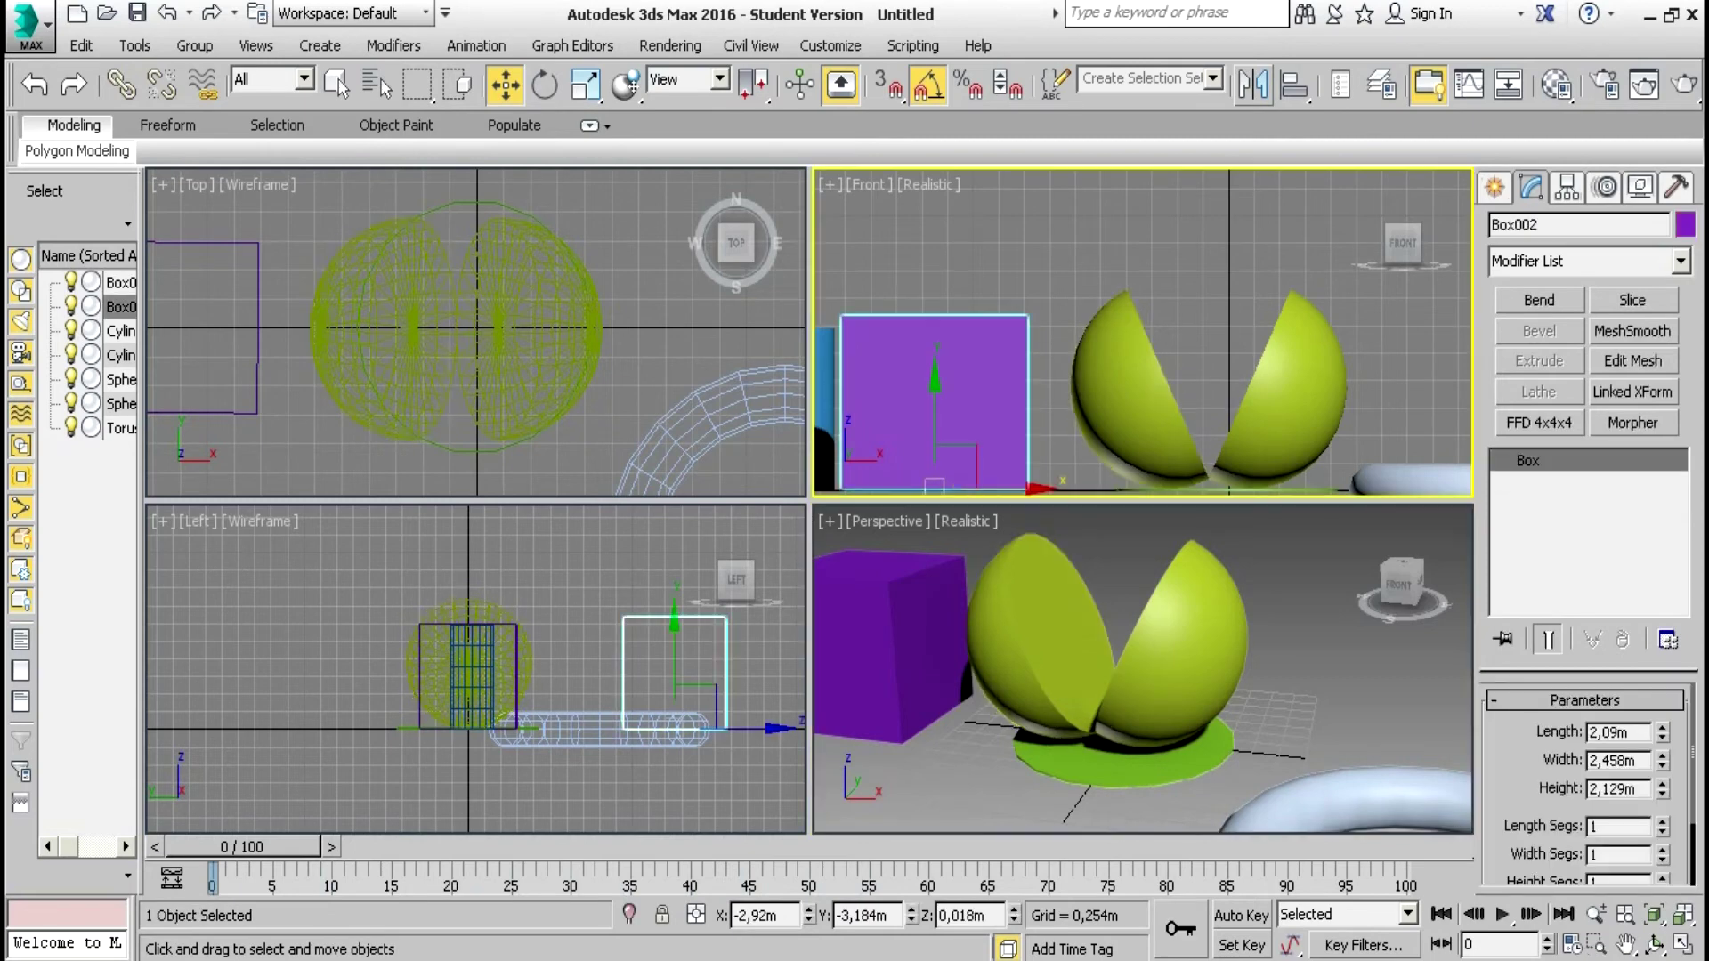
scroll(1002, 418, "down", 3)
scroll(999, 423, "down", 2)
left_click_drag(905, 355, 983, 418)
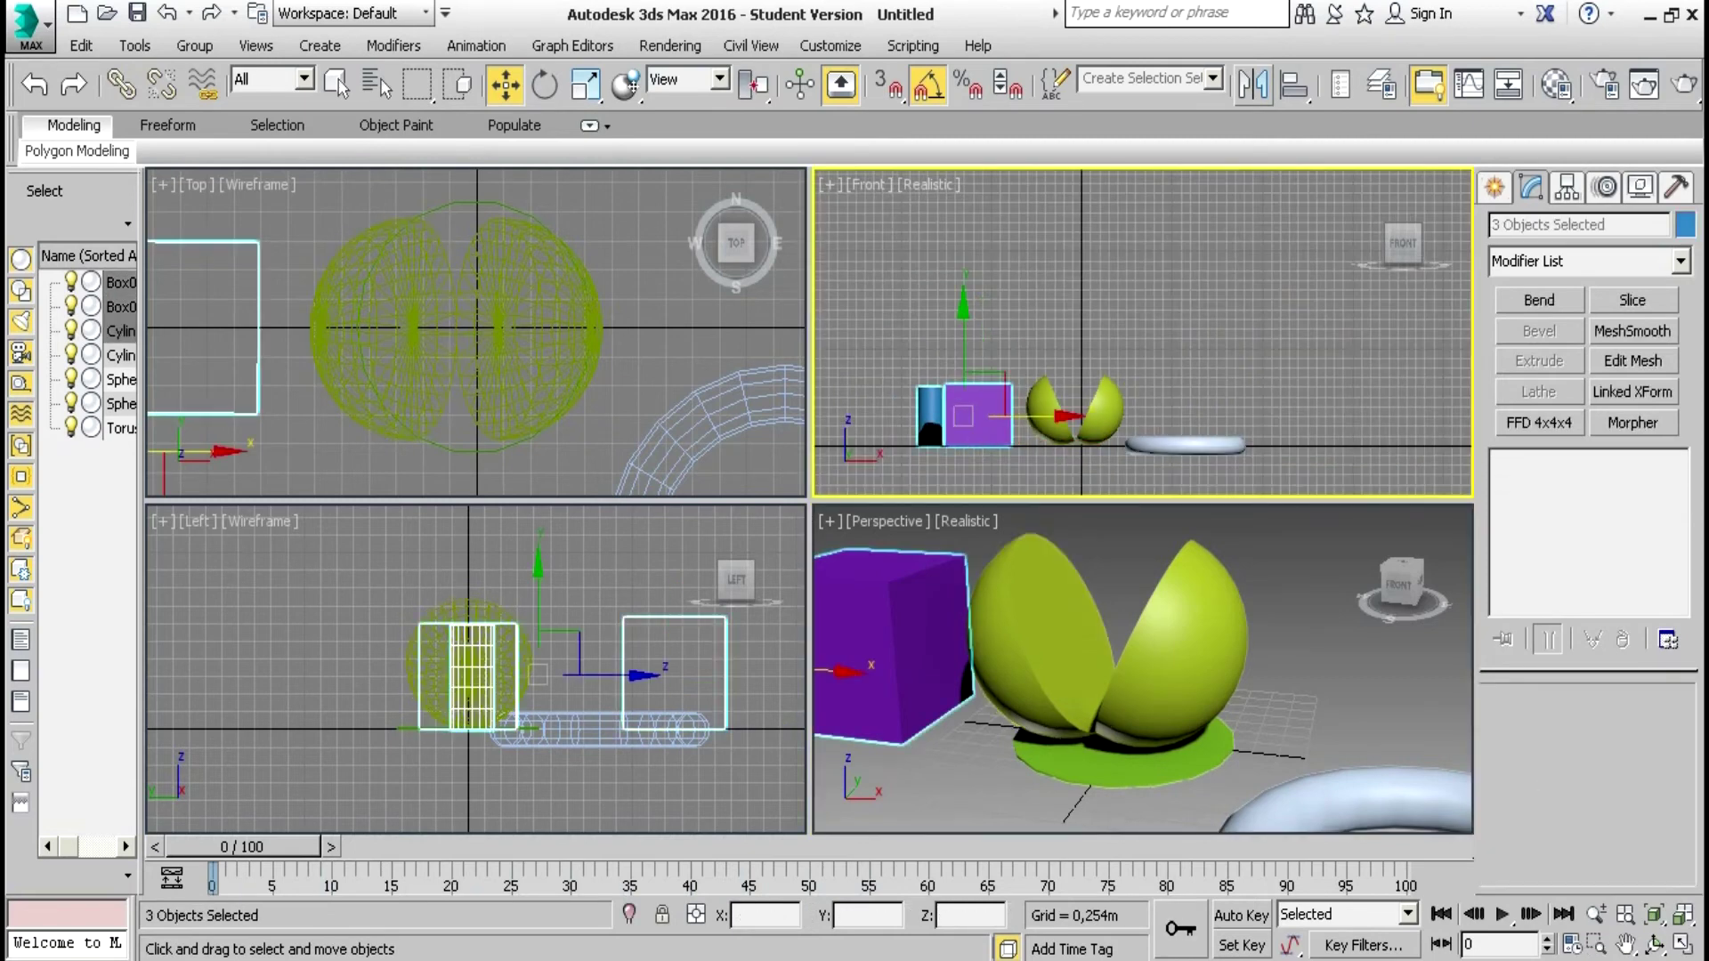
key("Delete")
left_click(1184, 445)
key("Delete")
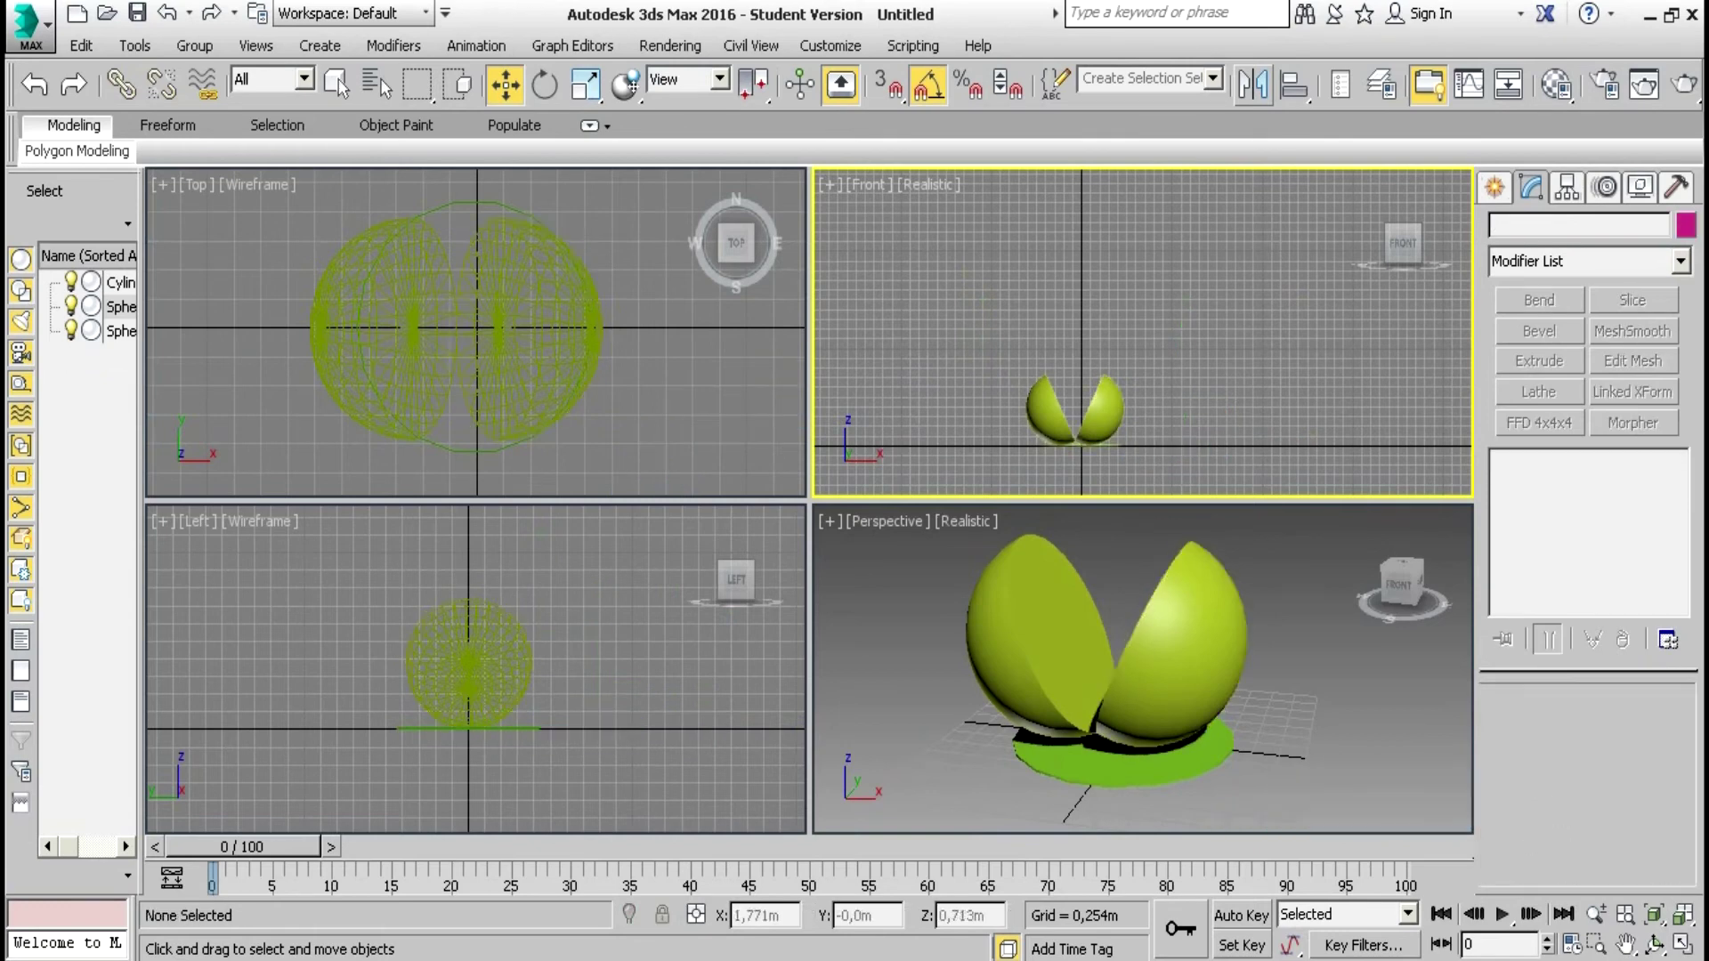
key("ctrl+z")
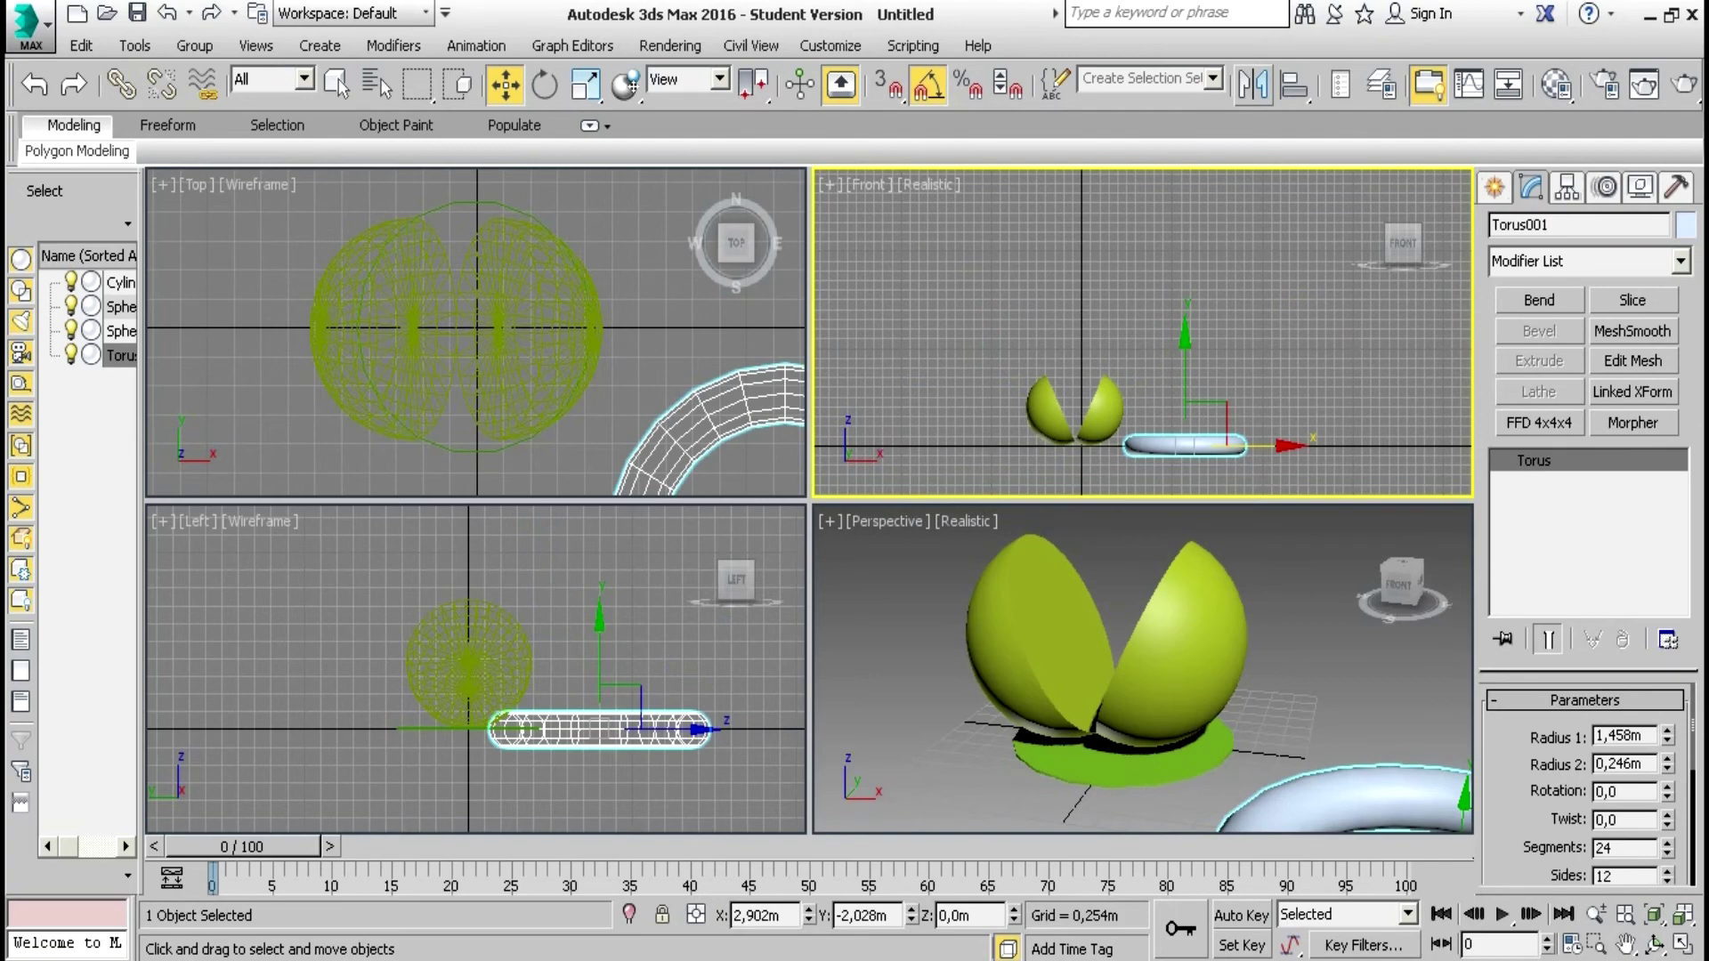
key("Delete")
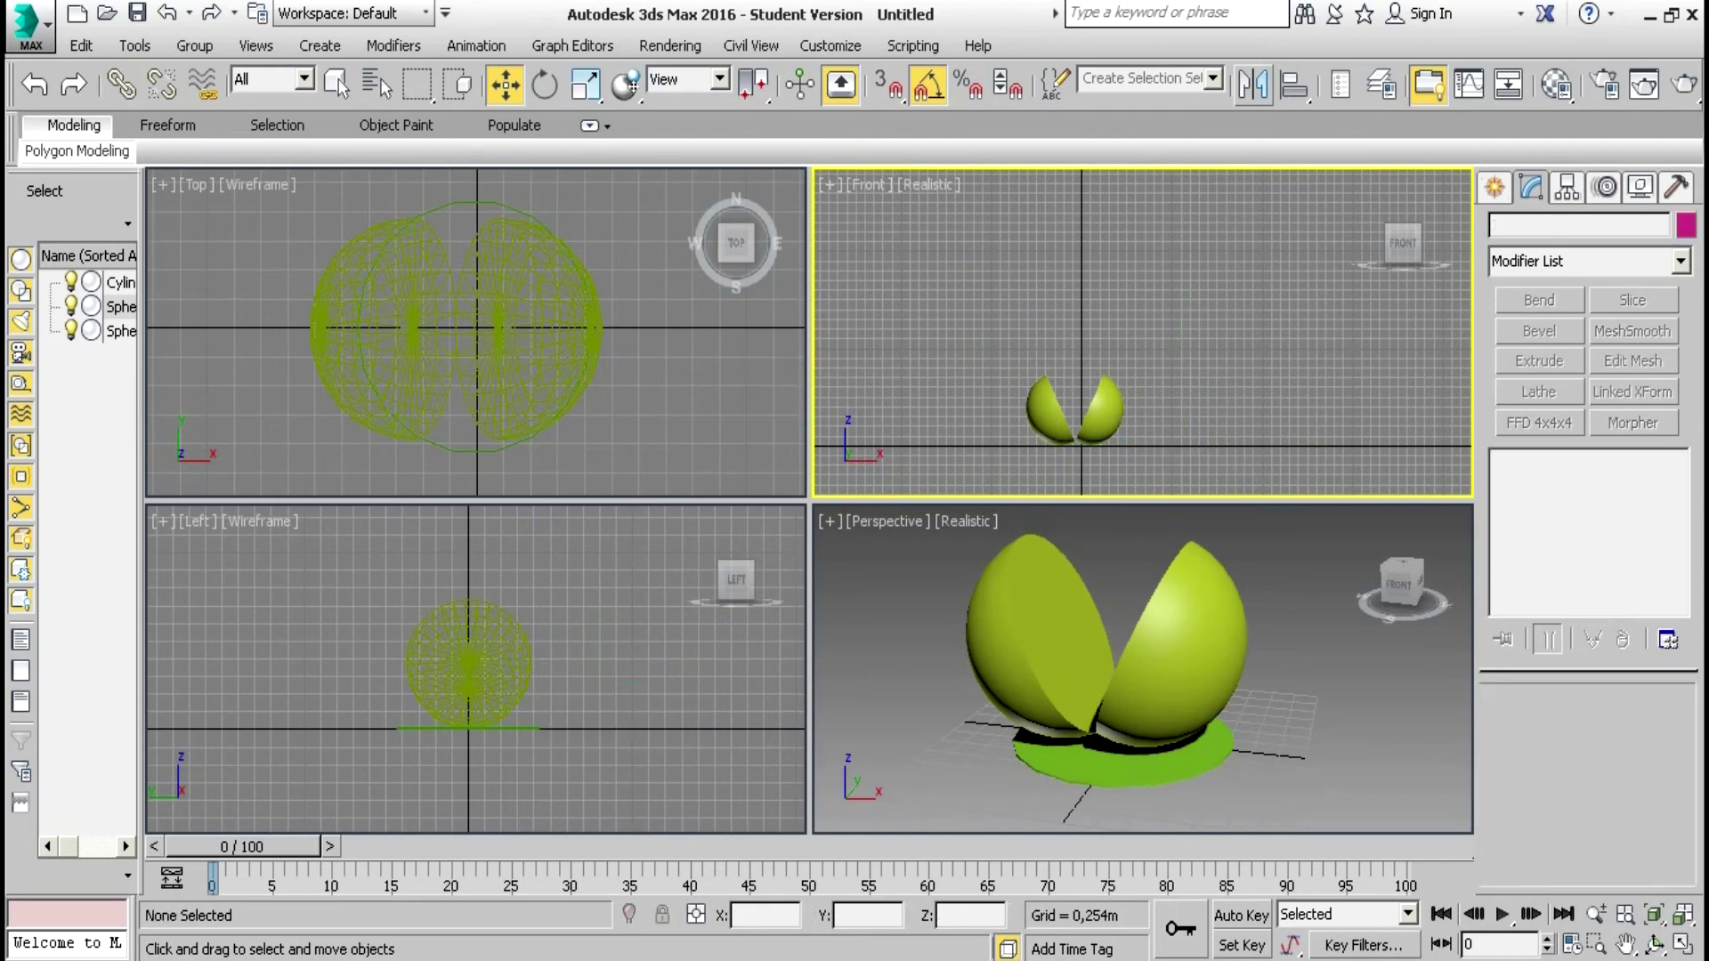
Rotate both sphere halves back upright in the Front view so their flat cut faces stand vertical
scroll(1083, 377, "up", 4)
left_click(1626, 944)
left_click_drag(1116, 443, 1151, 317)
left_click(544, 84)
left_click(1024, 339)
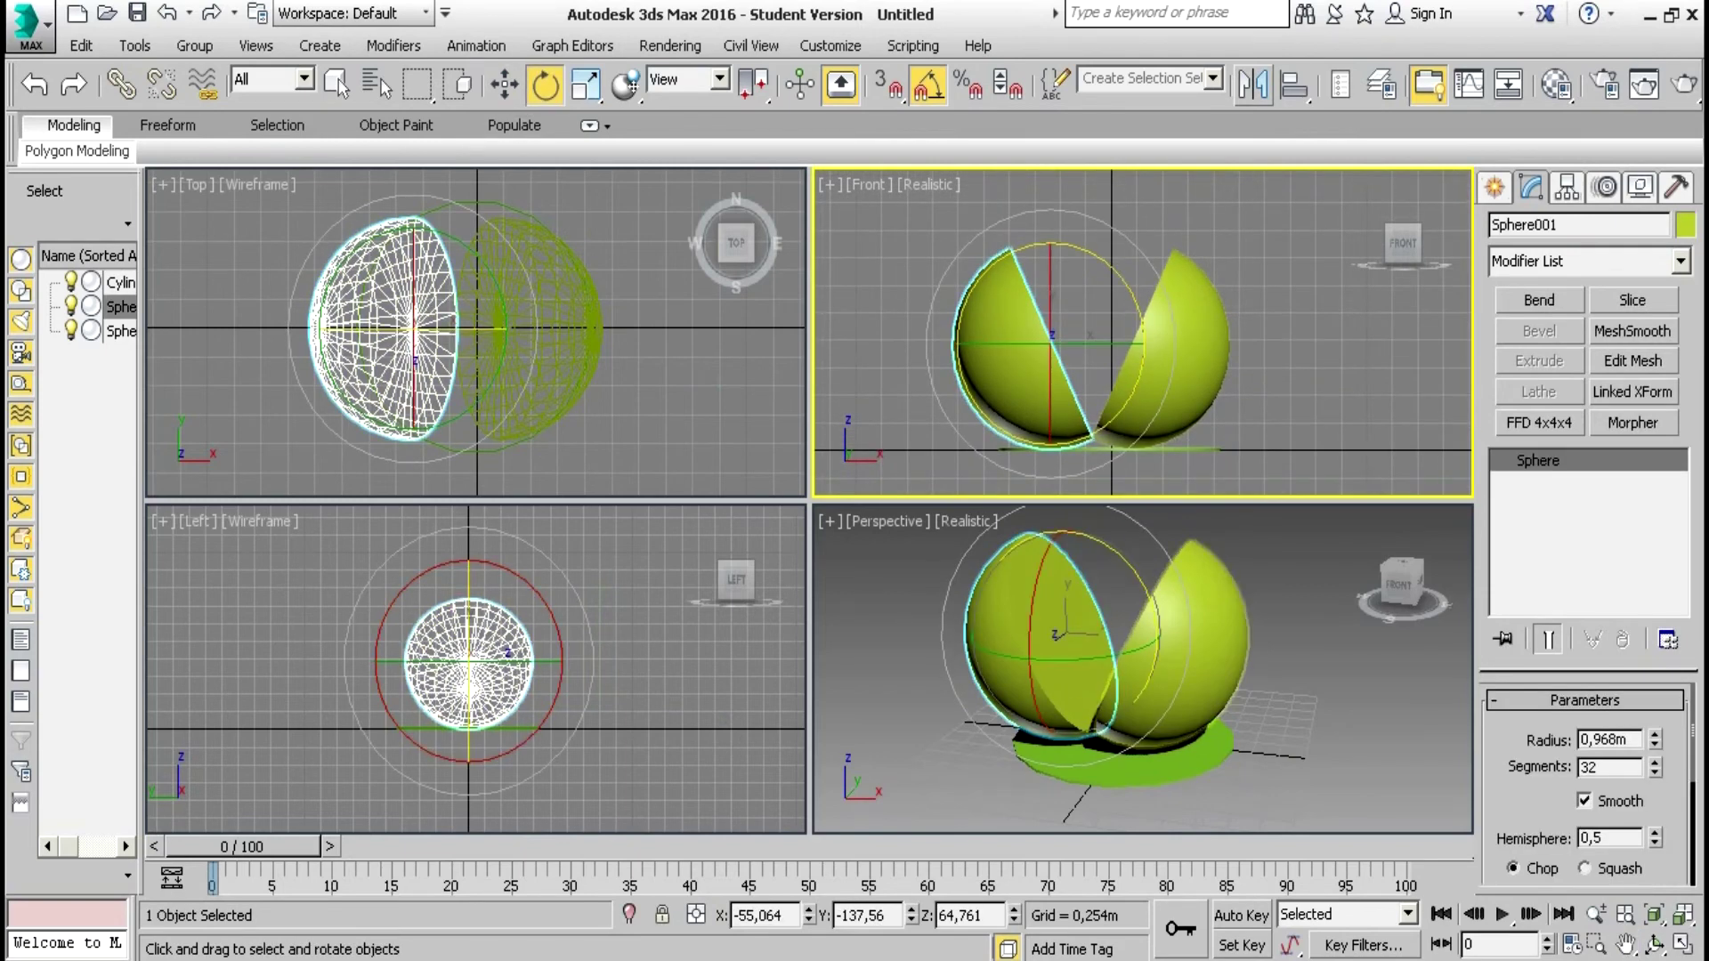
left_click_drag(1124, 234, 1173, 270)
left_click_drag(1079, 202, 1071, 202)
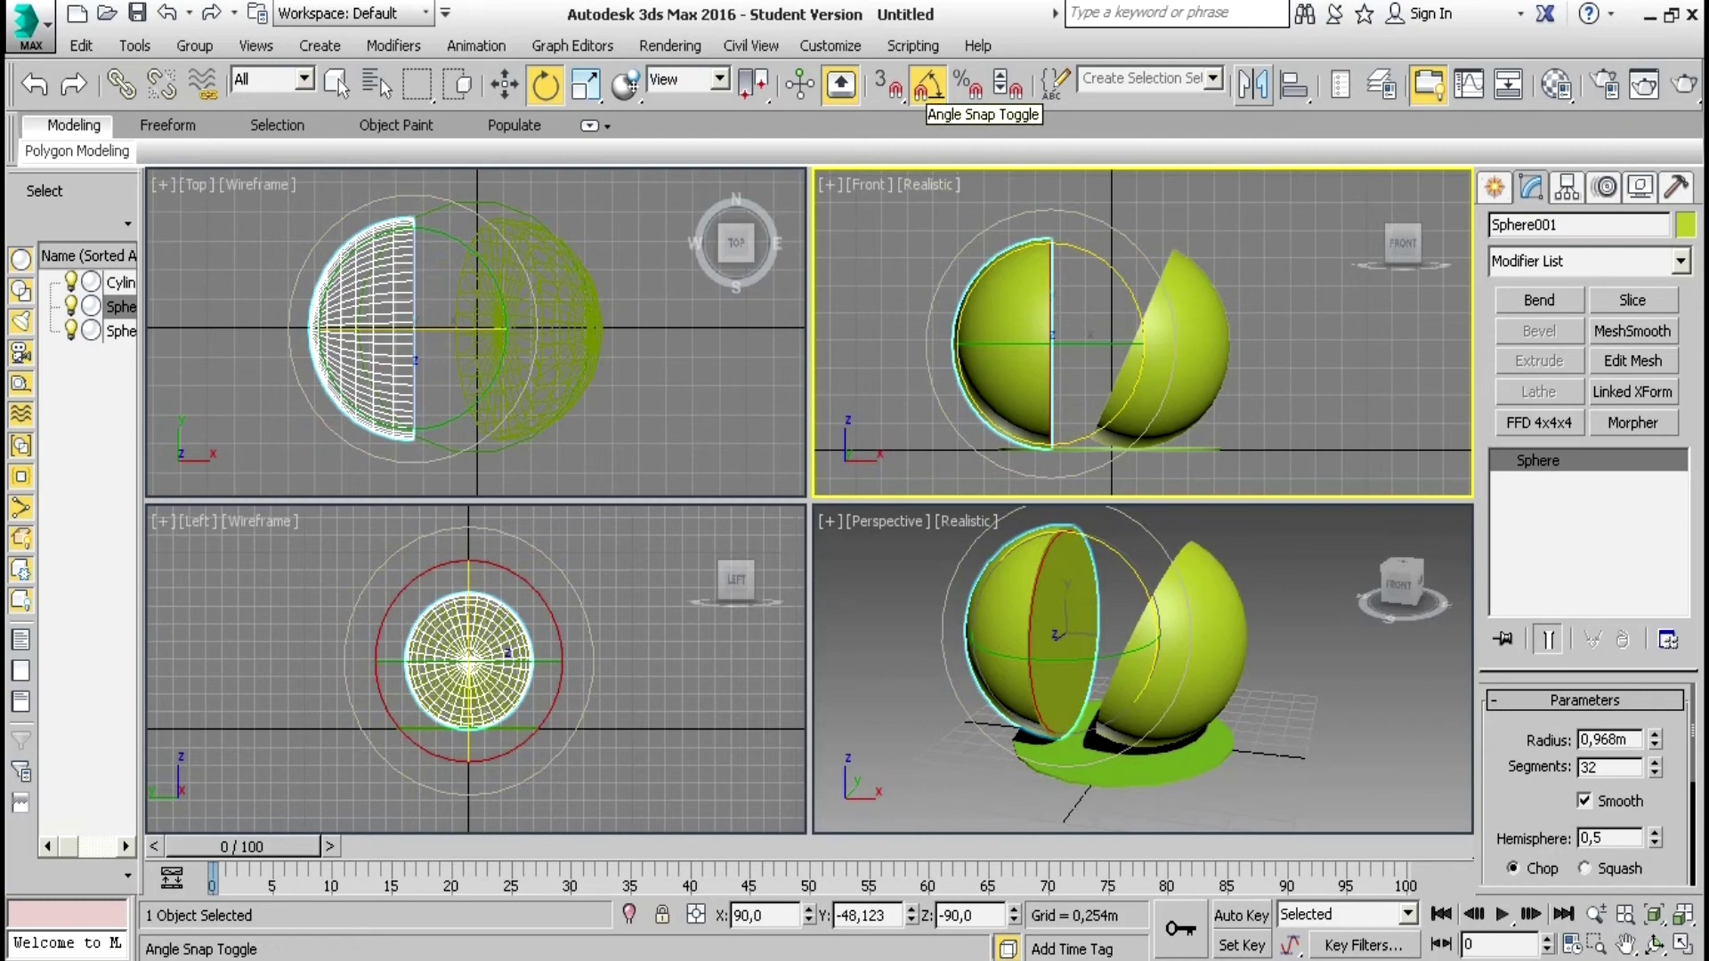
left_click(1179, 347)
left_click_drag(1257, 332, 1256, 276)
Move the two upright sphere halves toward each other along X in the Front view, centring them over the disc
key("w")
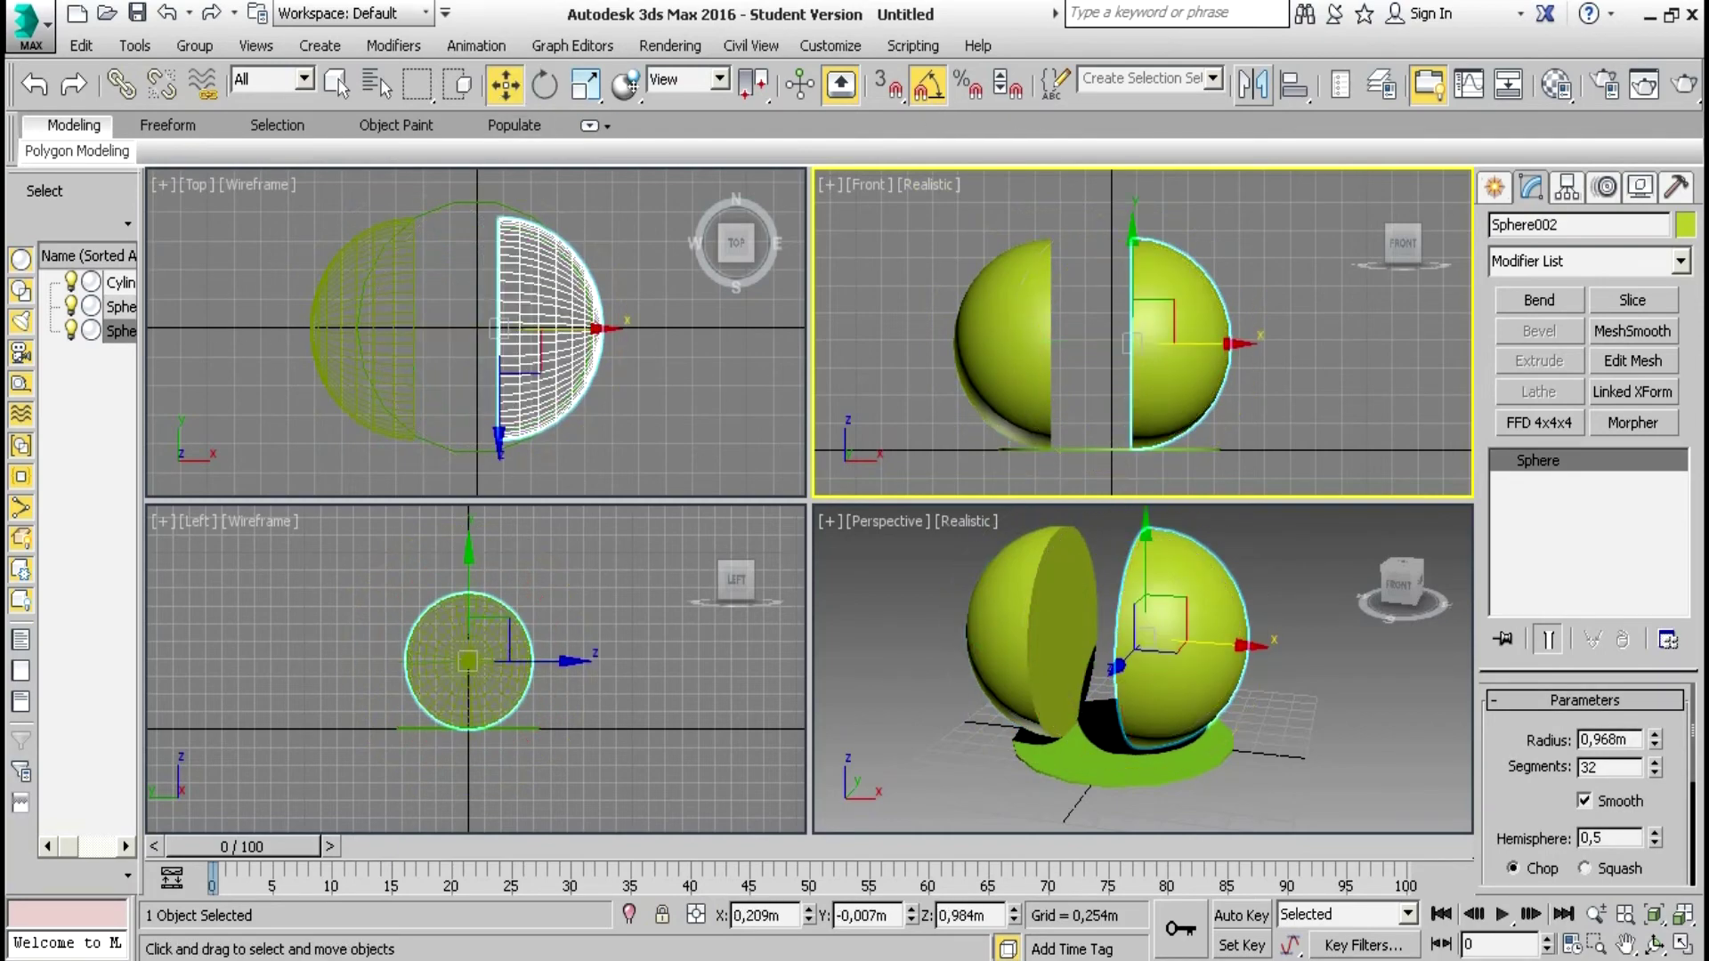
left_click_drag(1203, 343, 1143, 342)
left_click(1005, 343)
left_click(1301, 338)
Close the remaining gap by nudging the right half along X against the left one, and clear the selection
scroll(1174, 327, "up", 2)
scroll(1171, 327, "up", 1)
scroll(1020, 290, "up", 1)
left_click(1153, 307)
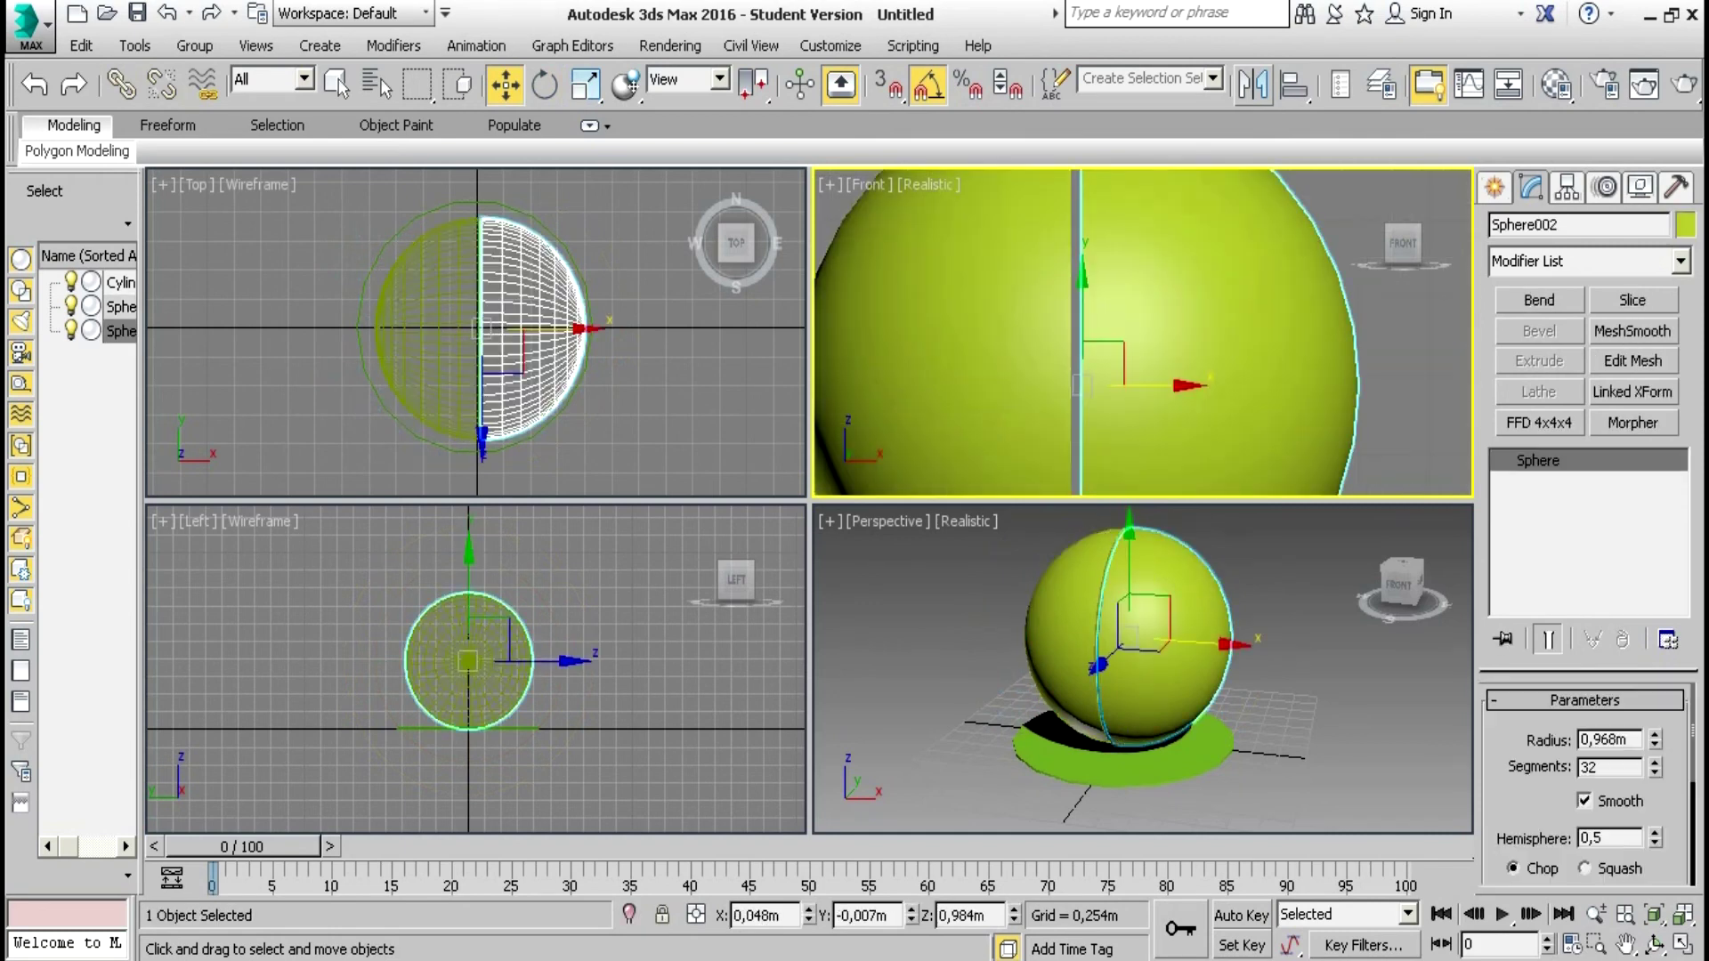
scroll(1175, 326, "up", 3)
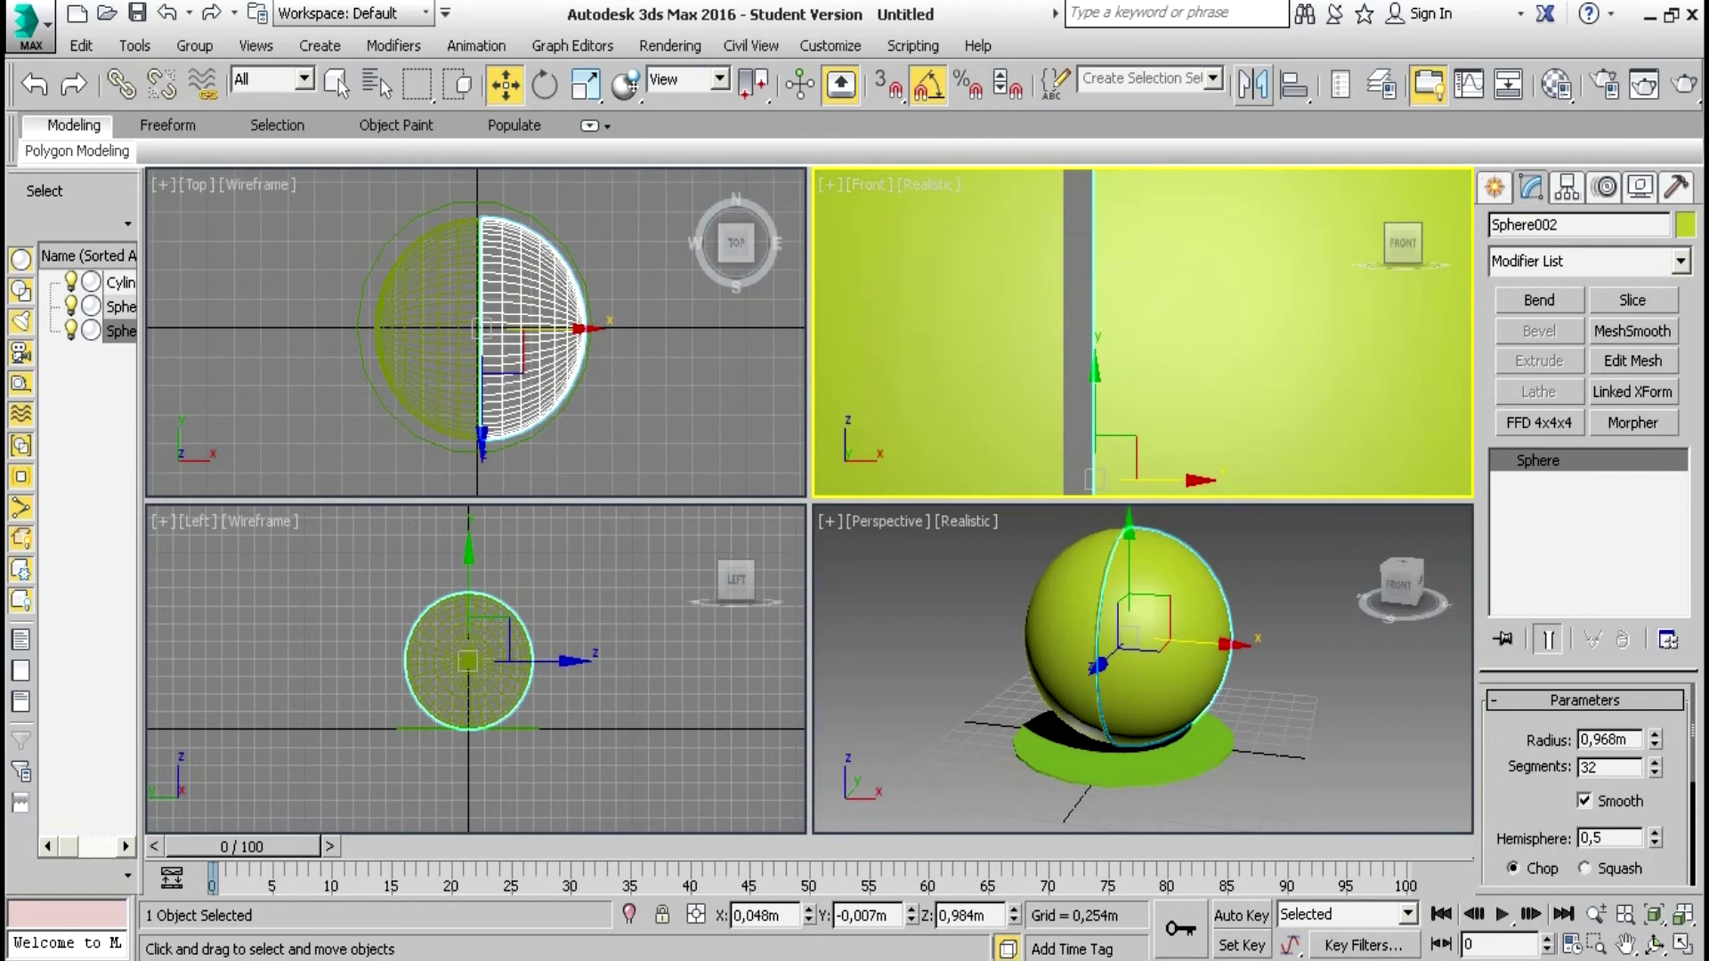
left_click_drag(1157, 479, 1131, 479)
scroll(1162, 419, "down", 4)
left_click(1358, 397)
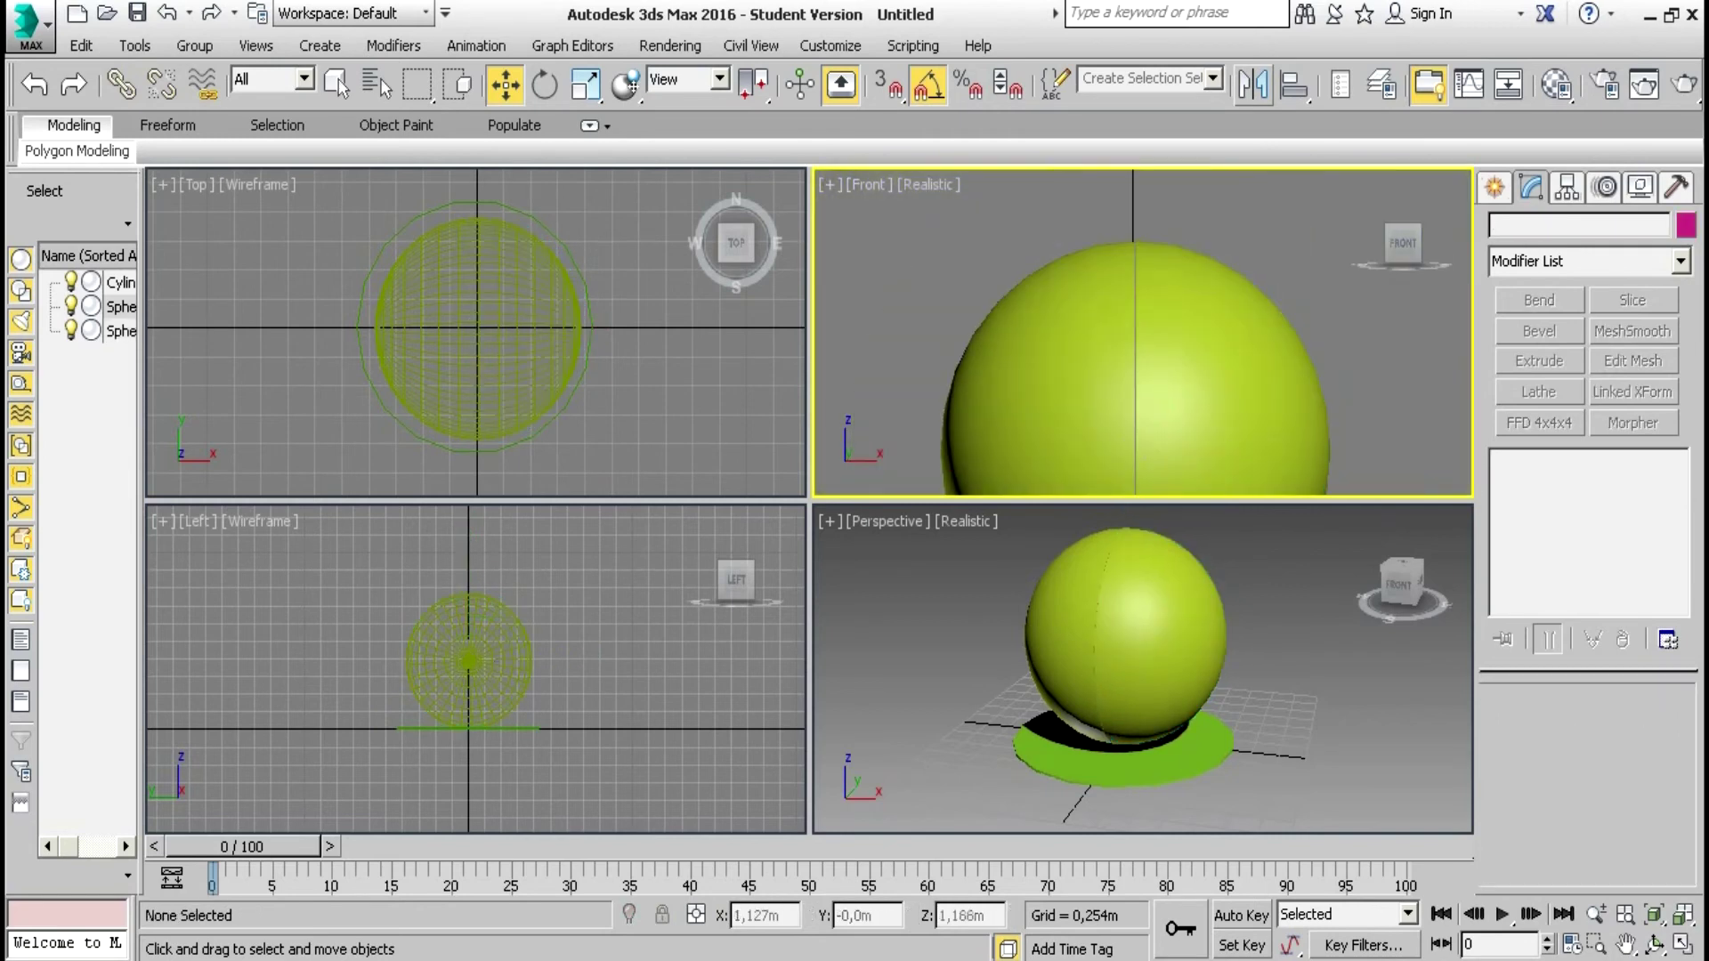
scroll(1142, 332, "down", 3)
Set the current animation frame to 30 and turn on Auto Key
key("e")
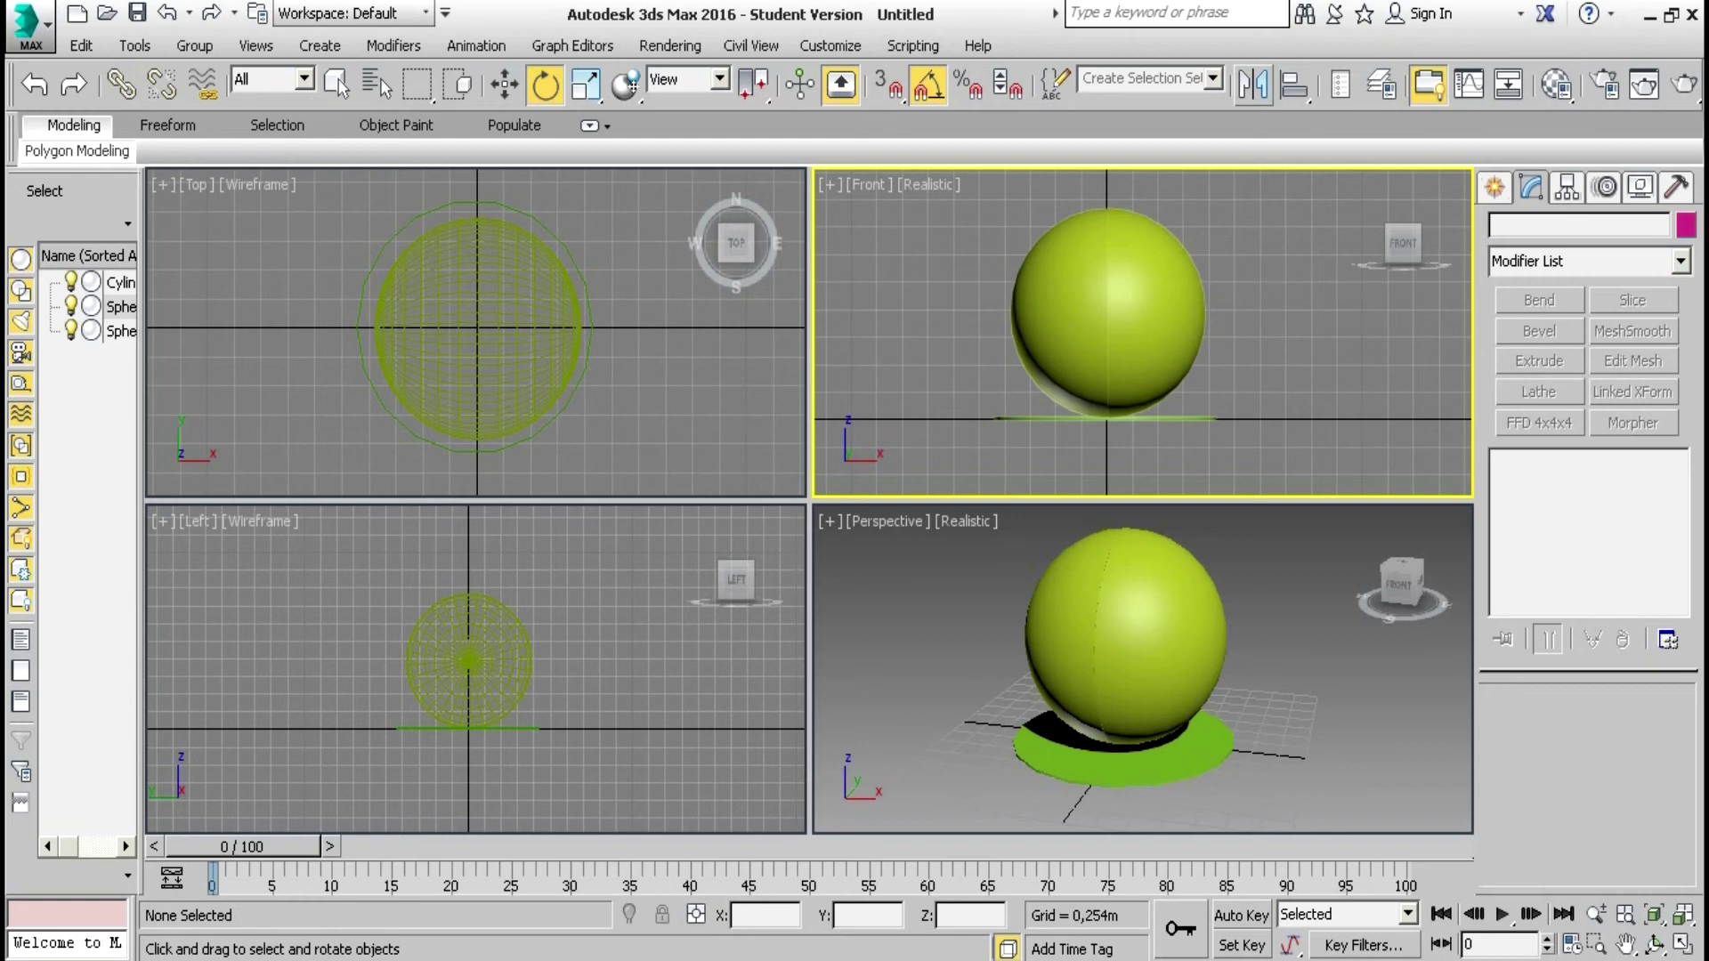
left_click_drag(241, 846, 581, 846)
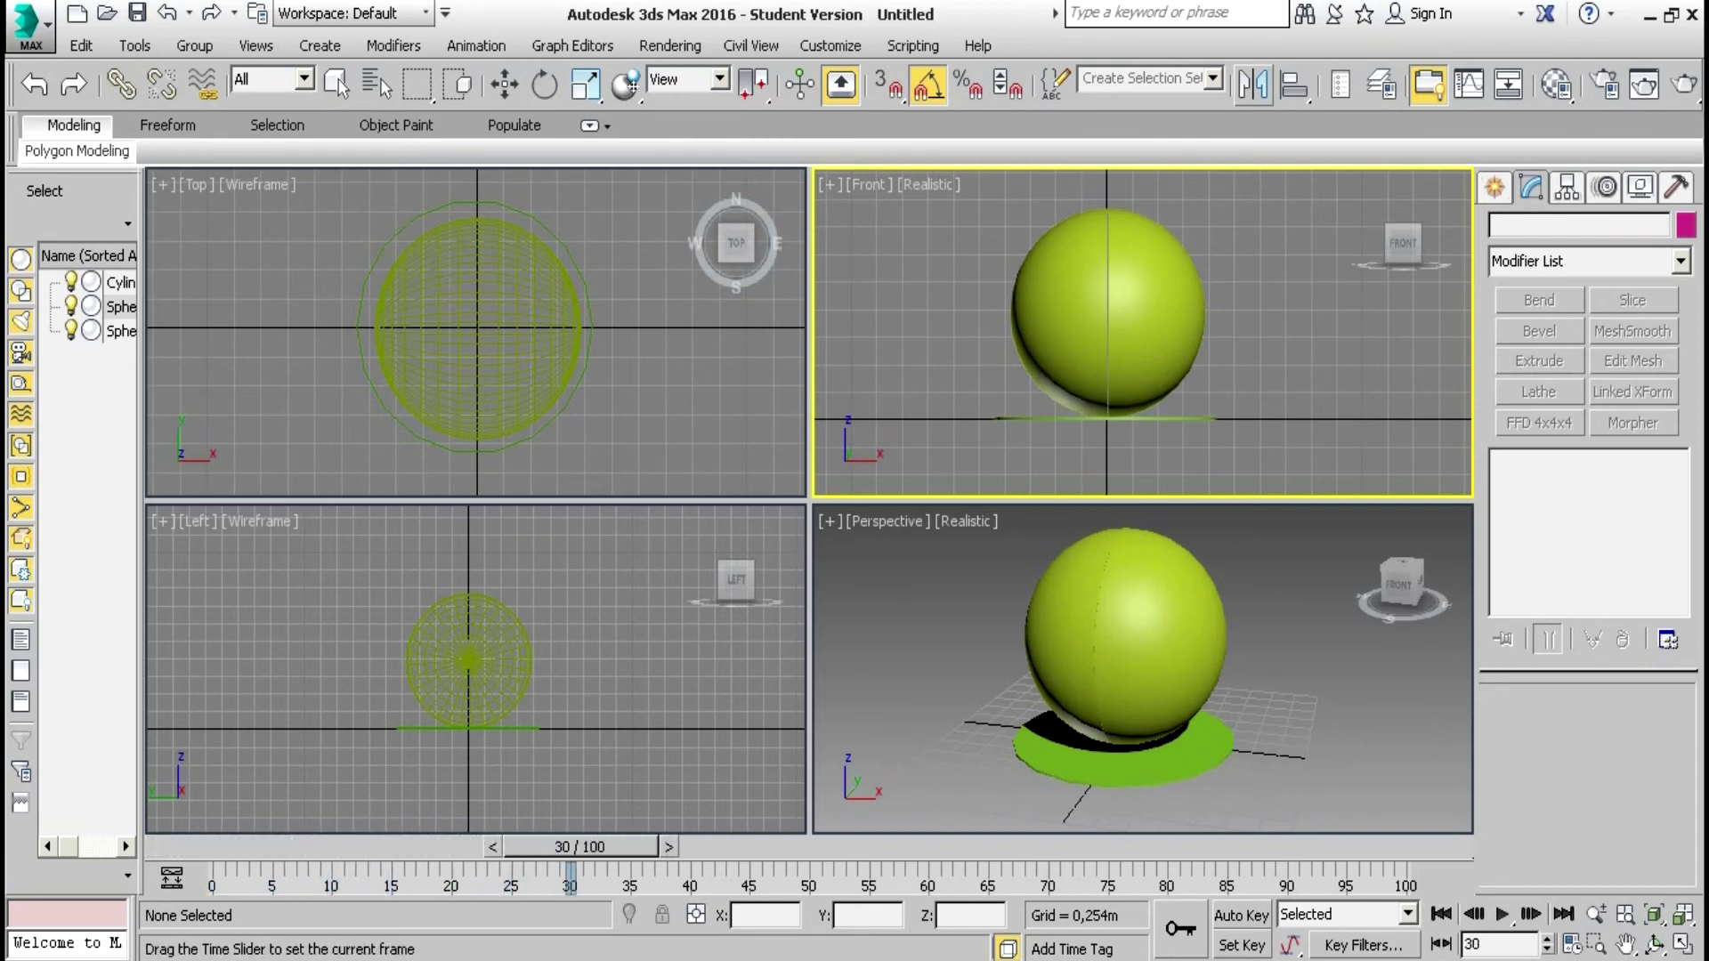
key("e")
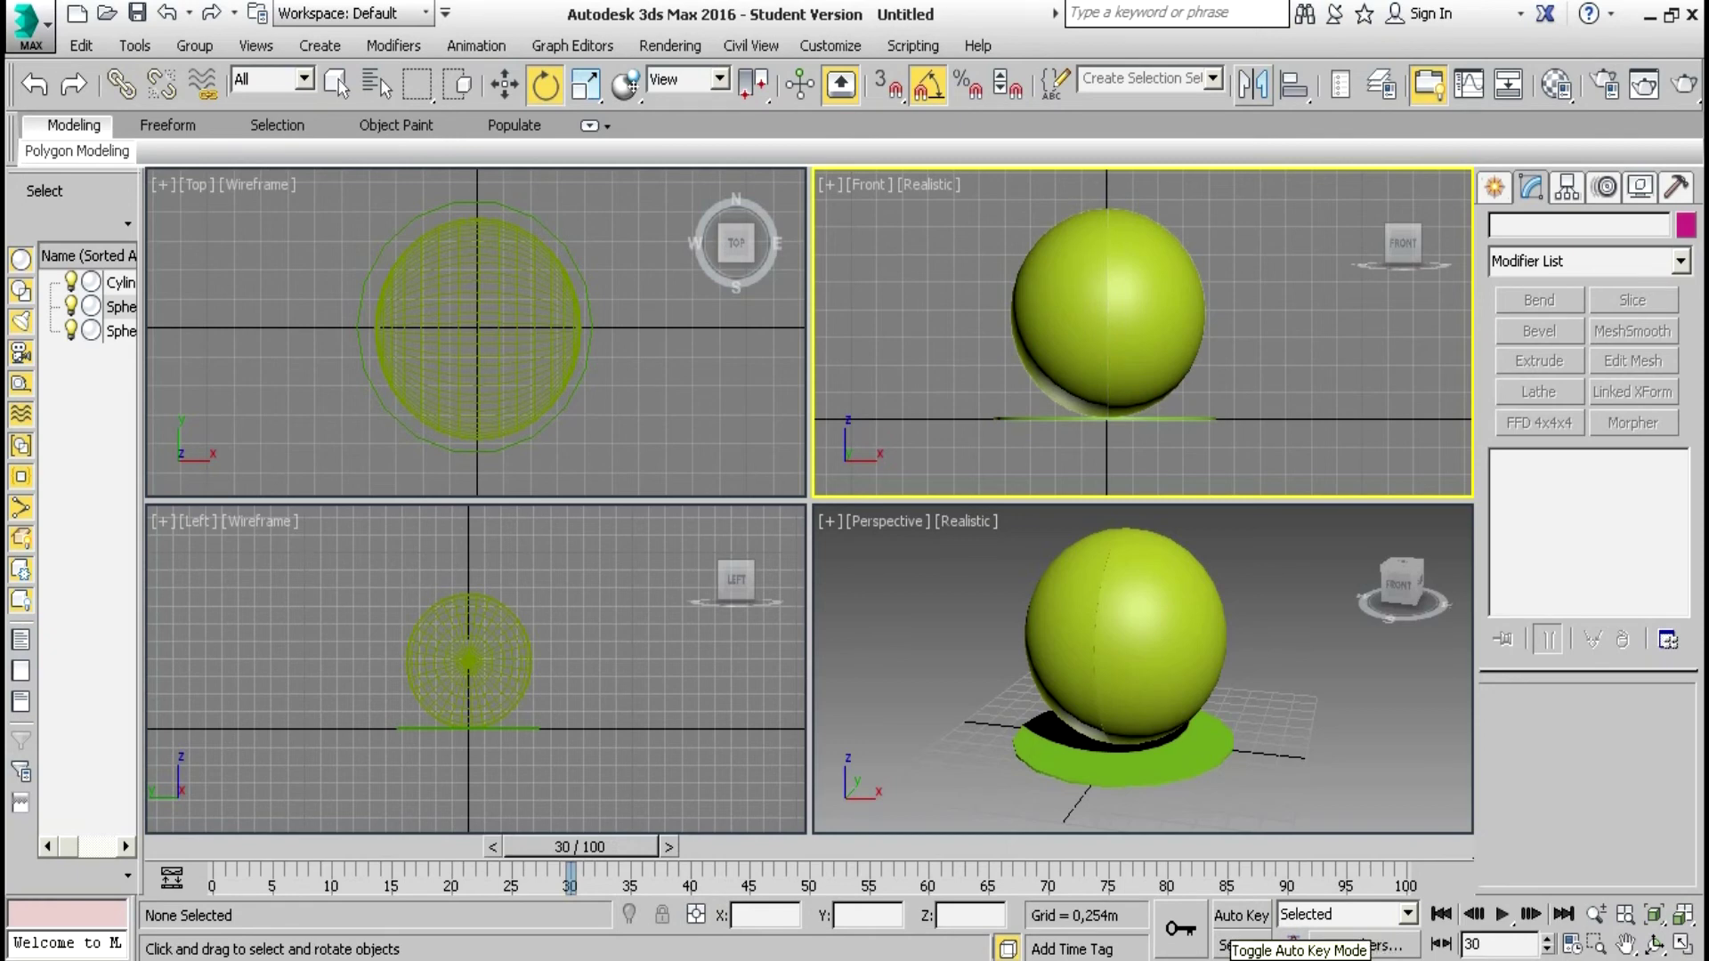
left_click(1242, 915)
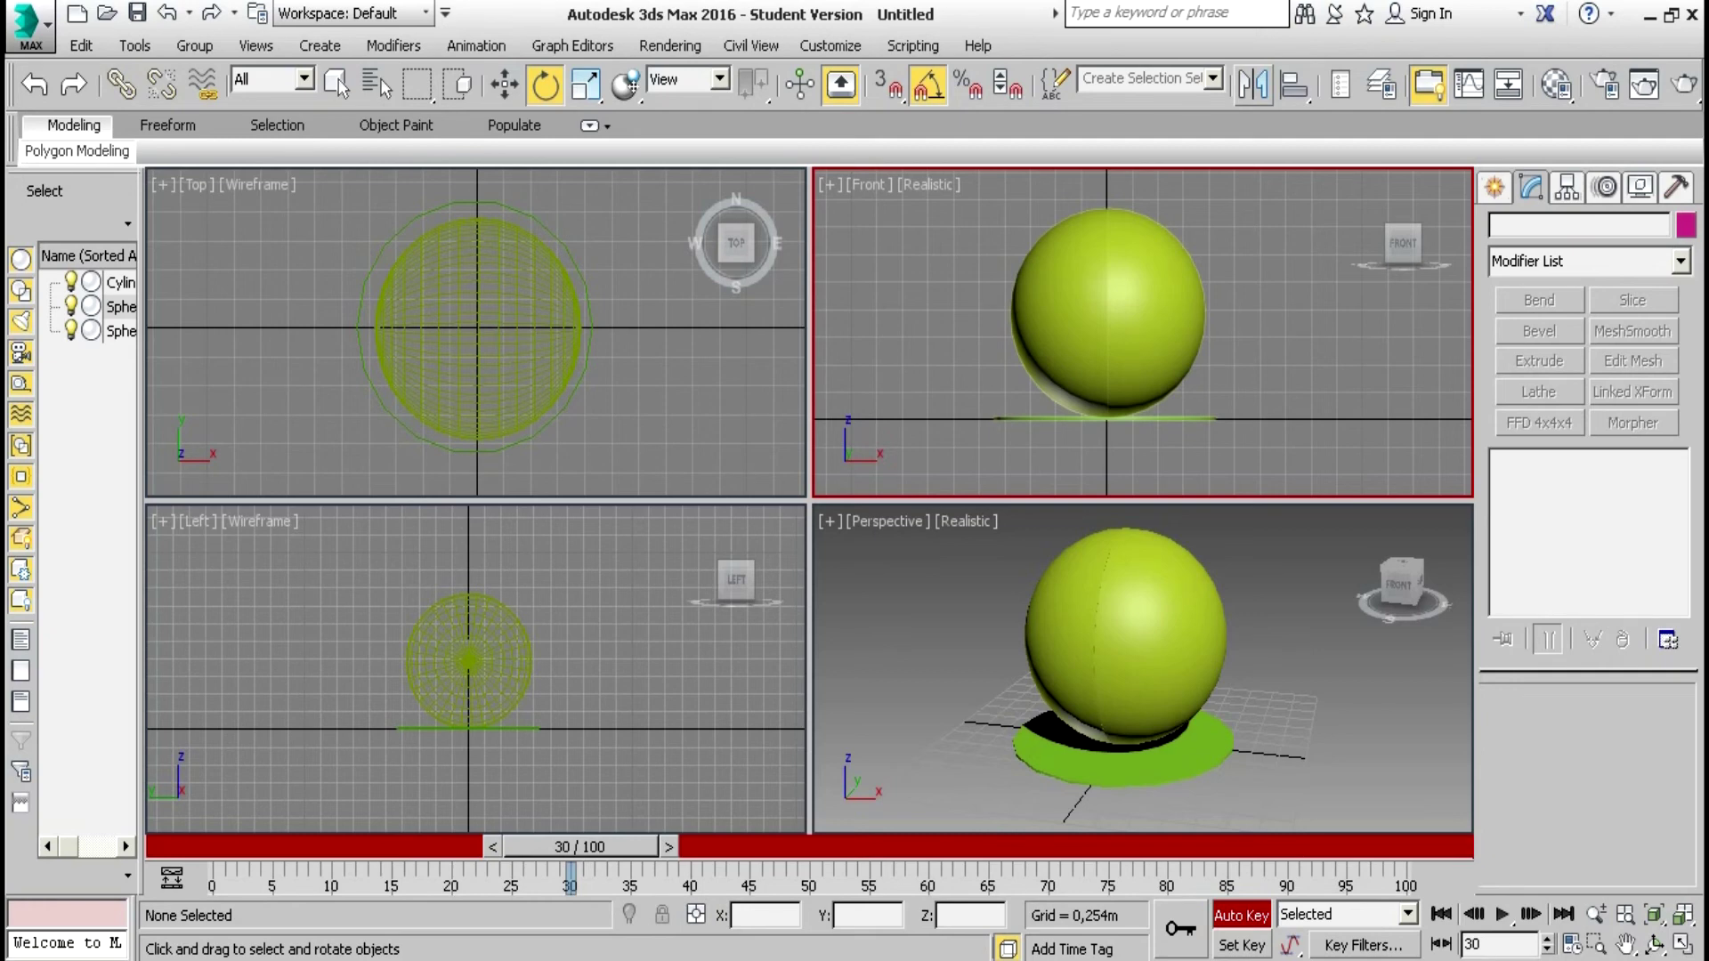
Animate the left sphere half at frame 30, moving it about -1.131 m along X and rotating it -50° to tilt it open
left_click(503, 85)
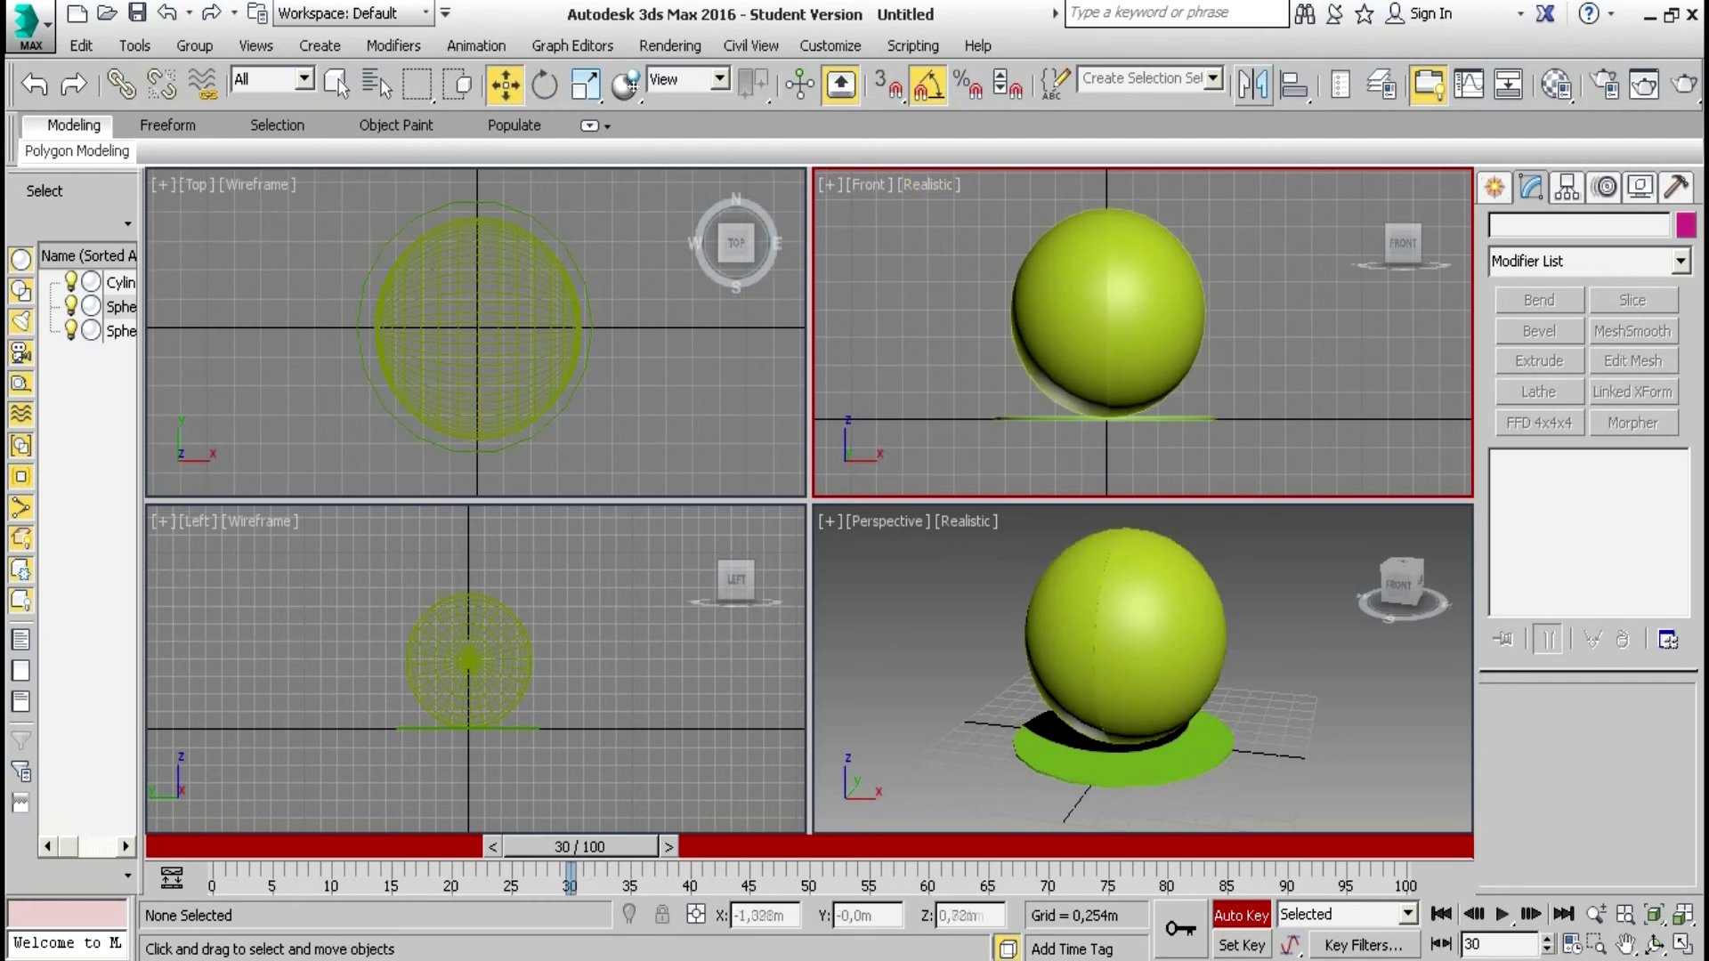
left_click(1043, 283)
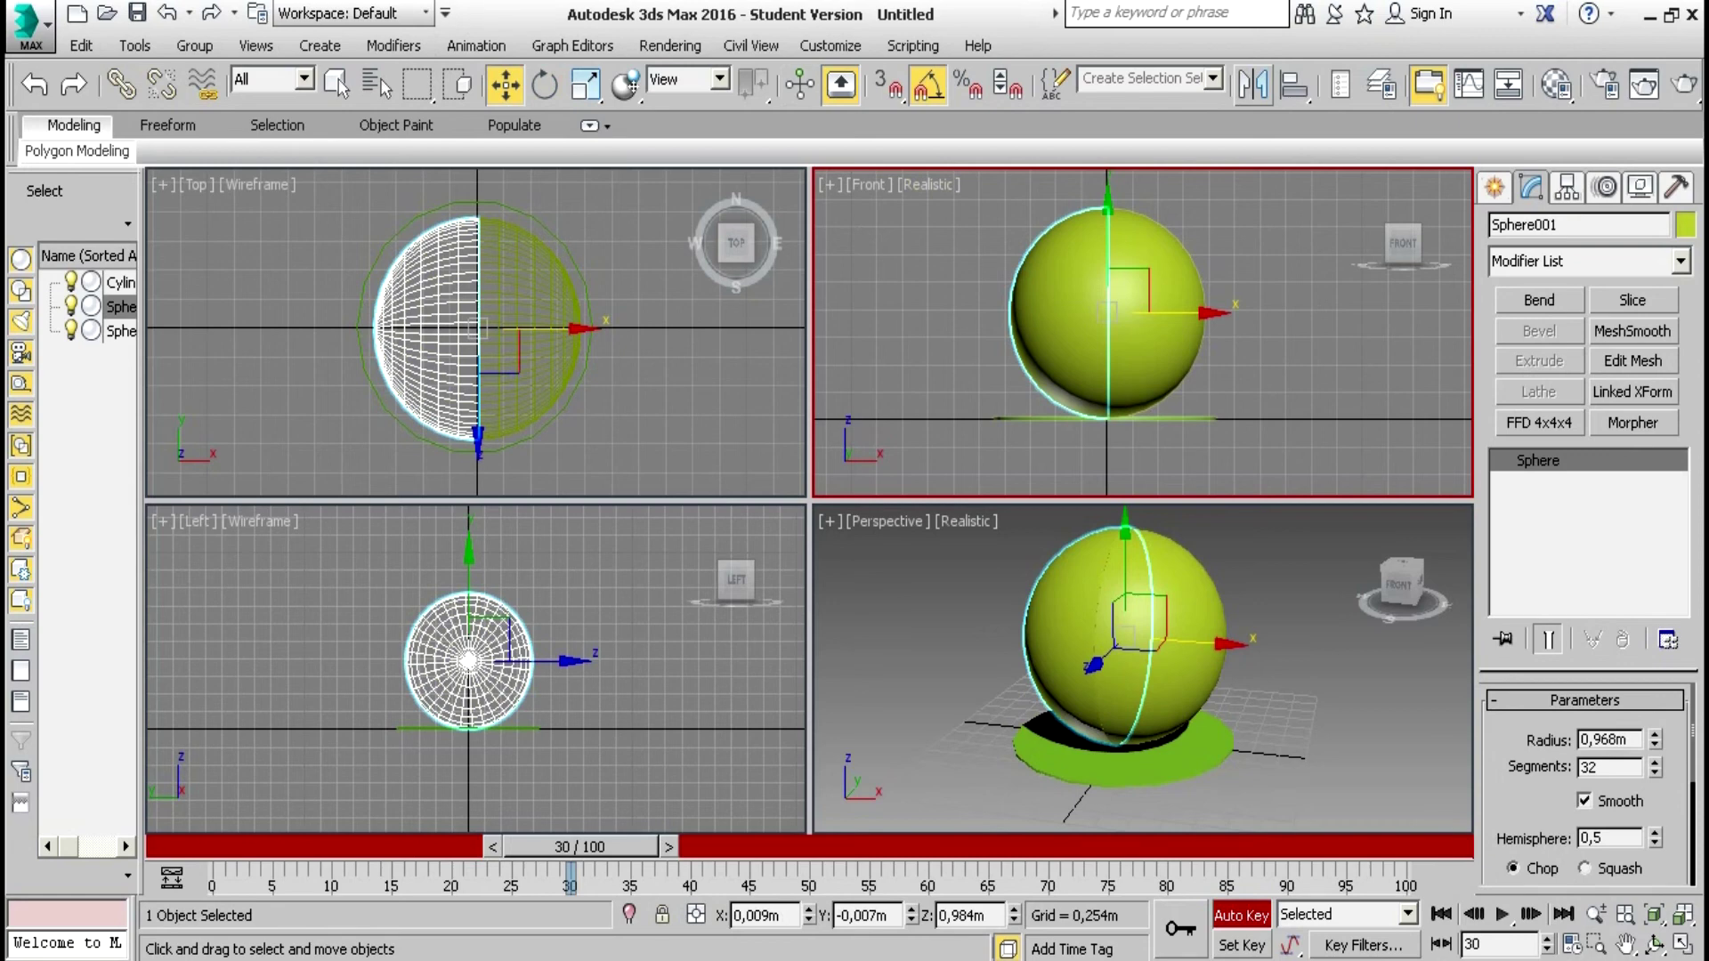
left_click_drag(1188, 312, 1075, 311)
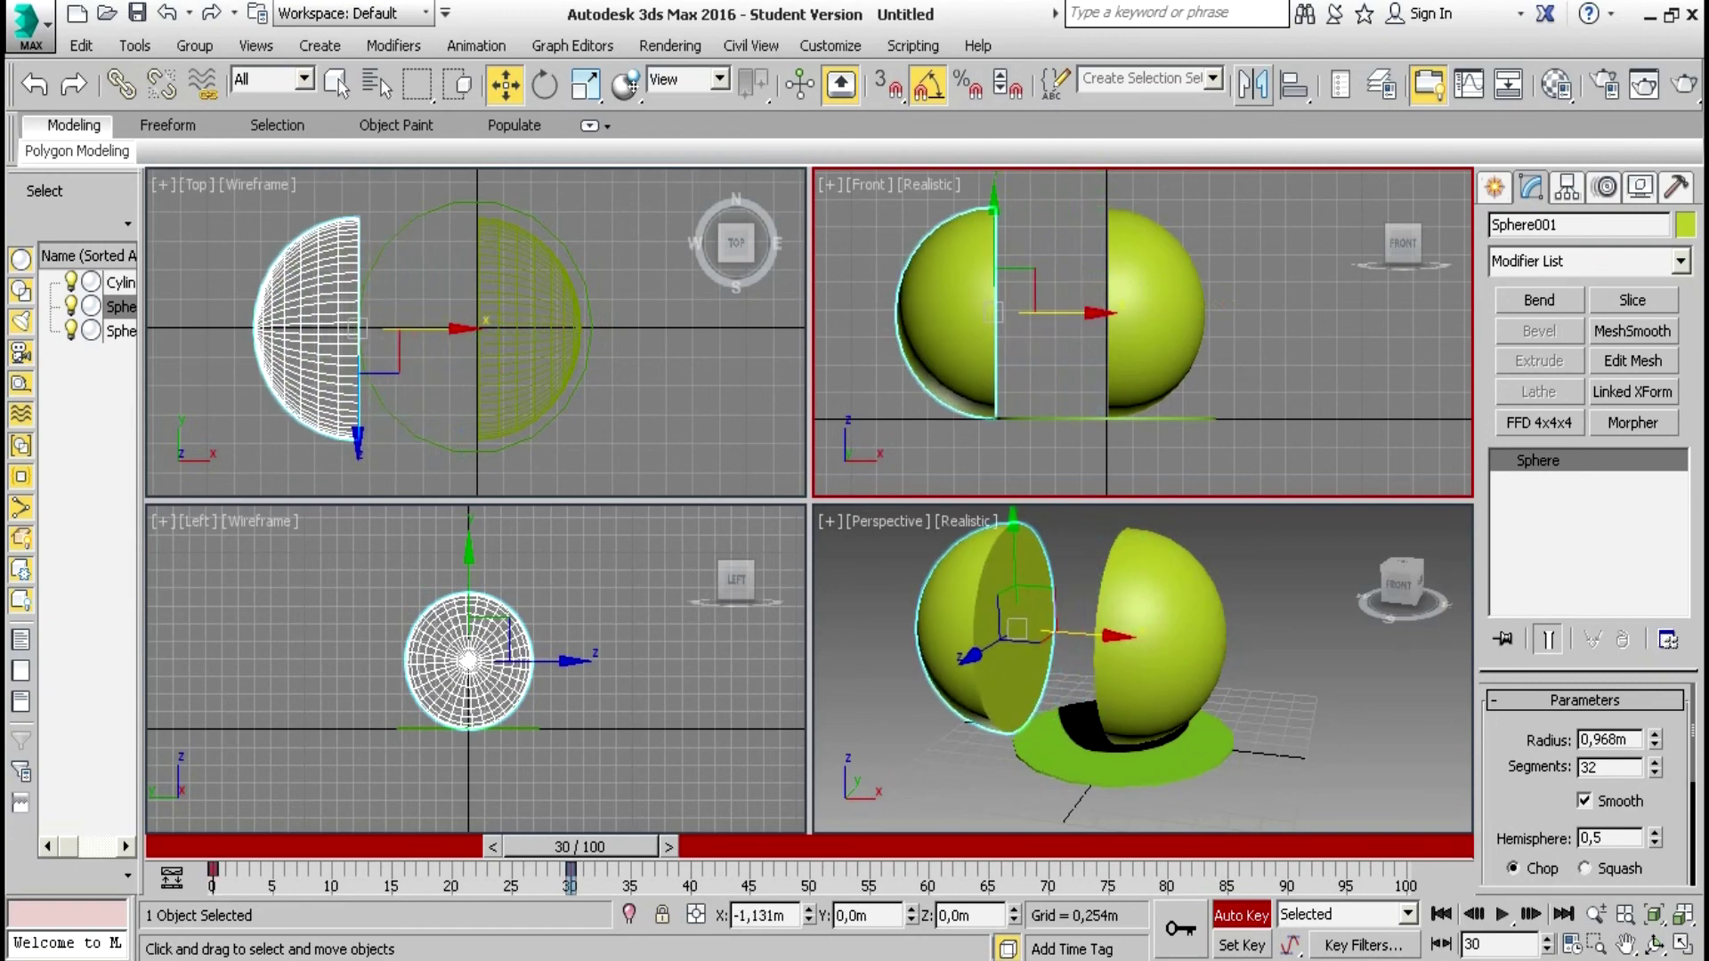
key("e")
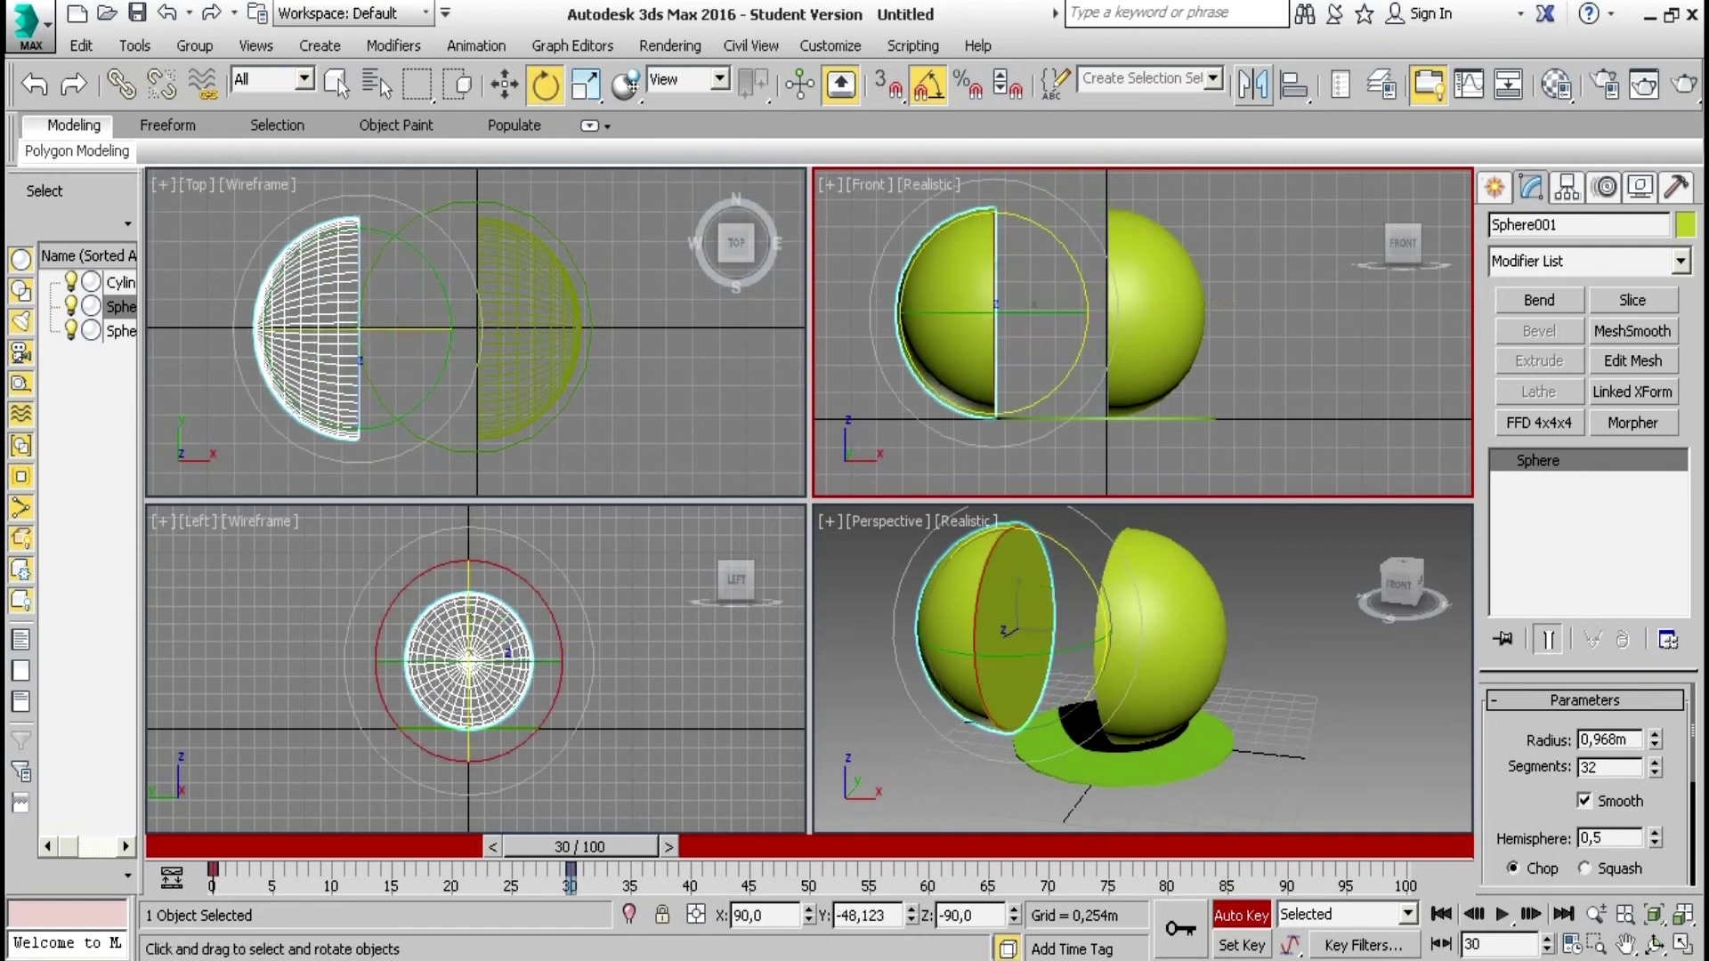
left_click_drag(883, 370, 963, 478)
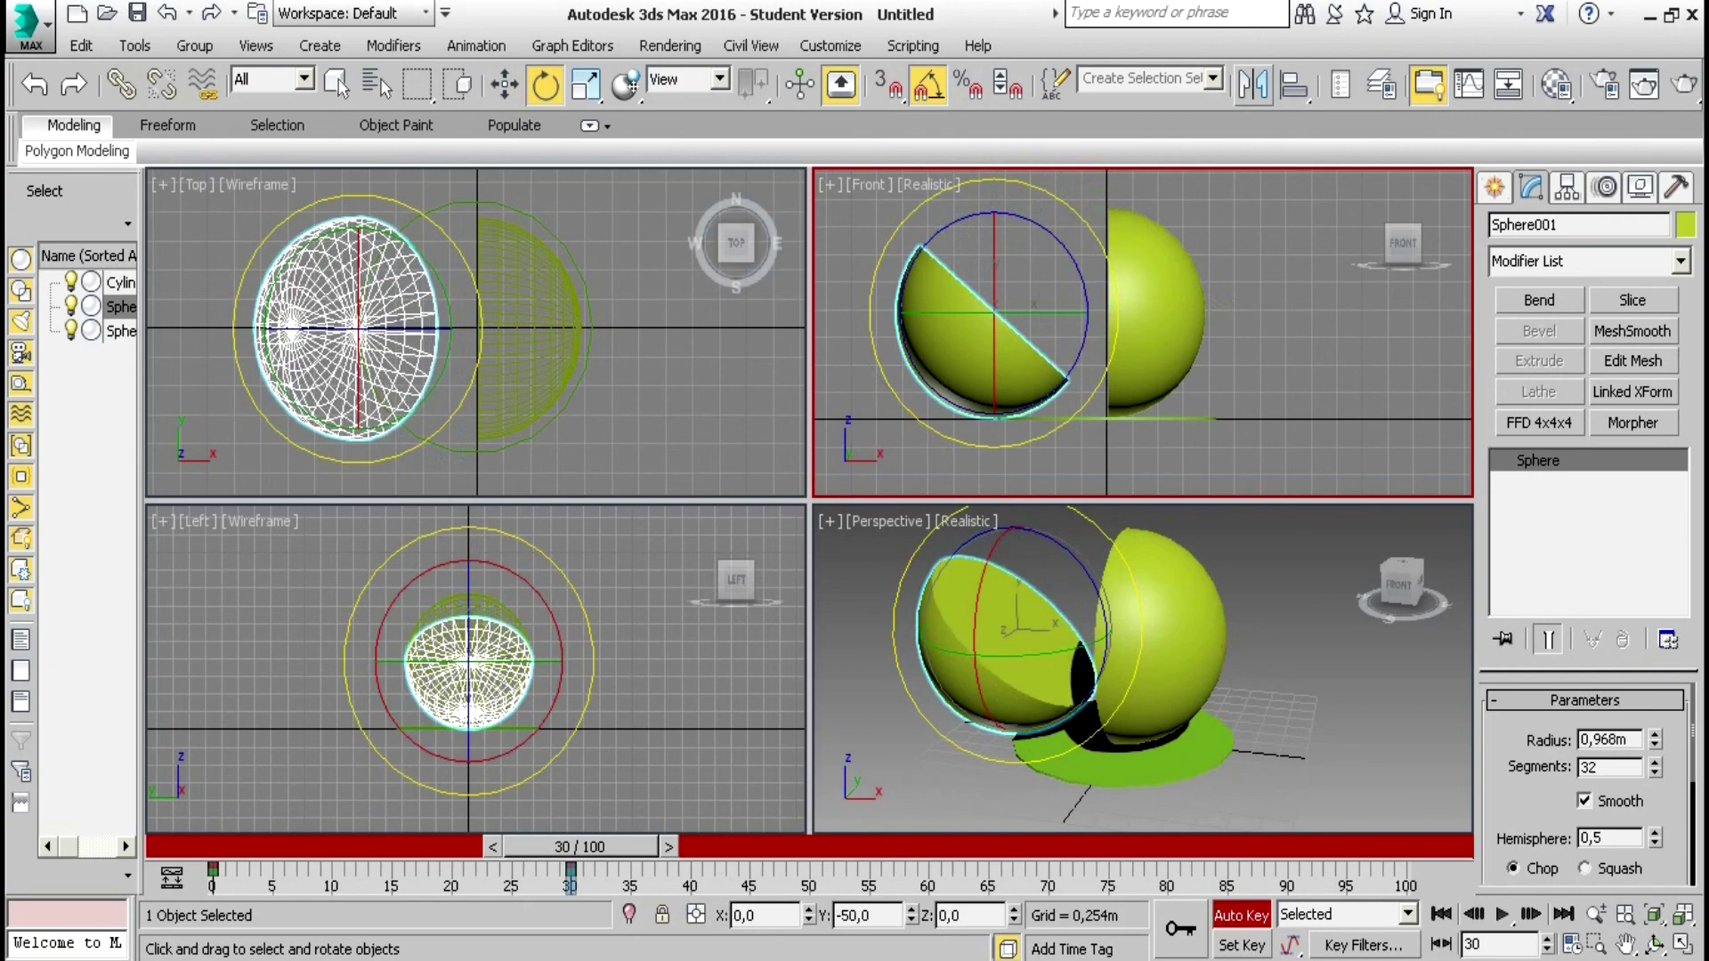
Return the animation to frame 0 and clear the selection of the left sphere half
left_click(505, 85)
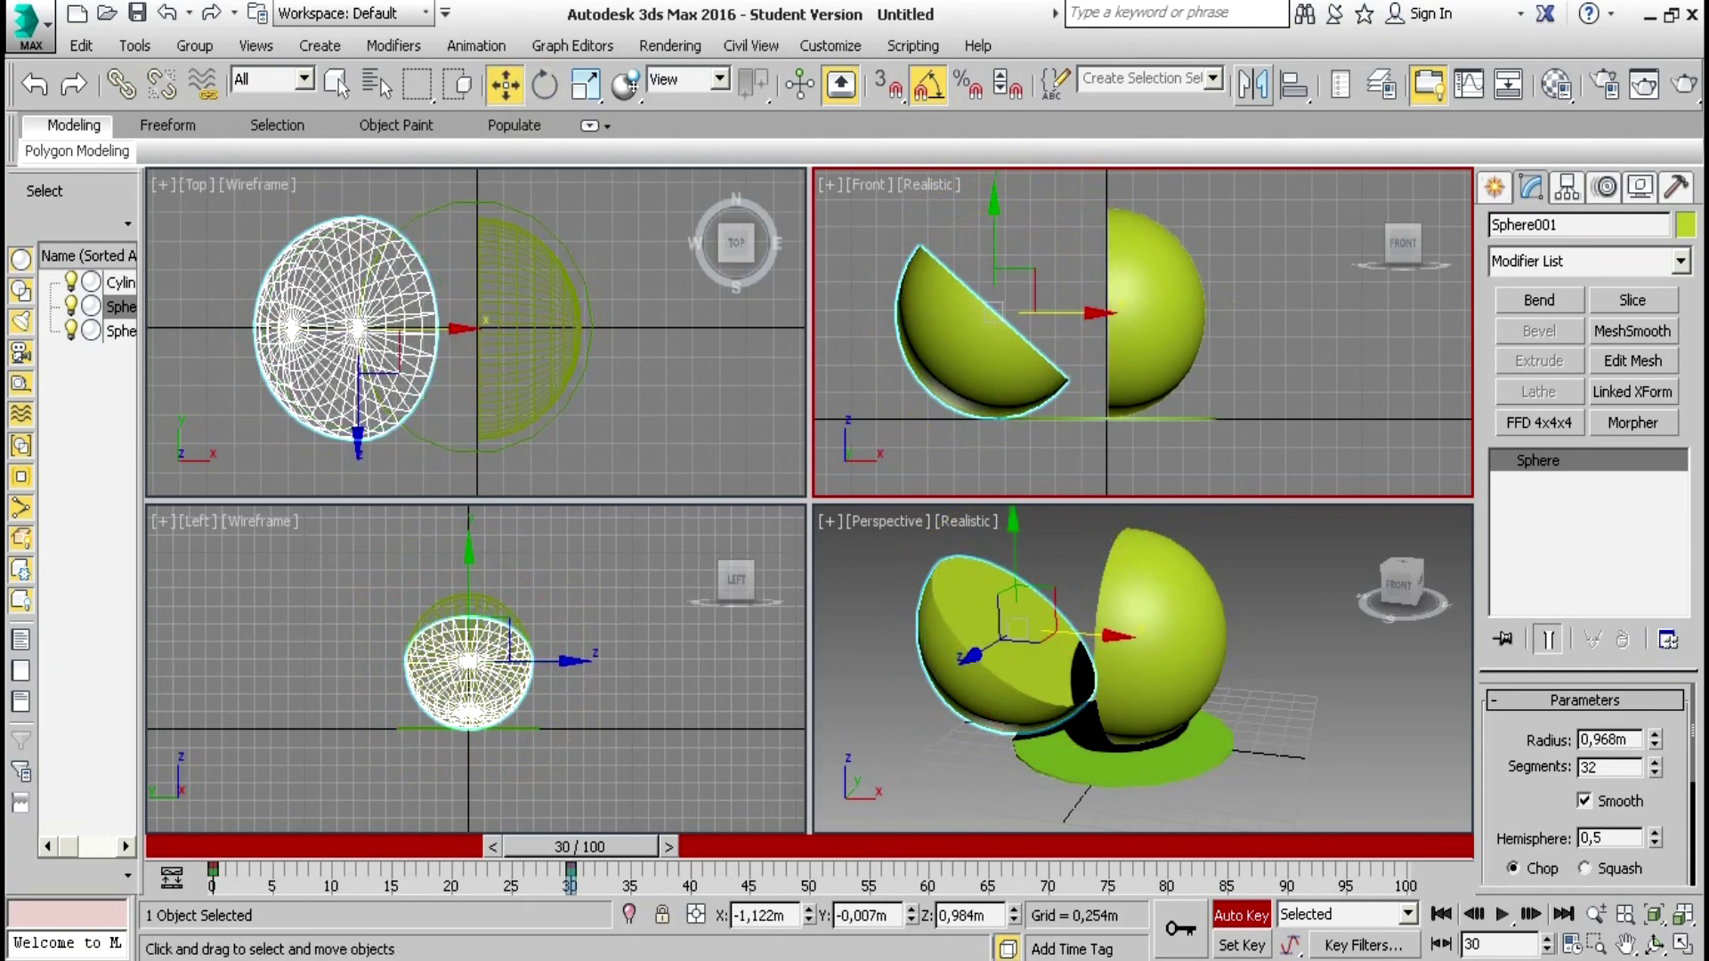
left_click(1123, 445)
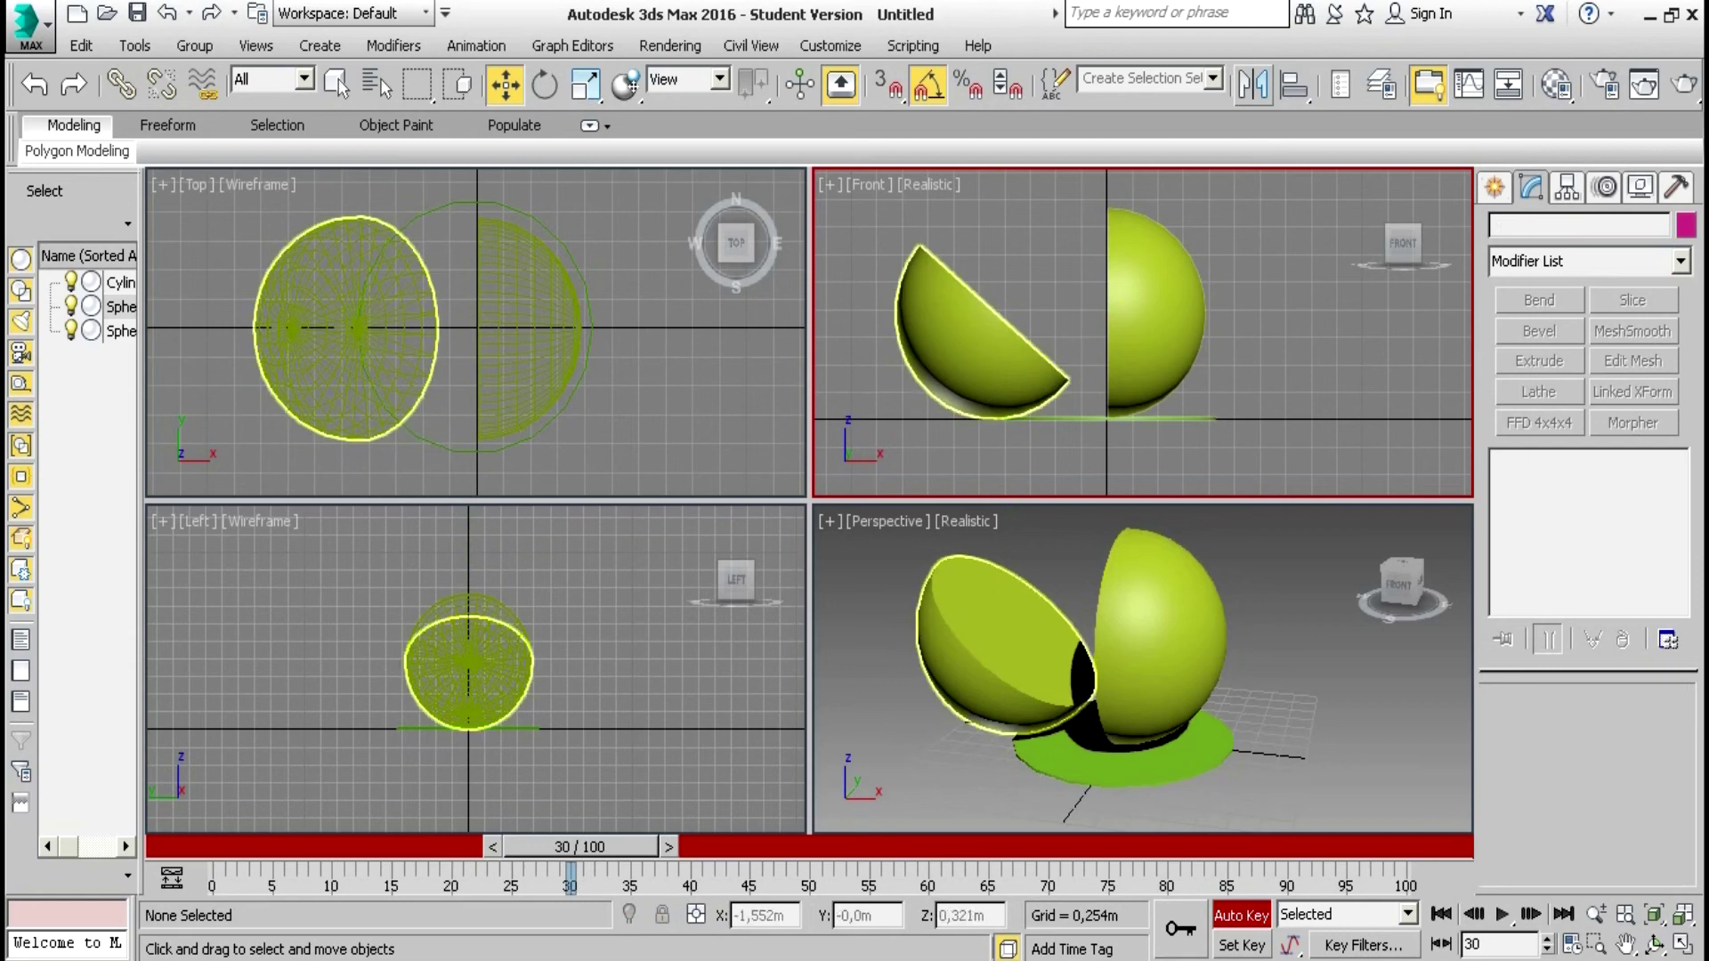
left_click(972, 324)
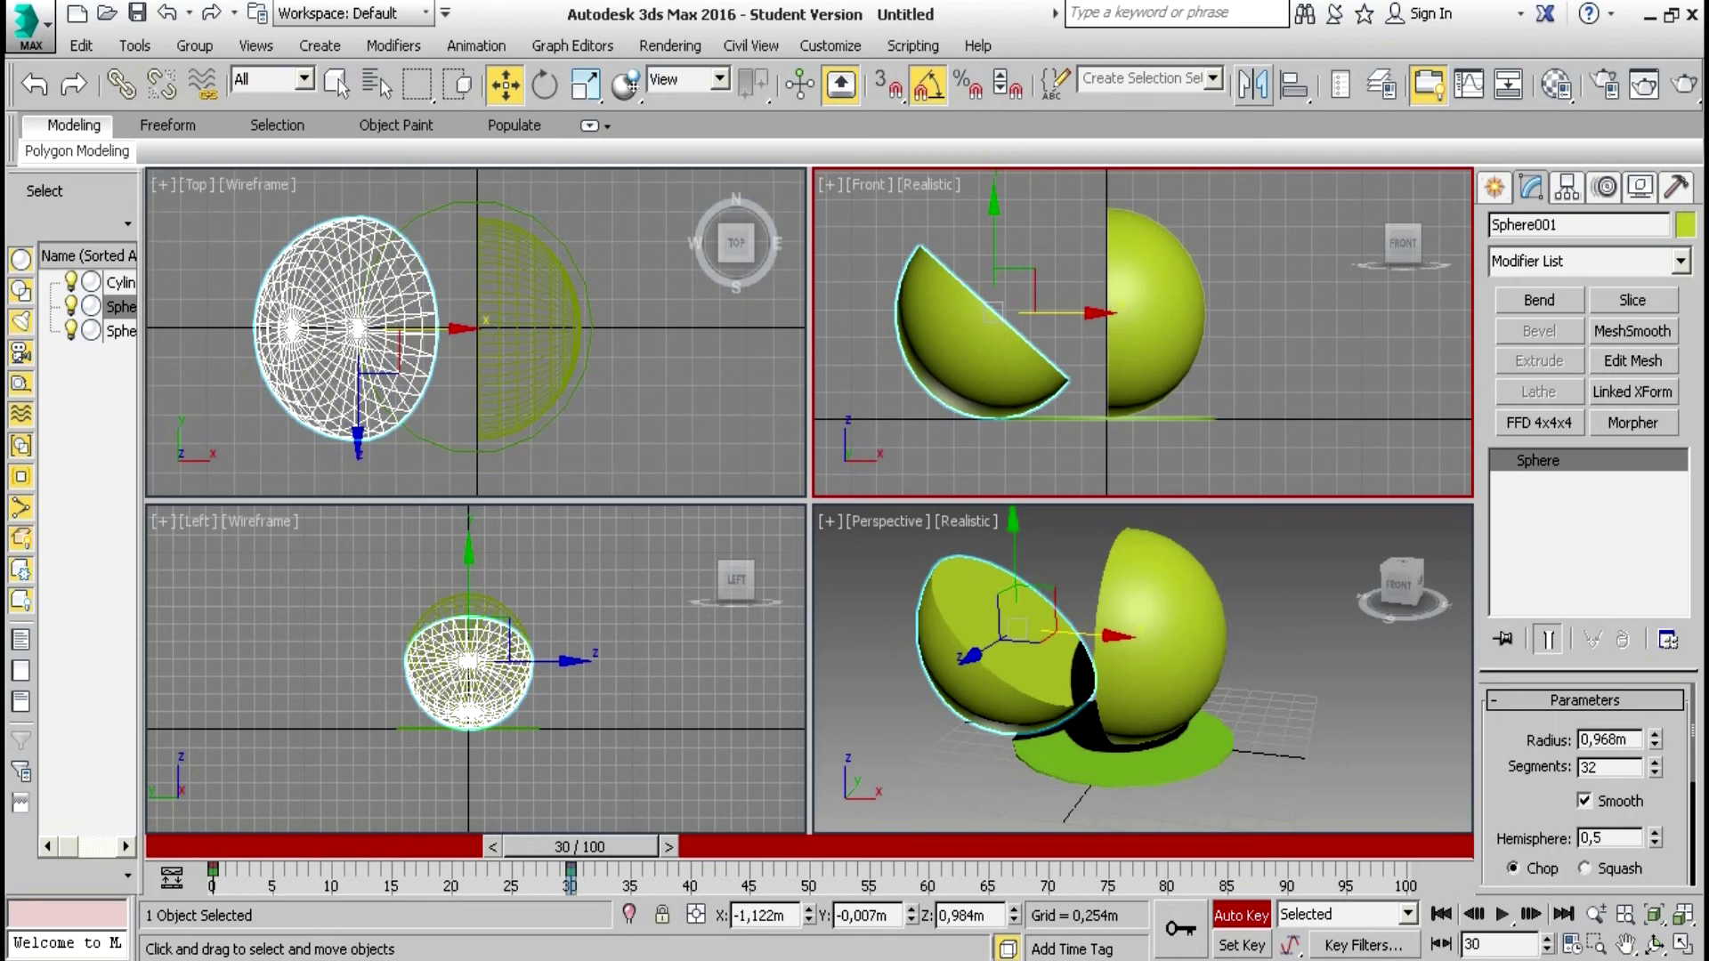
left_click_drag(579, 847, 240, 846)
key("w")
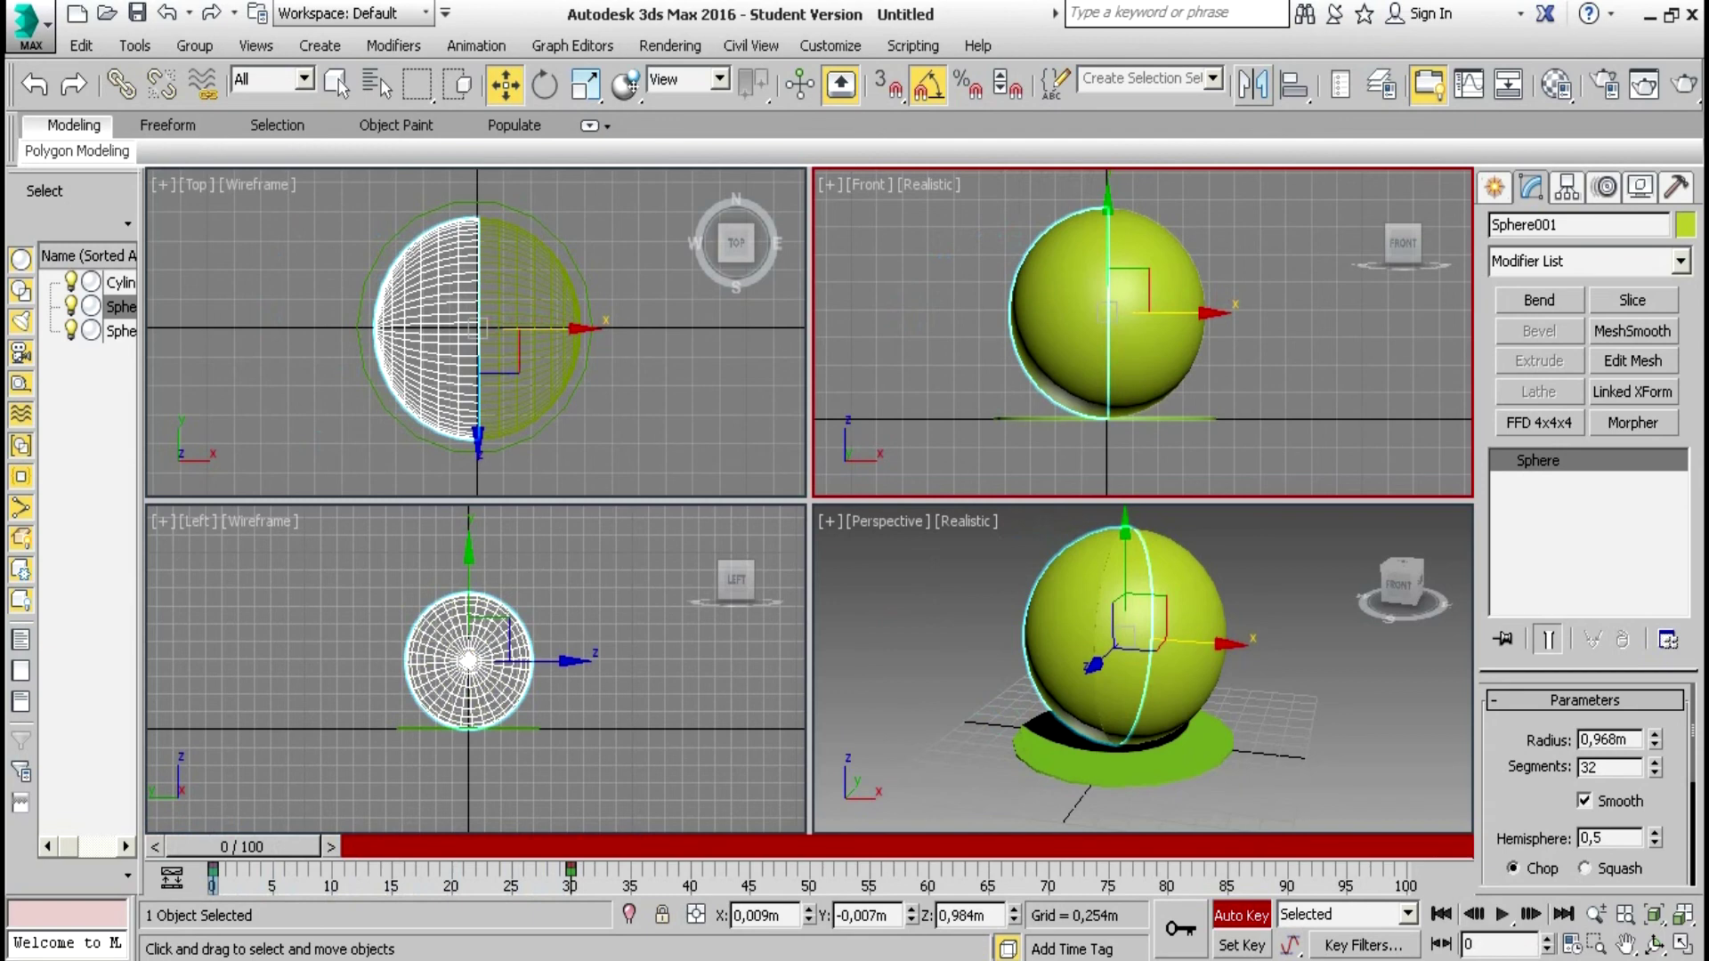
key("ctrl+d")
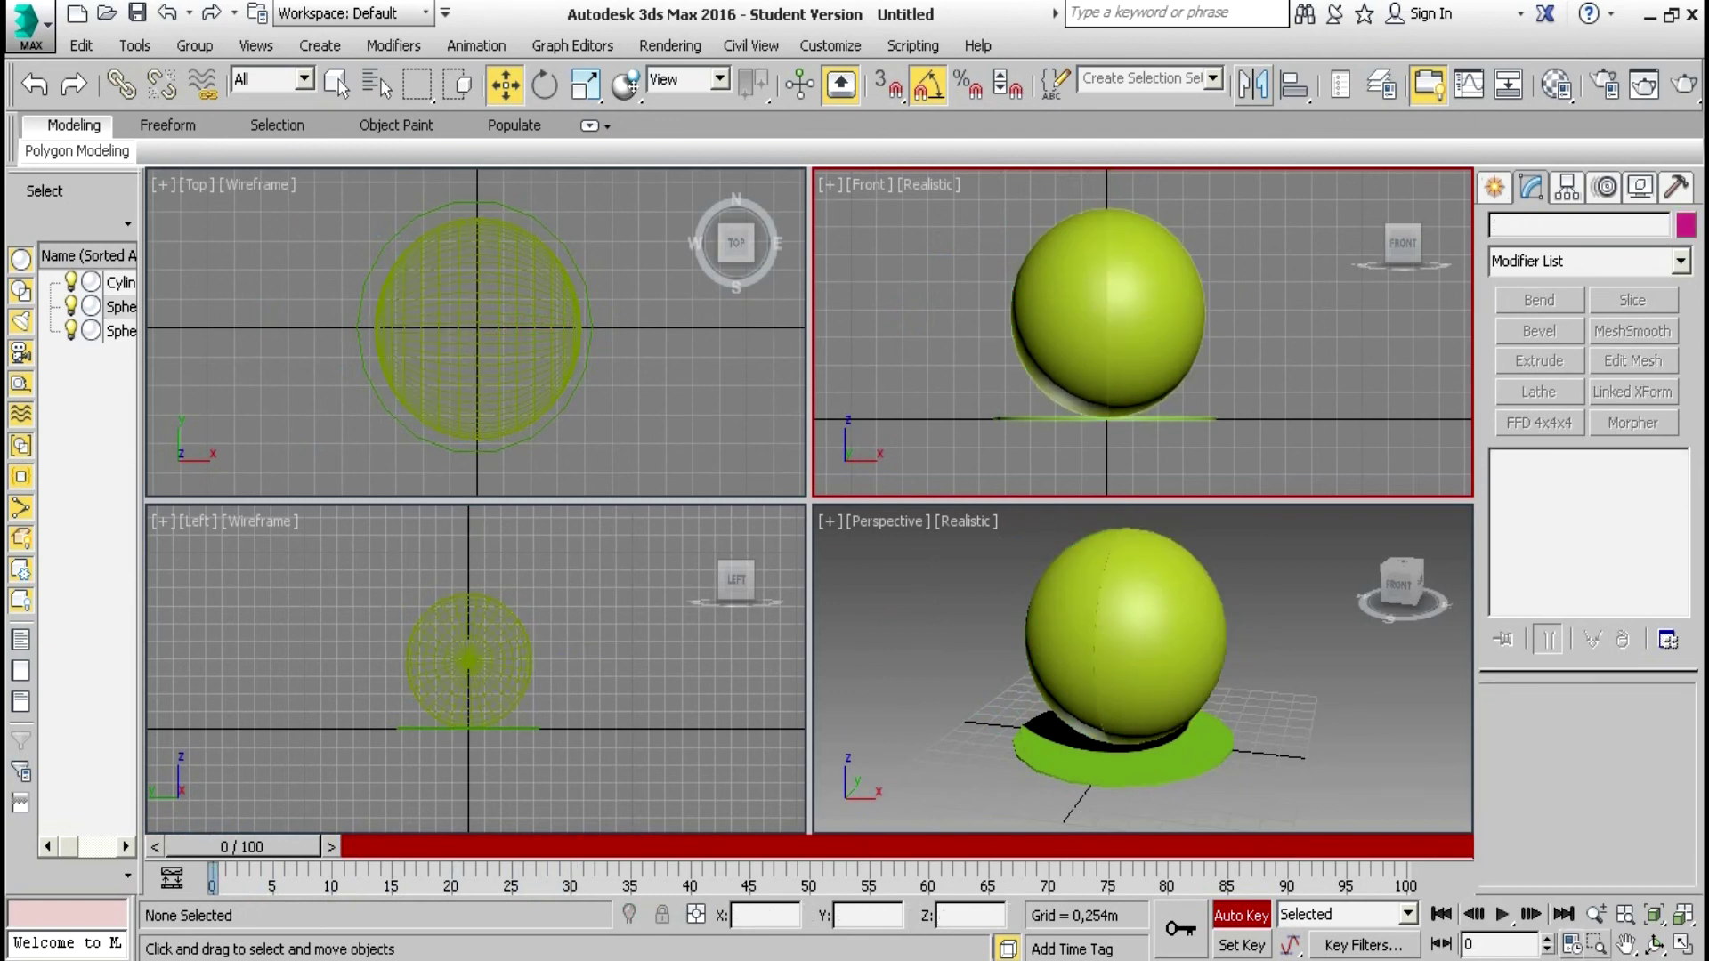
Make the Perspective view active and turn off Auto Key
left_click(829, 522)
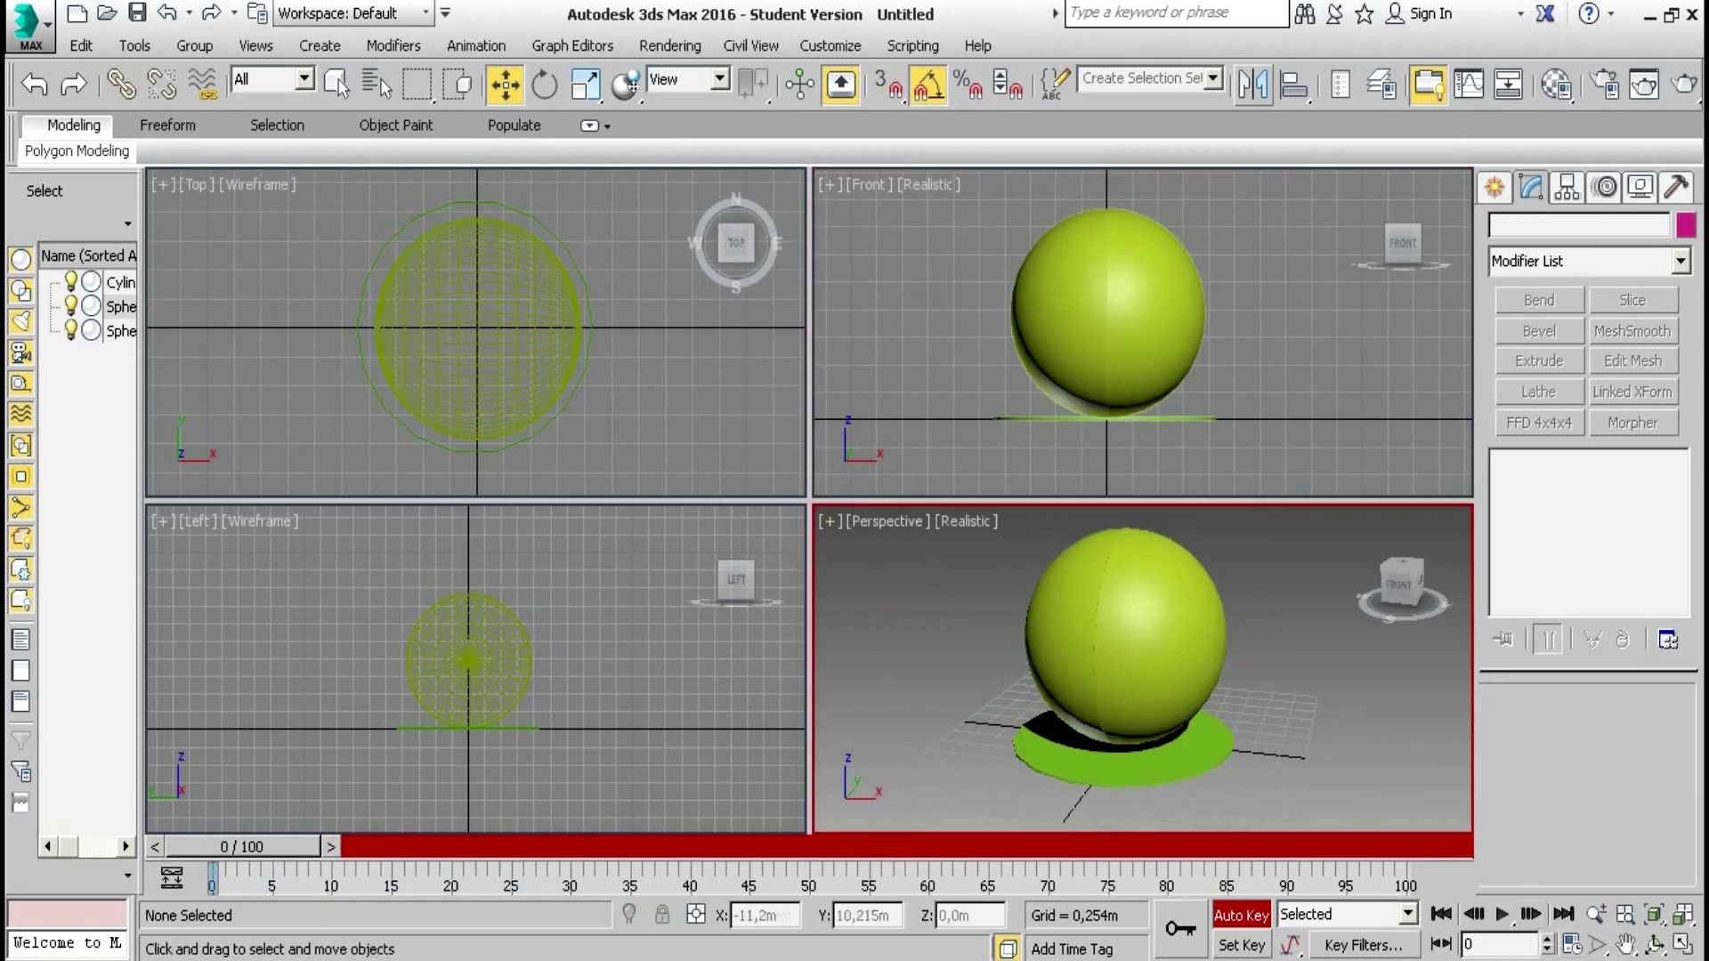
left_click(1242, 915)
left_click(1237, 946)
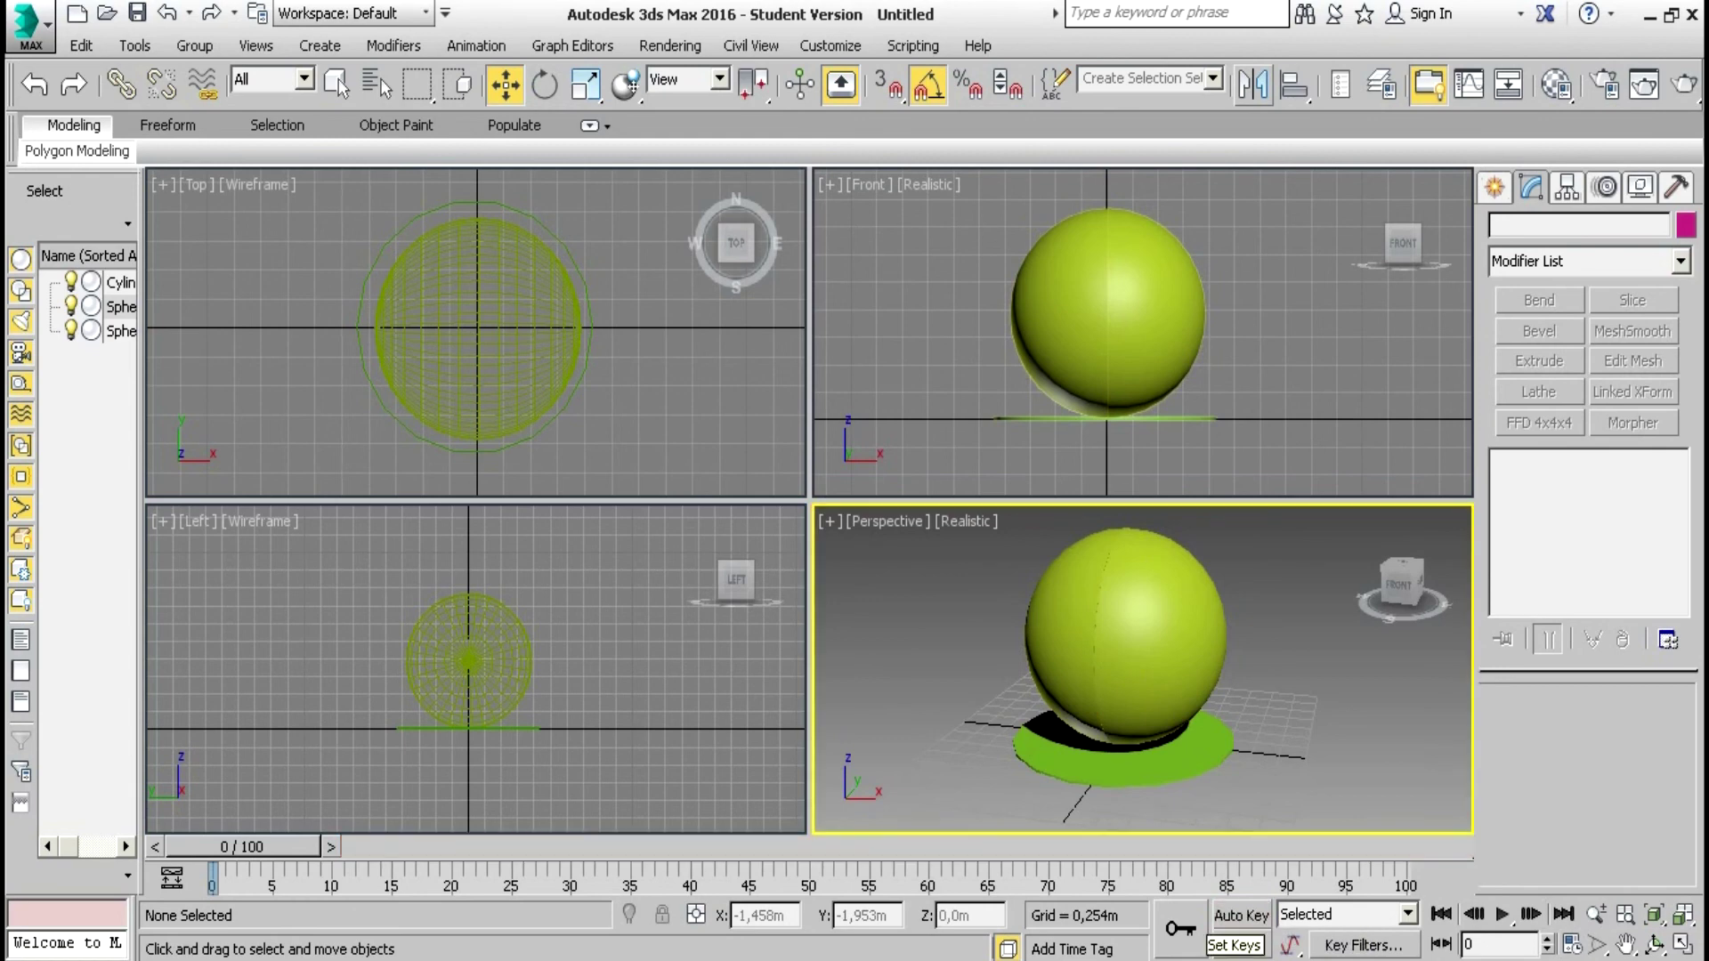
Play the sphere-opening animation twice in the Perspective view, stopping at frame 40 and returning to frame 0 each time
left_click(1627, 946)
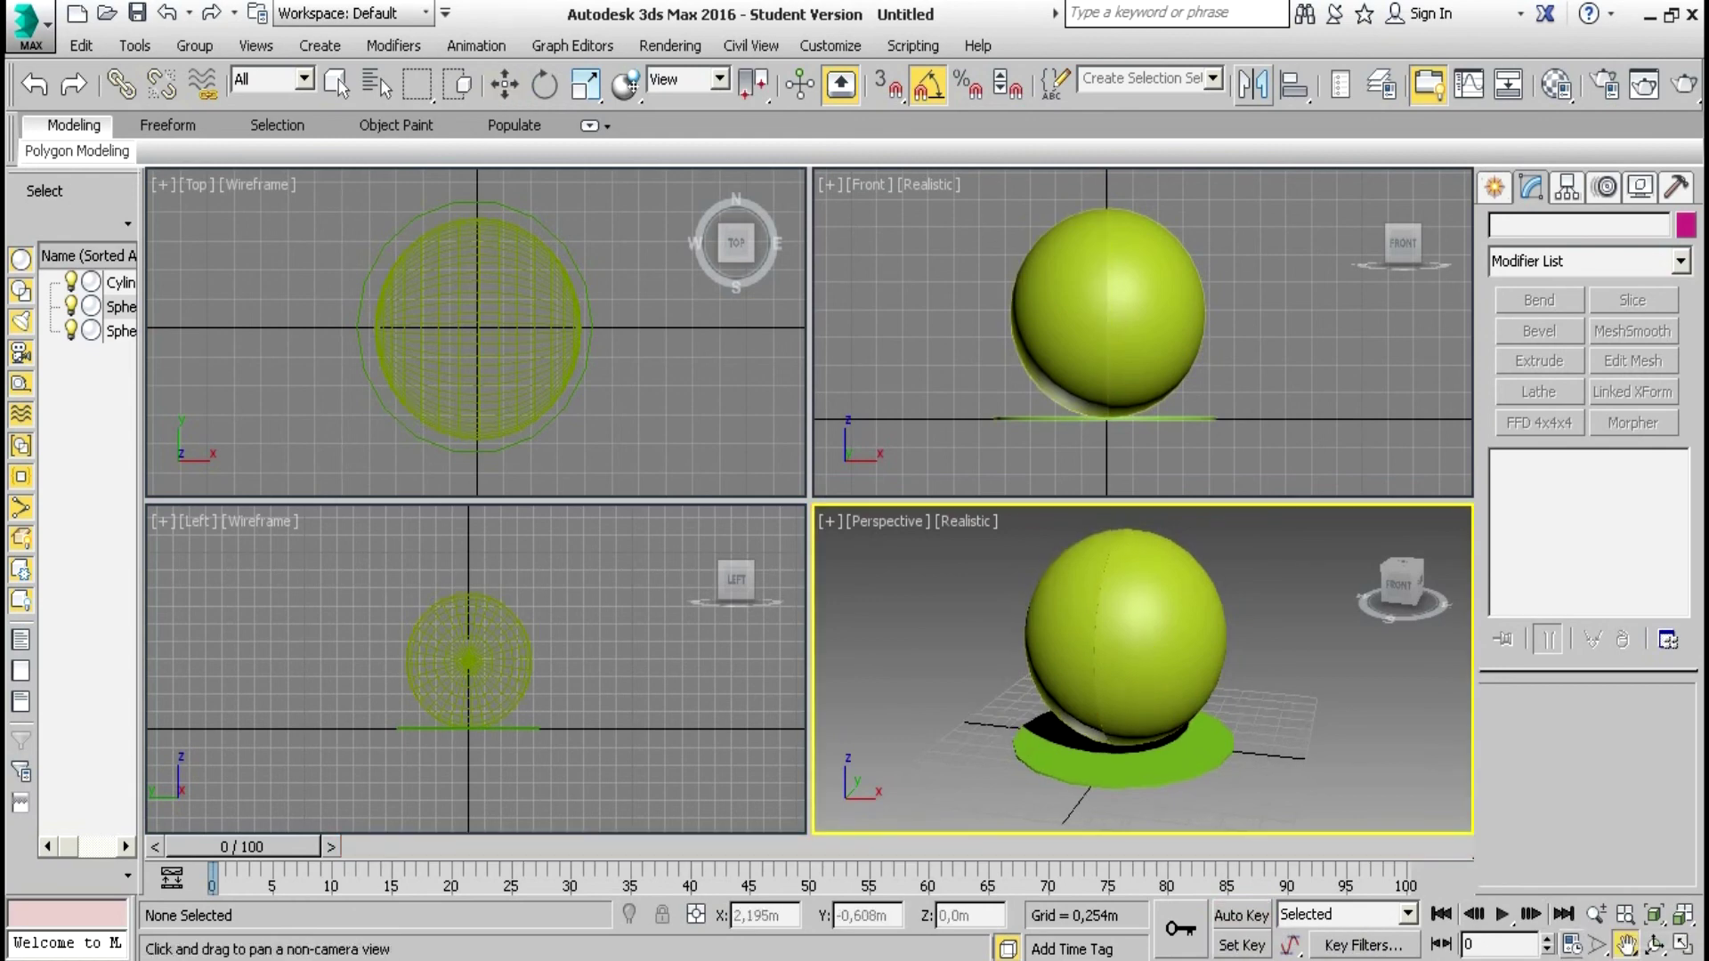
left_click_drag(1125, 632, 1132, 655)
left_click(506, 85)
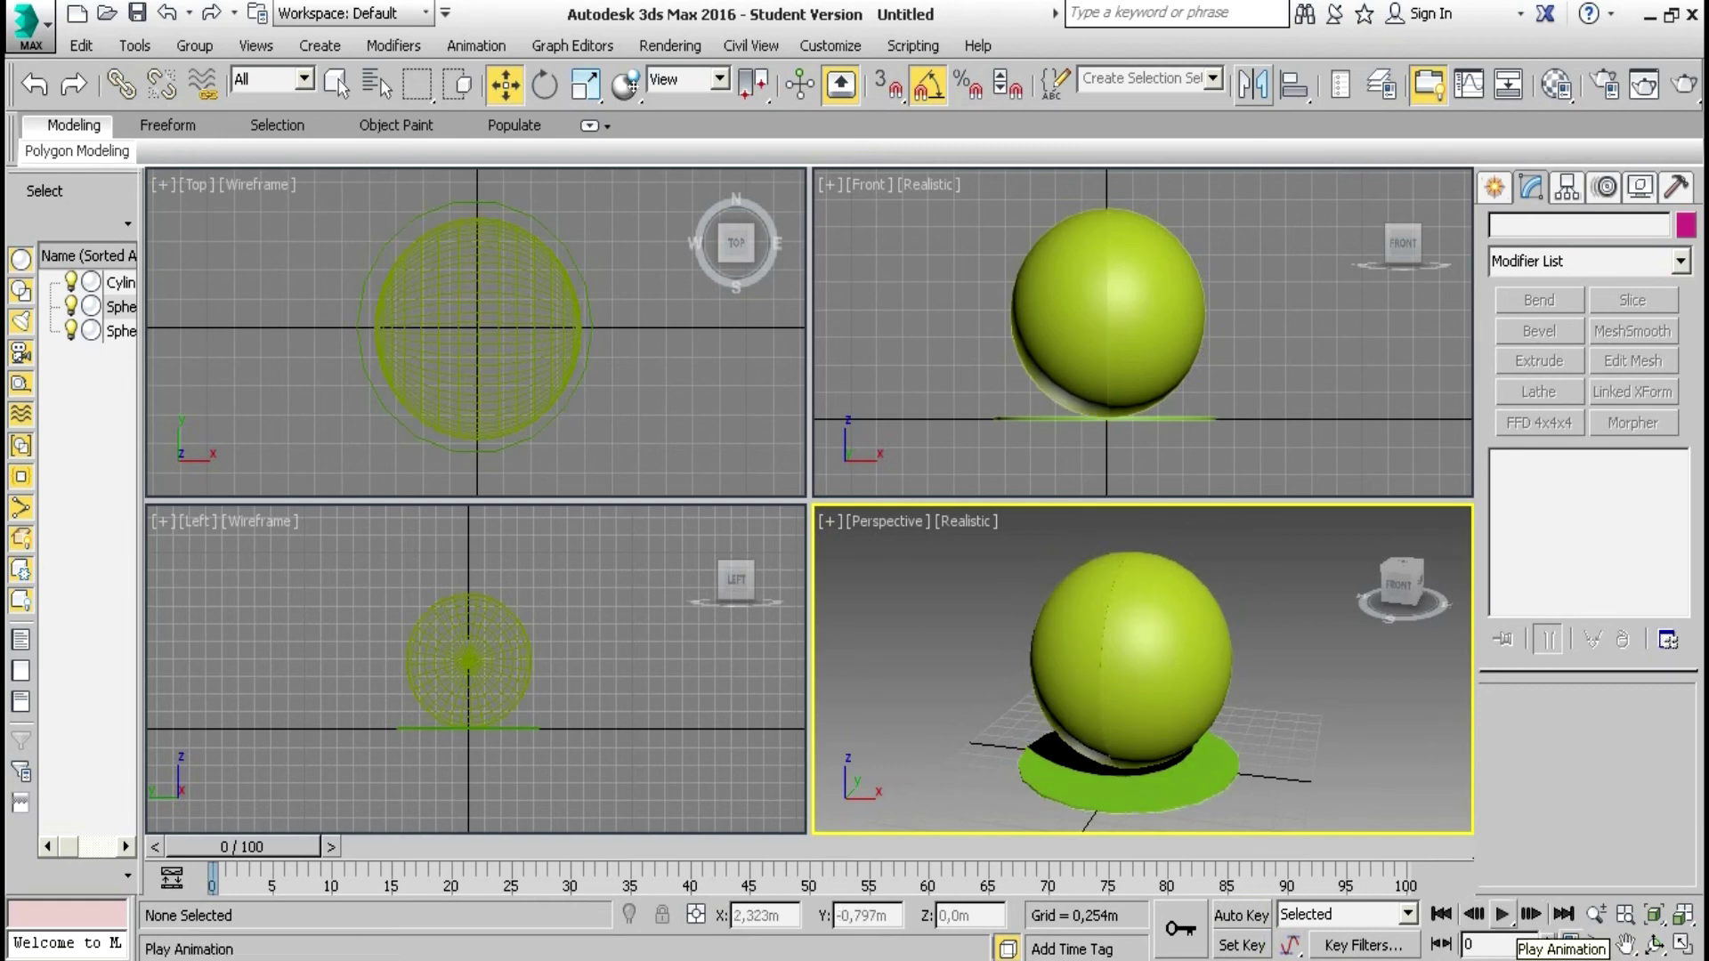
left_click(1502, 917)
left_click(1503, 916)
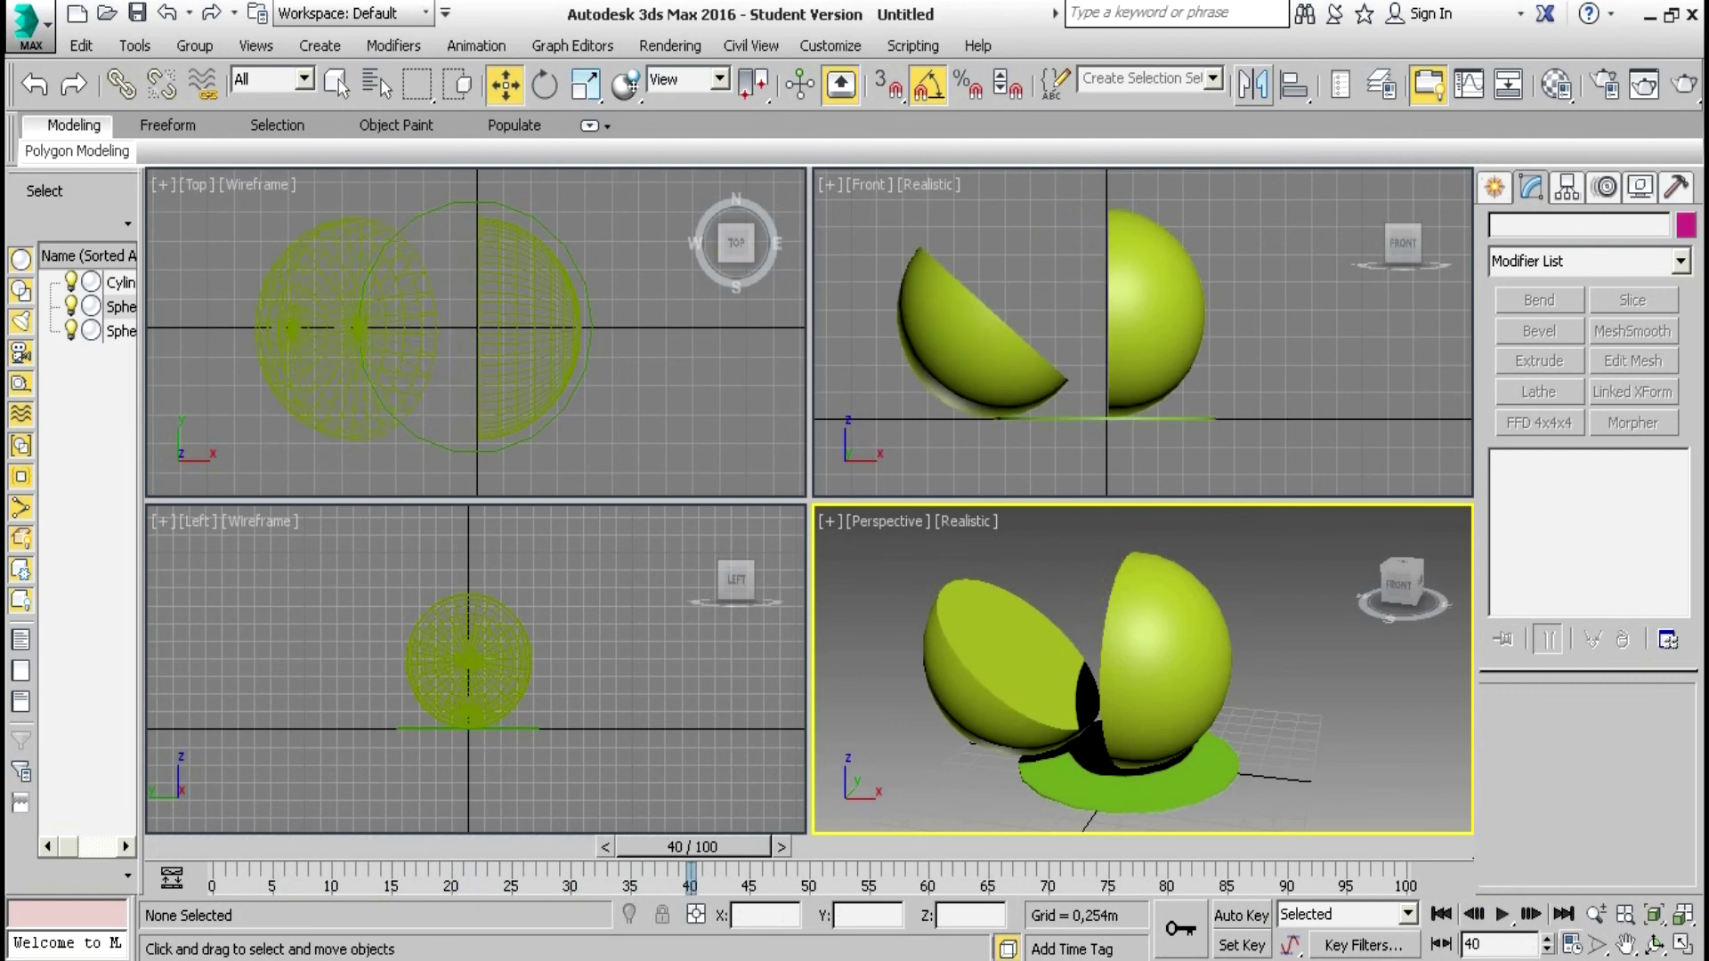
left_click_drag(692, 846, 243, 846)
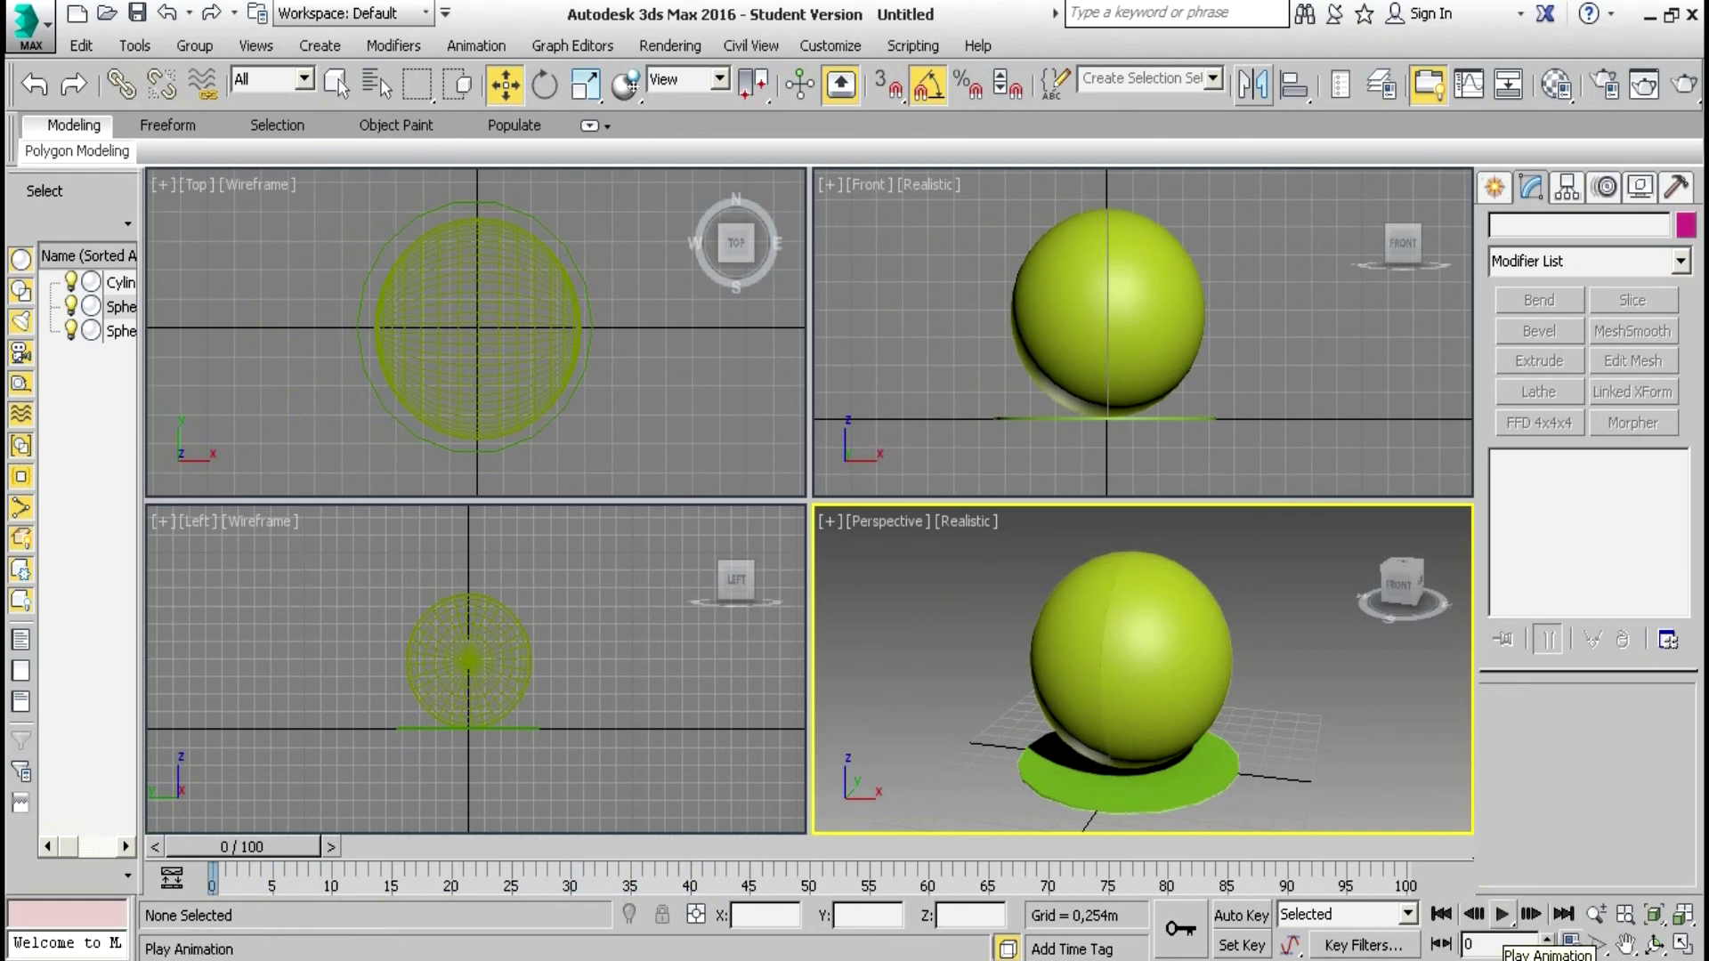
left_click(1503, 914)
left_click(1502, 914)
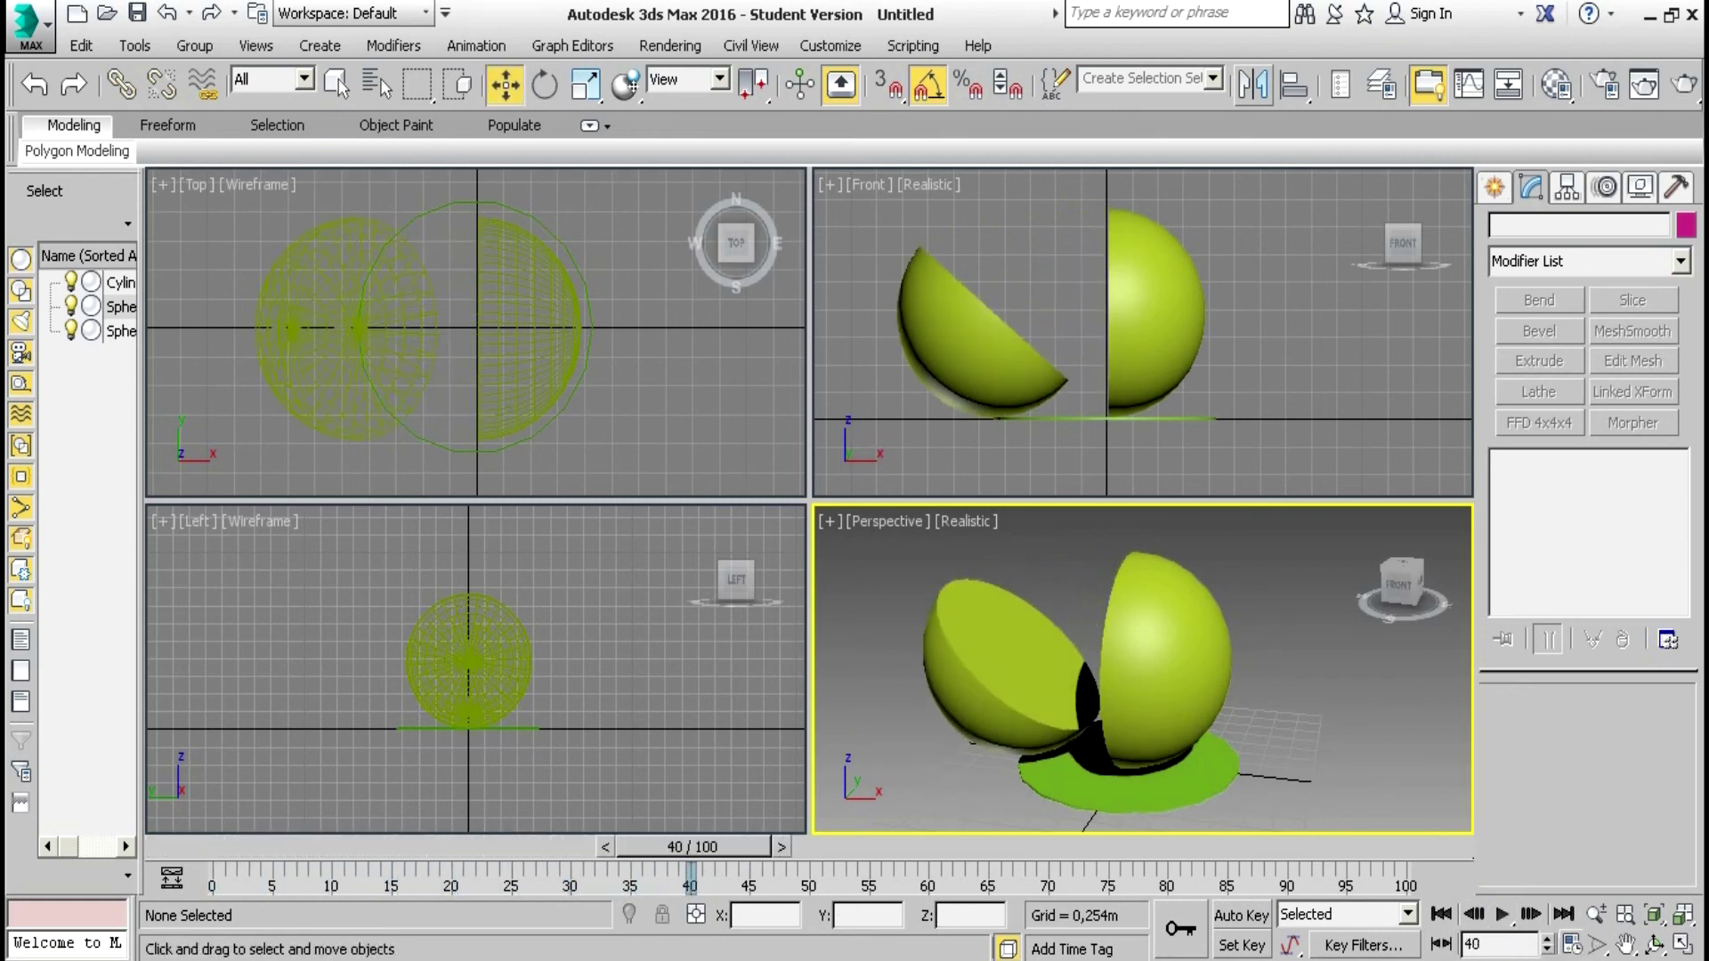
left_click_drag(693, 846, 238, 846)
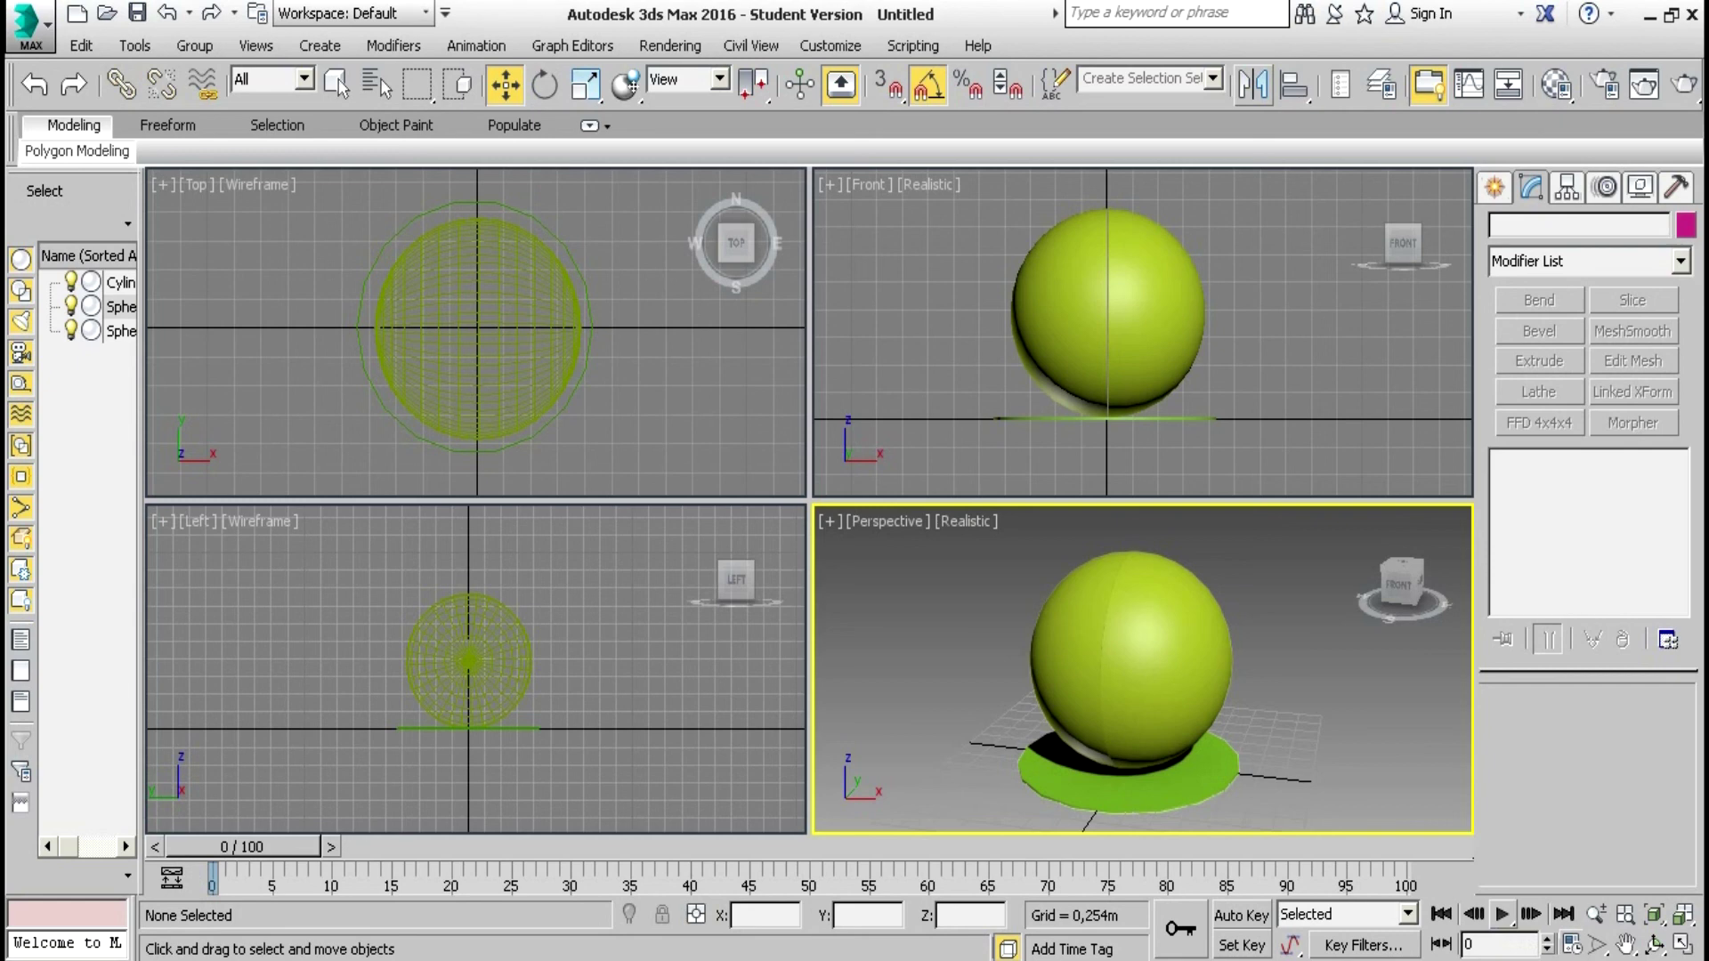
Play the opening animation once more, and prepare frame 30 for keyframing with Auto Key on
left_click(1501, 914)
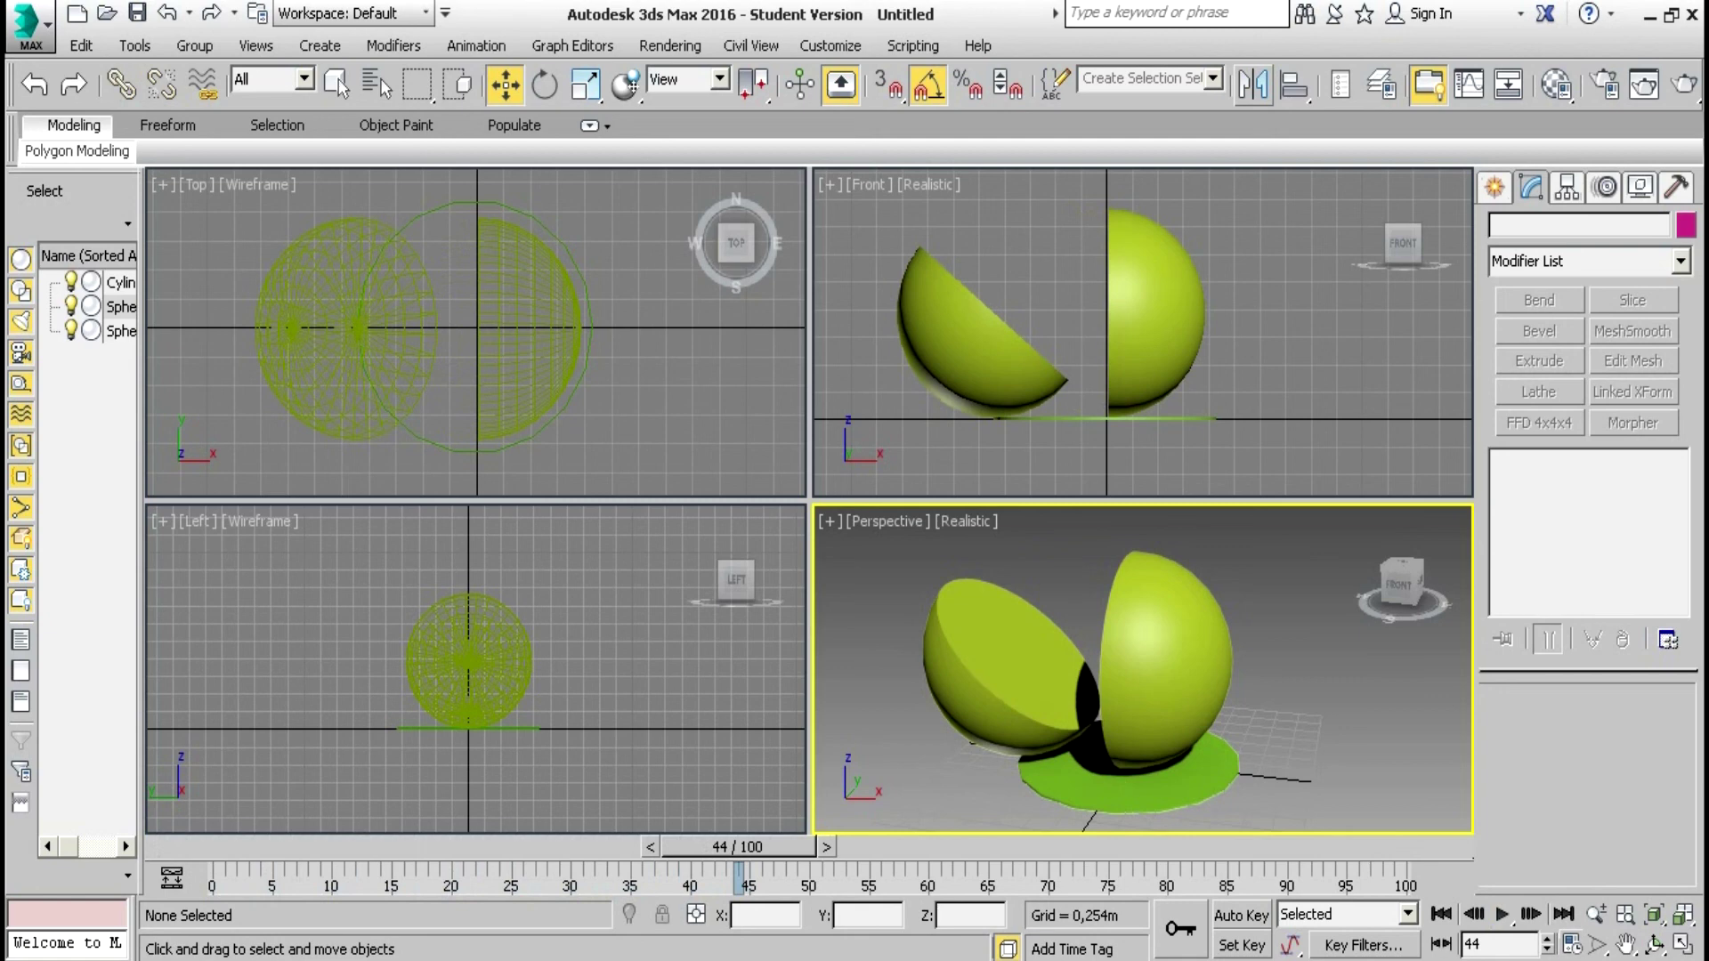
left_click_drag(738, 846, 581, 846)
key("w")
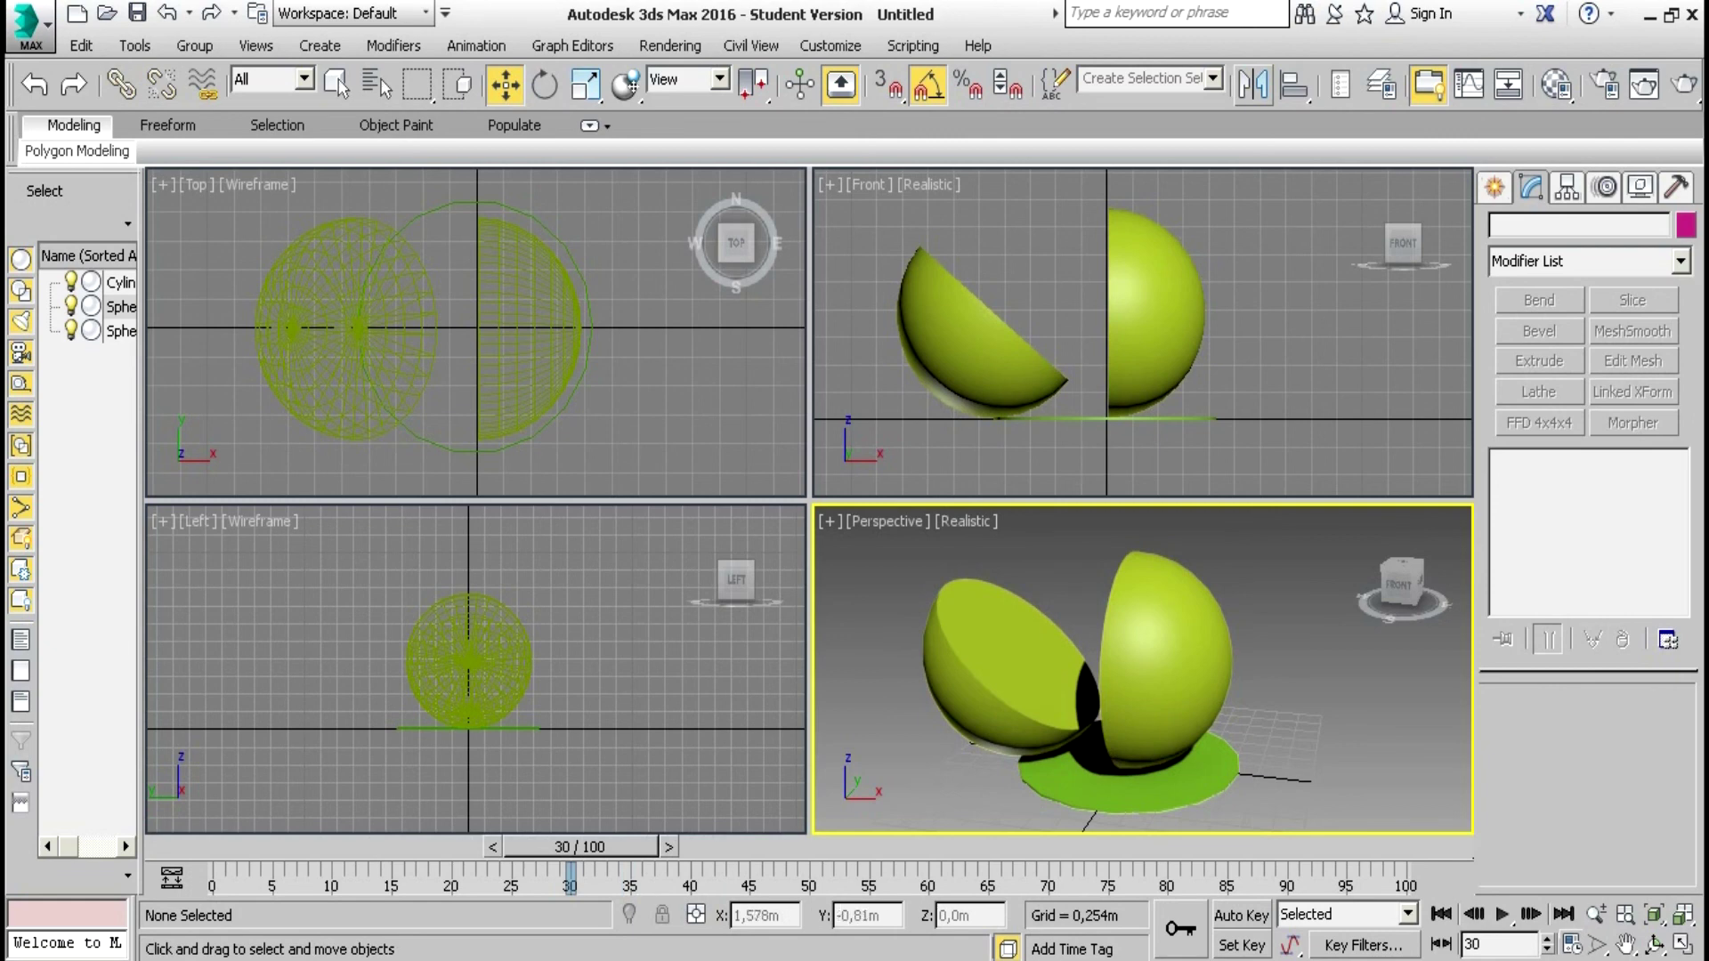
key("n")
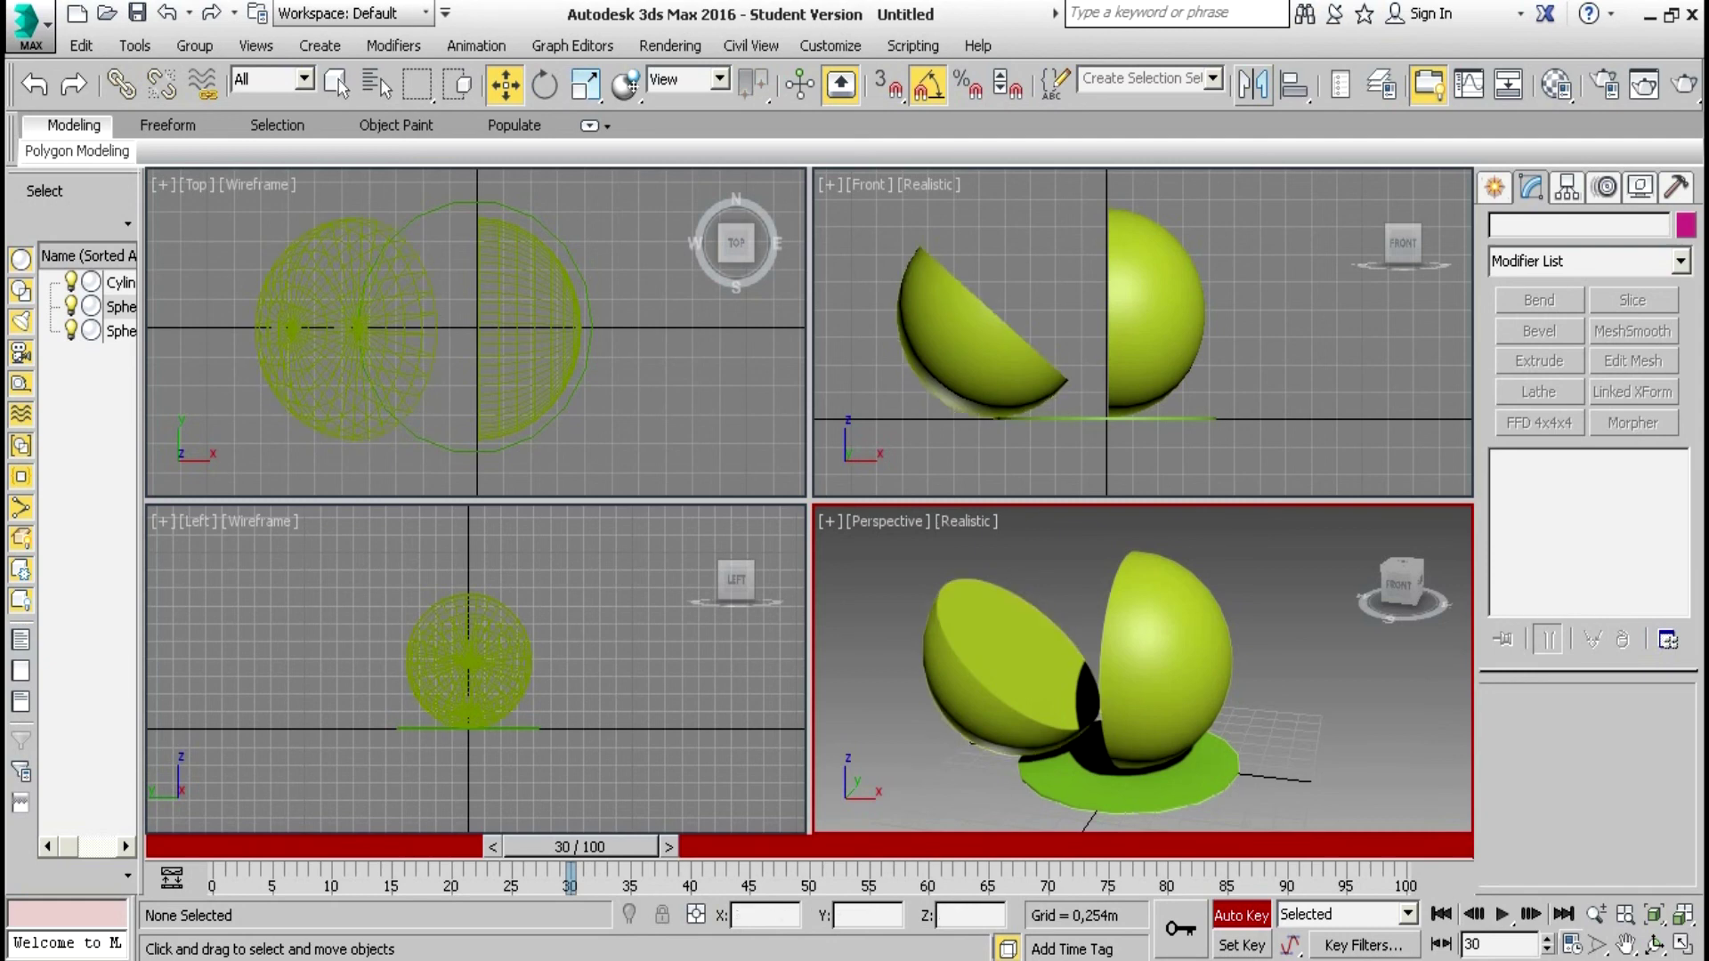
Animate the right sphere half at frame 30, rotating its flat face upward and moving it along positive X, clear of the disc
left_click(545, 85)
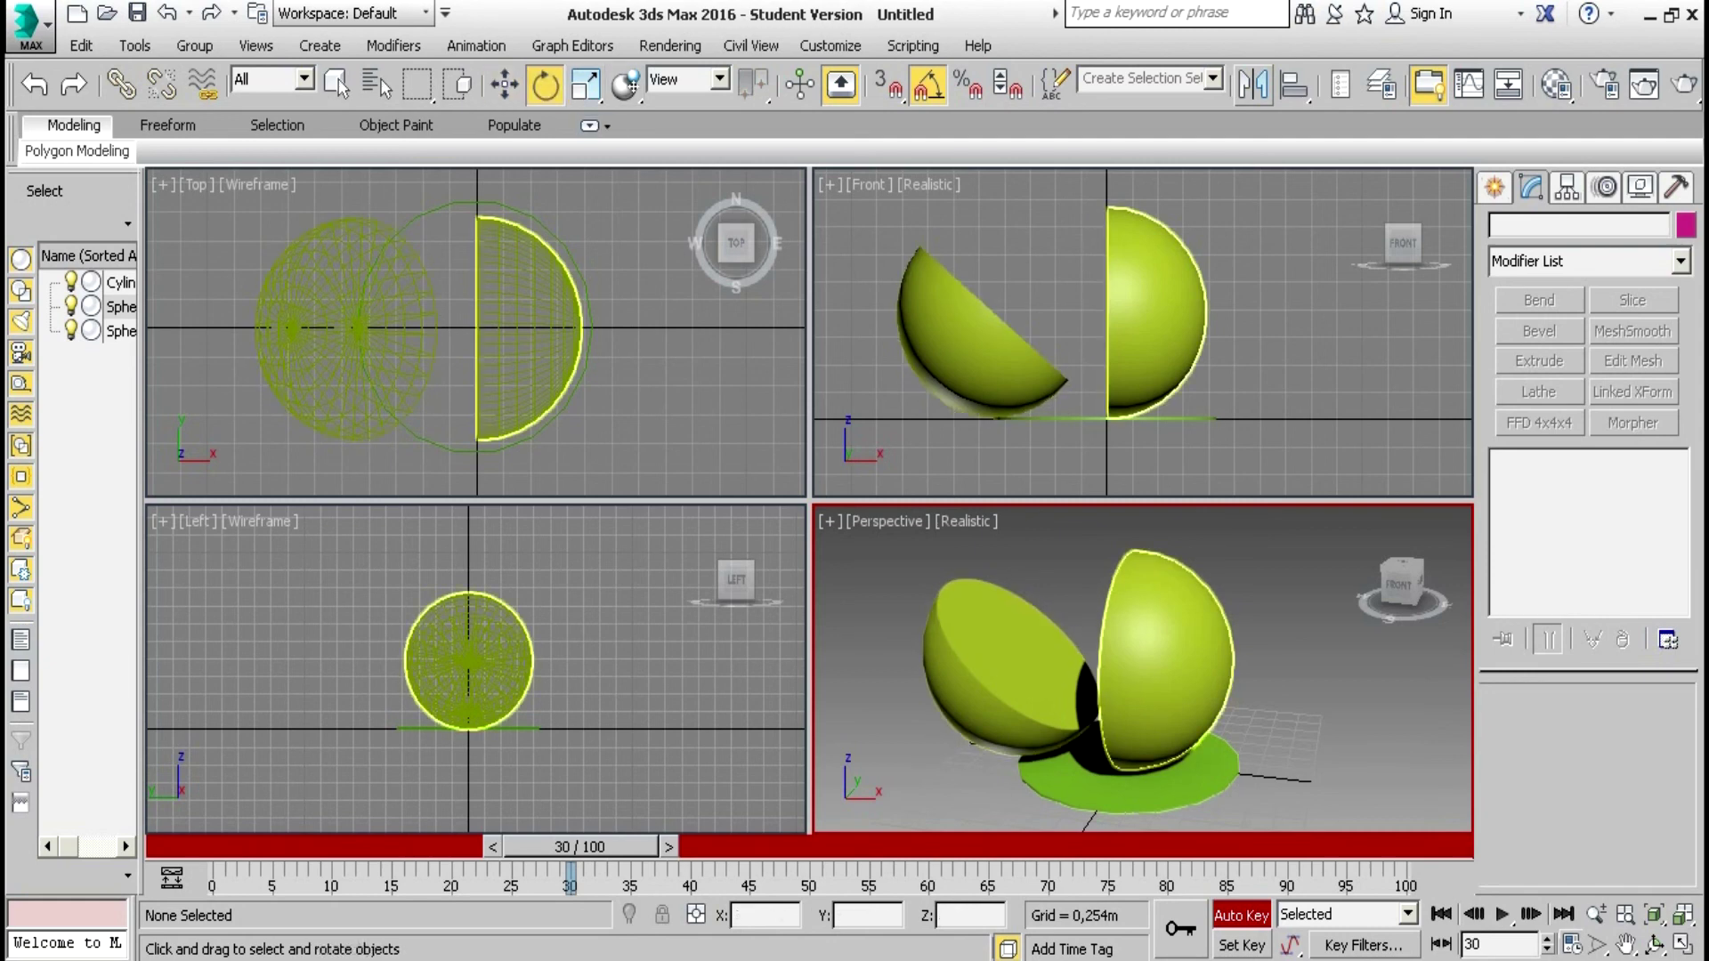
left_click(1155, 312)
left_click_drag(1221, 258, 1253, 329)
left_click(505, 85)
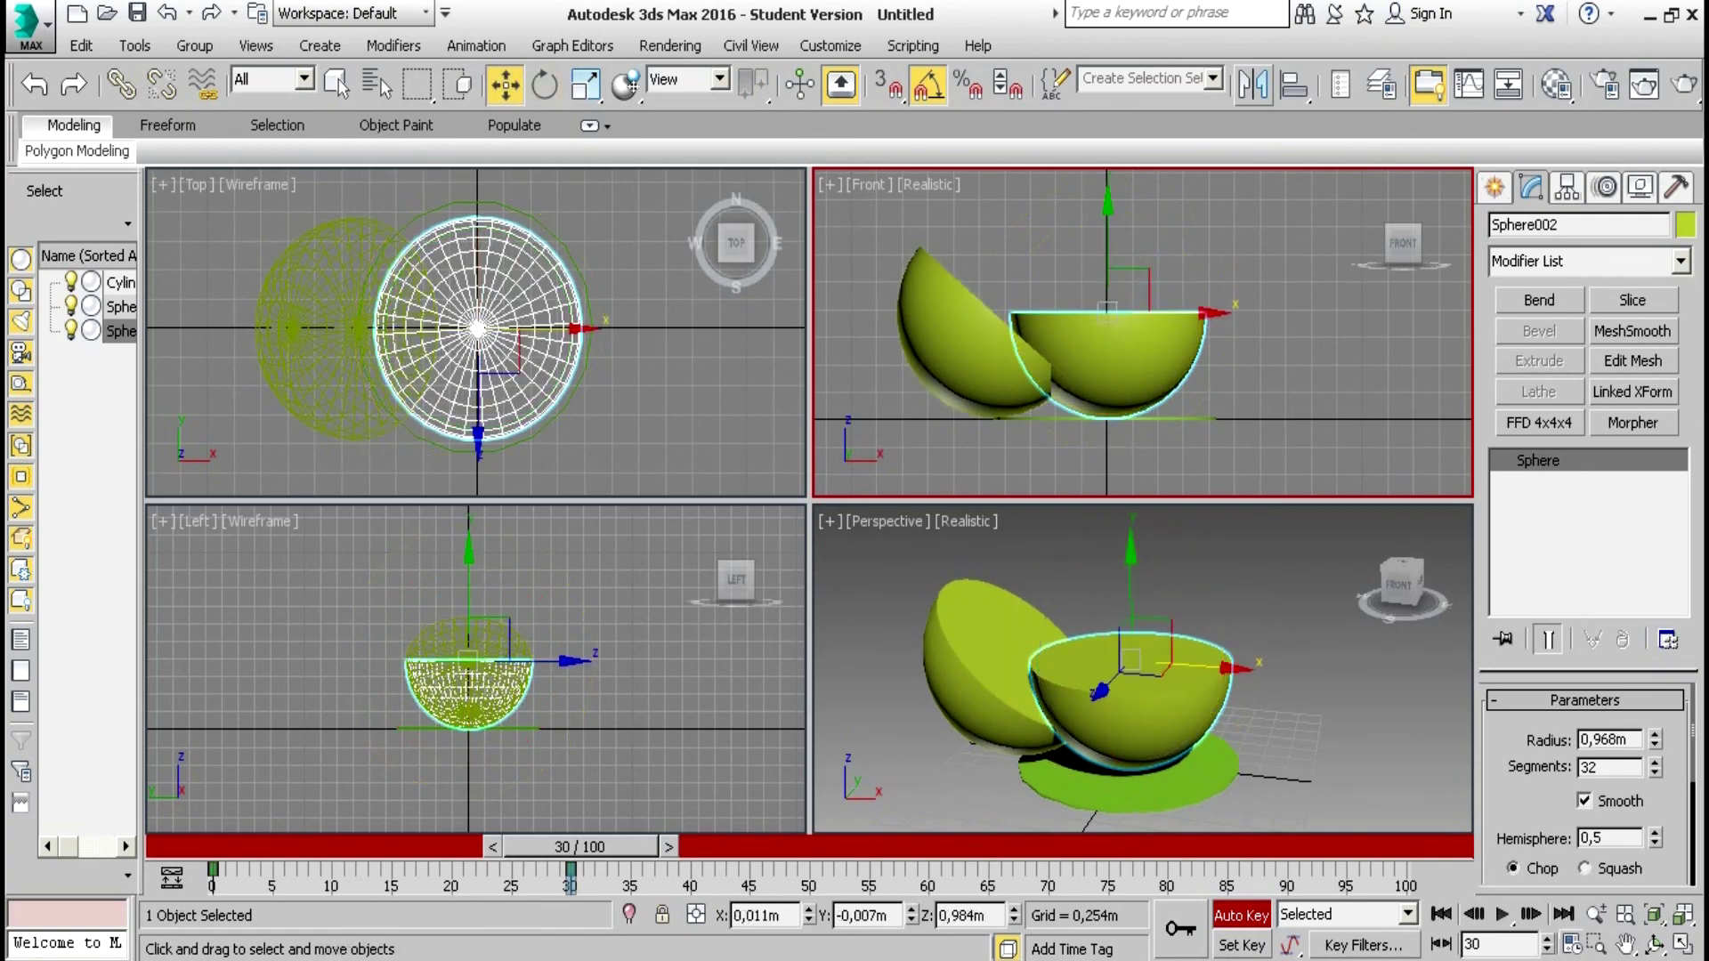
left_click_drag(1179, 312, 1355, 312)
mouse_move(578, 846)
left_mouse_down()
mouse_move(240, 847)
mouse_move(580, 846)
left_mouse_up()
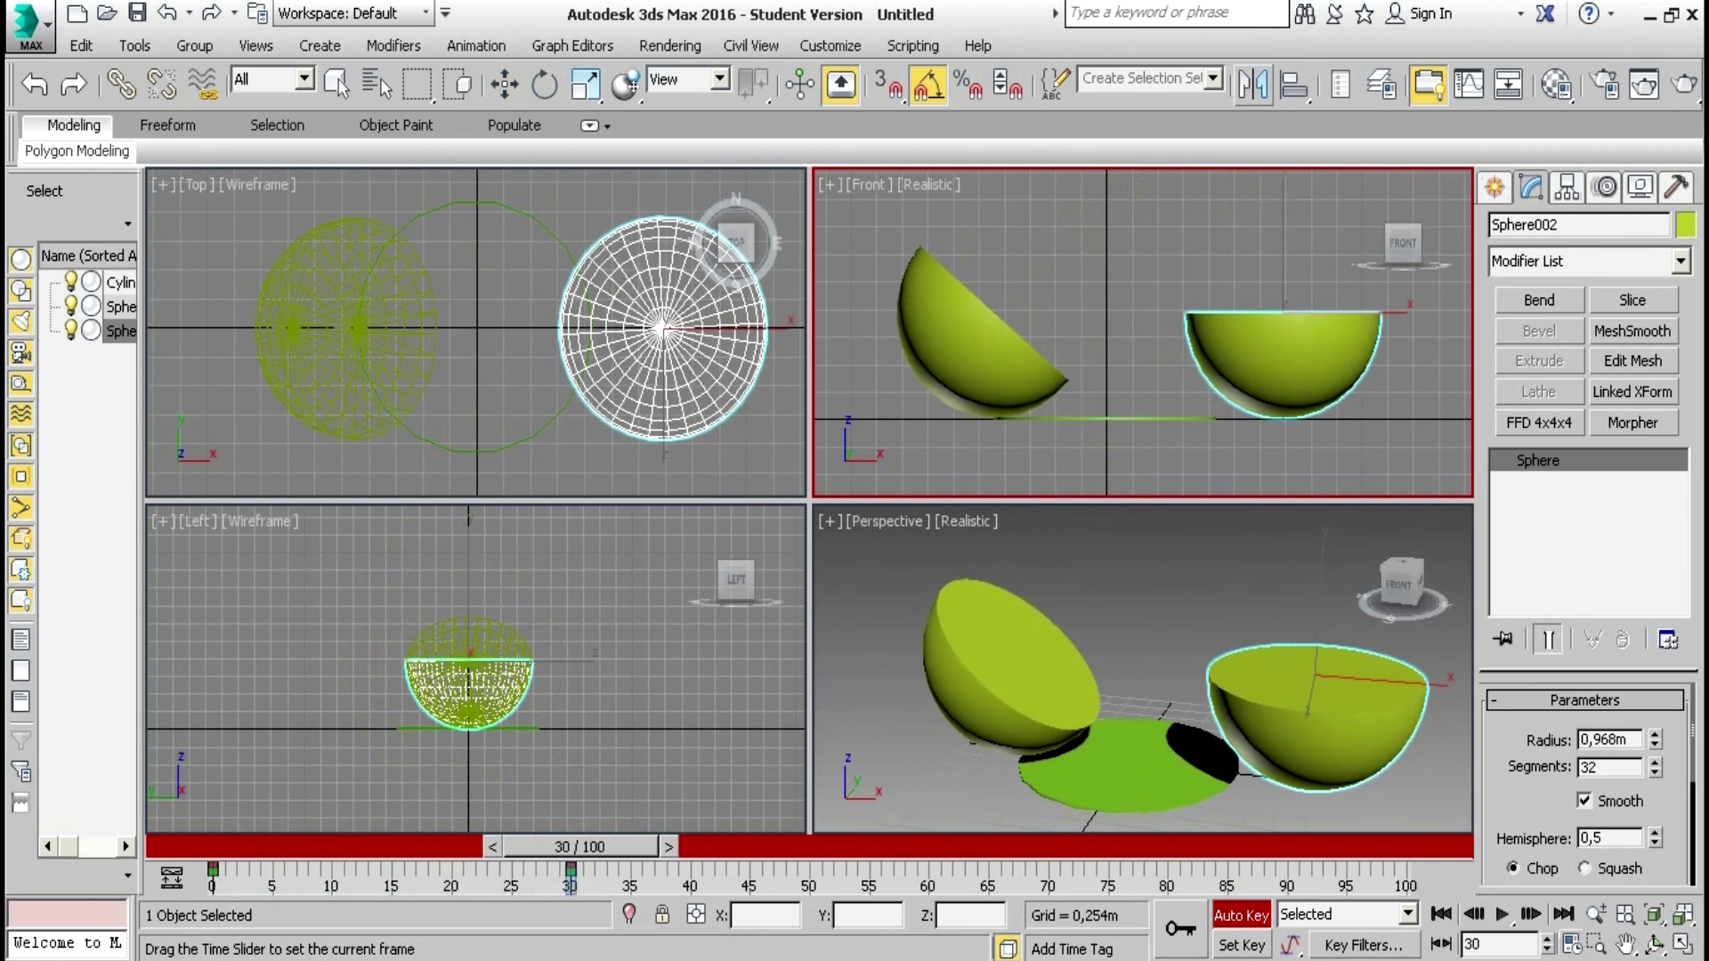
key("w")
With nothing selected, play the two-half opening animation twice from frame 0 in the Perspective view, stopping at frames 55 and 51
left_click(1441, 913)
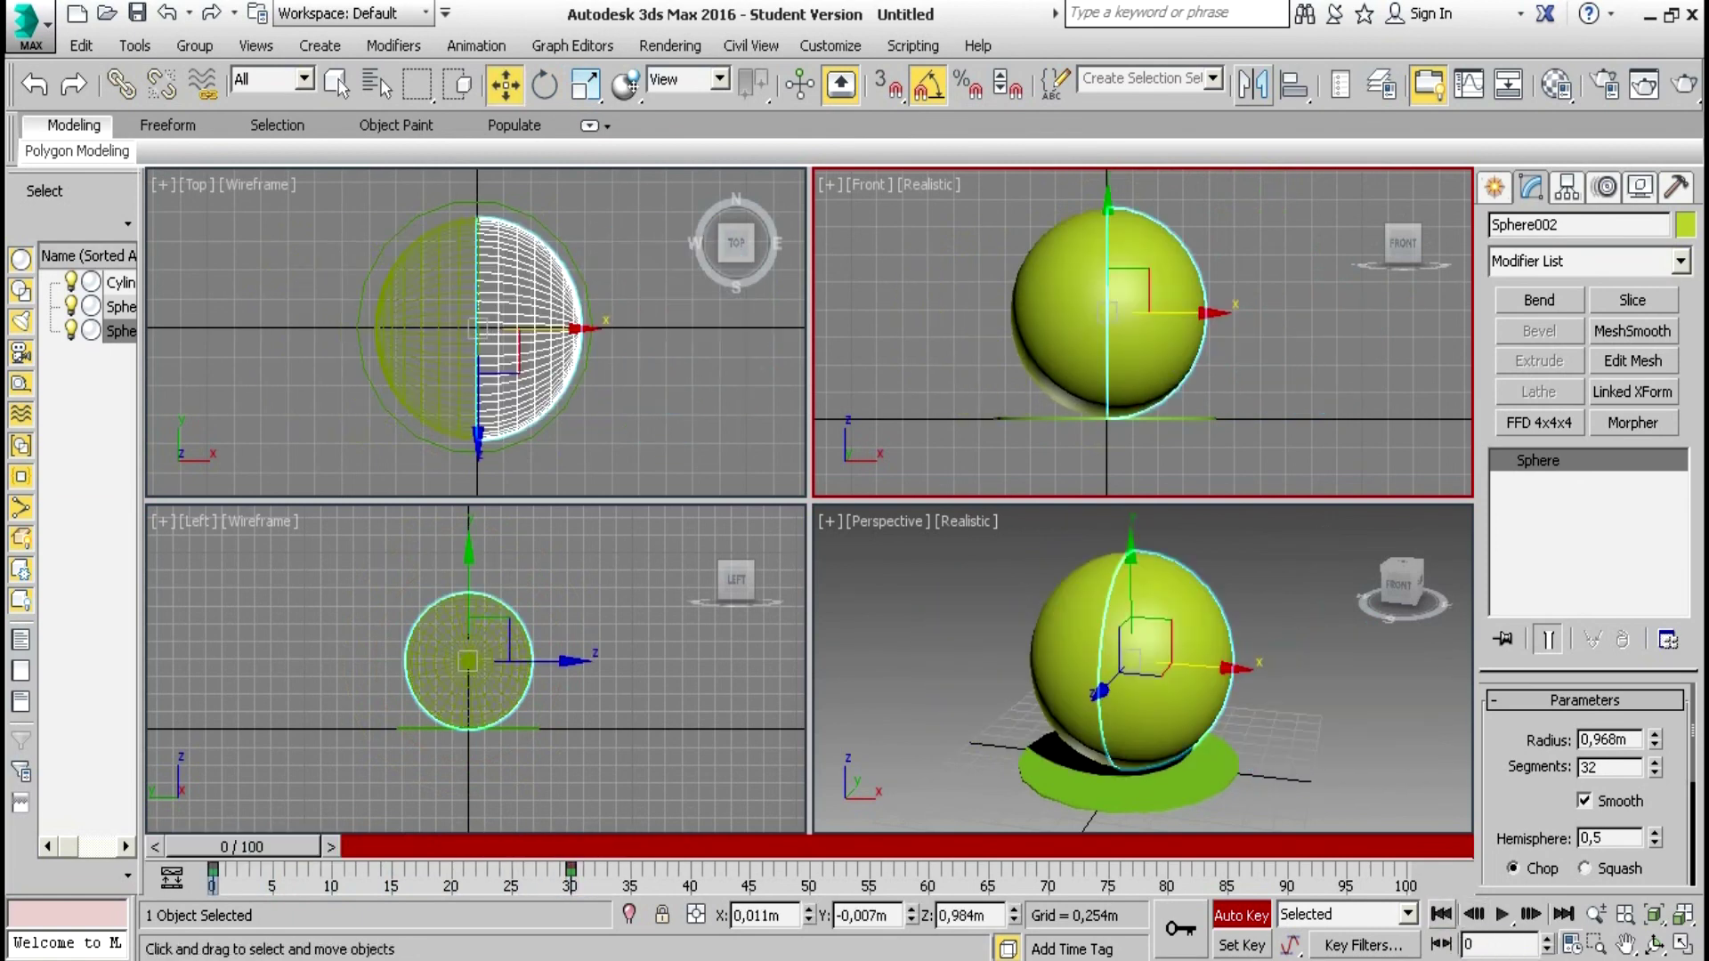
left_click(1296, 643)
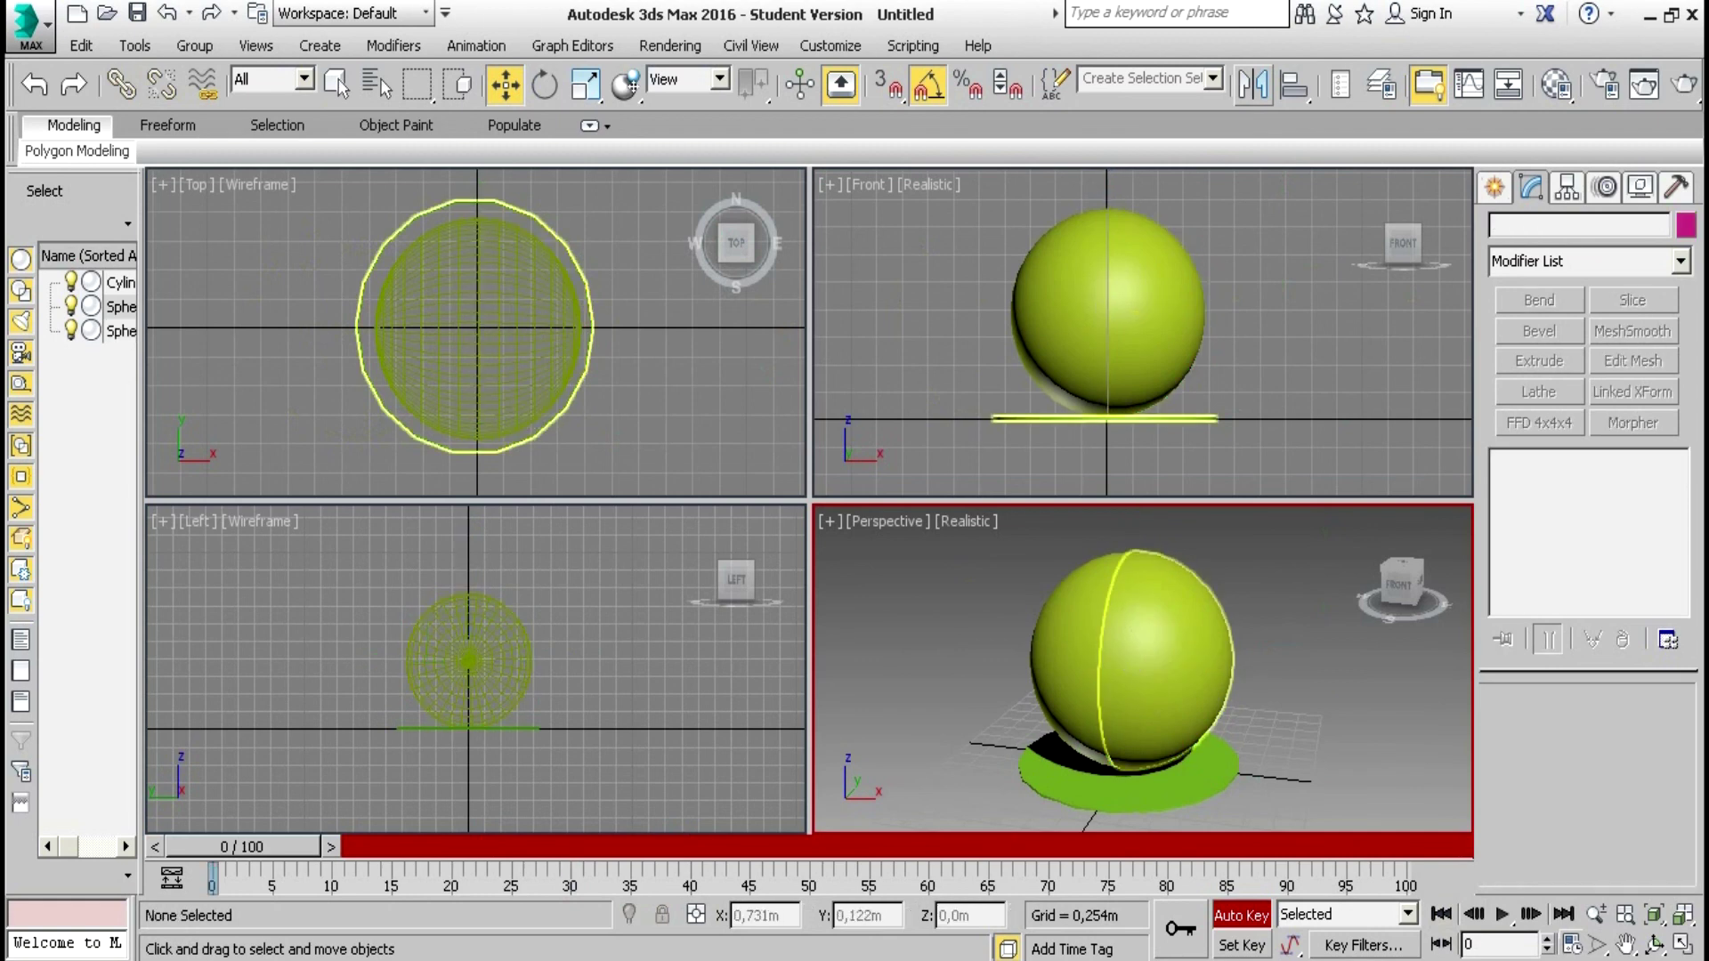
left_click(1501, 914)
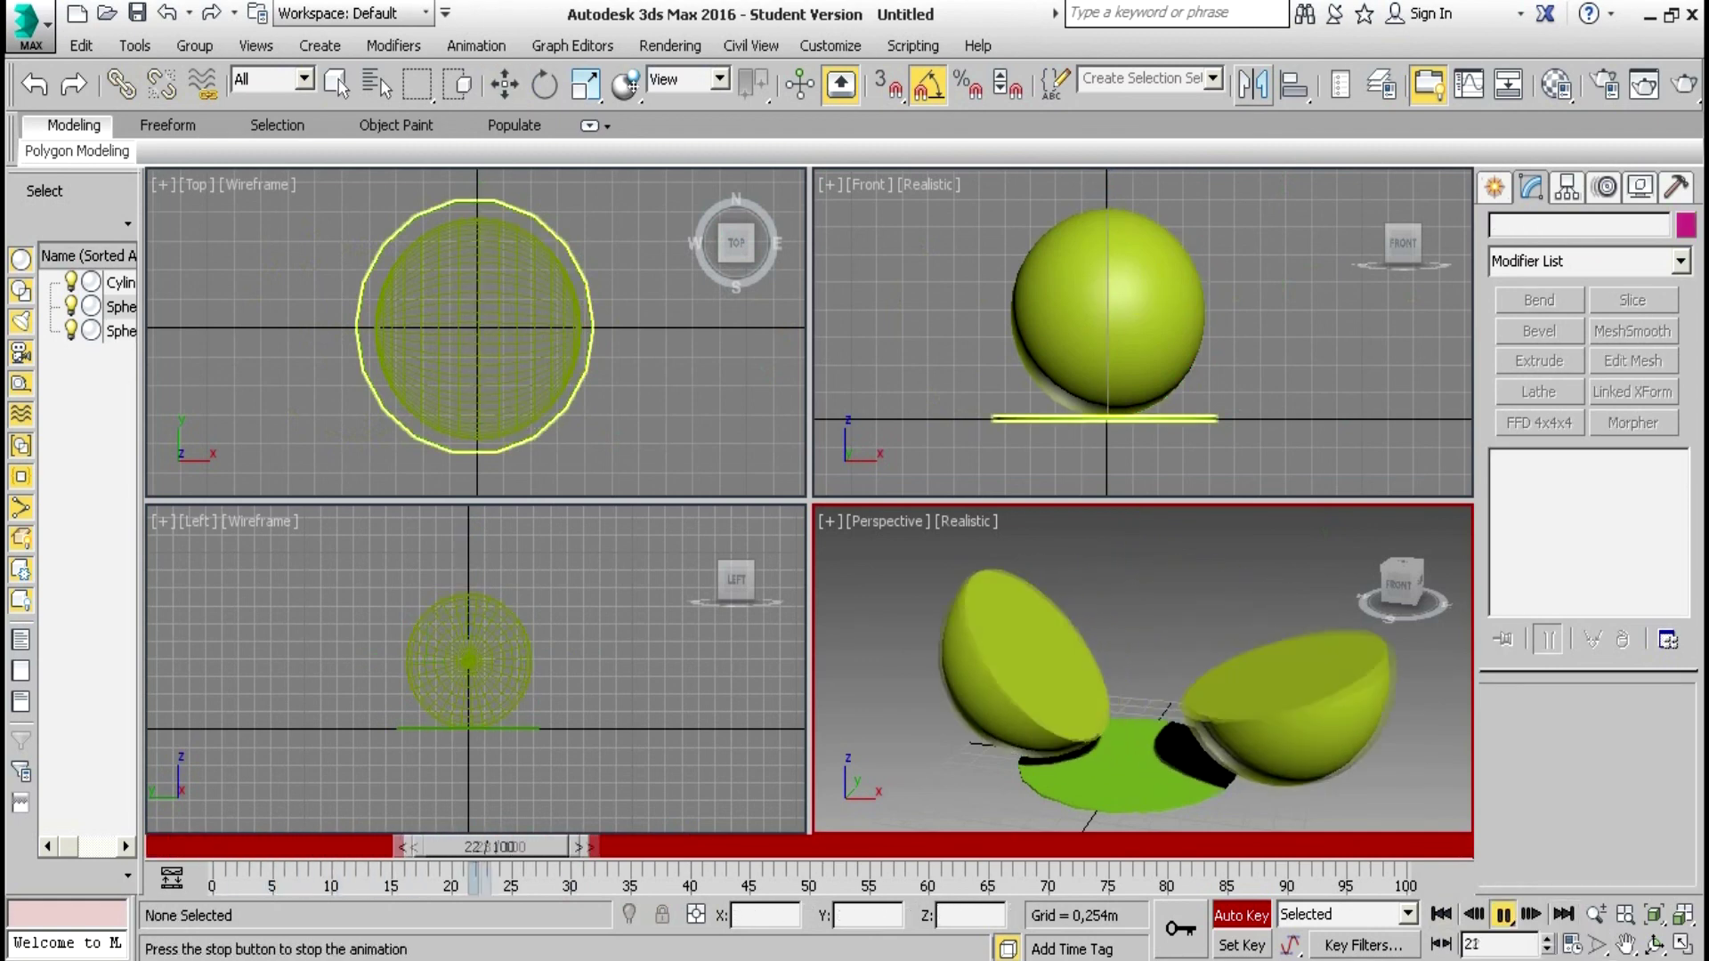
left_click(1501, 914)
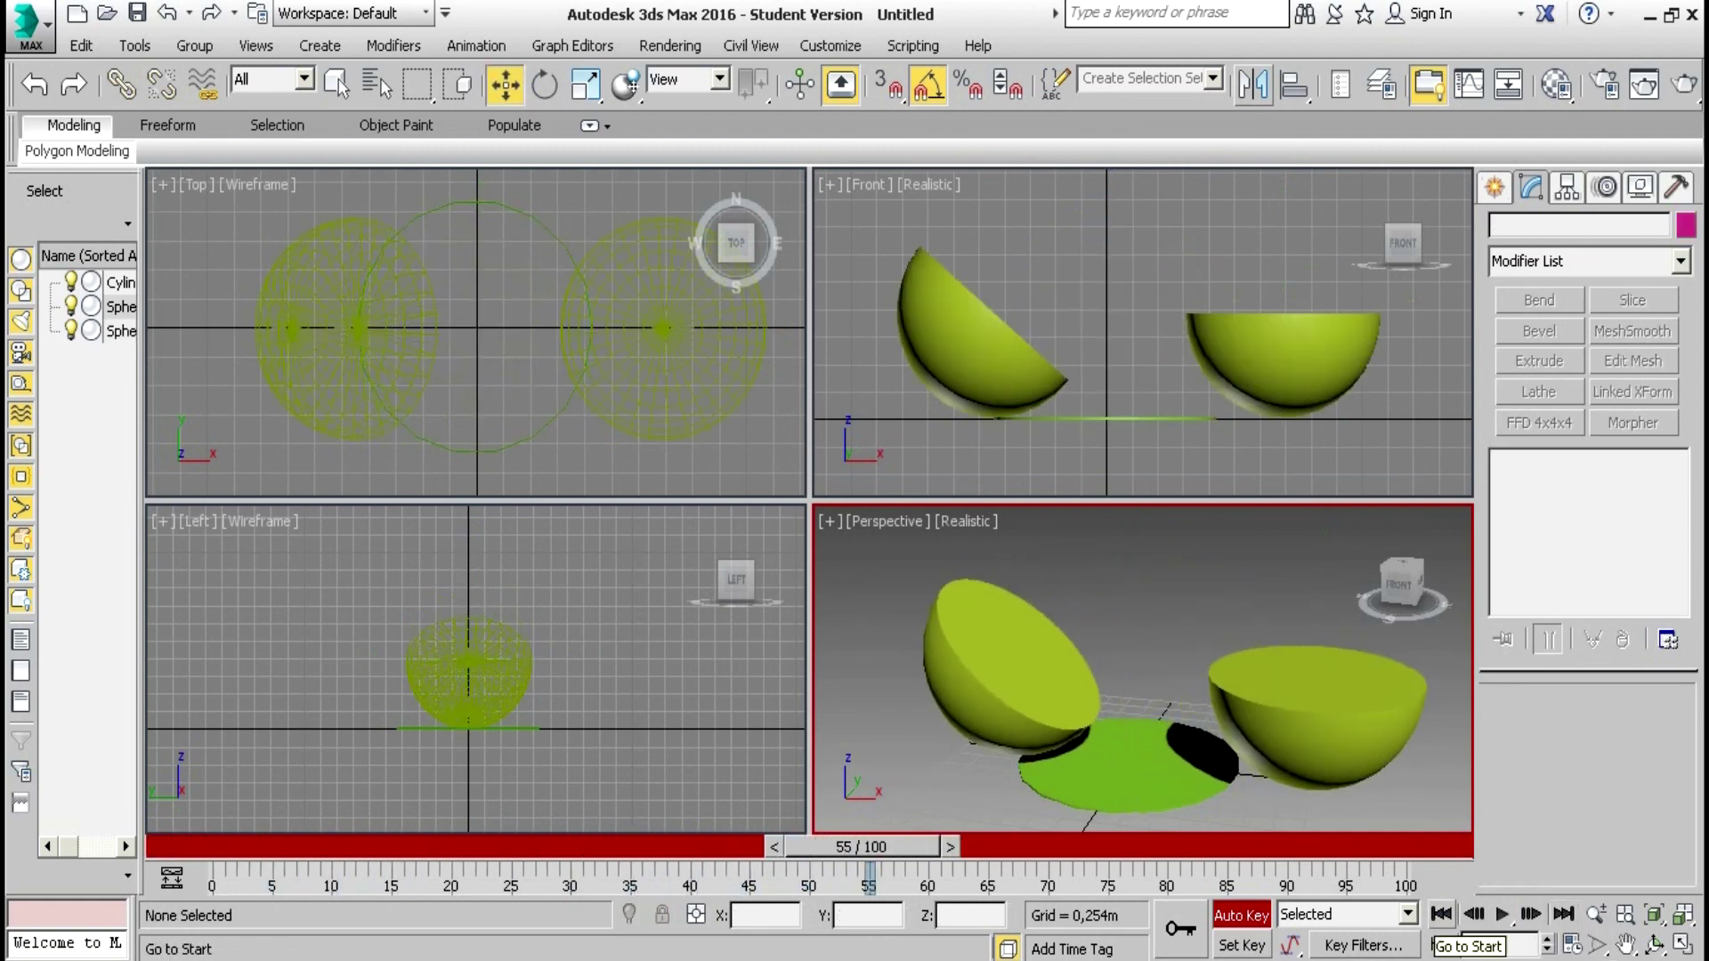
left_click(1440, 913)
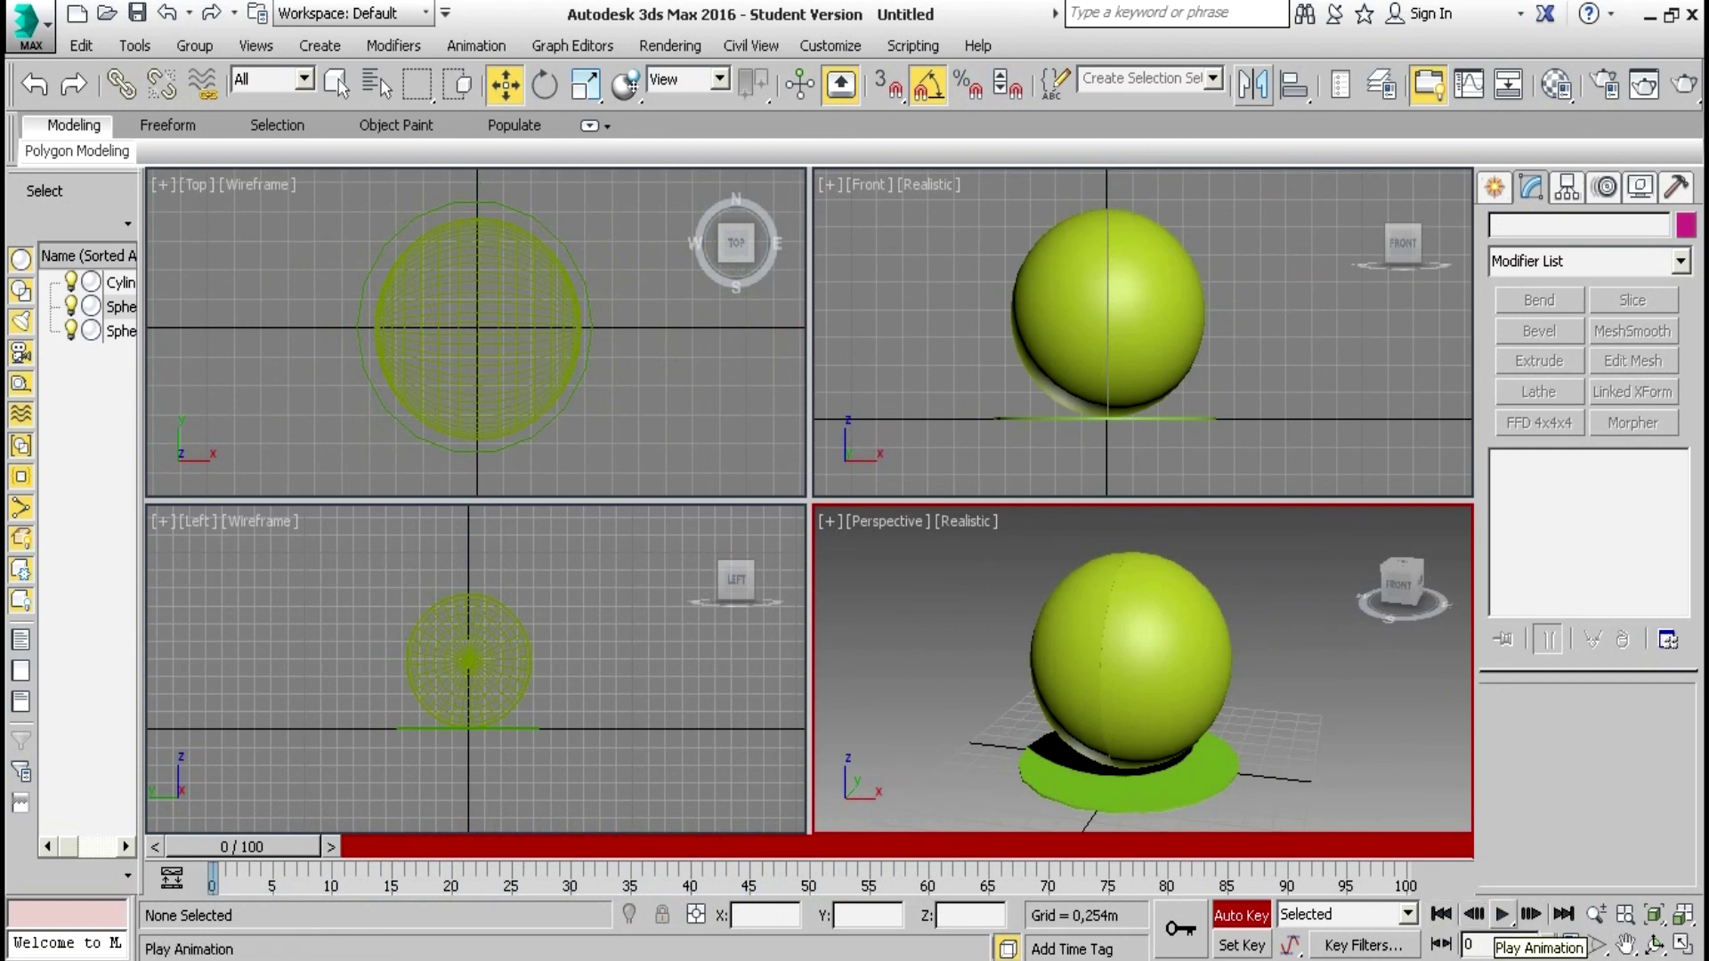
left_click(1501, 913)
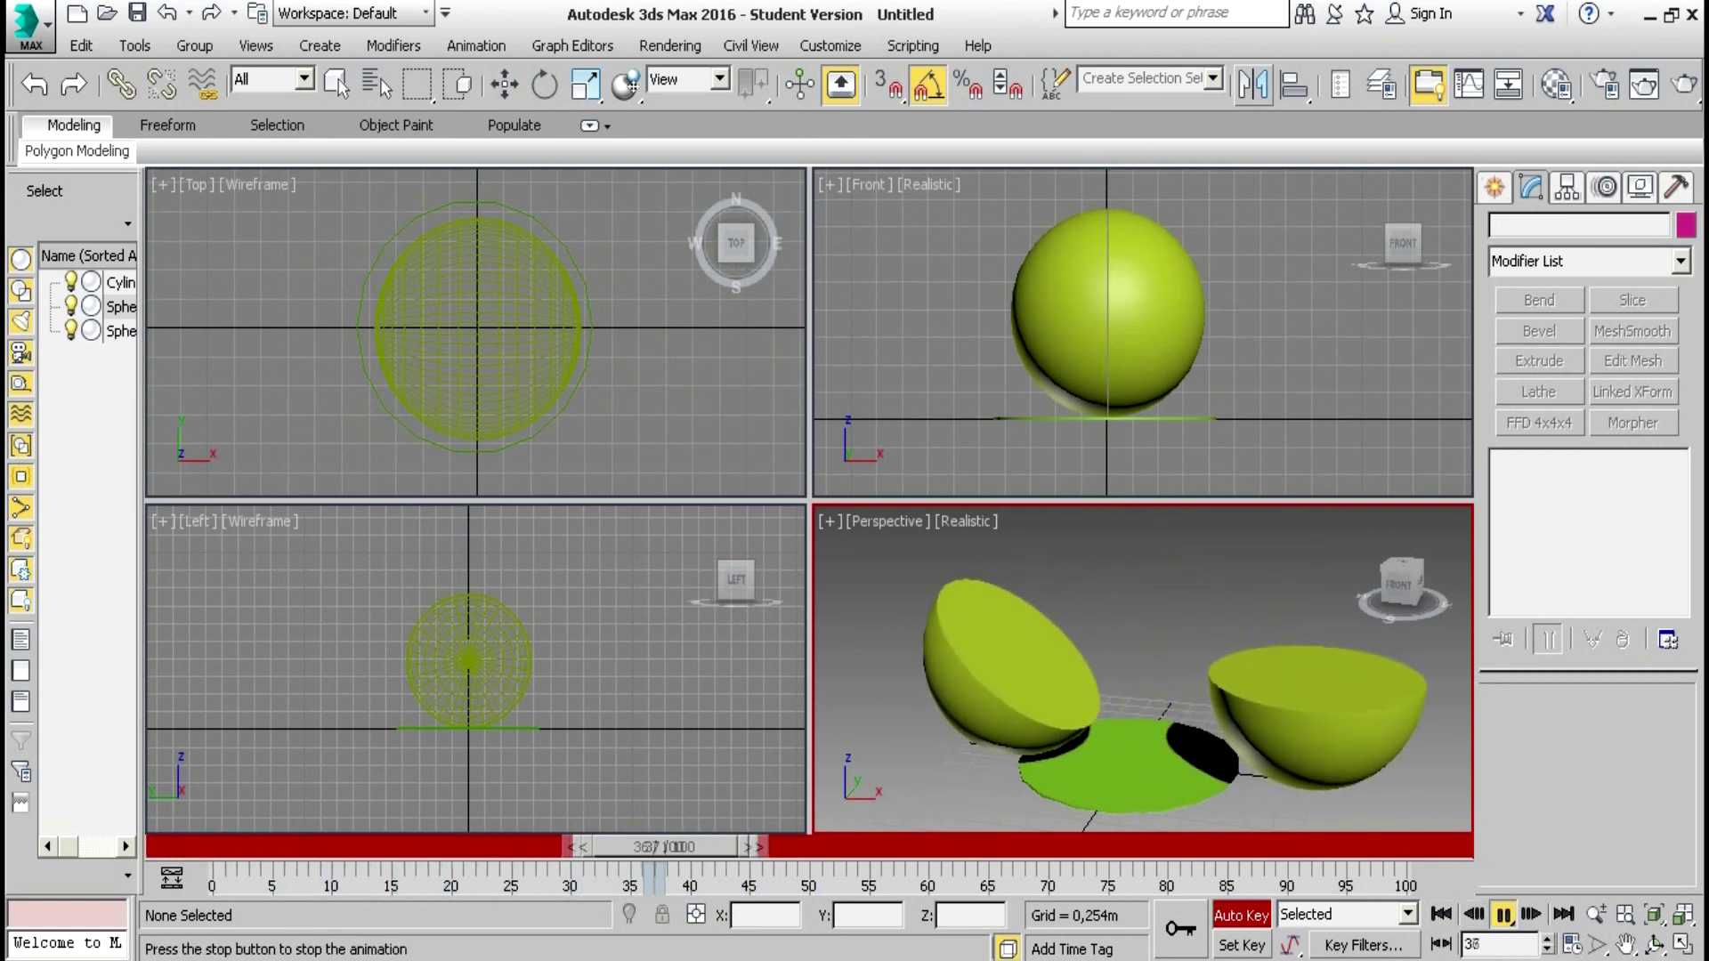
left_click(1501, 914)
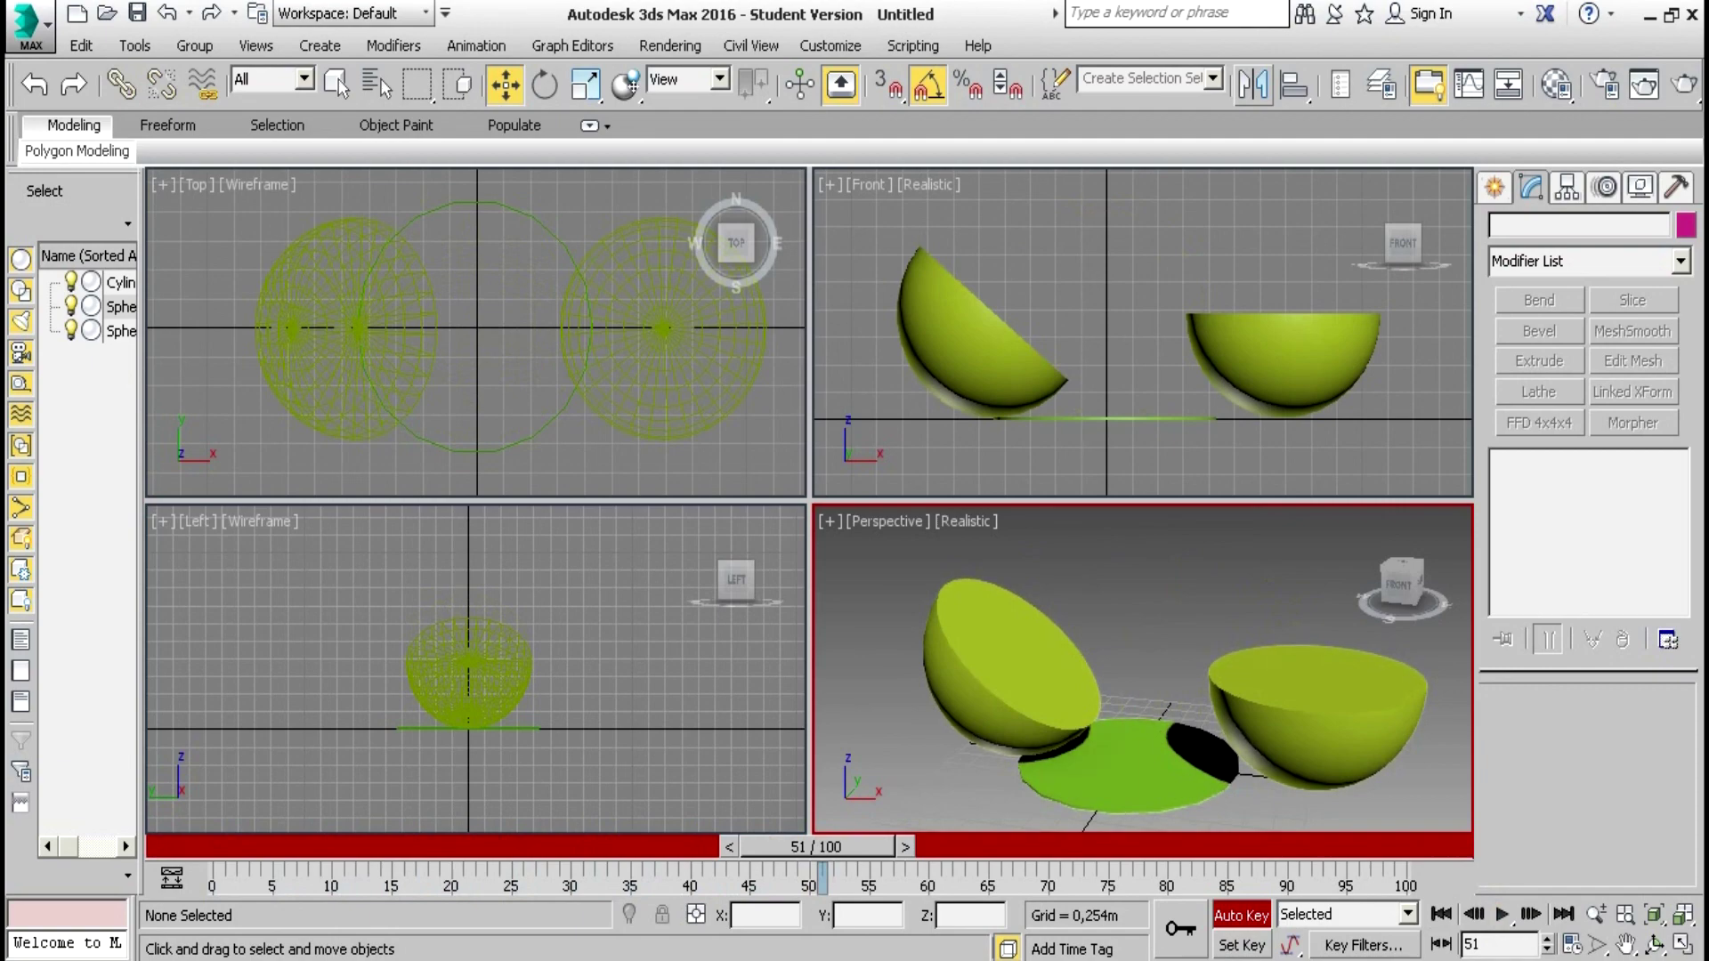
Advance the animation to frame 63
left_click_drag(817, 846, 952, 846)
key("w")
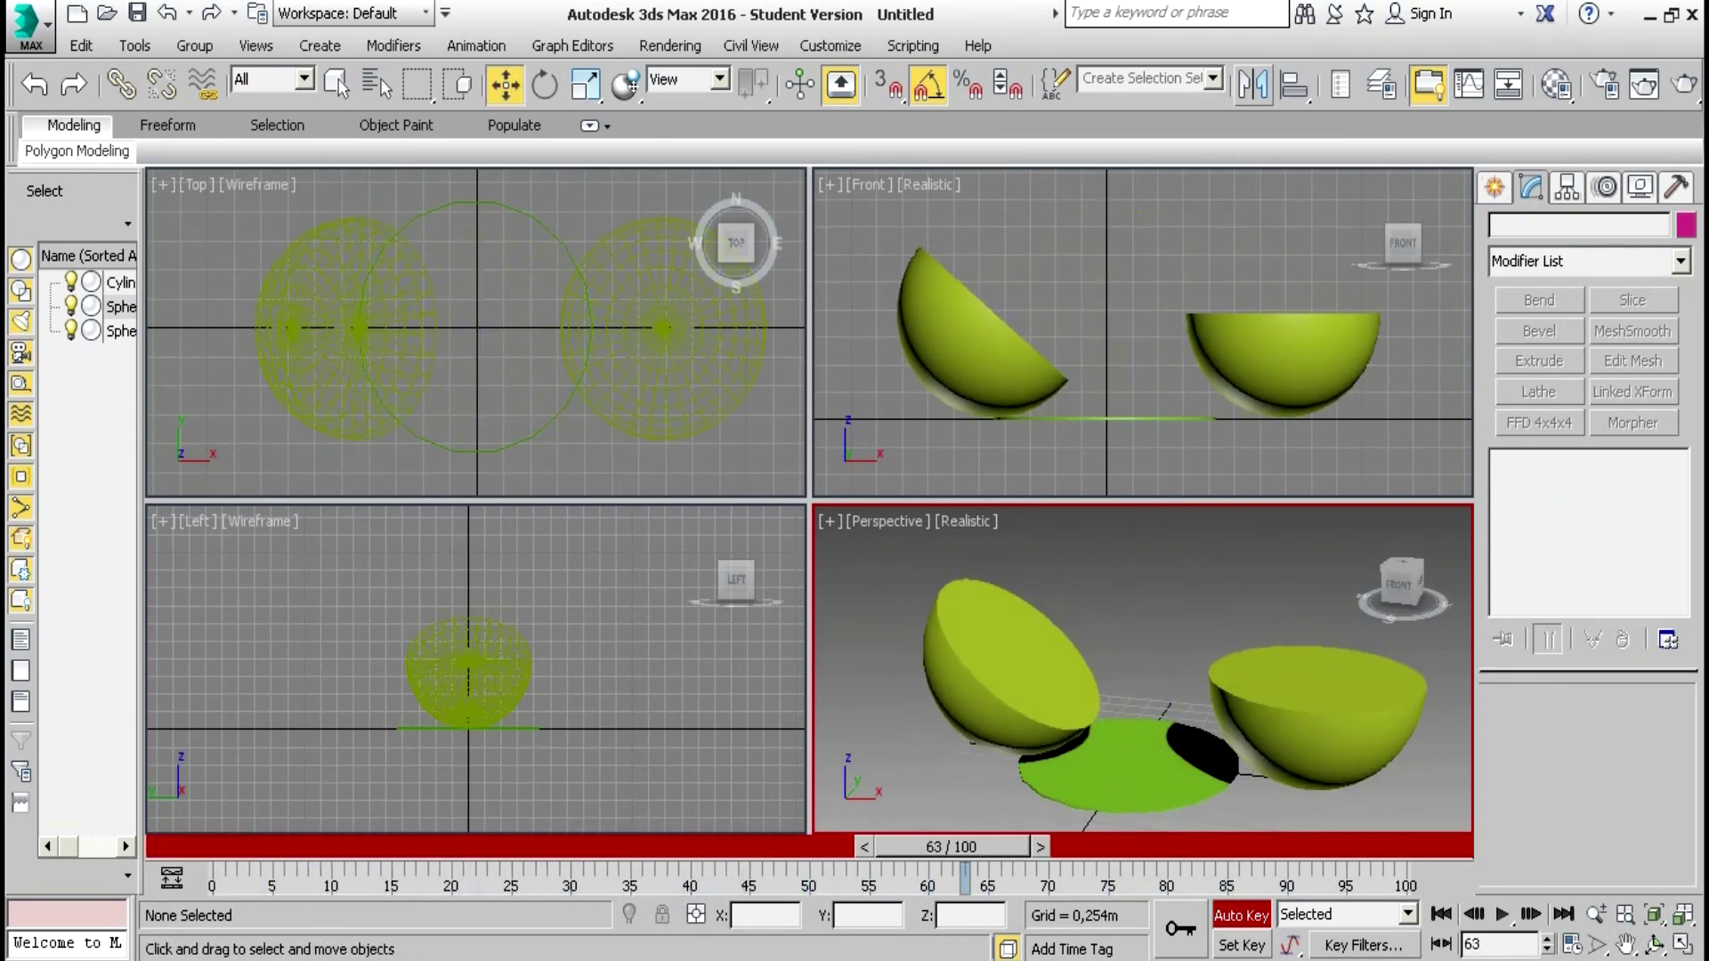